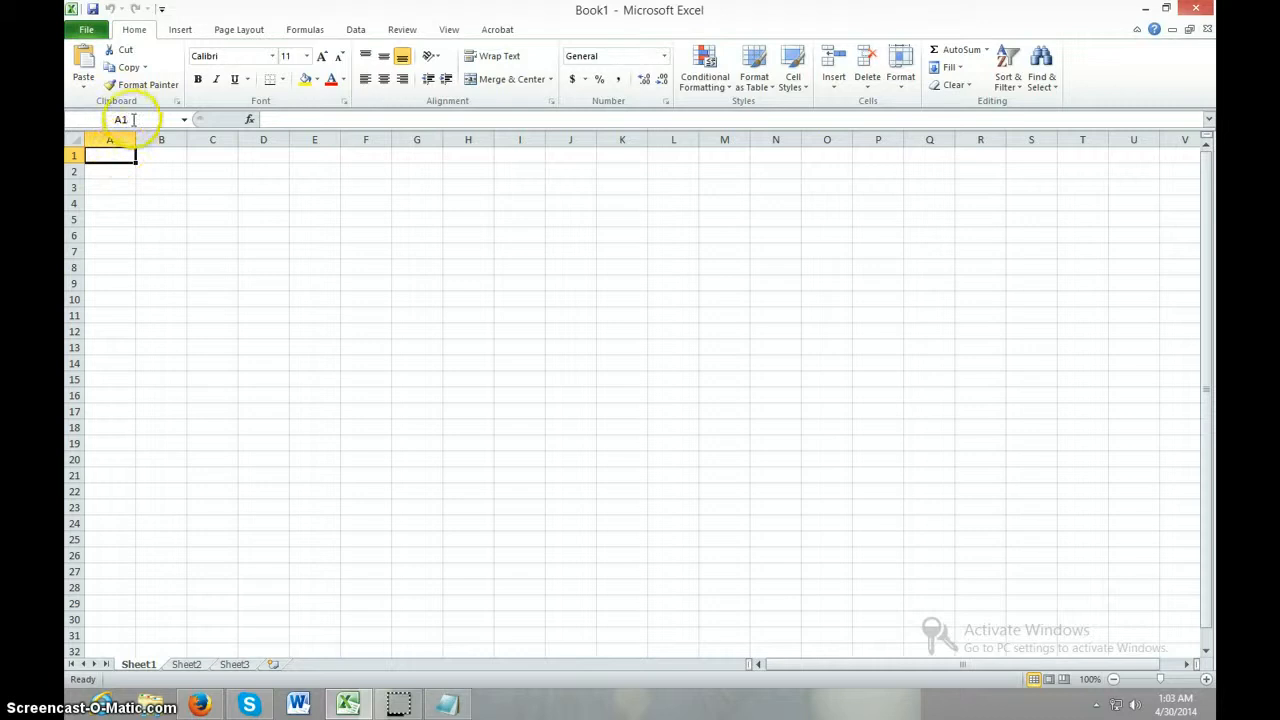
Check how the cell references read for cells A1, B1, B2 and D2, and open the empty cell D2 for editing
left_click(130, 119)
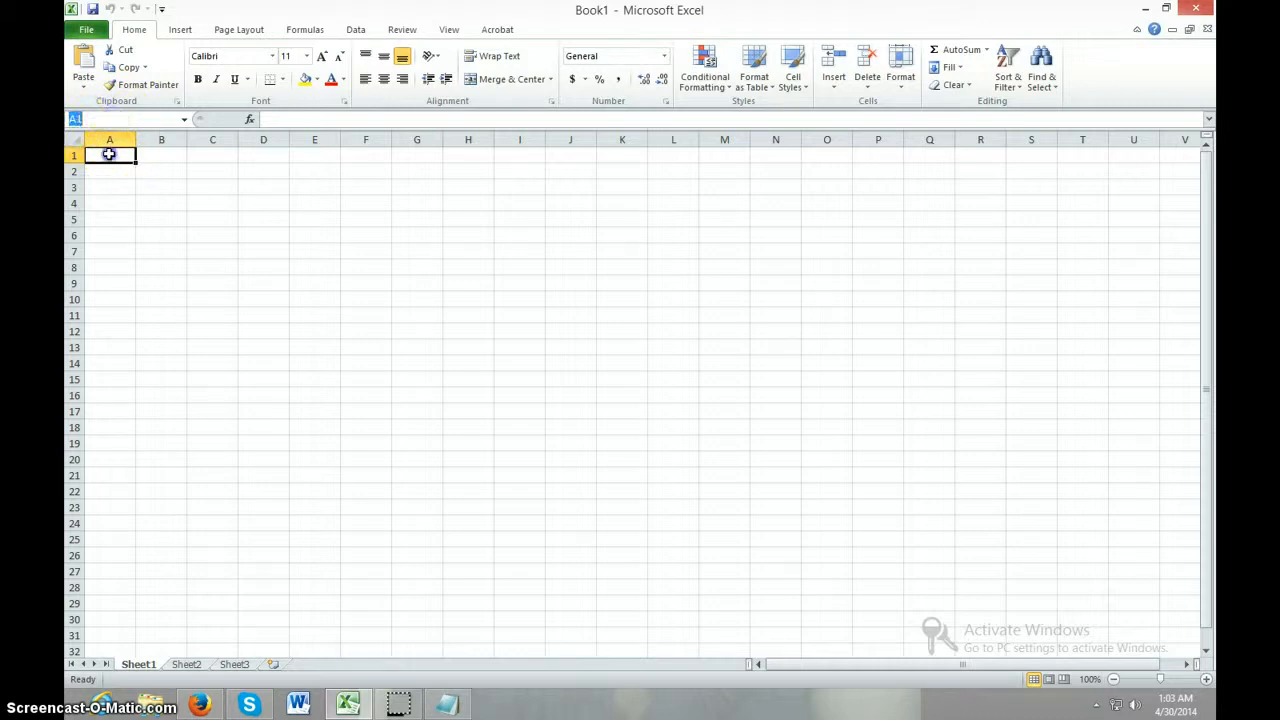
left_click(109, 154)
left_click(148, 156)
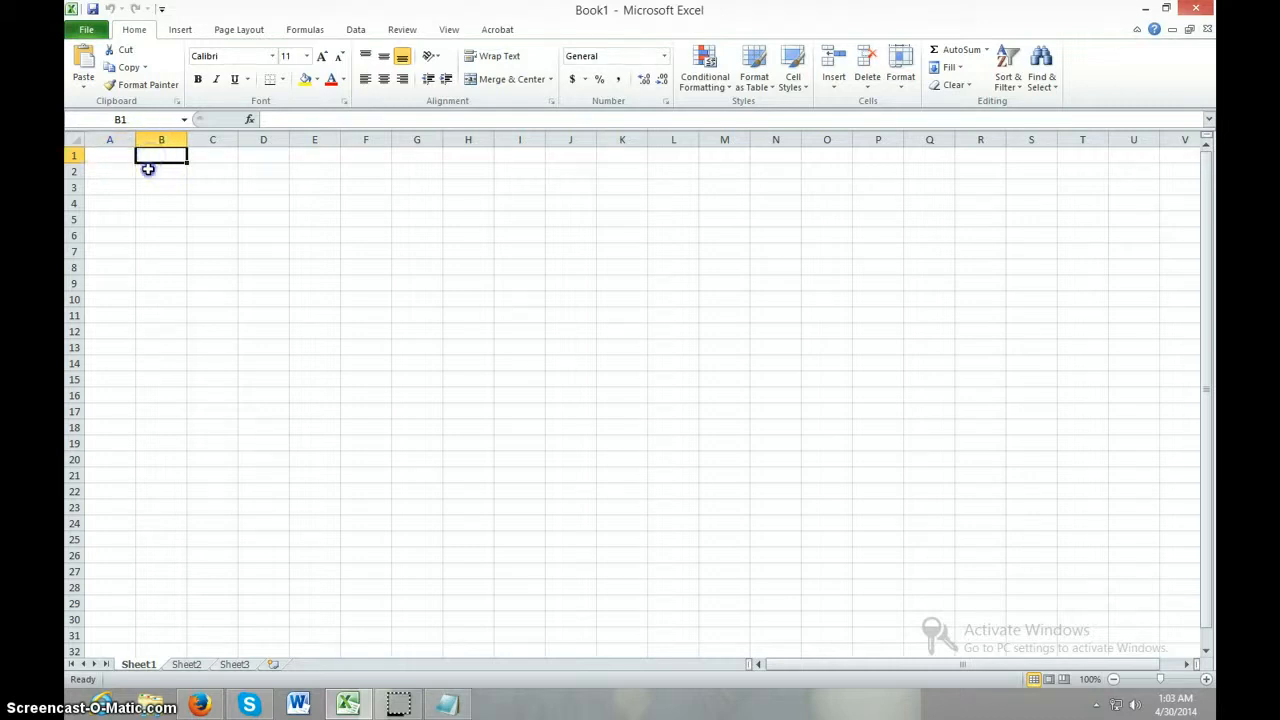
left_click(148, 170)
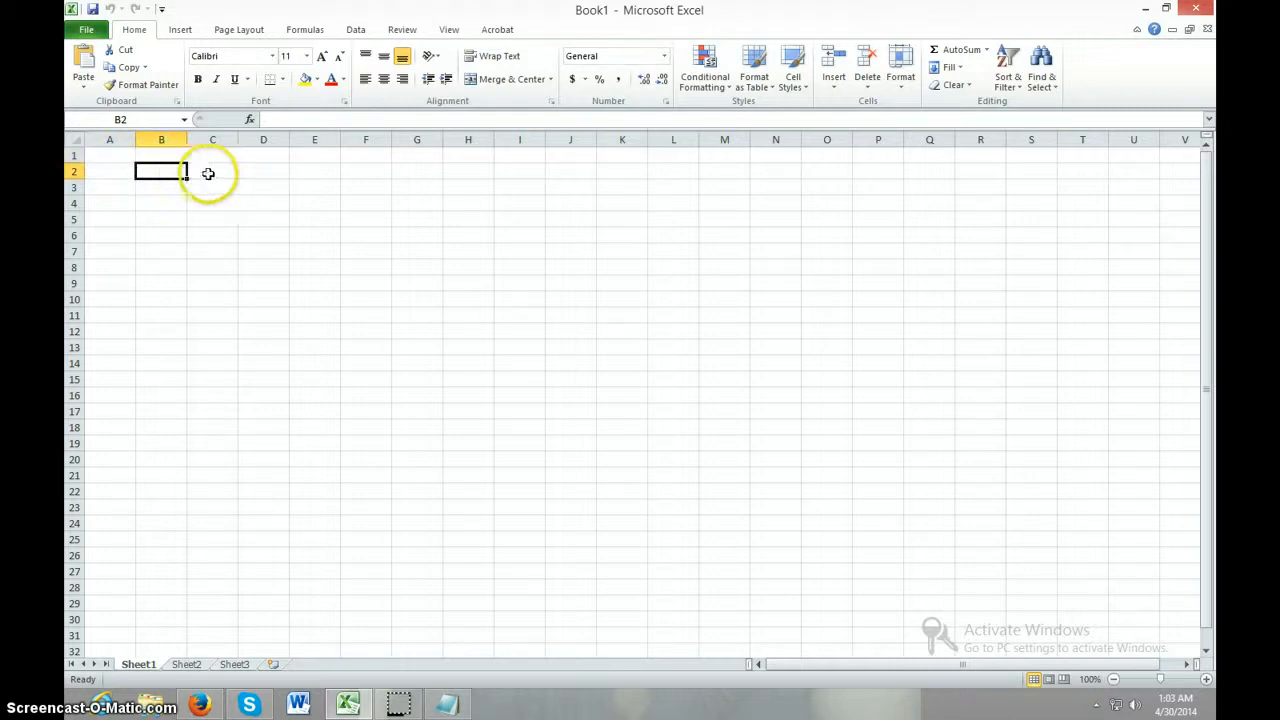
left_click(264, 171)
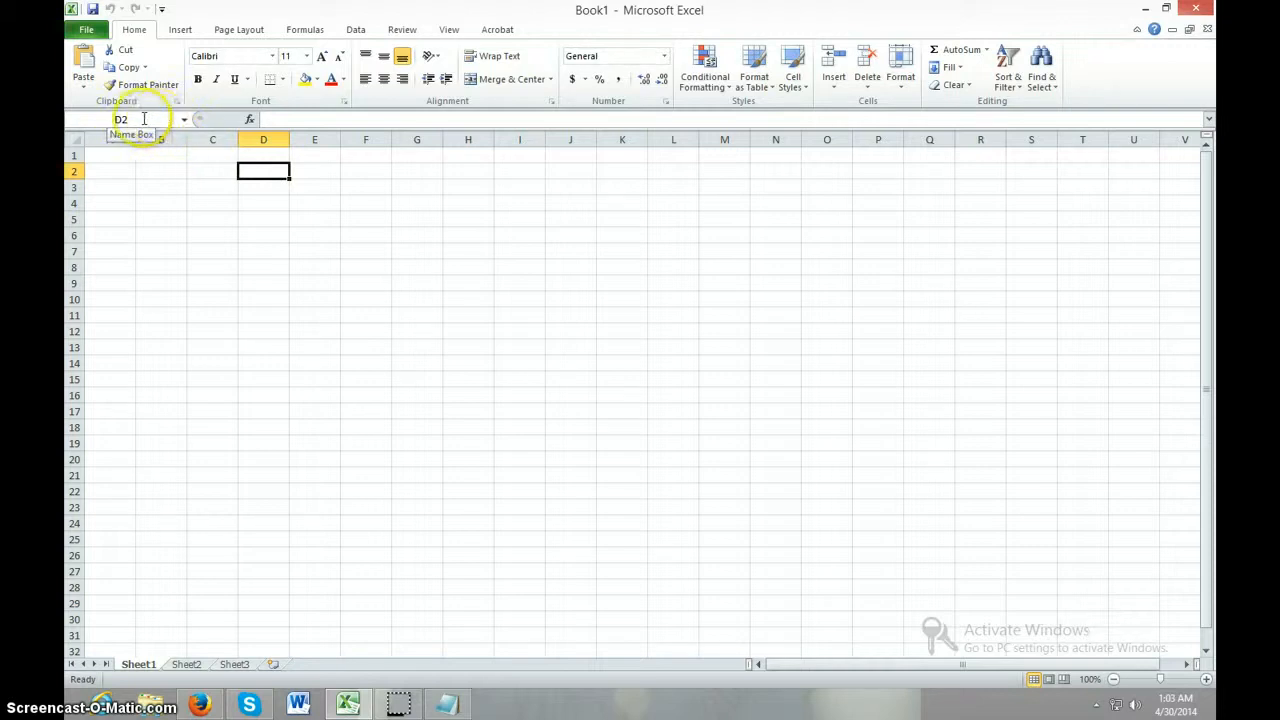
left_click(278, 117)
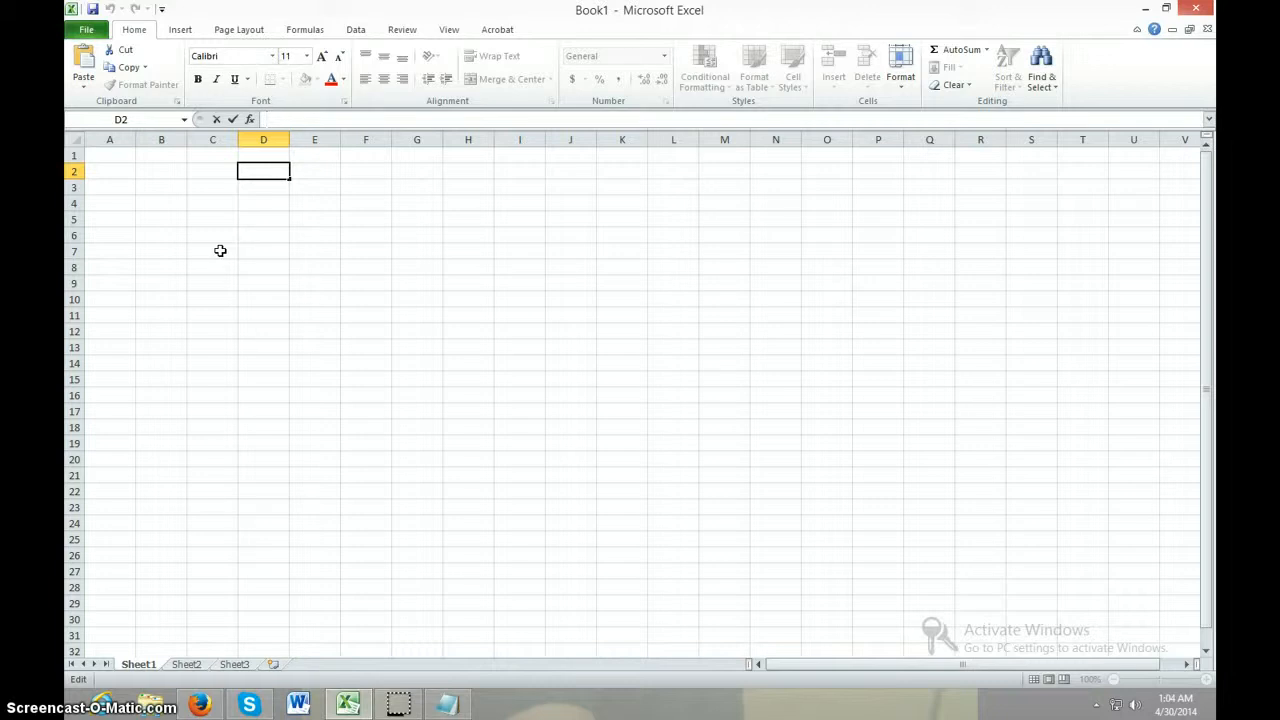
left_click(218, 234)
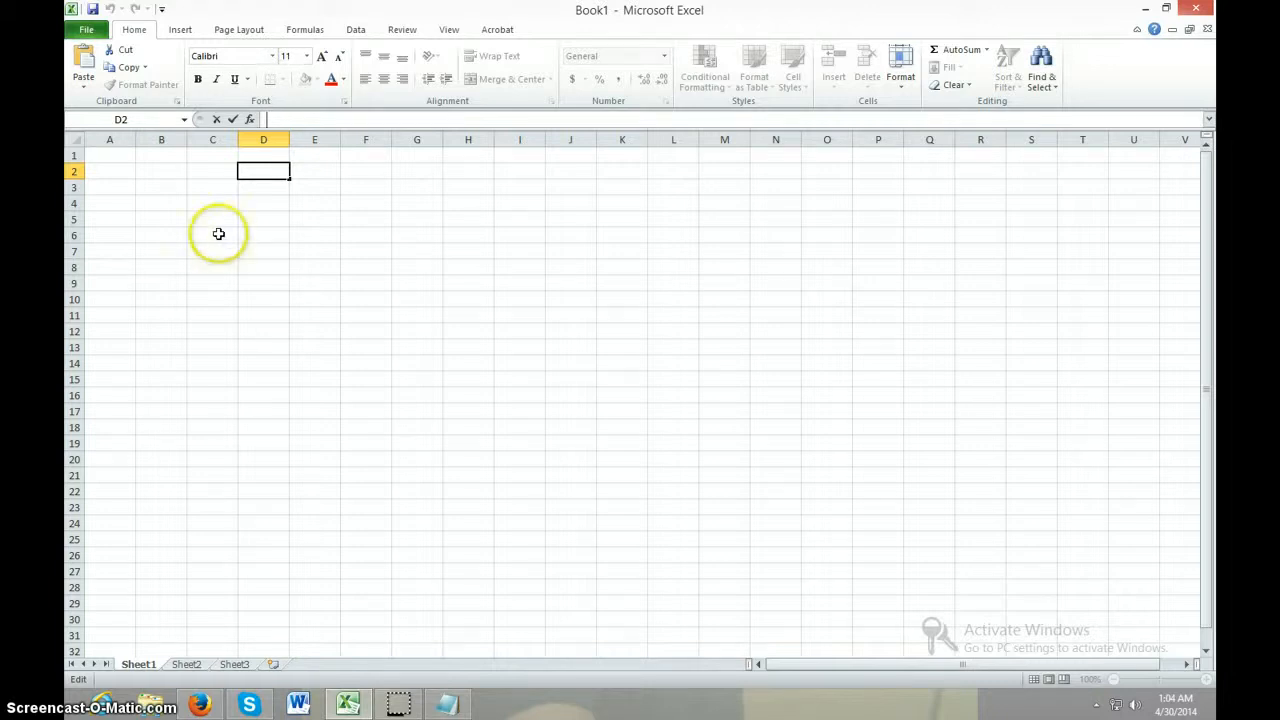
Enter the header Names in cell A1 and the first three students' names in cells A2 to A4
left_click(114, 155)
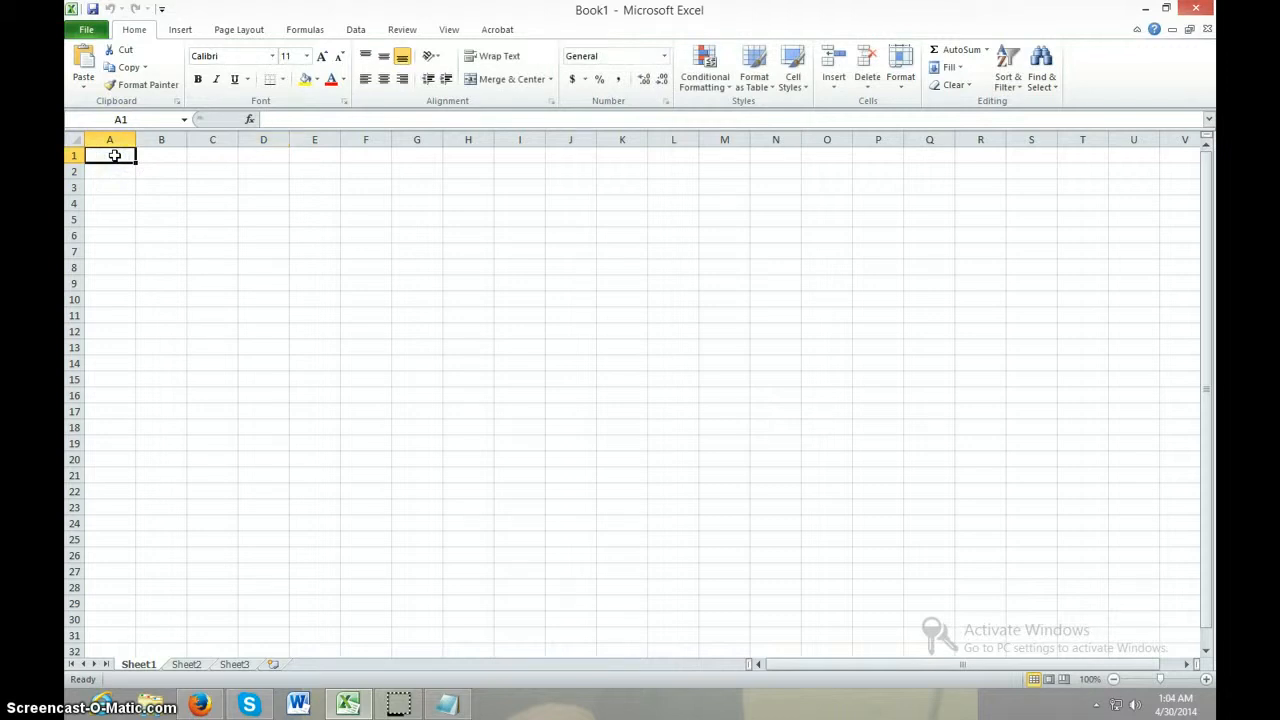
type("Names")
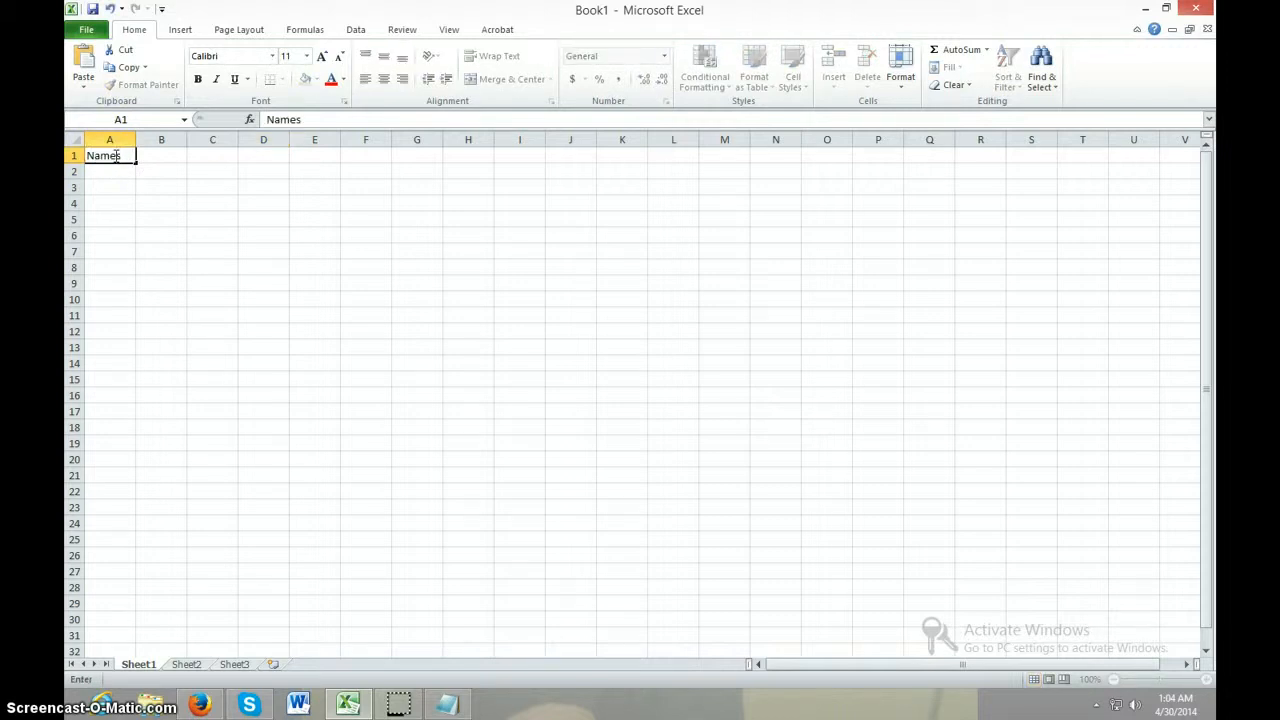
key("Return")
type("Anil")
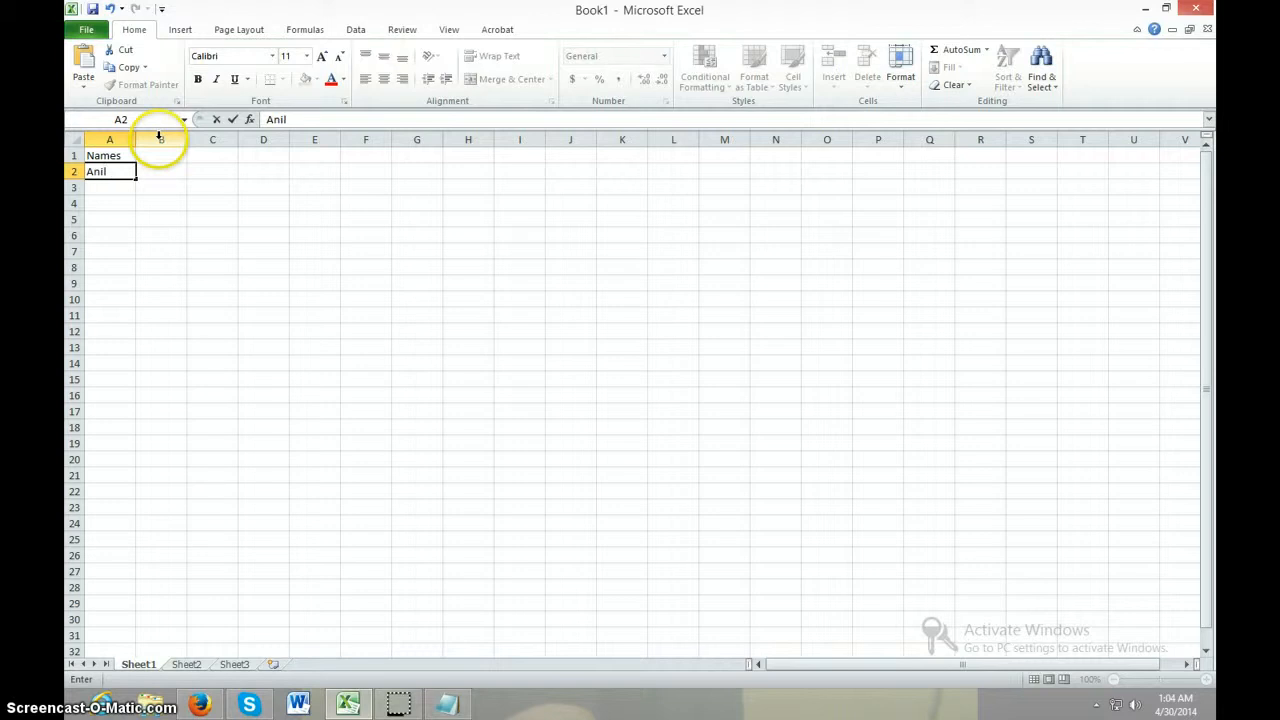
key("Return")
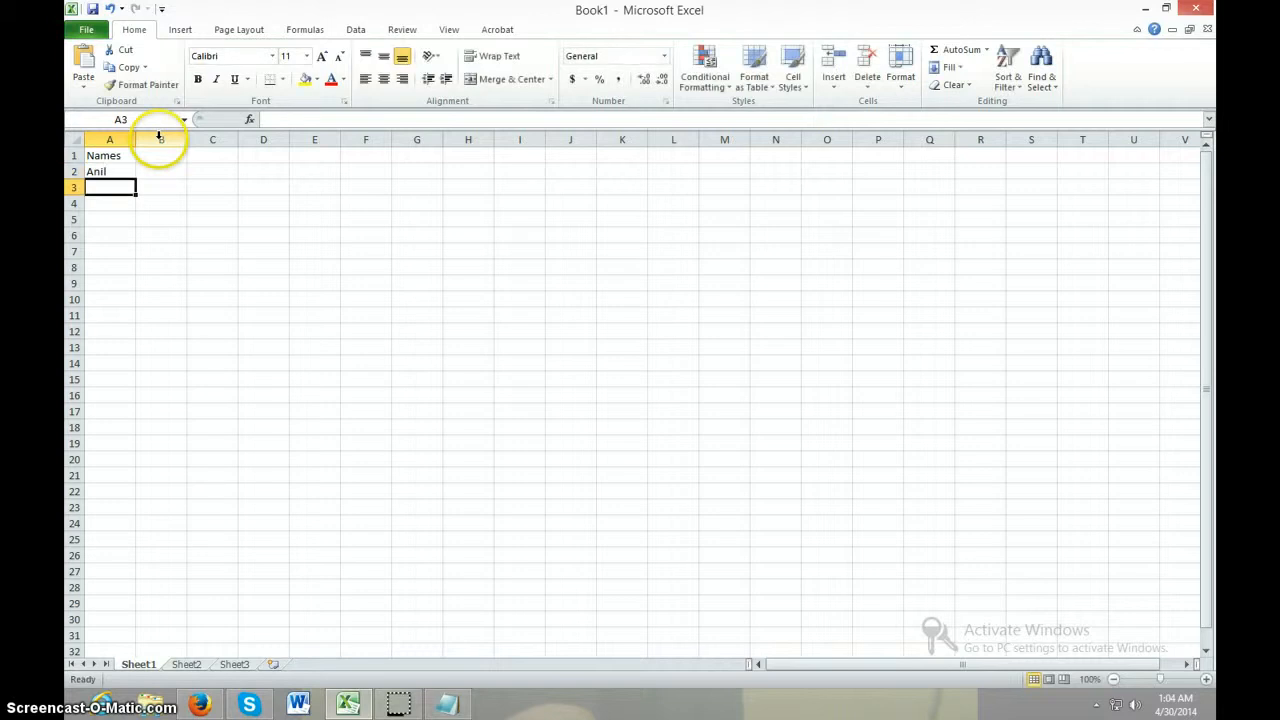
type("Mukesh")
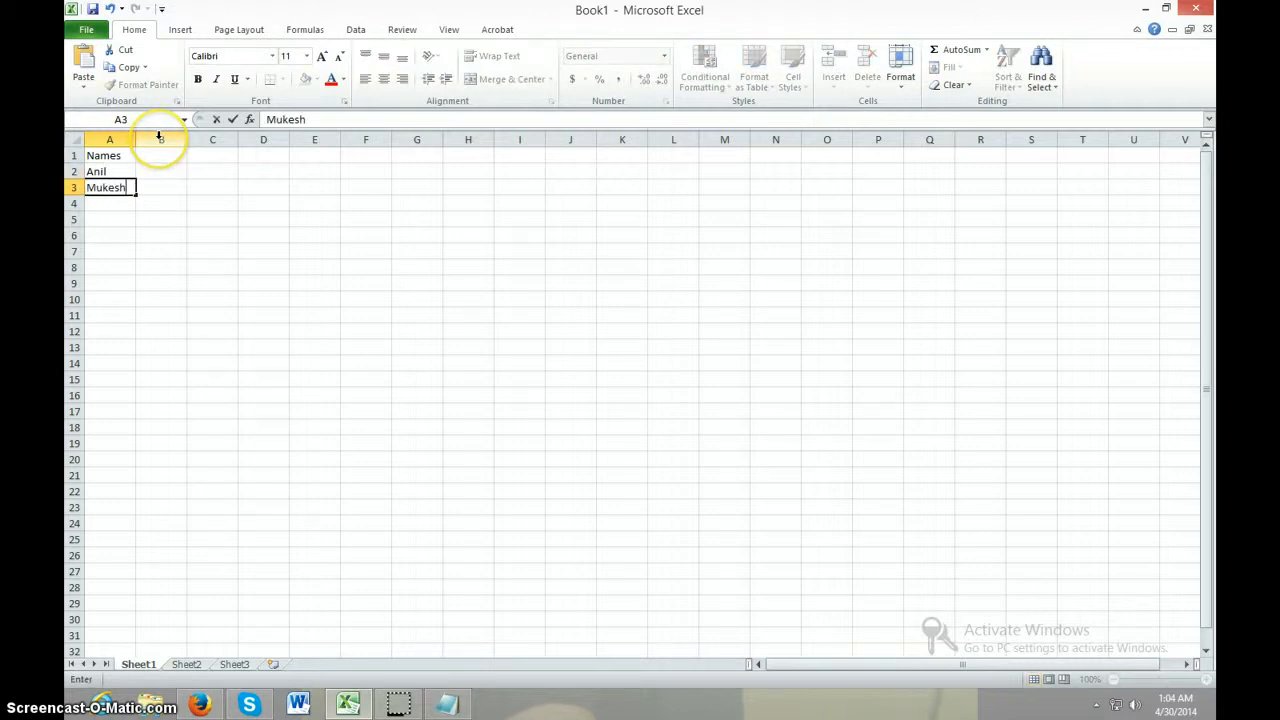
key("Return")
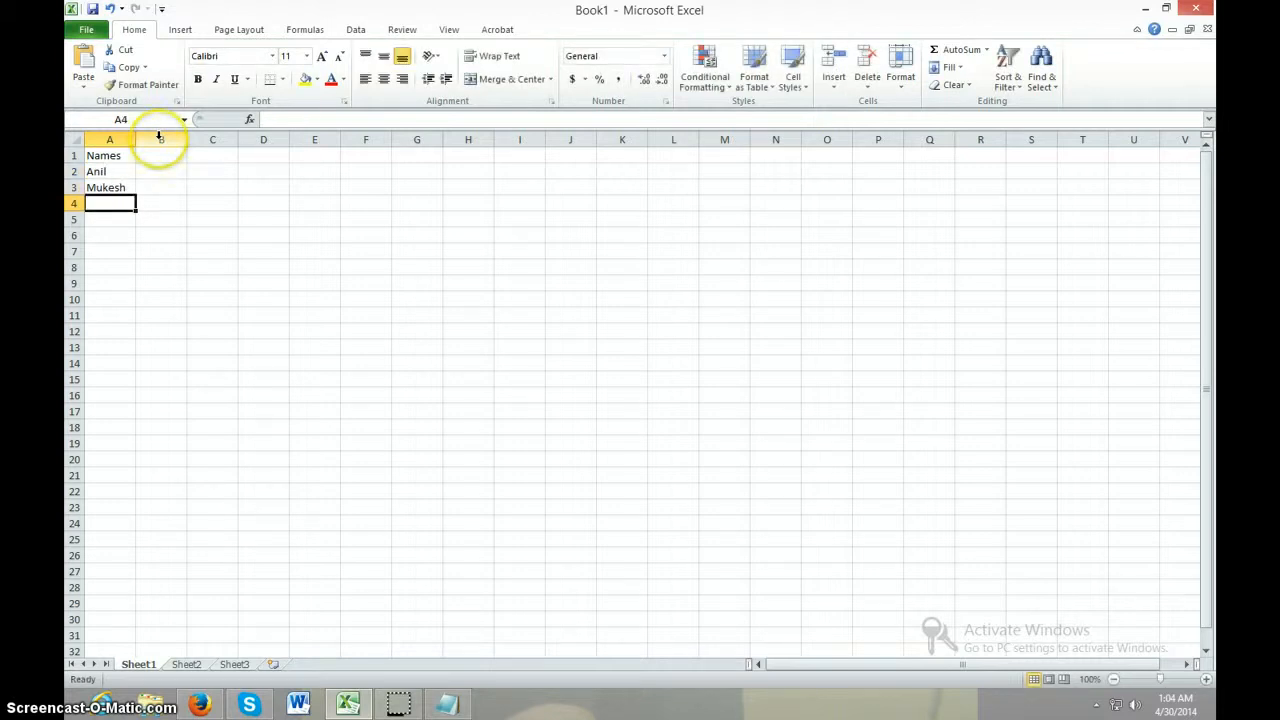
type("A")
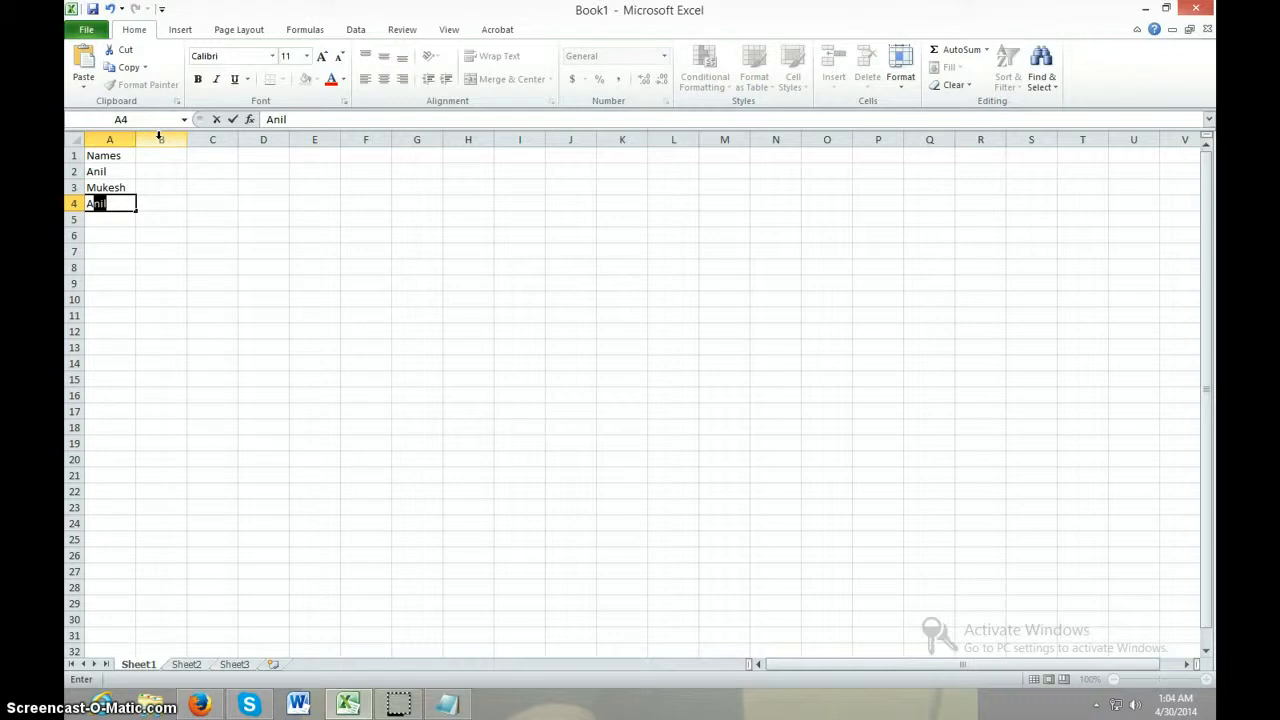
type("mhed")
key("Return")
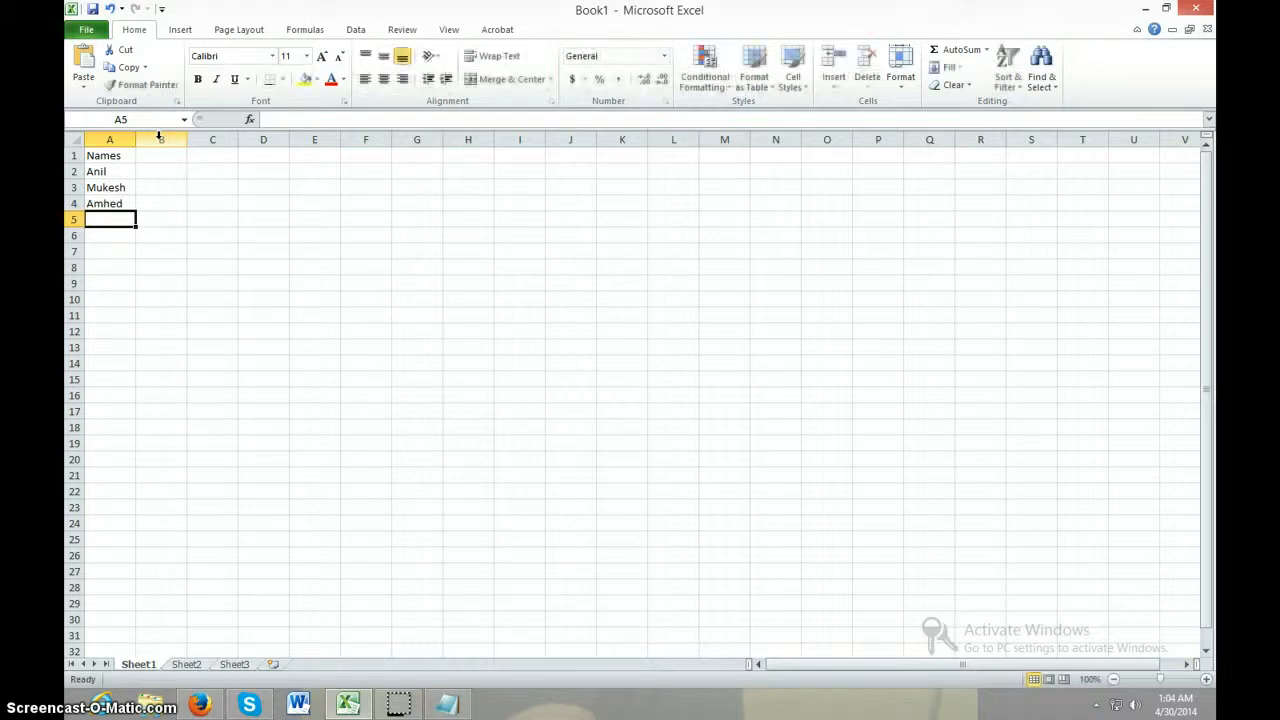
Continue the Names column by entering the next four students' names in cells A5 to A8
type("Taju")
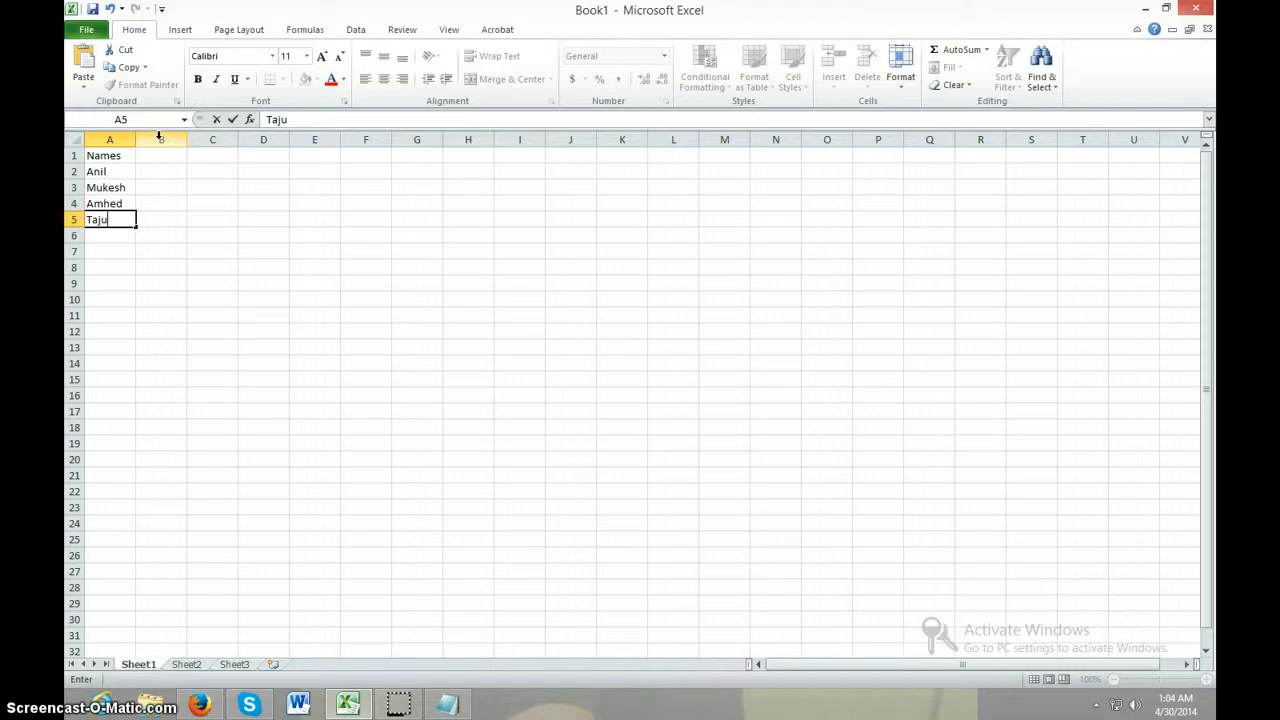
key("Return")
type("John")
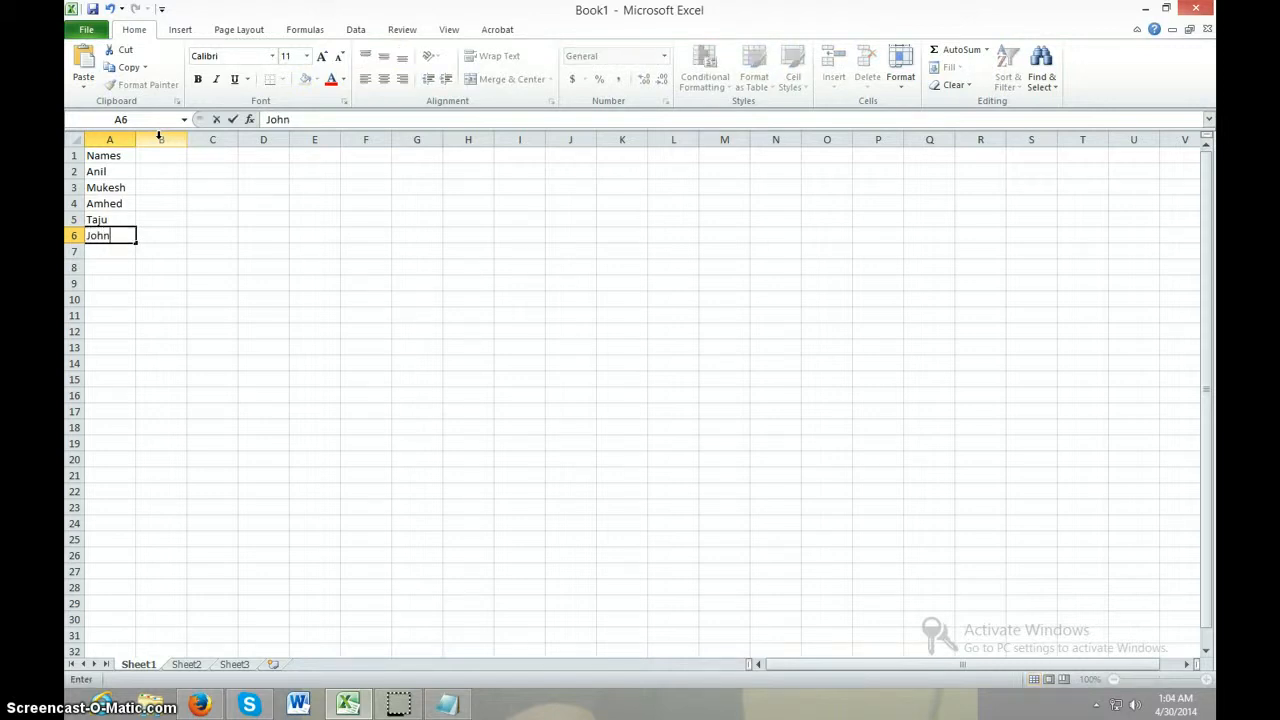
key("Return")
type("Jone")
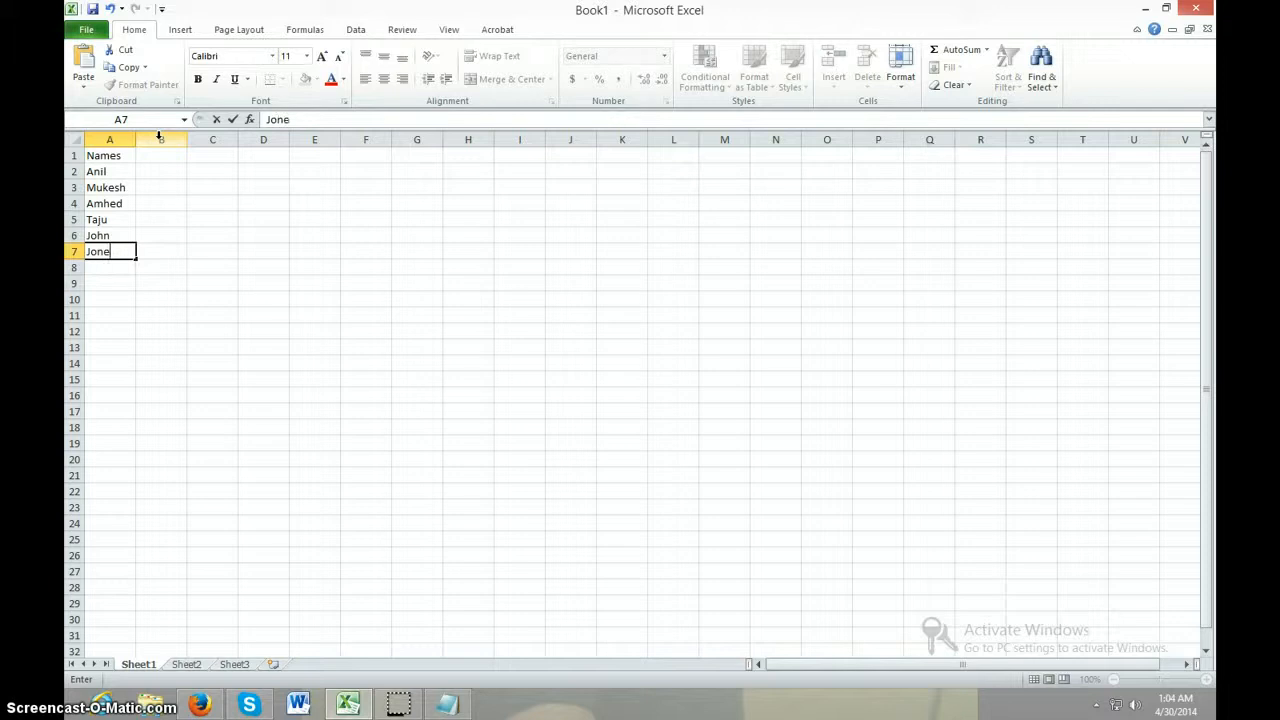
key("Return")
type("Sunil")
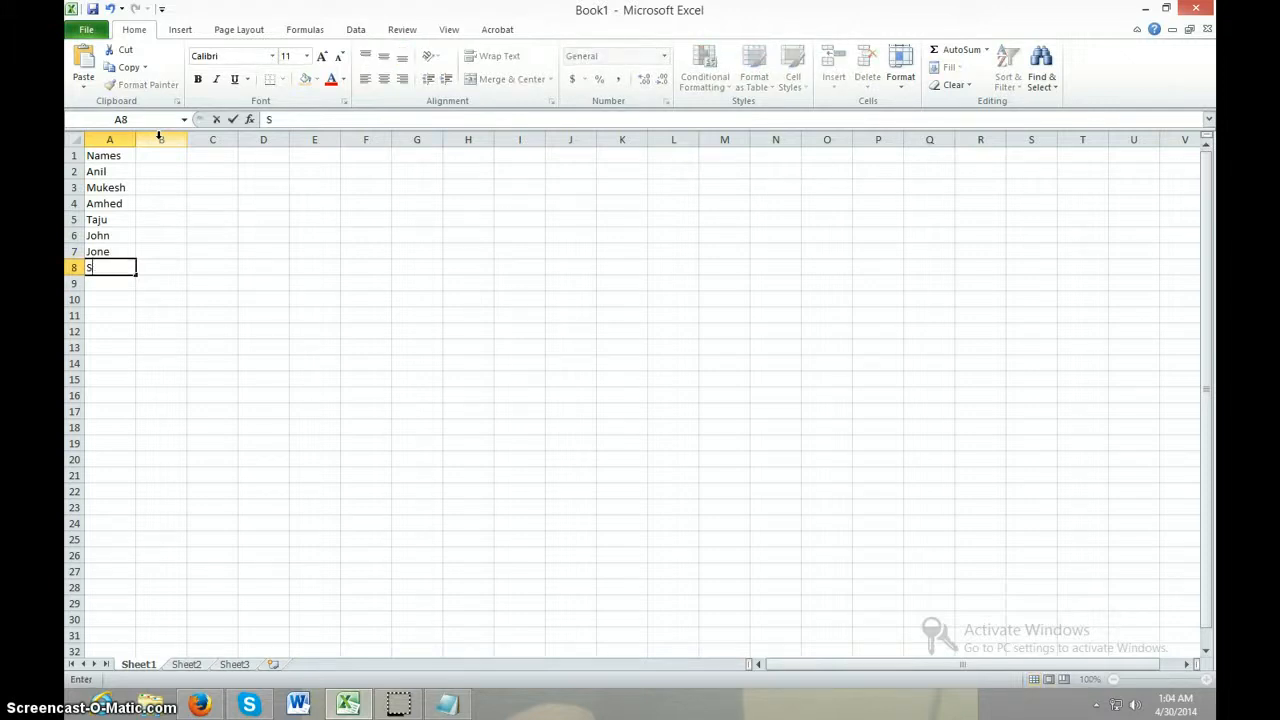
key("Return")
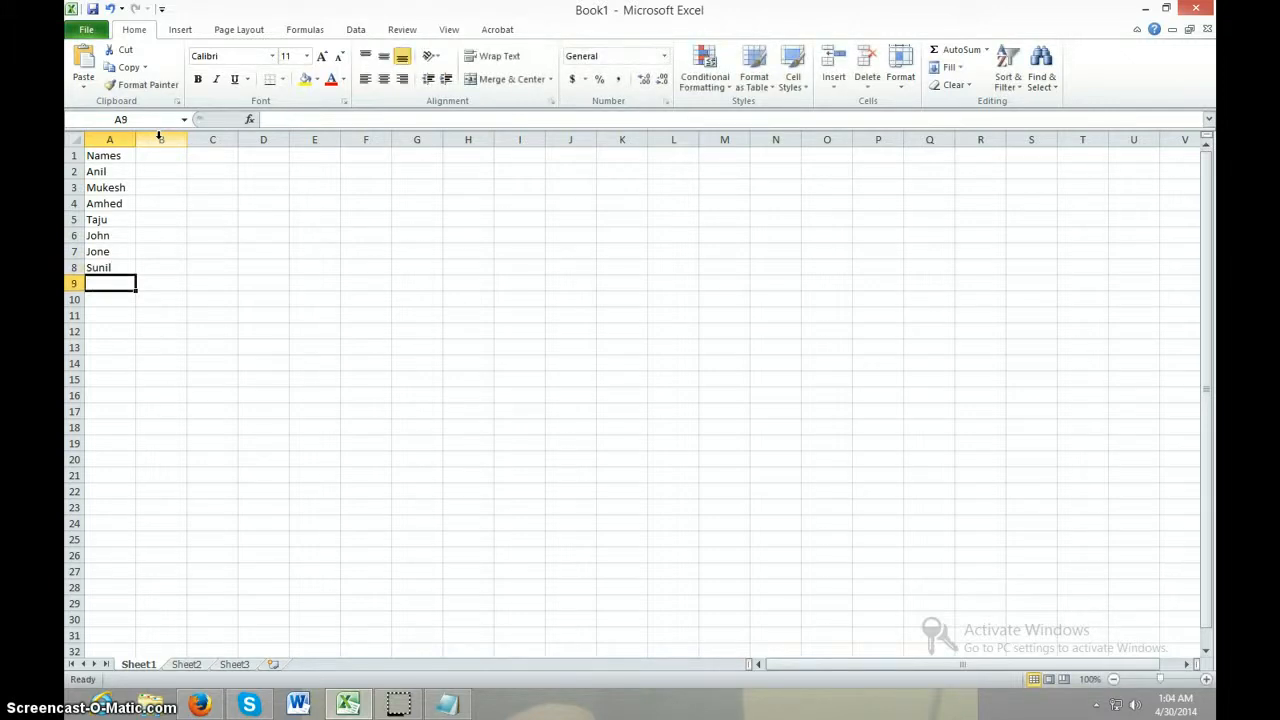
Complete the Names column with the last three students' names in cells A9 to A11
type("P")
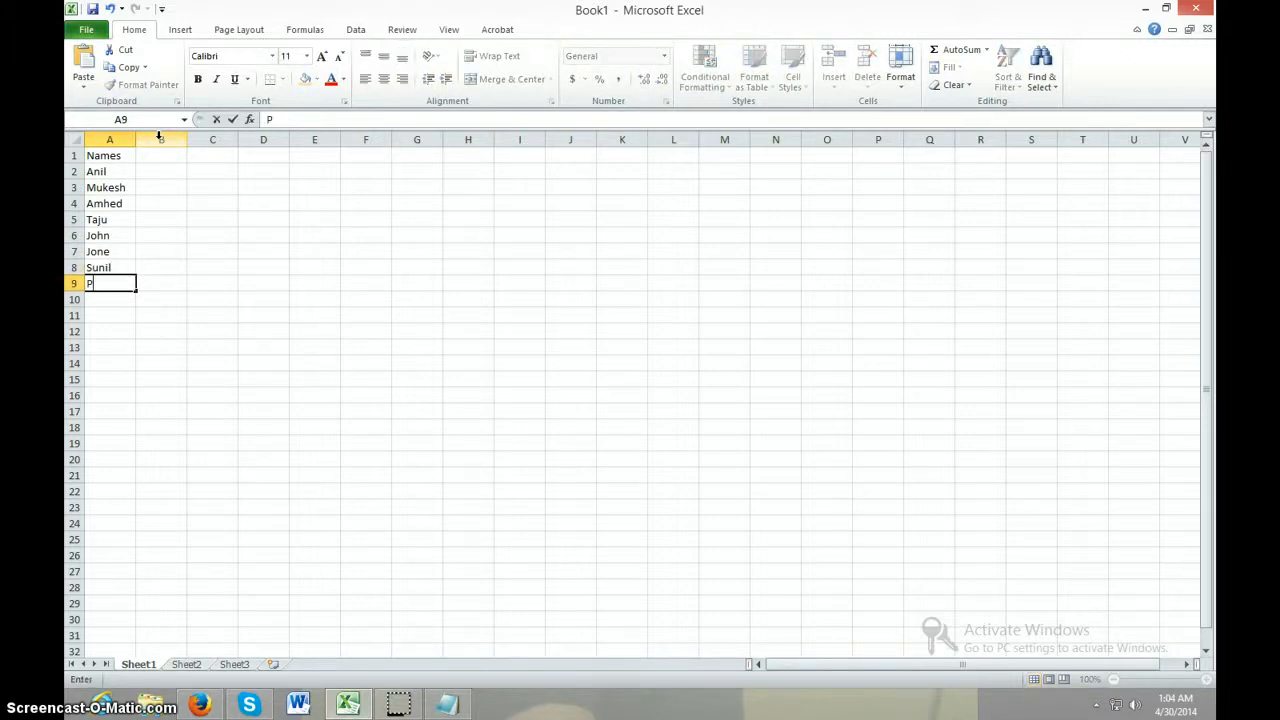
type("ooja")
key("Return")
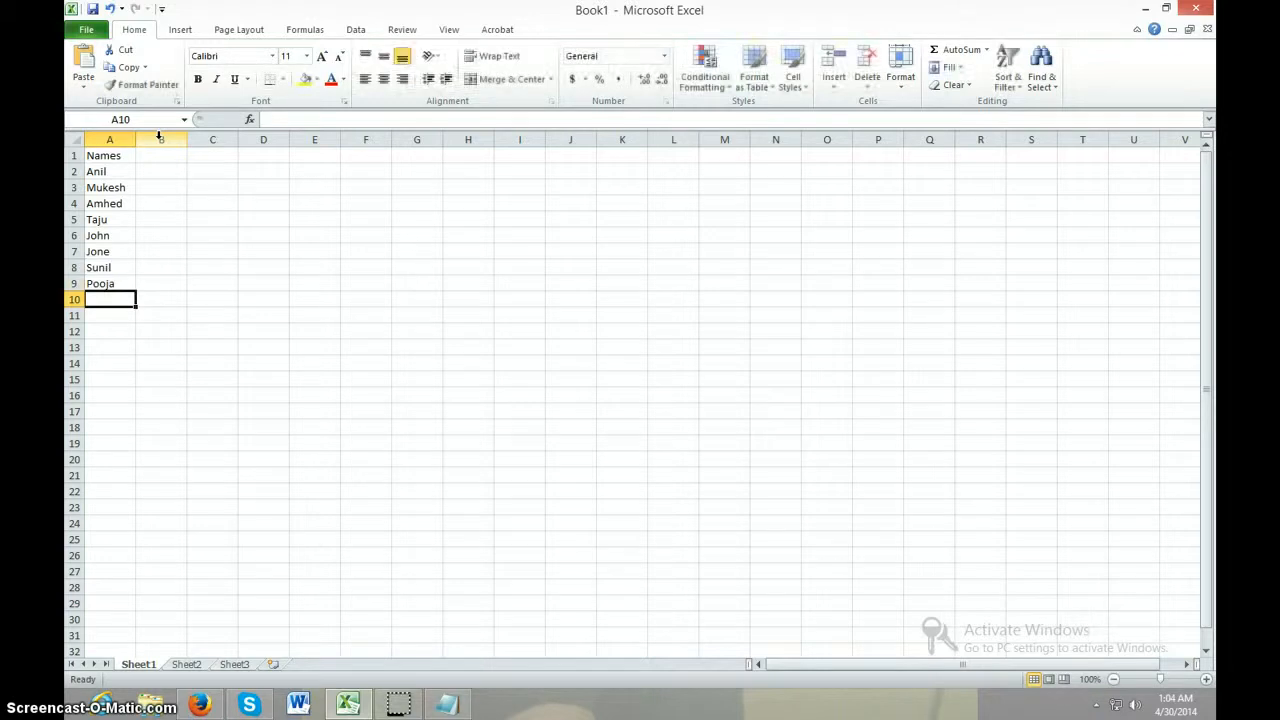
type("Priya")
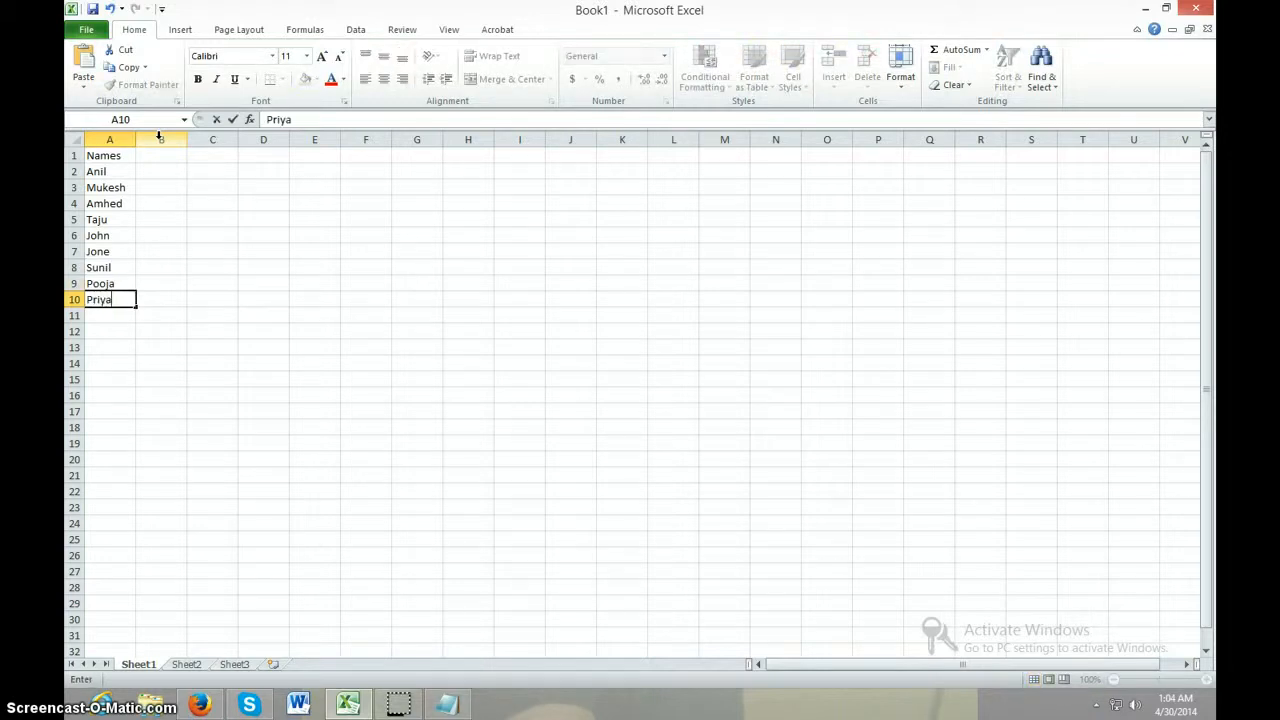
key("Return")
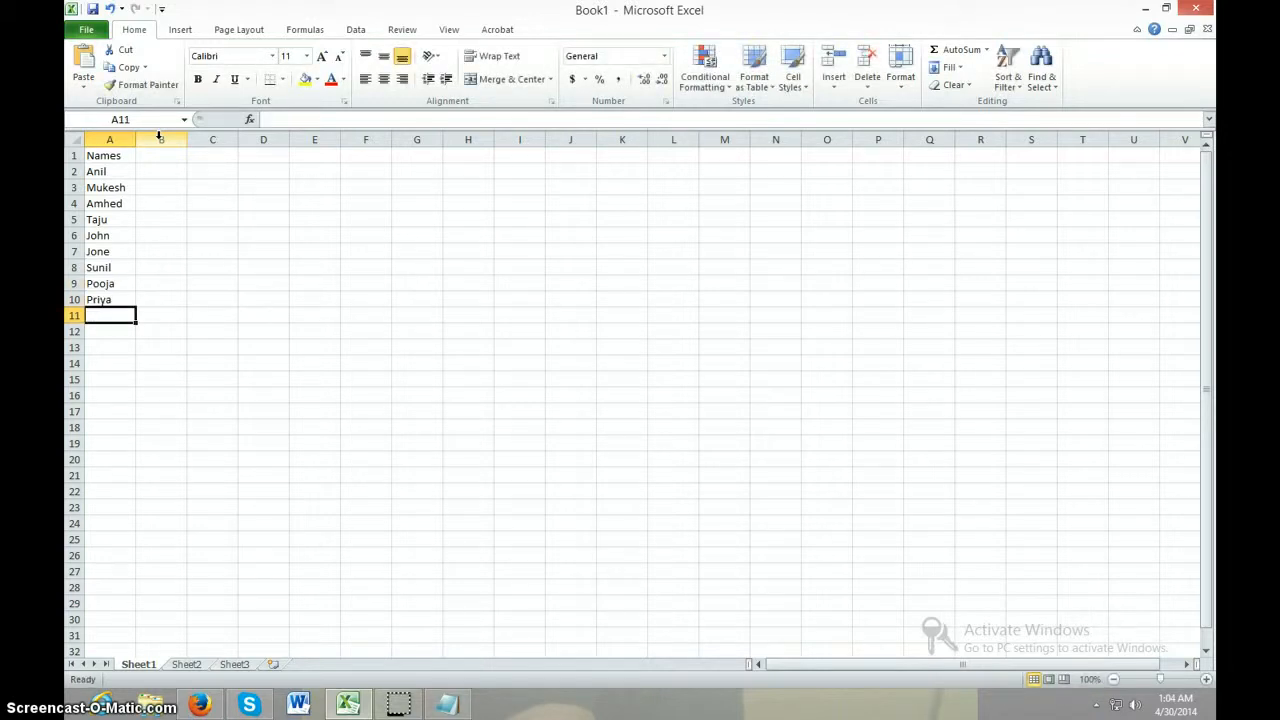
type("Riya")
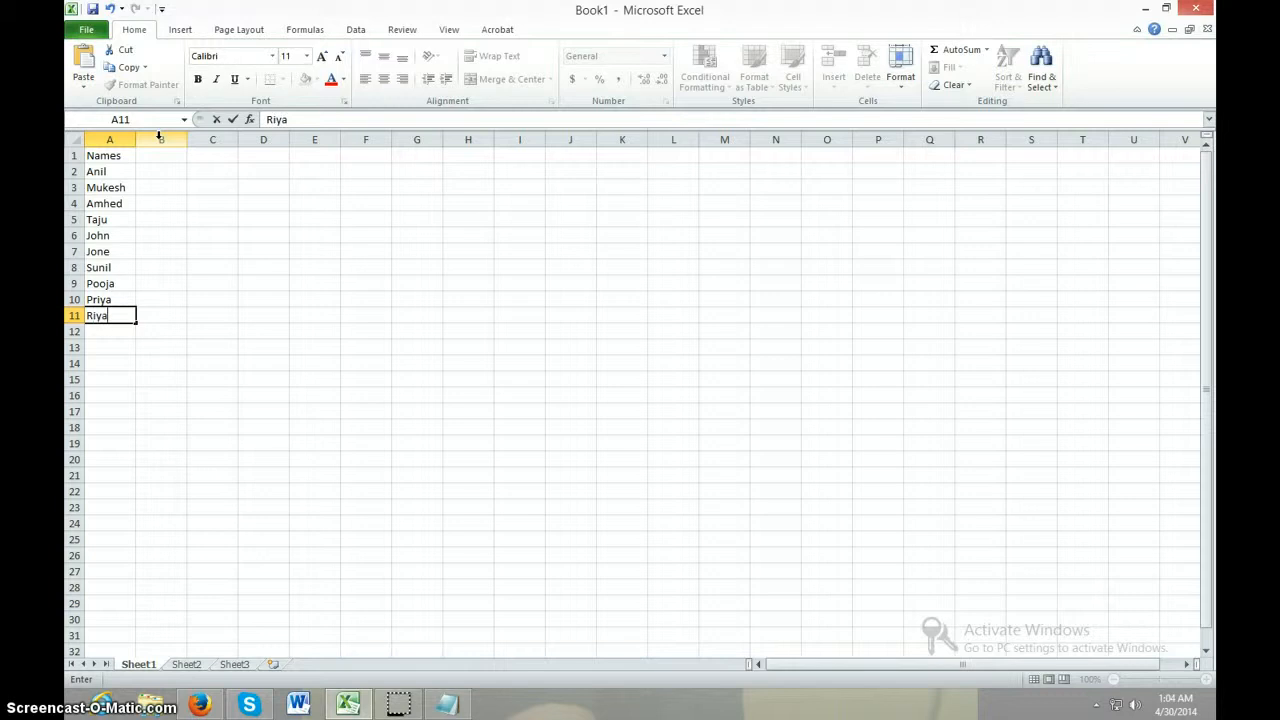
key("Return")
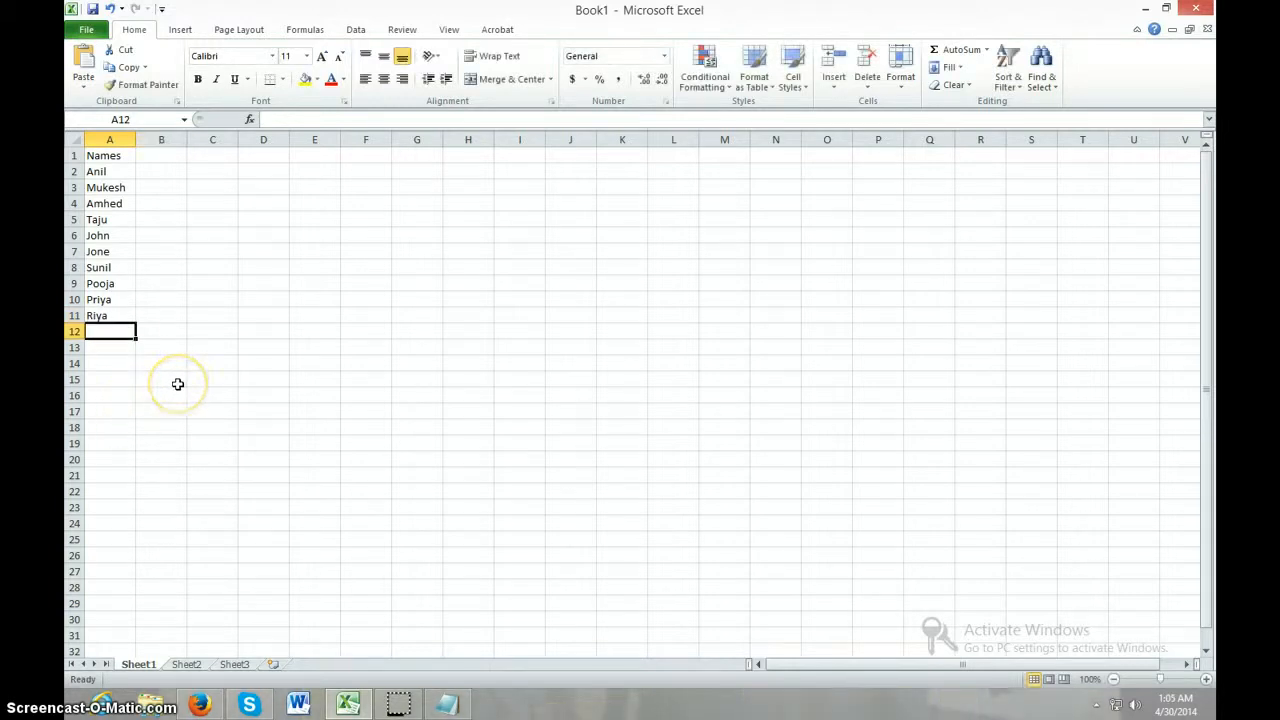
Correct the student's name in cell A5 by replacing its first letter with R
left_click(120, 219)
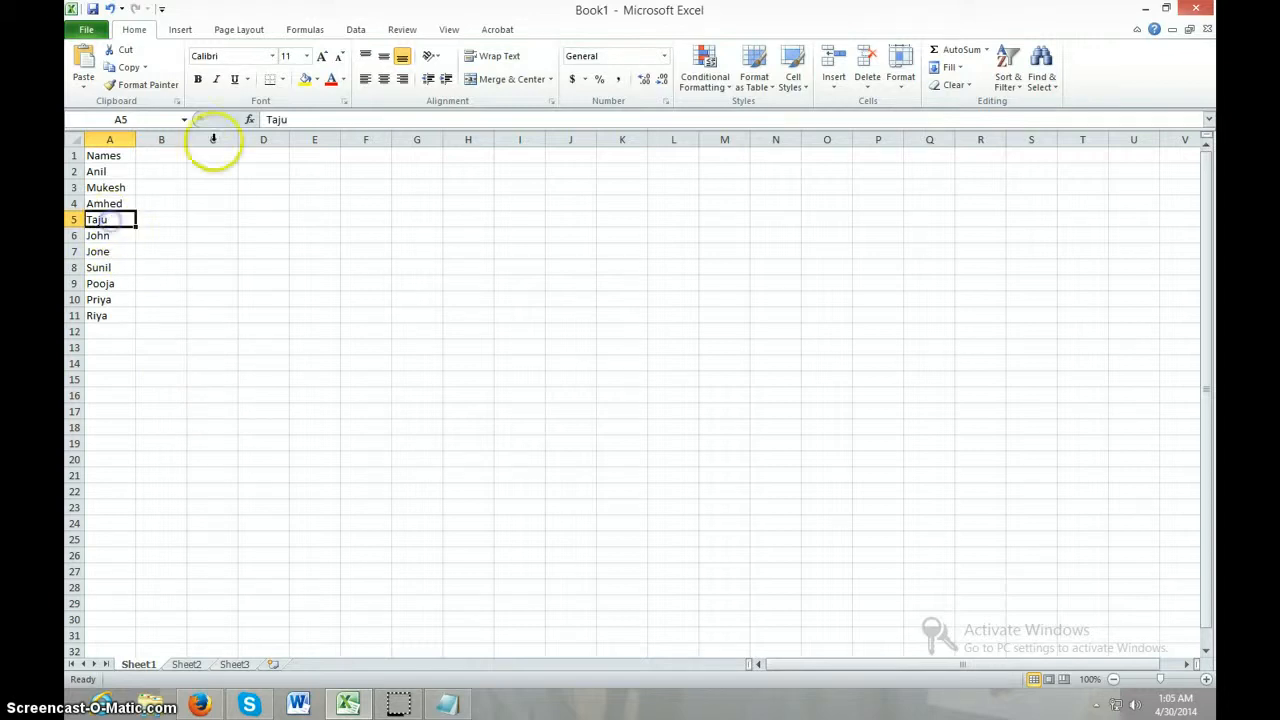
left_click(267, 119)
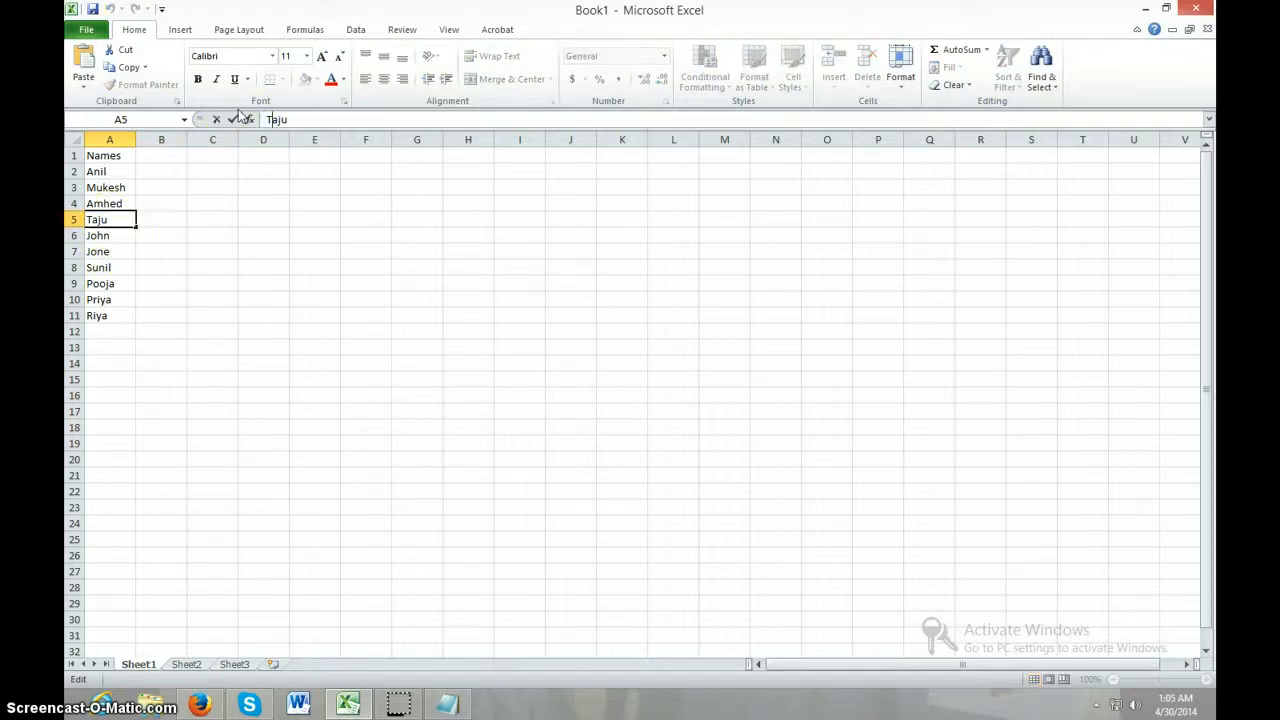
key("BackSpace")
type("R")
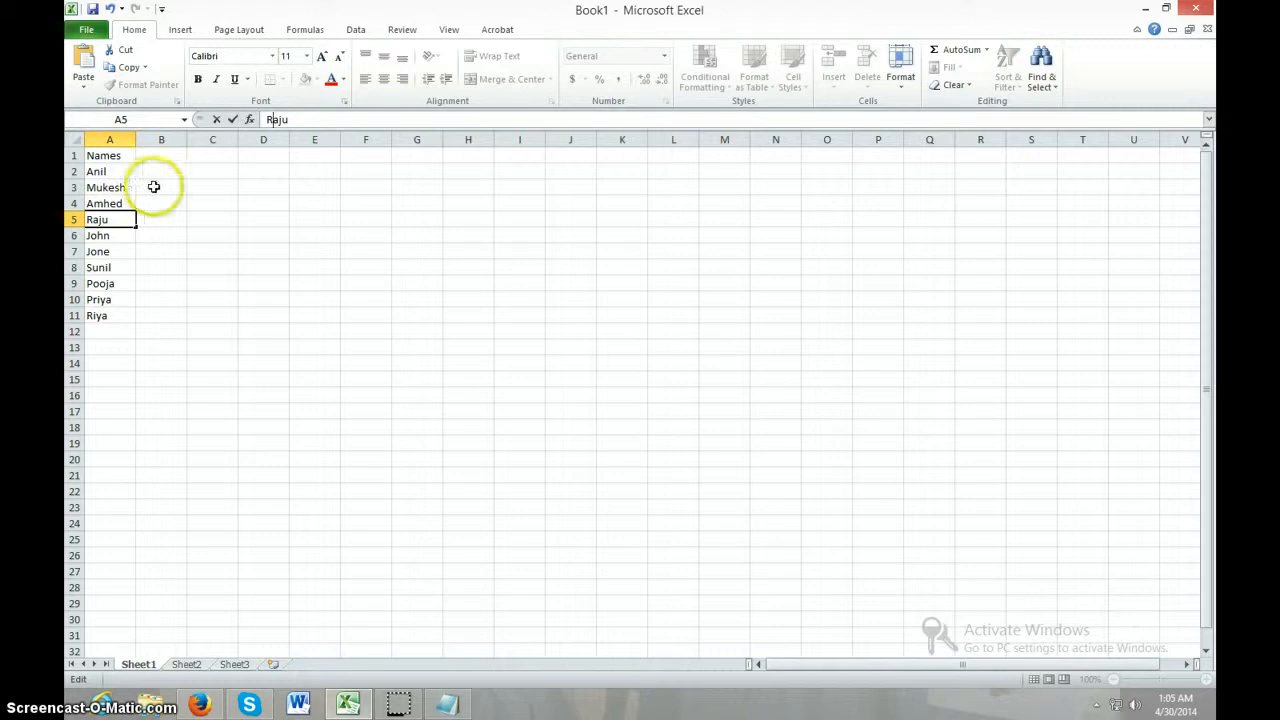
left_click(263, 234)
Enter the subject headers English, Maths, Accounting and Economics in cells B1 to E1
left_click(166, 153)
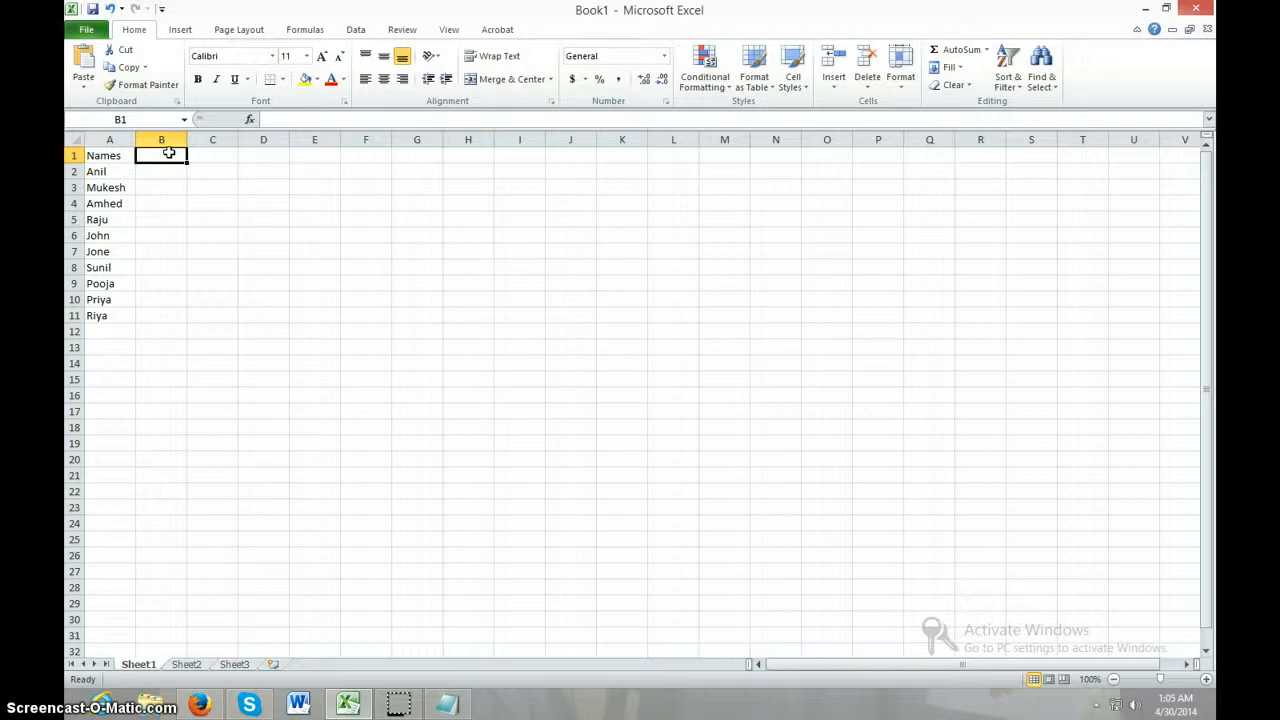
type("Eng")
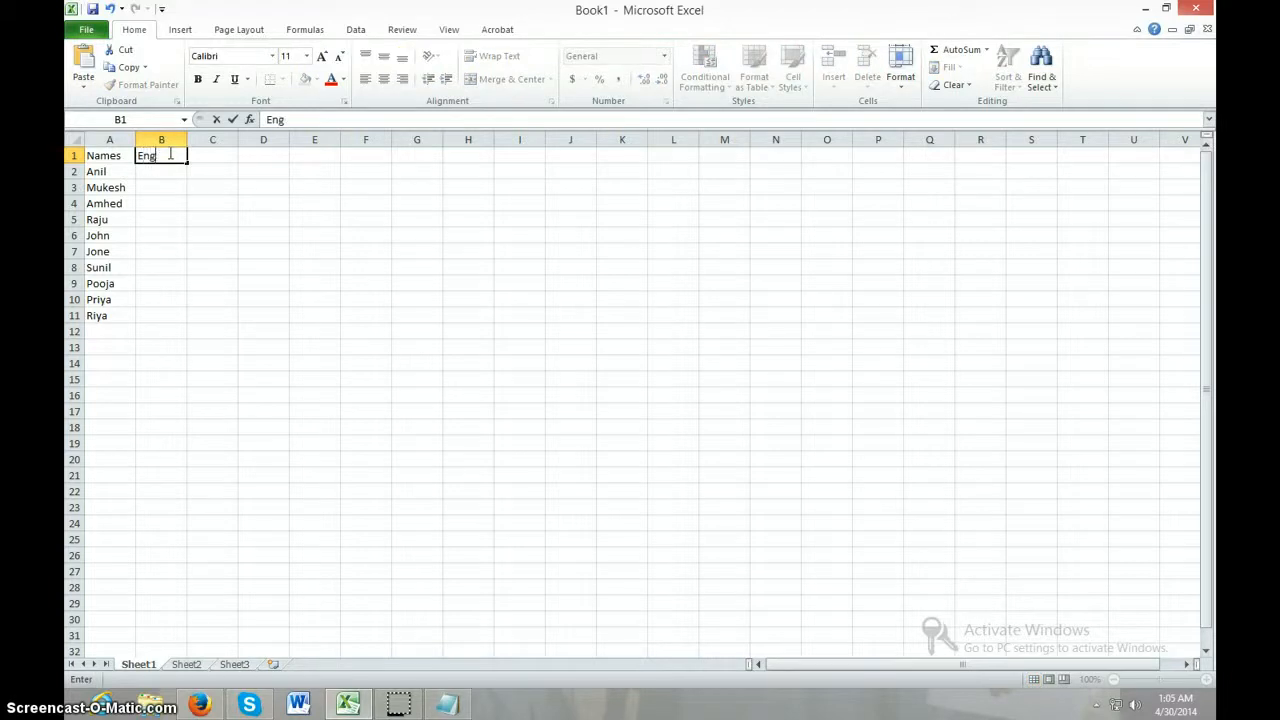
type("lish")
key("Tab")
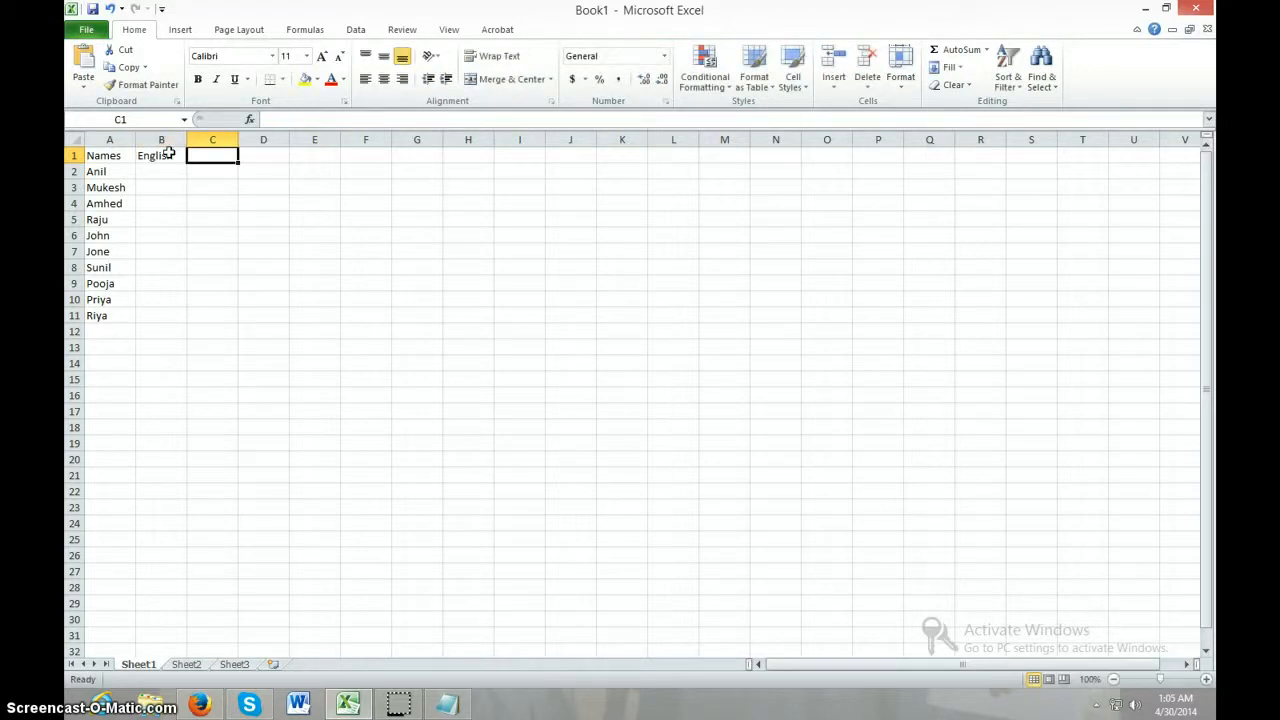
type("Maths")
key("Tab")
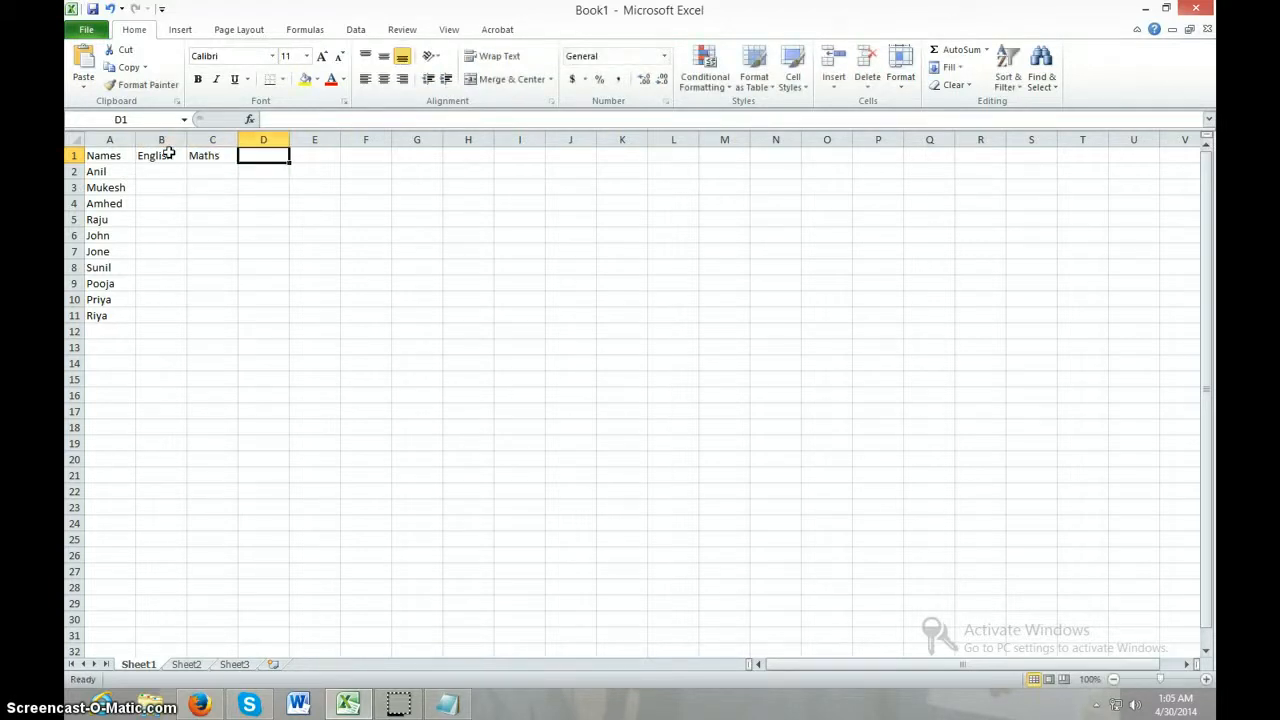
type("Acco")
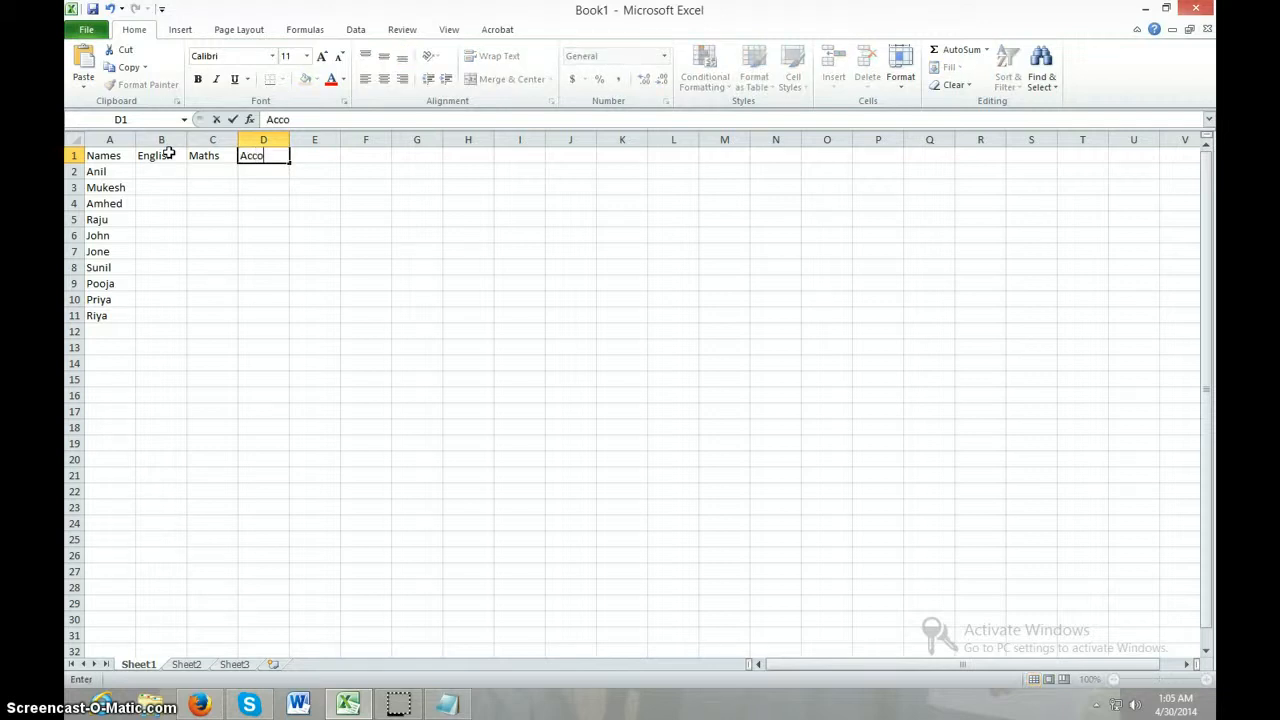
type("unting")
key("Tab")
type("Ec")
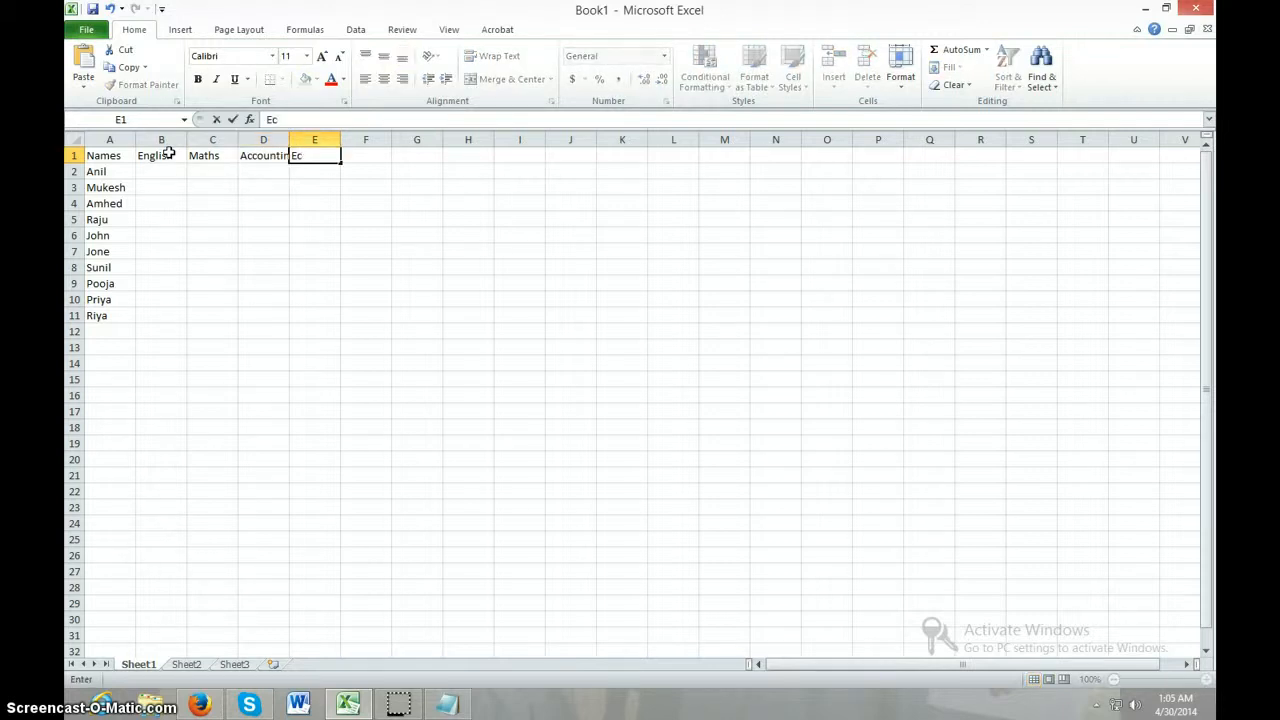
type("onomics")
key("Tab")
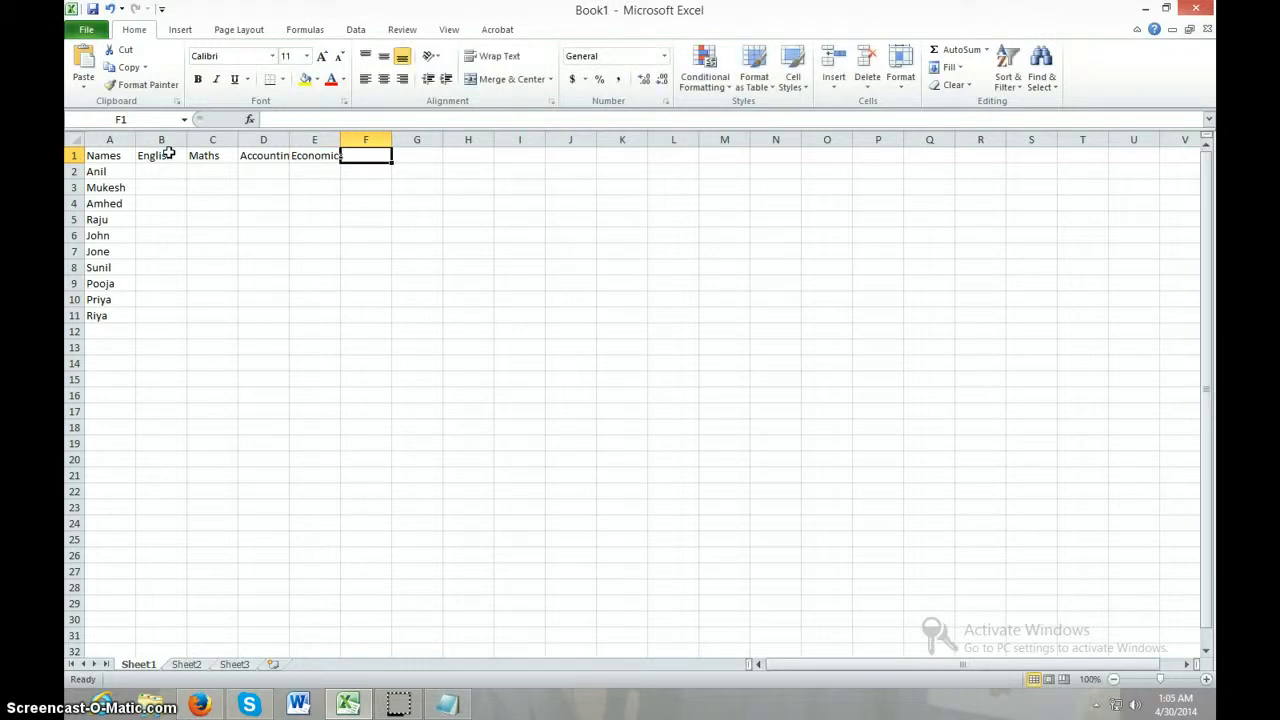
Complete the header row by entering Computer, Total and Average in cells F1 to H1
type("Computer")
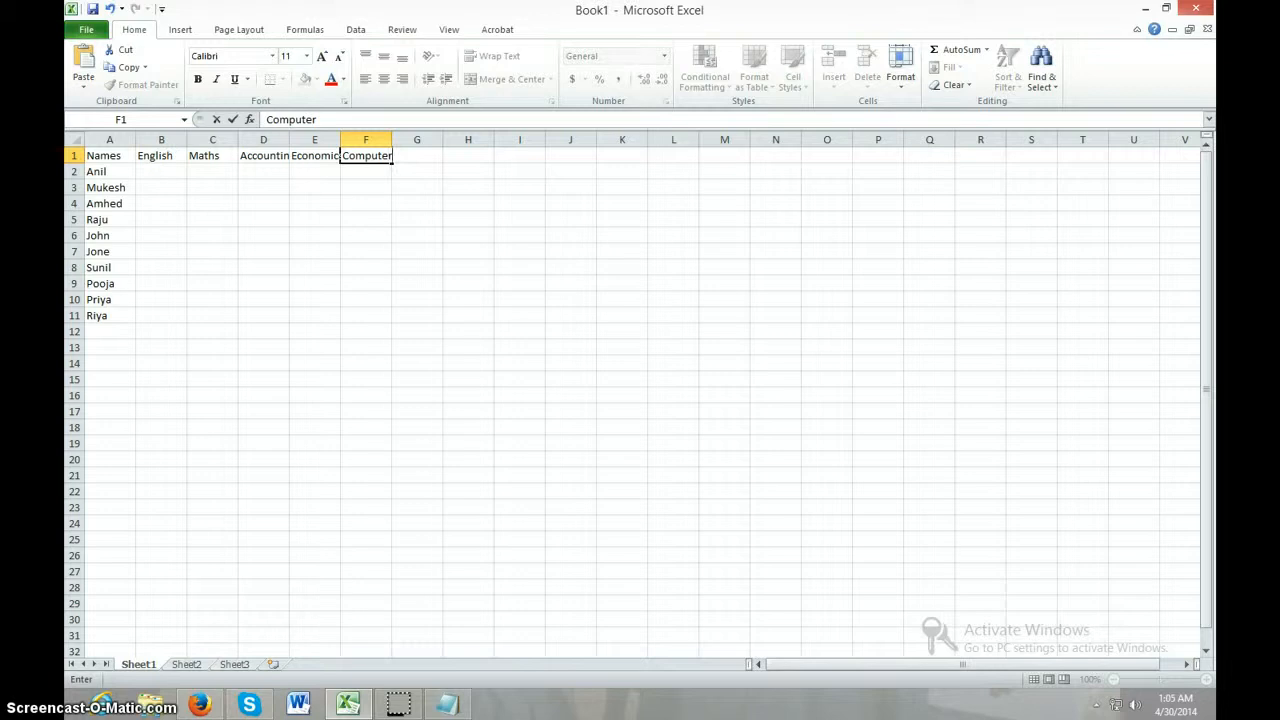
left_click(420, 284)
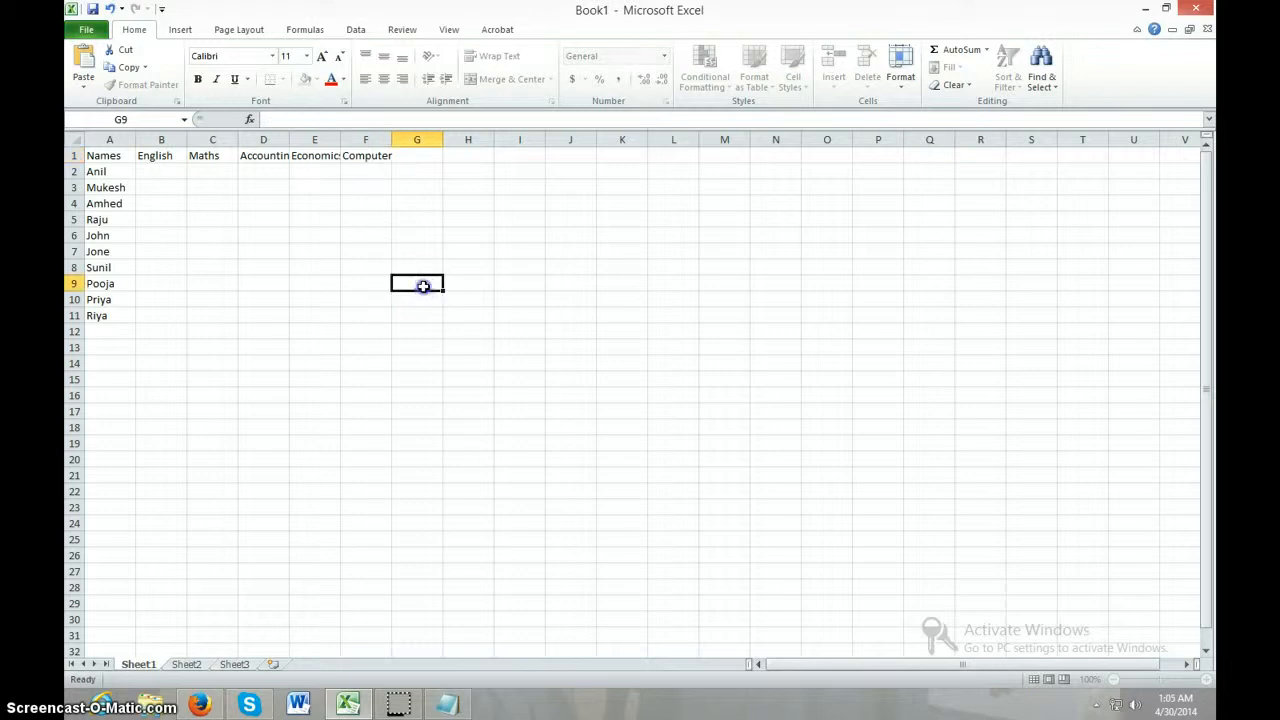
left_click(435, 157)
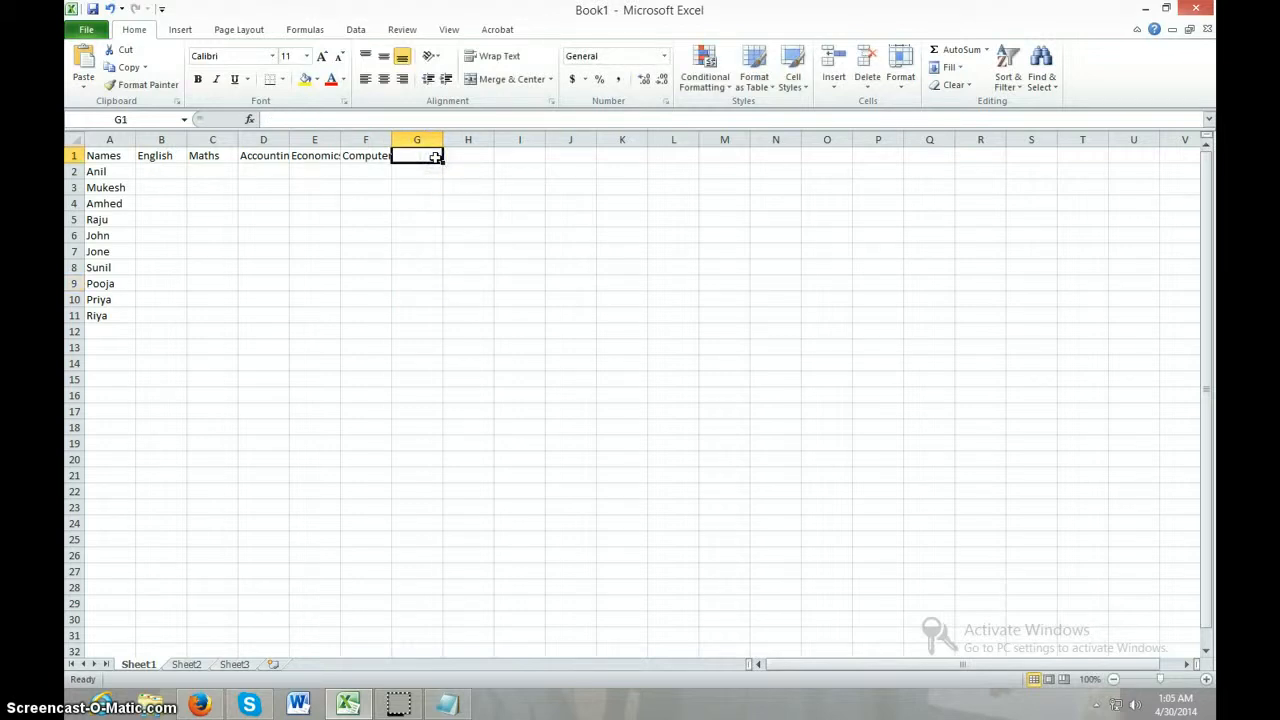
type("Total")
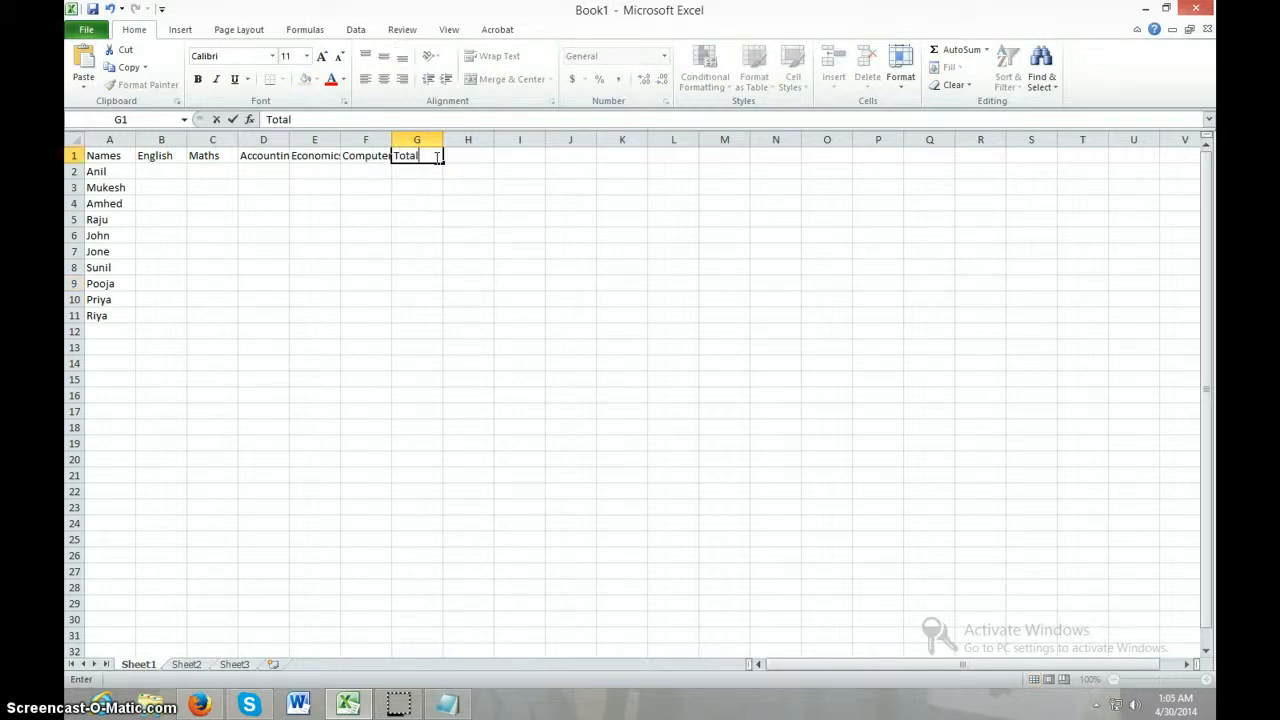
key("Tab")
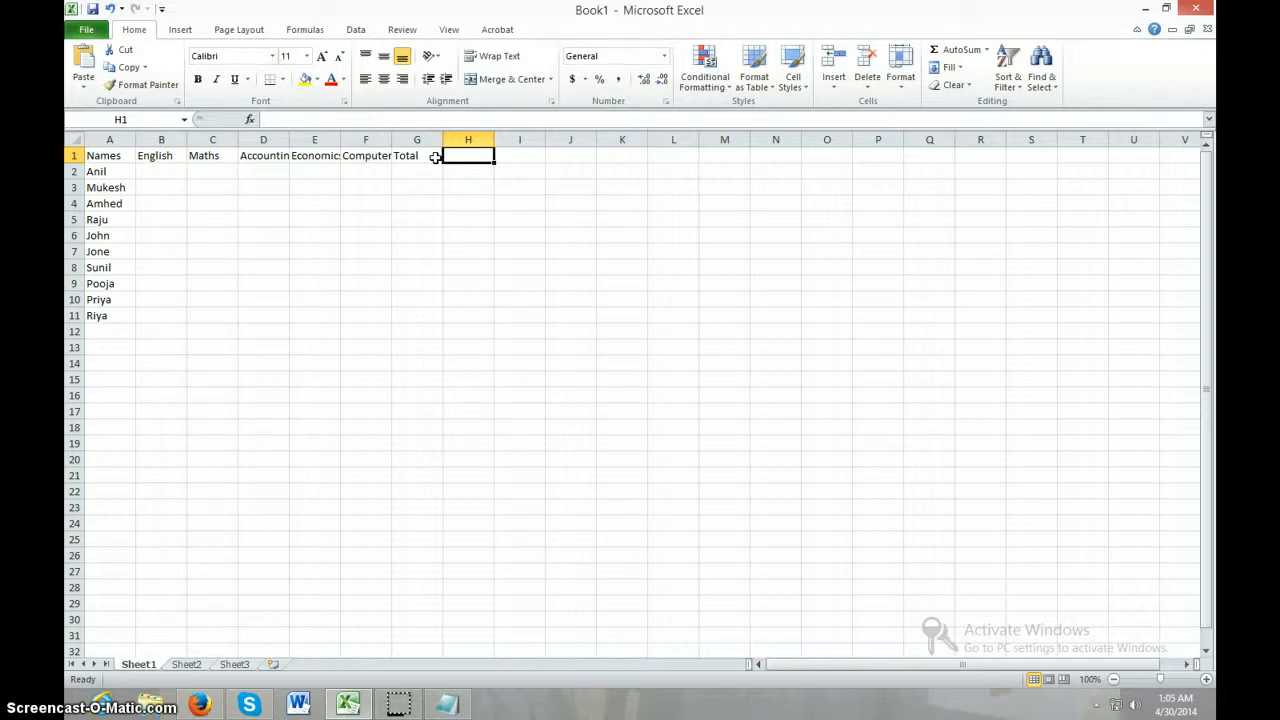
type("Average")
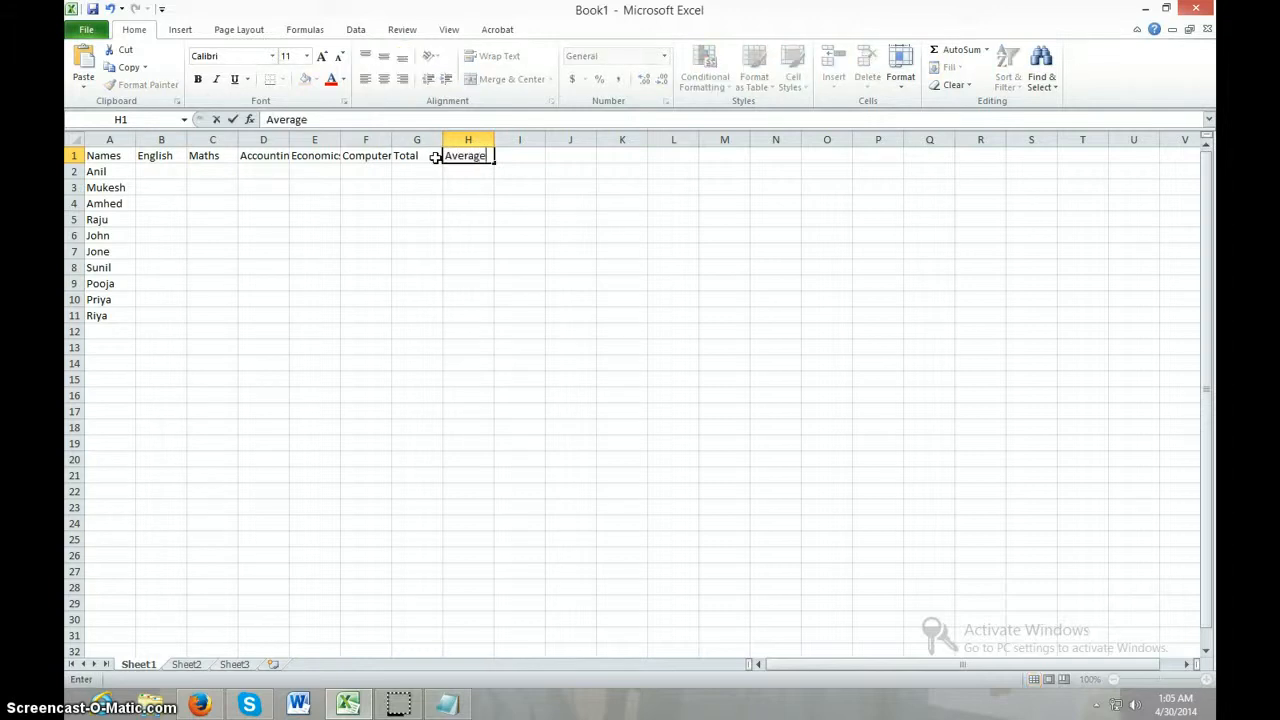
left_click(476, 232)
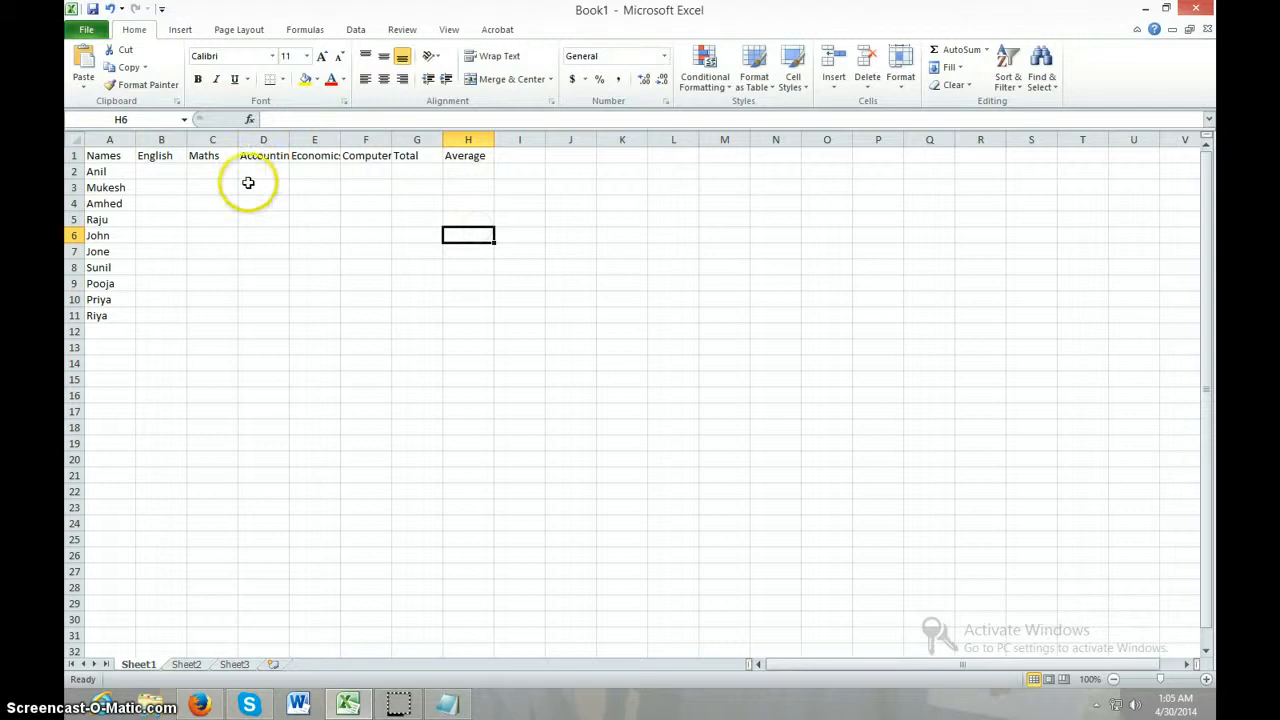
Enter the first two English marks, 80 and 55, in cells B2 and B3
left_click(174, 174)
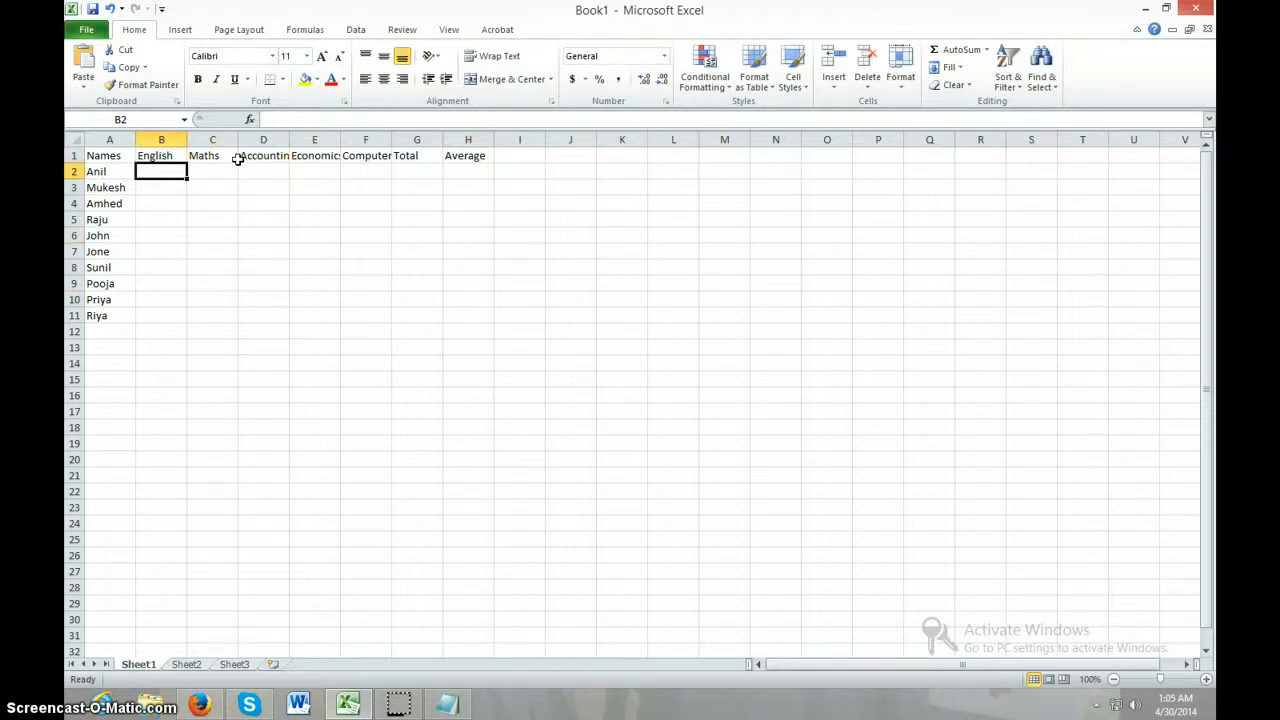
type("80")
key("Return")
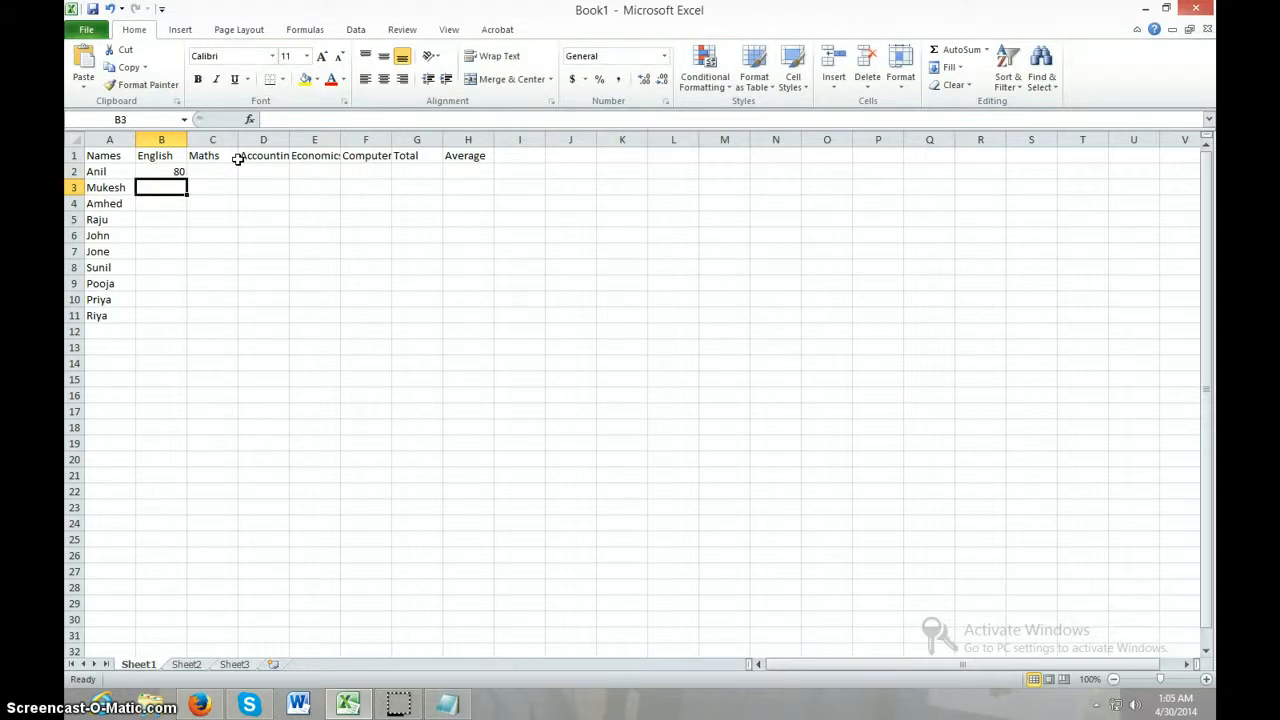
type("55")
key("Return")
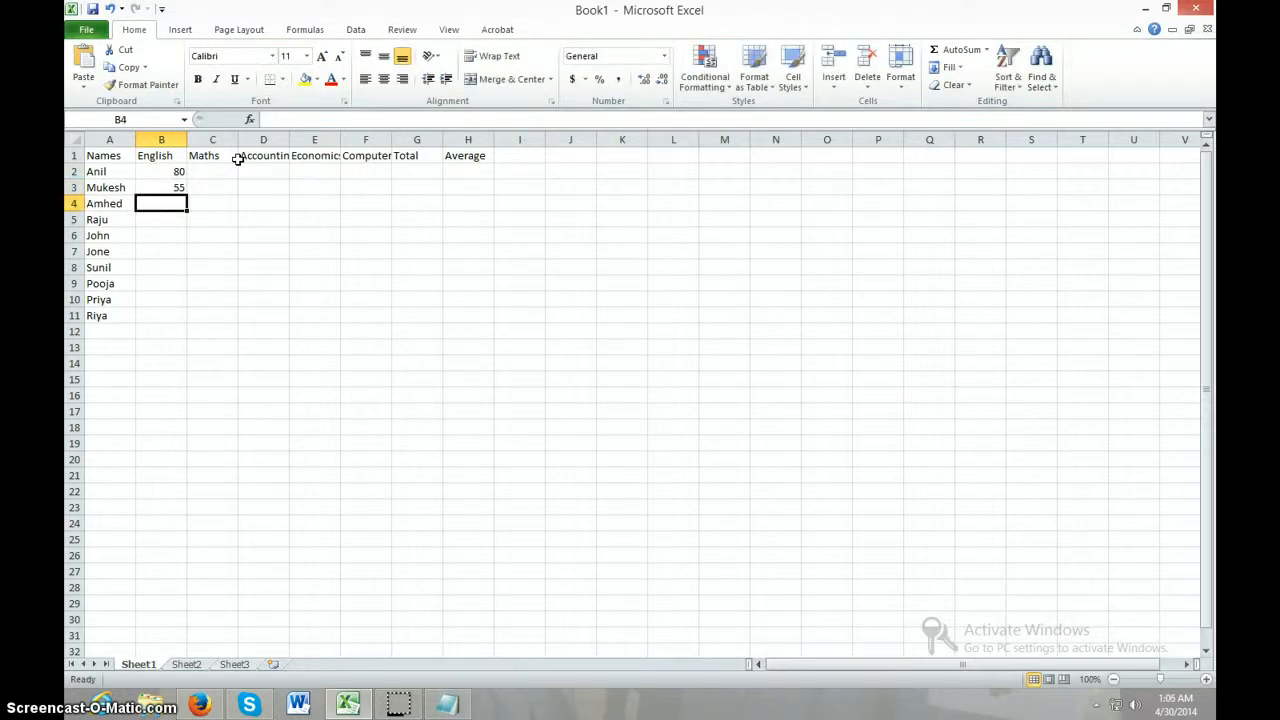
Correct the spelling of the student's name in cell A4 by moving the letter m after the h
left_click(117, 202)
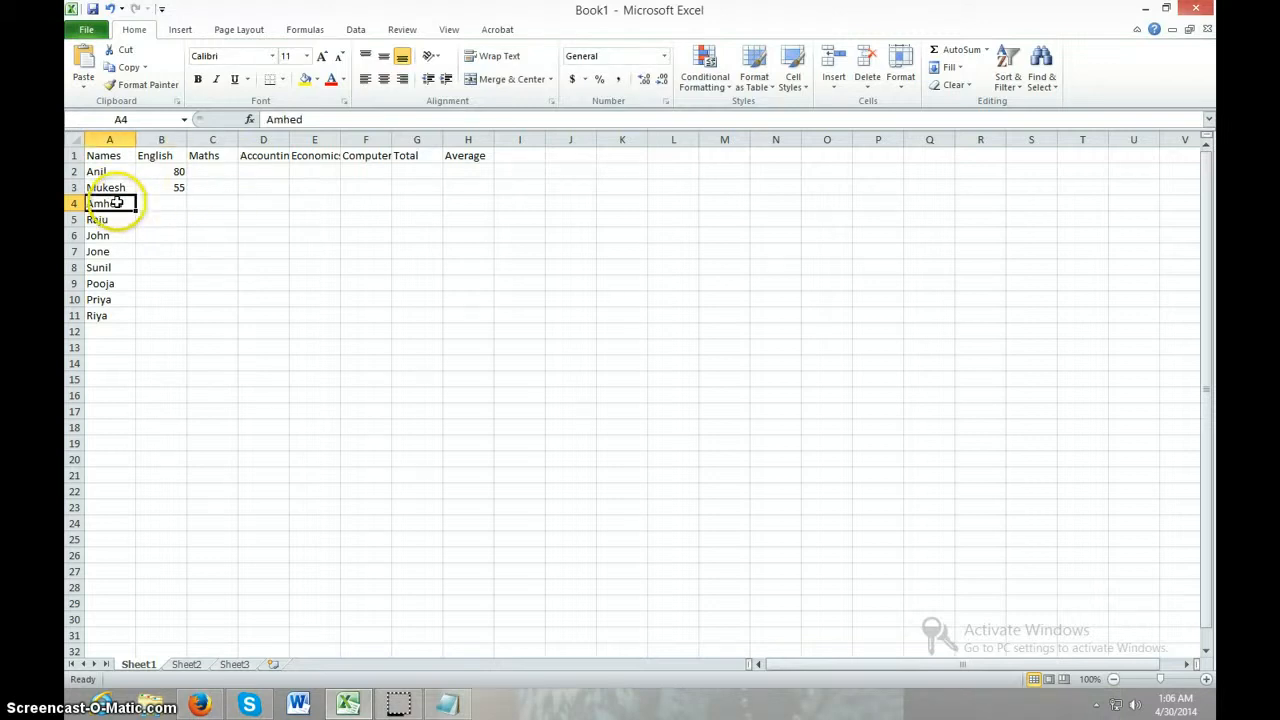
left_click(282, 119)
key("BackSpace")
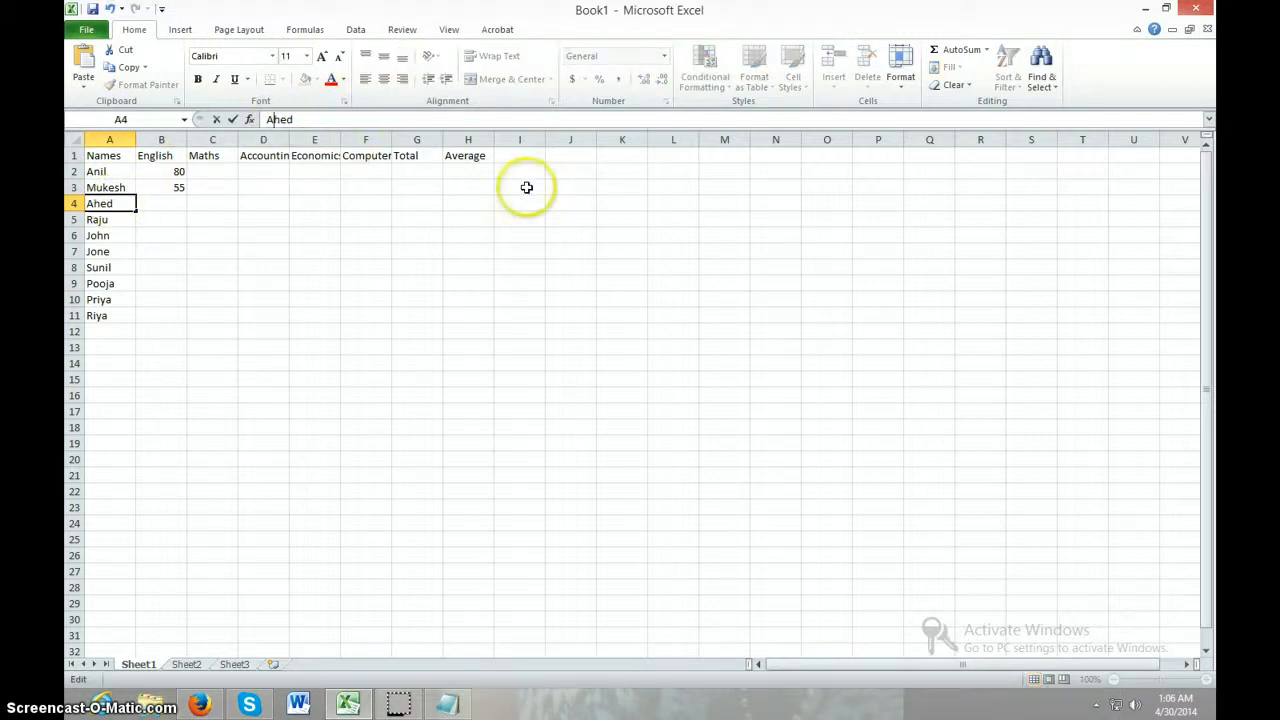
type("m")
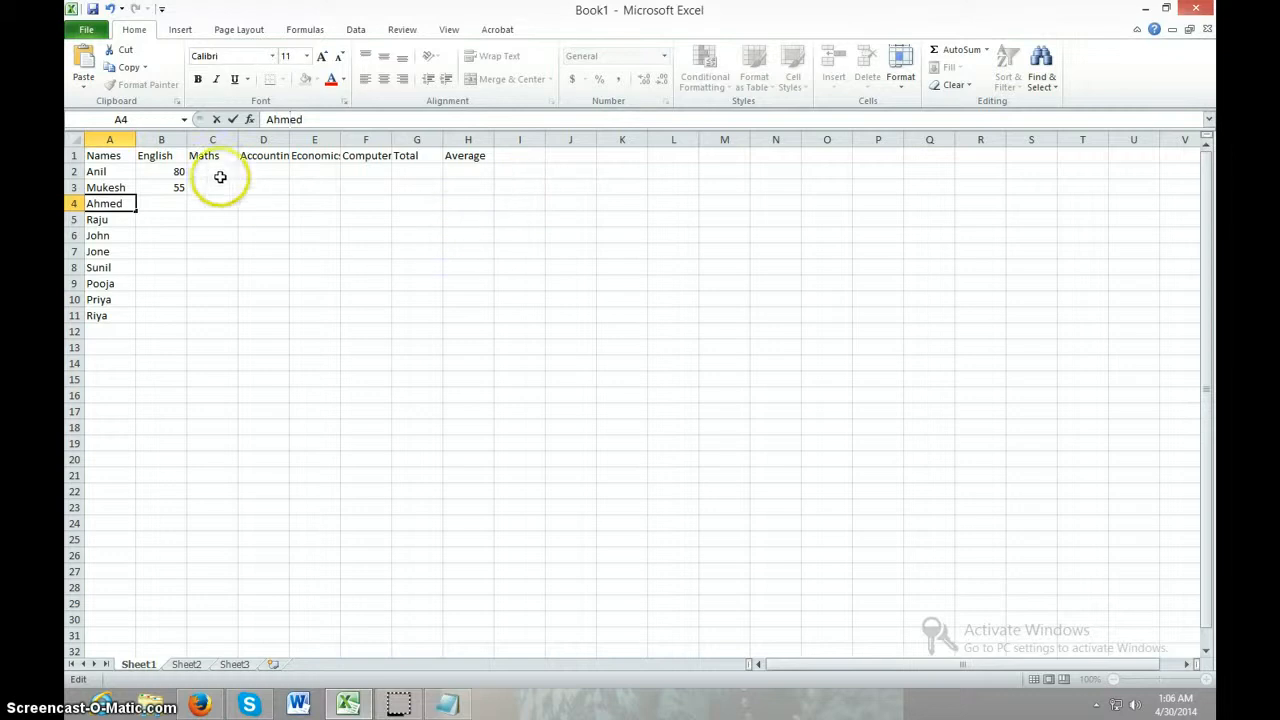
Continue the English column with the marks 65, 45, 89 and 74 in cells B4 to B7
left_click(160, 203)
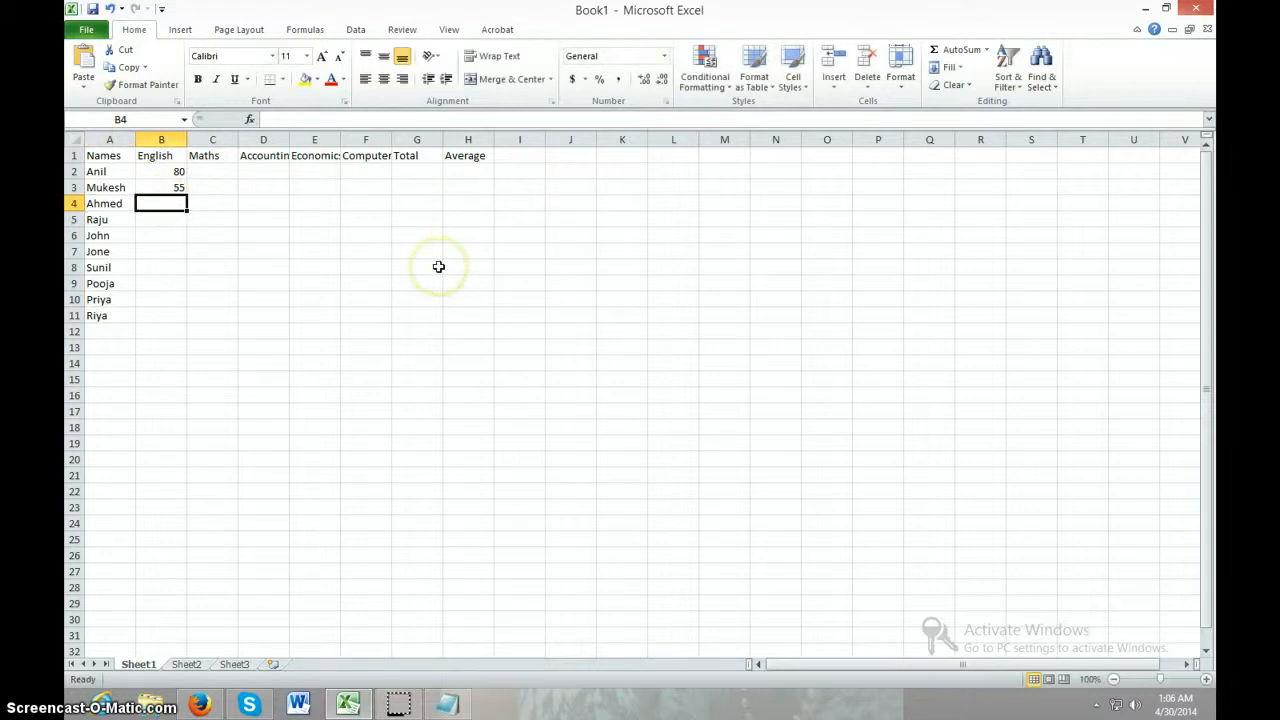
type("65")
key("Return")
type("45")
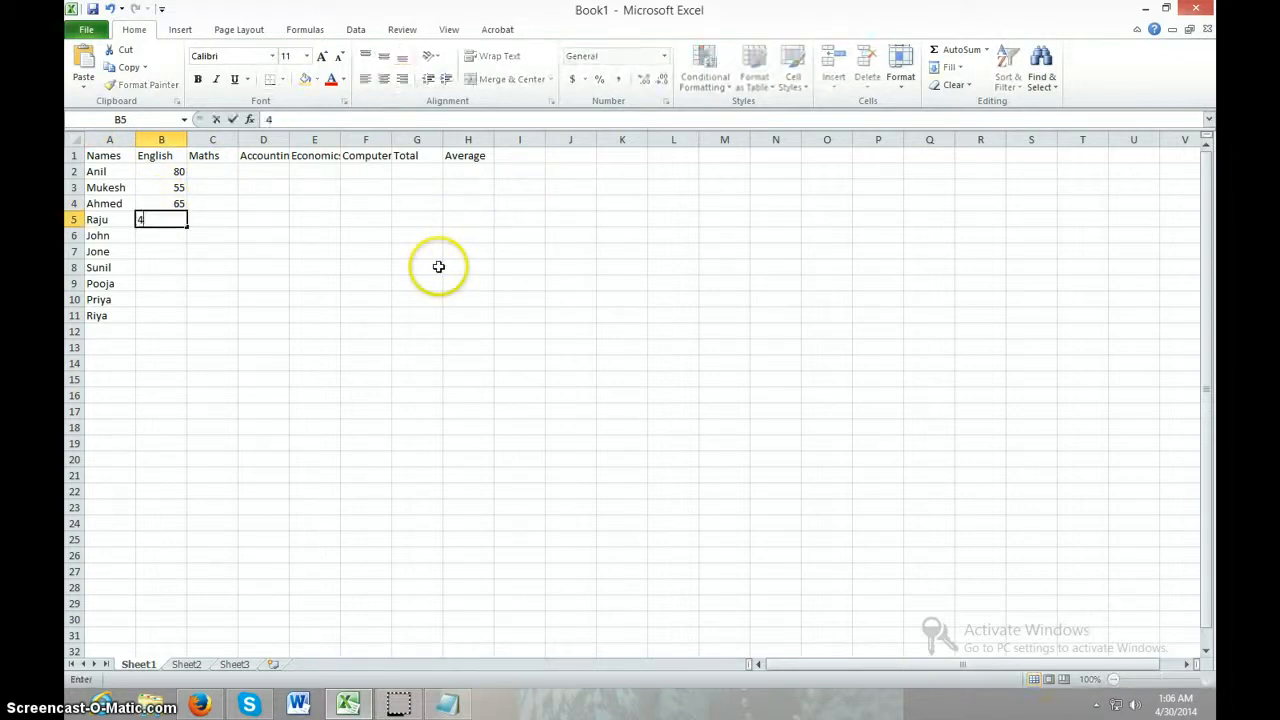
key("Return")
type("89")
key("Return")
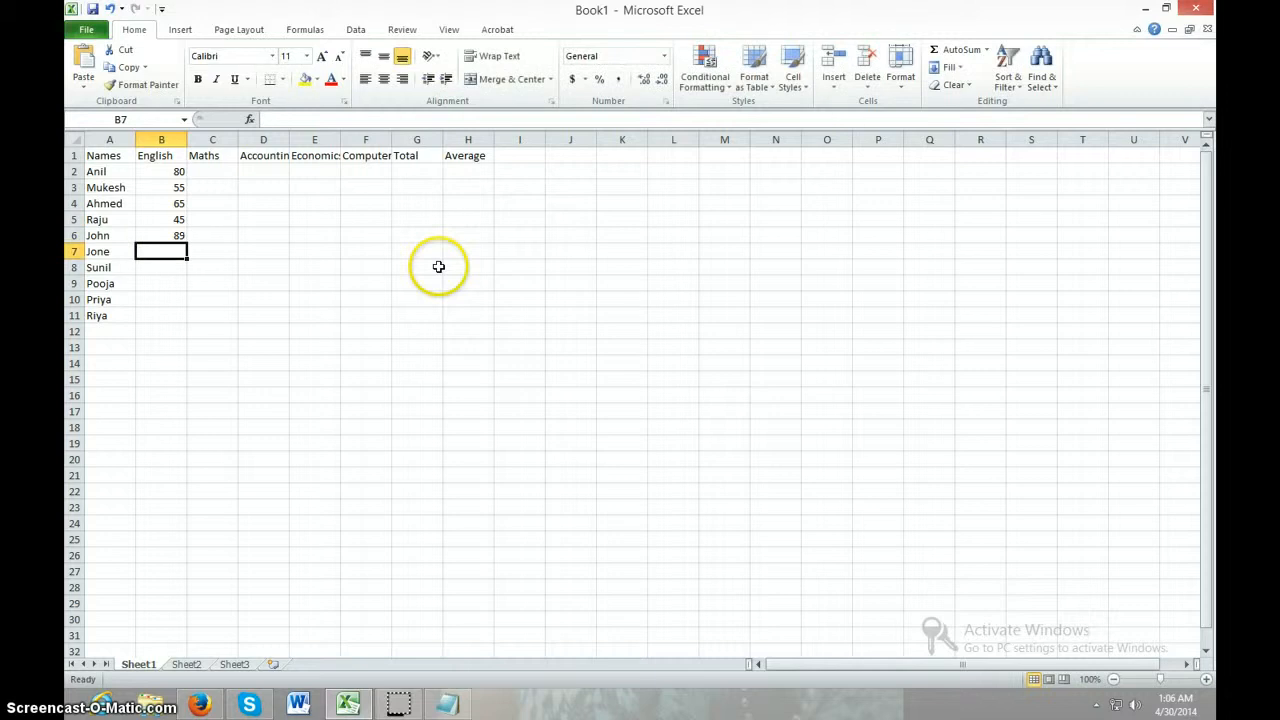
type("74")
key("Return")
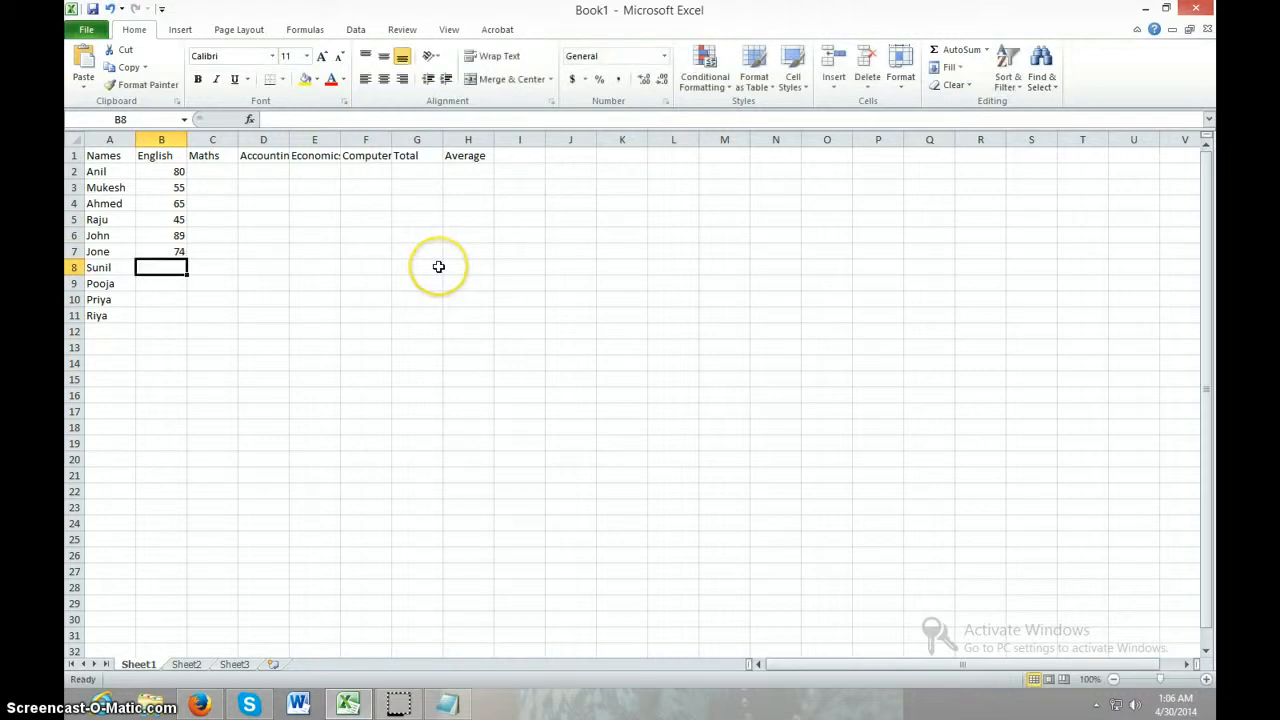
Complete the English column with the marks 85, 75, 45 and 22 in cells B8 to B11
type("85")
key("Return")
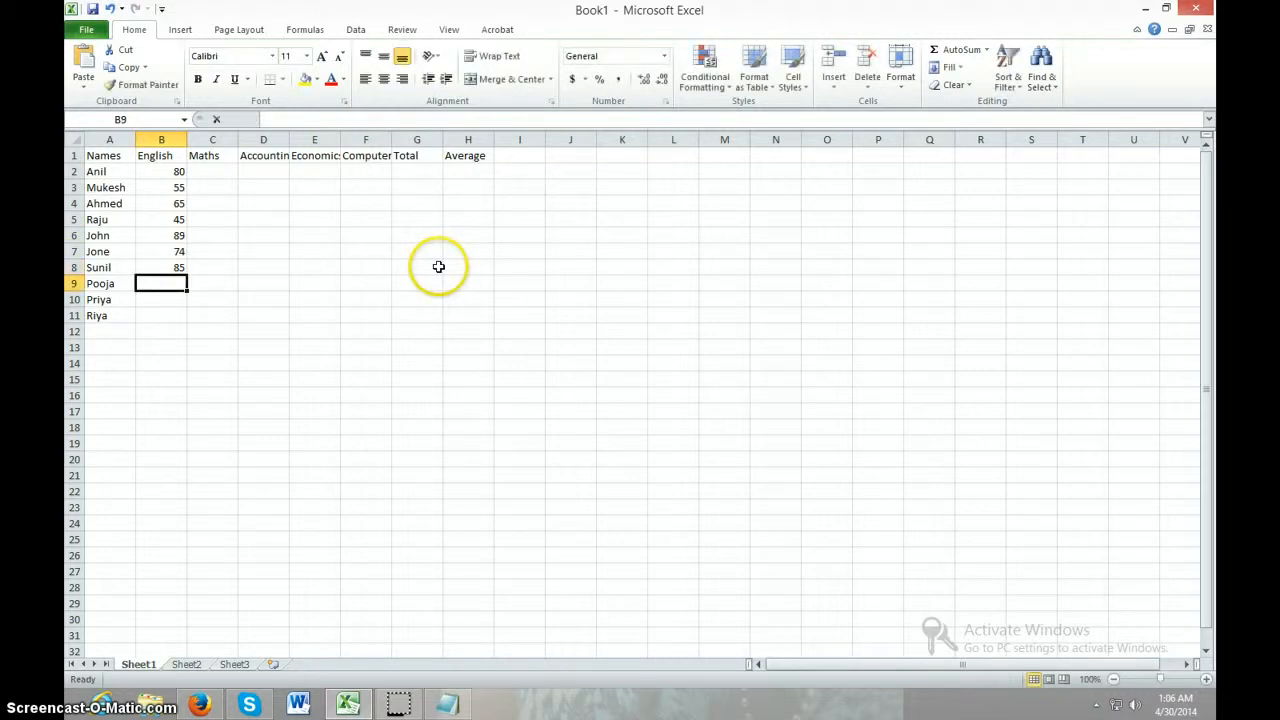
type("75")
key("Return")
type("45")
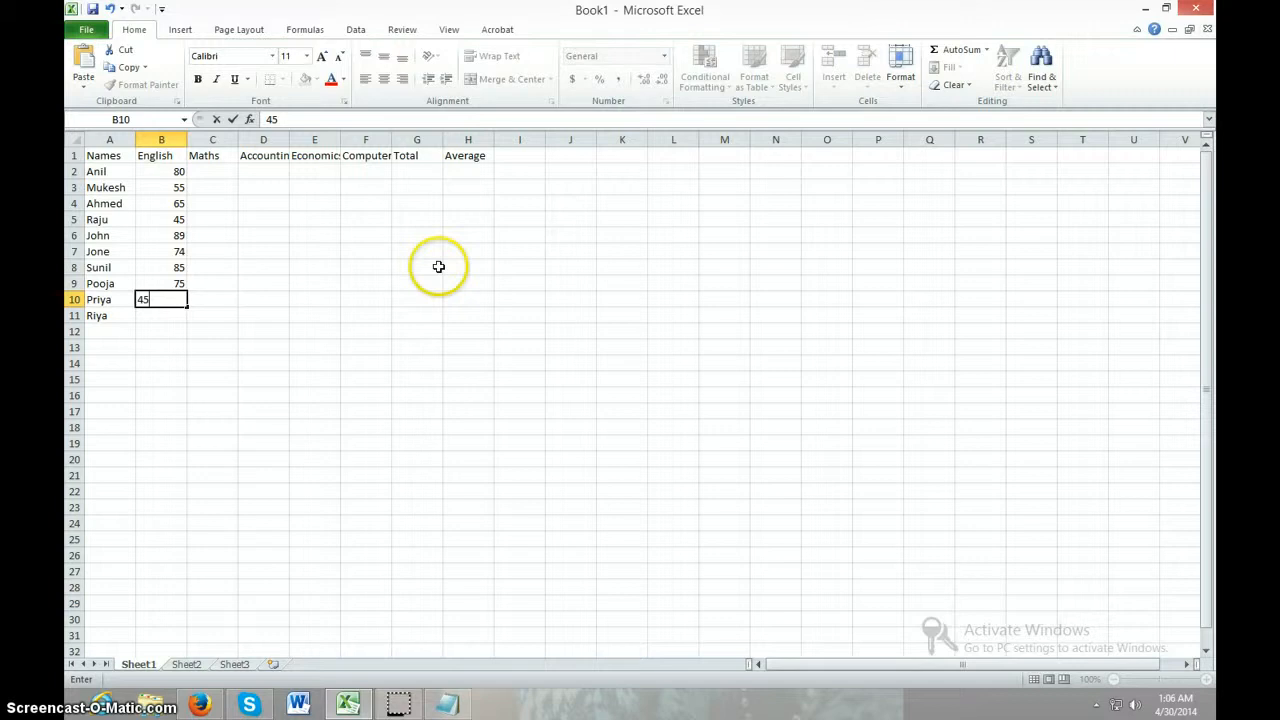
key("Return")
type("22")
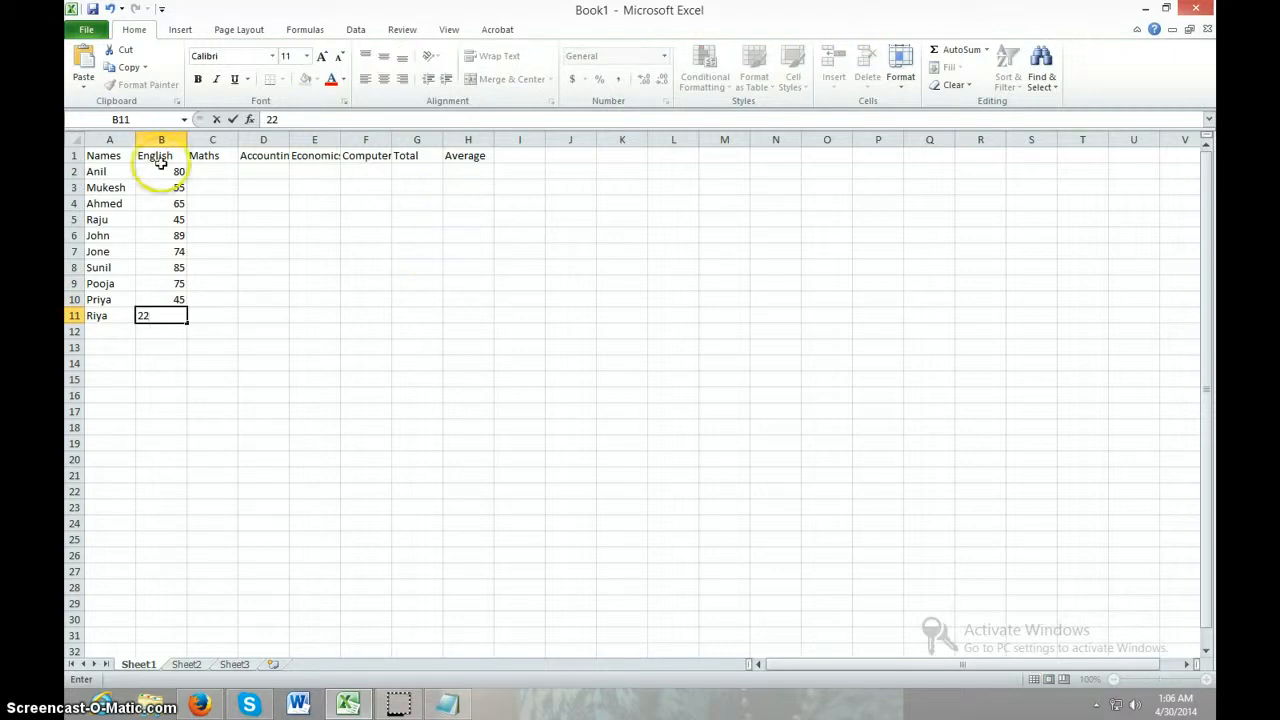
Enter the first five Maths marks, 52, 36, 45, 89 and 87, in cells C2 to C6
left_click(229, 171)
type("52")
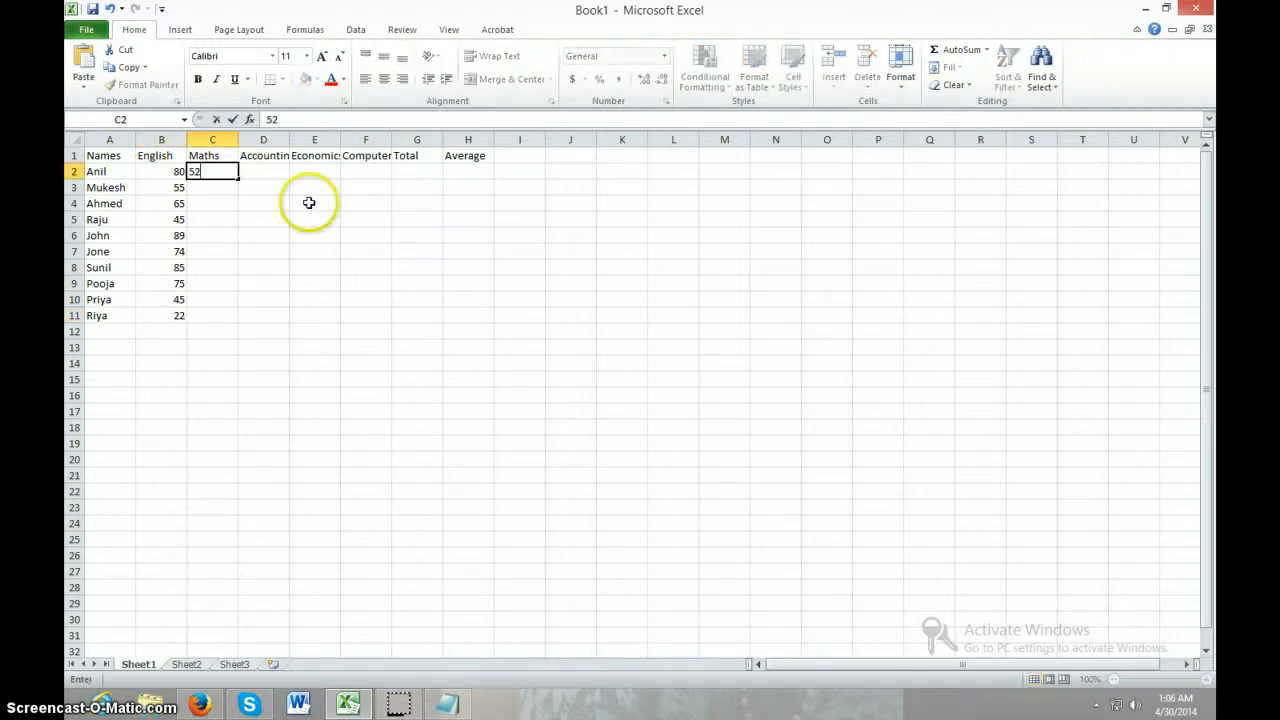
key("Return")
type("36")
key("Return")
type("45")
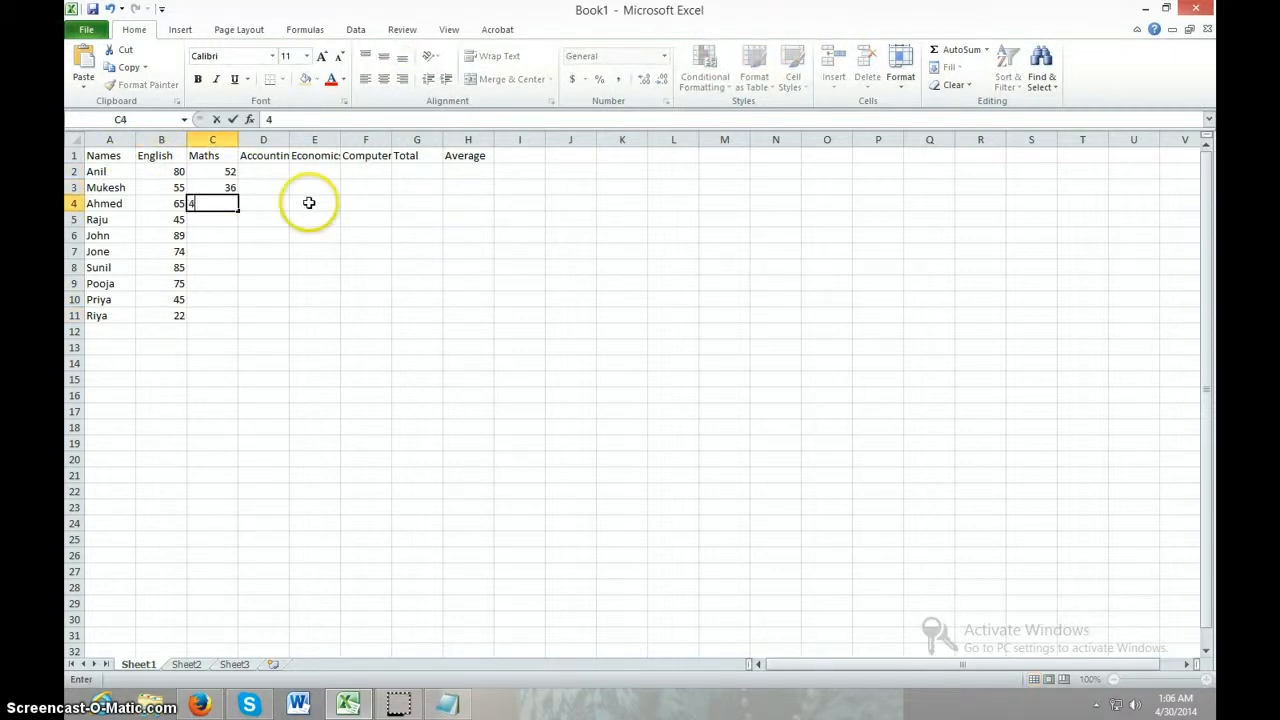
key("Return")
type("8")
key("Return")
type("87")
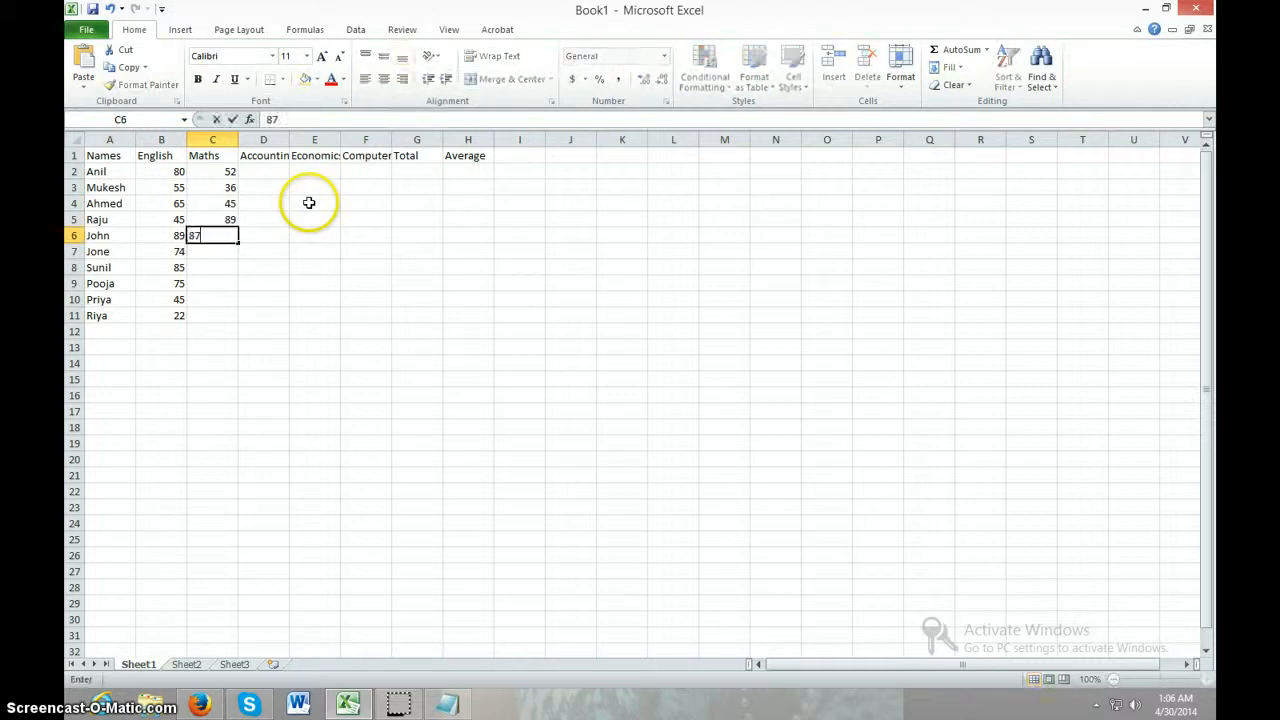
key("Return")
Complete the Maths column with the marks 85, 69, 45, 78 and 78 in cells C7 to C11
type("85")
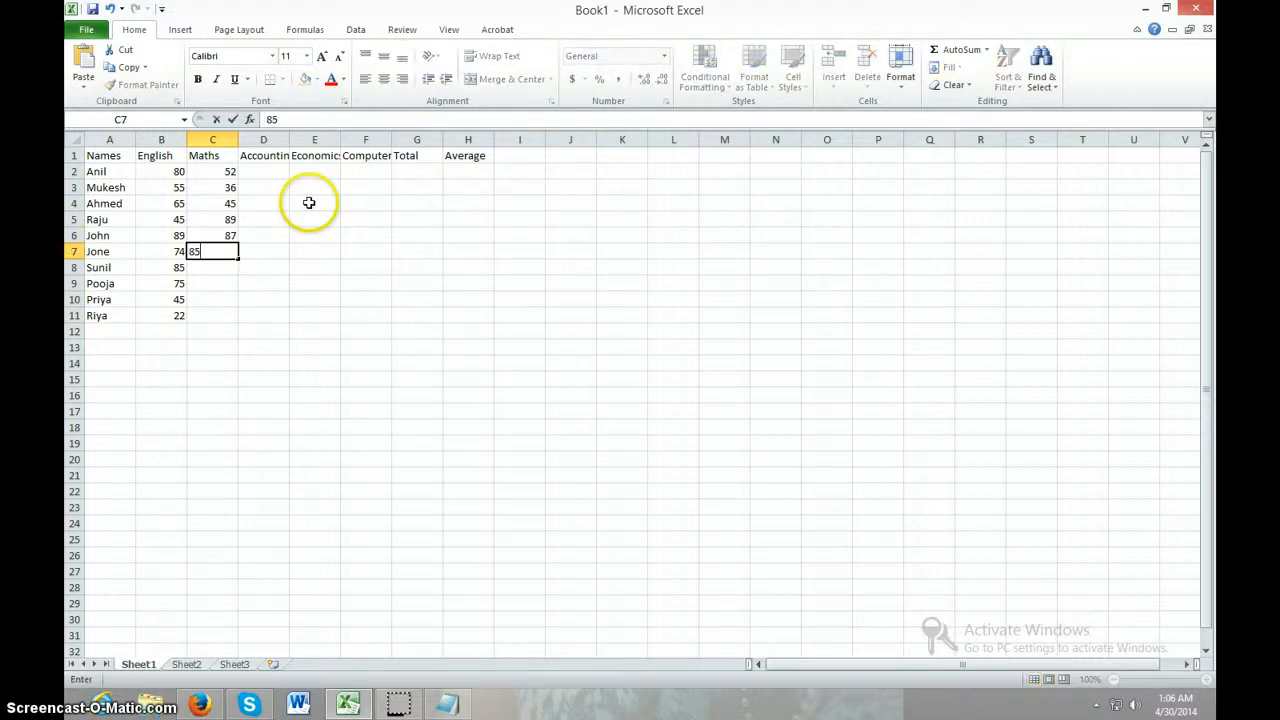
key("Return")
type("69")
key("Return")
type("45")
key("Return")
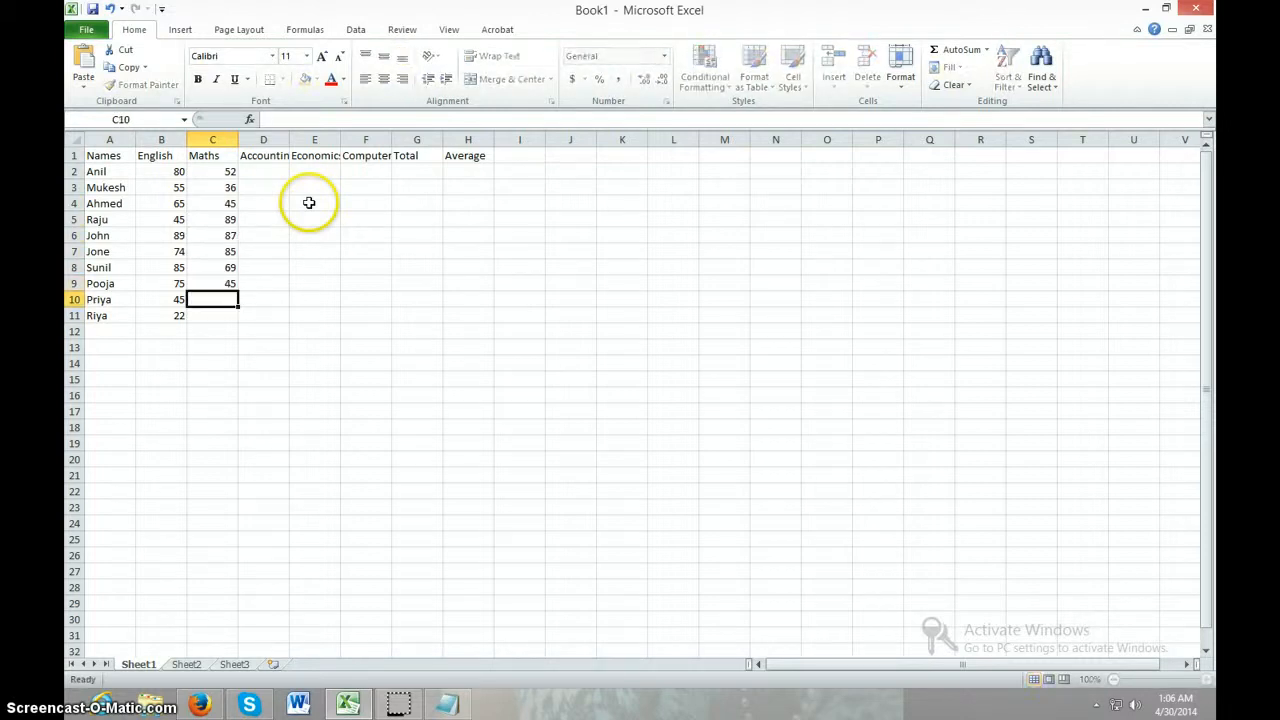
type("78")
key("Return")
type("78")
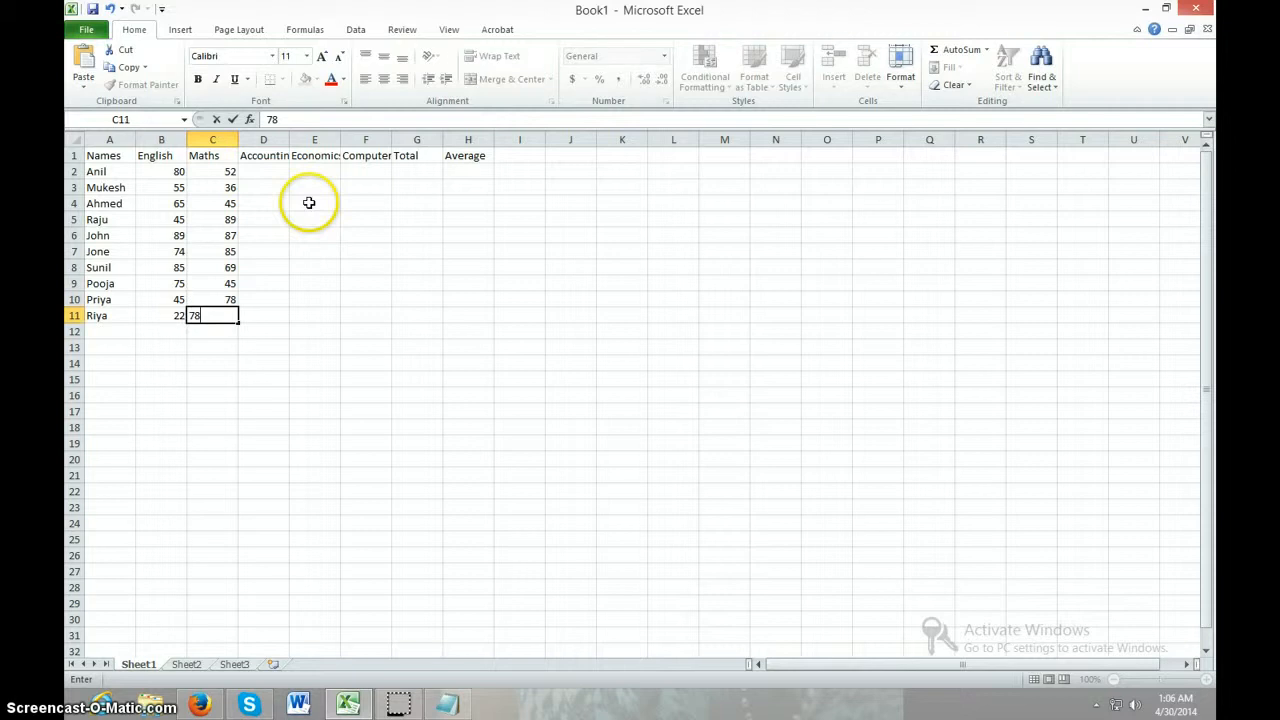
Enter the first five Accounting marks, 85, 86, 97, 84 and 74, in cells D2 to D6
left_click(270, 171)
type("45")
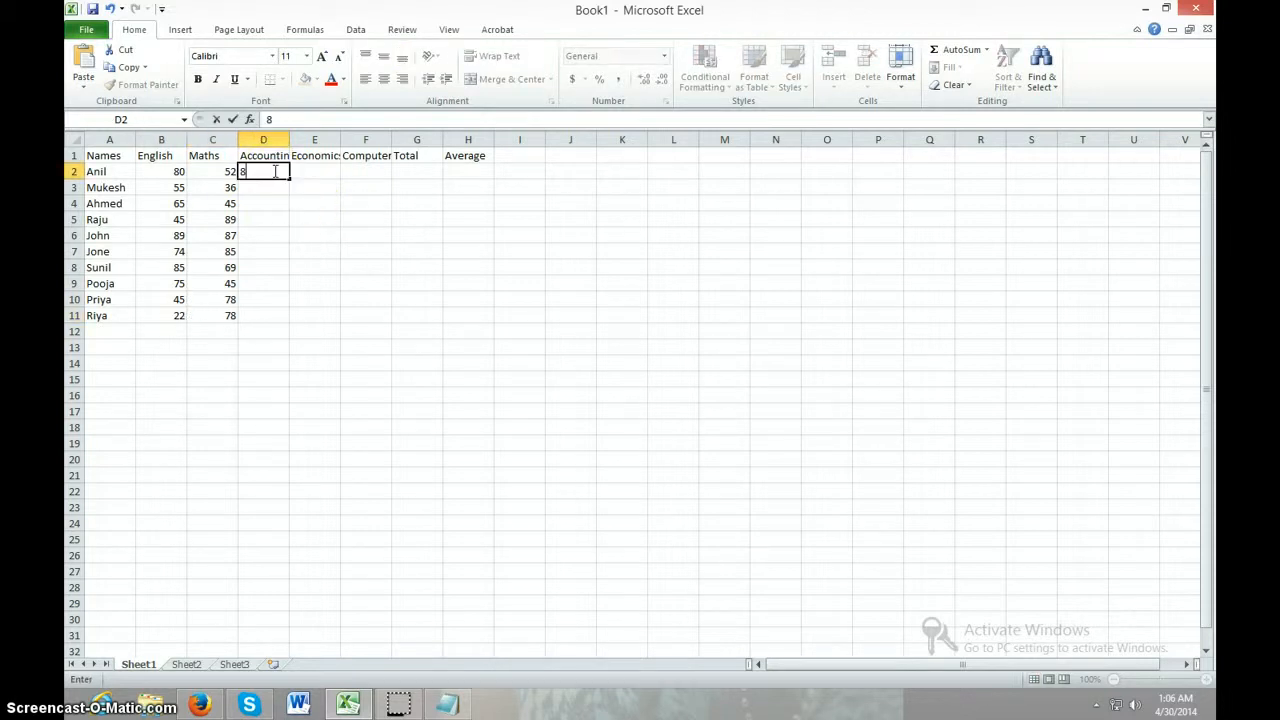
key("Return")
type("86")
key("Return")
type("97")
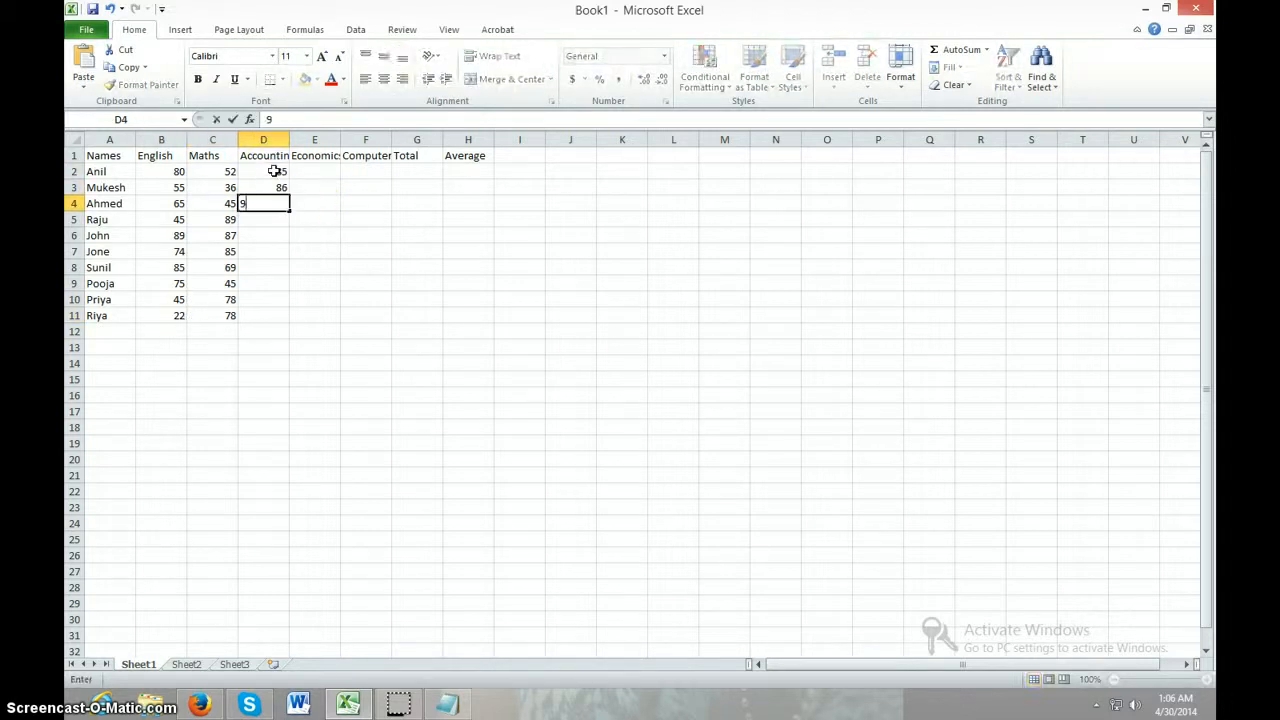
key("Return")
type("84")
key("Return")
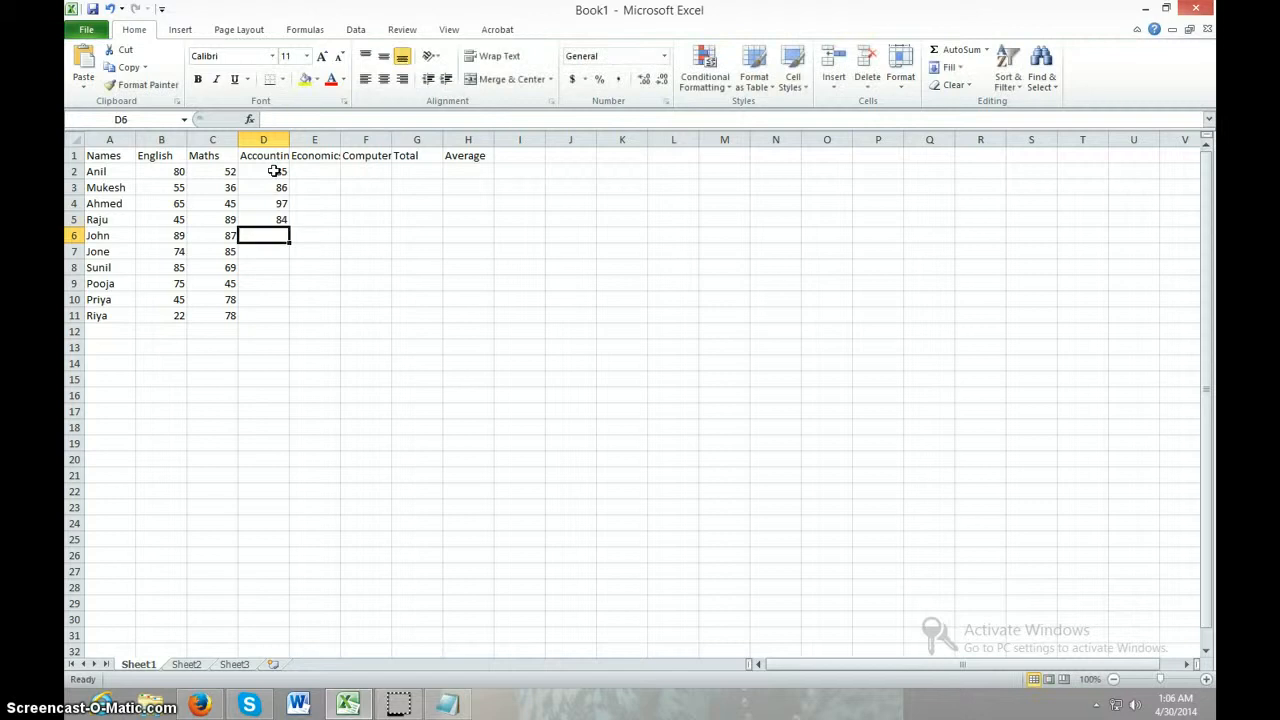
type("74")
key("Return")
Complete the Accounting column with the marks 56, 68, 45, 95 and 95 in cells D7 to D11
type("56")
key("Return")
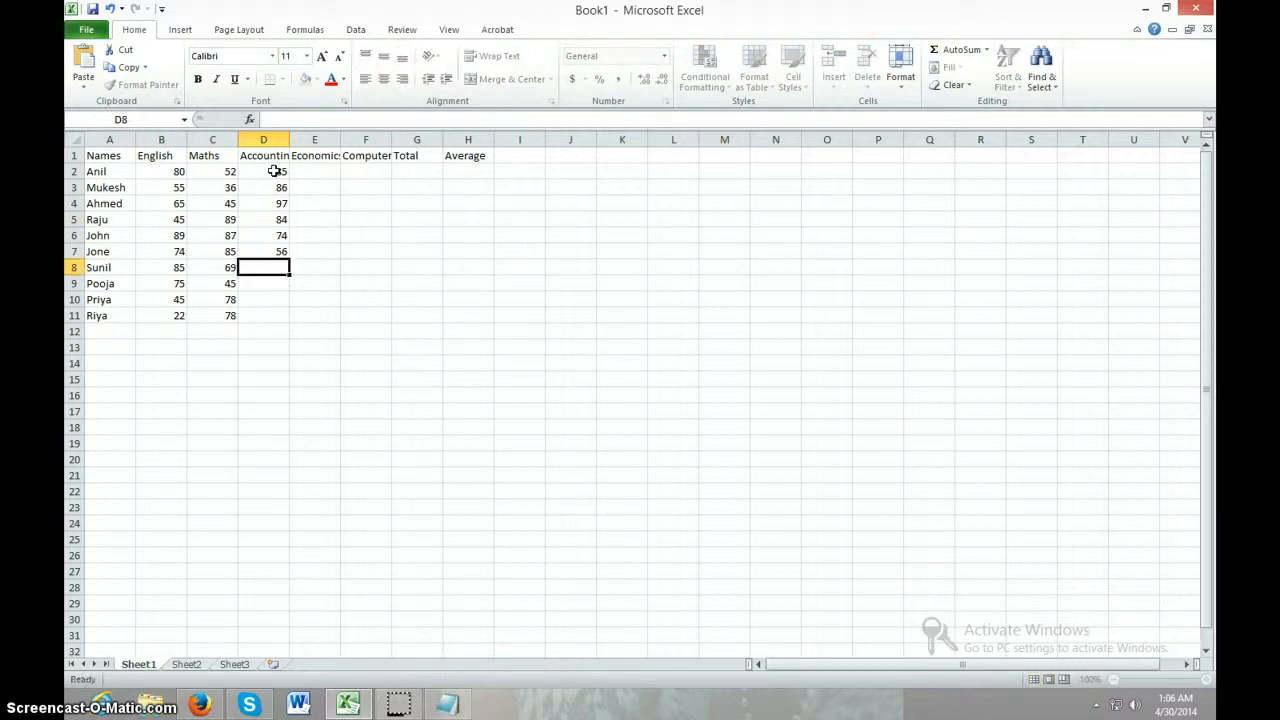
type("68")
key("Return")
type("45")
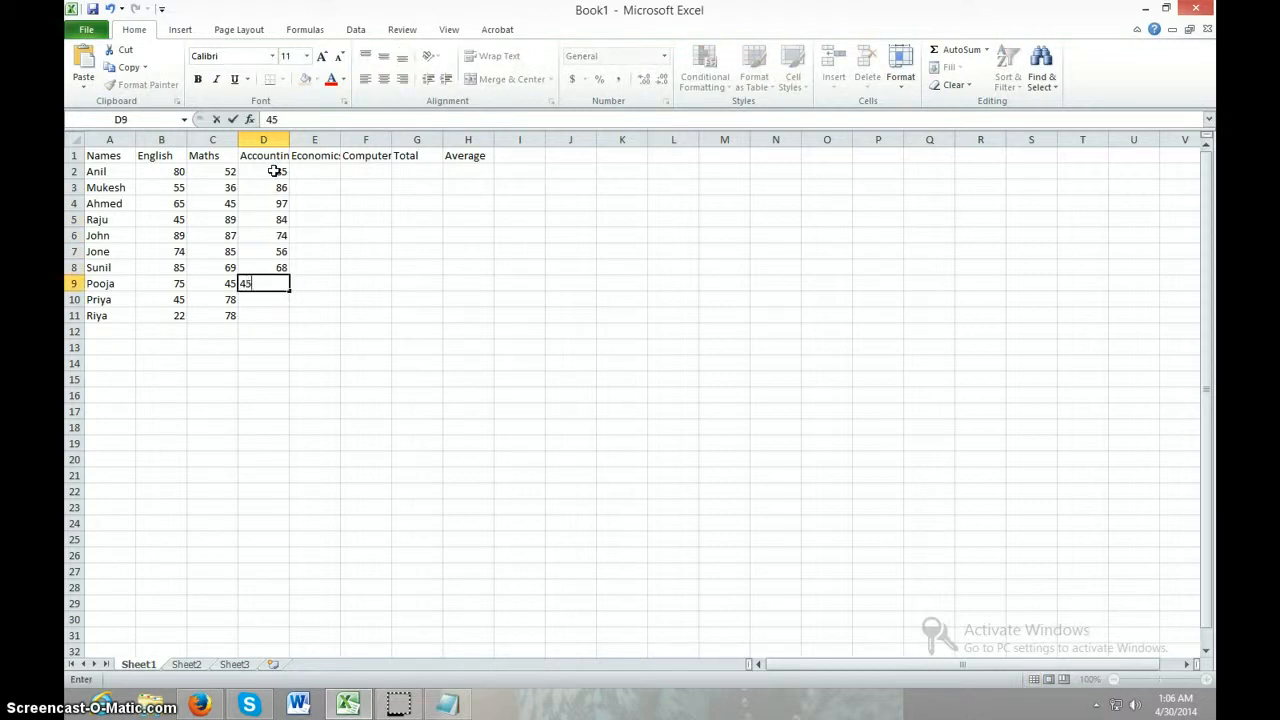
key("Return")
type("9")
key("Return")
type("9")
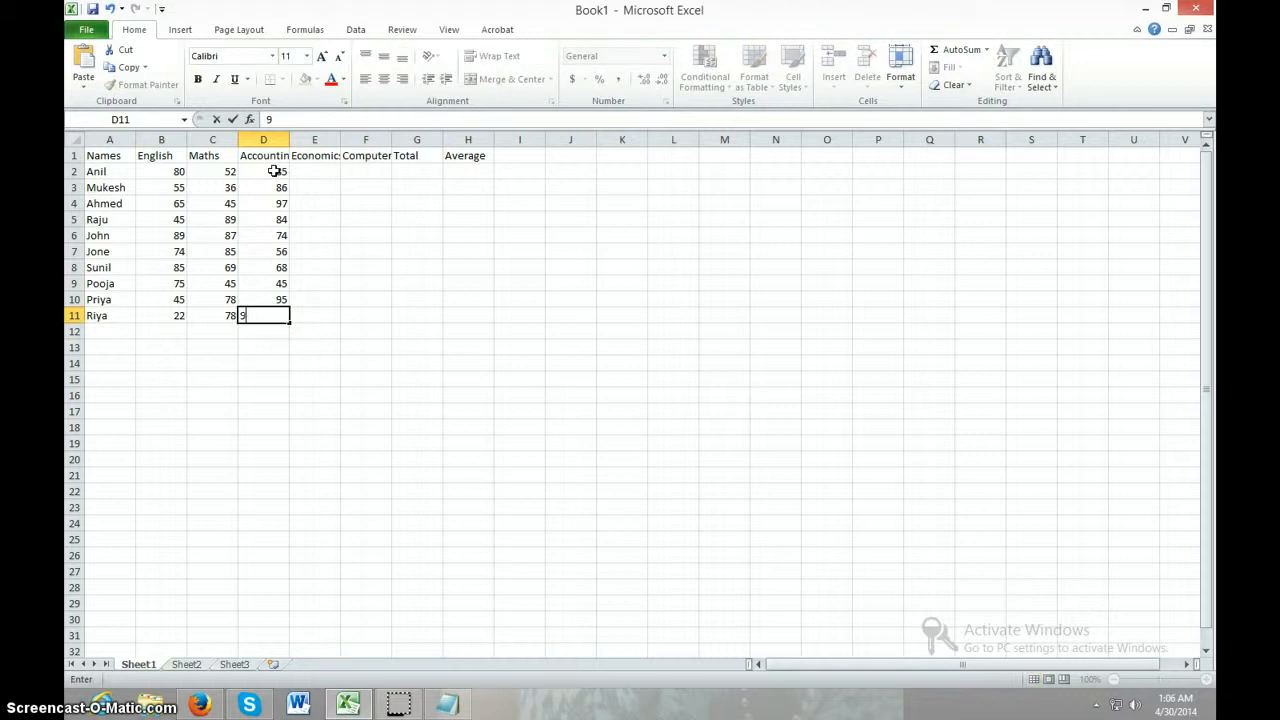
left_click(297, 391)
Enter the first five Economics marks, 55, 68, 73, 74 and 78, in cells E2 to E6
left_click(320, 171)
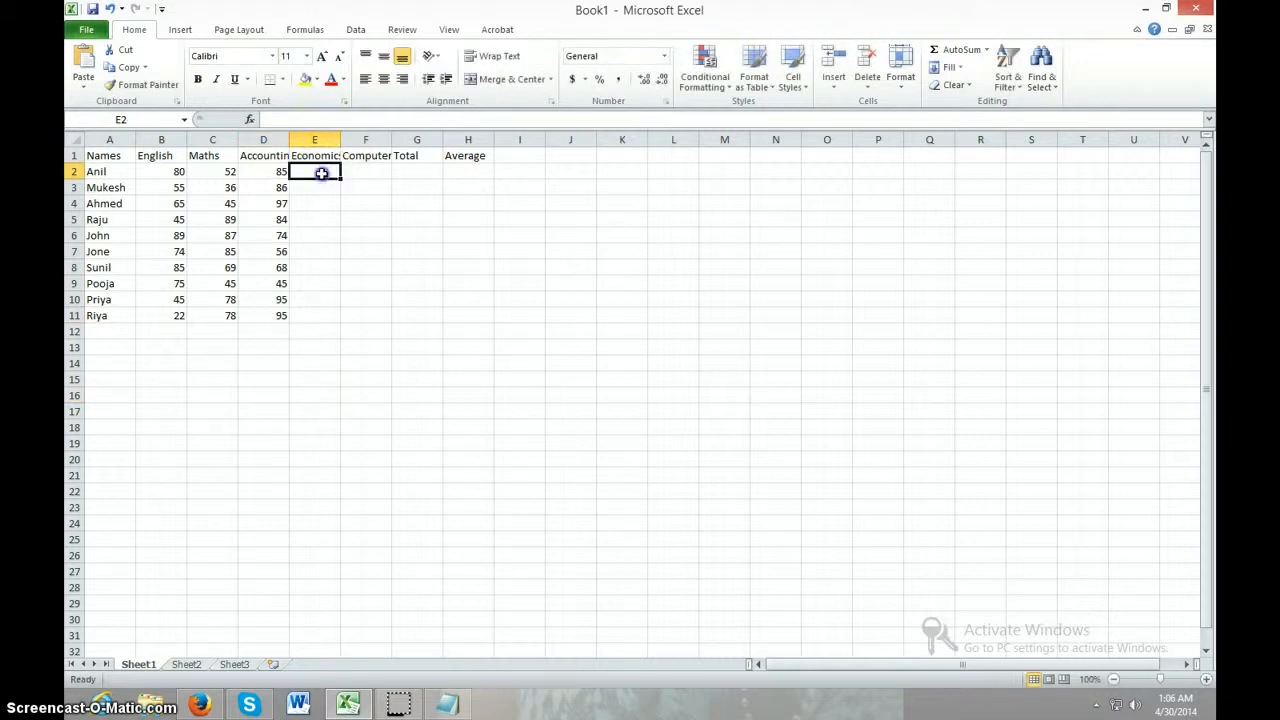
type("55")
key("Return")
type("68")
key("Return")
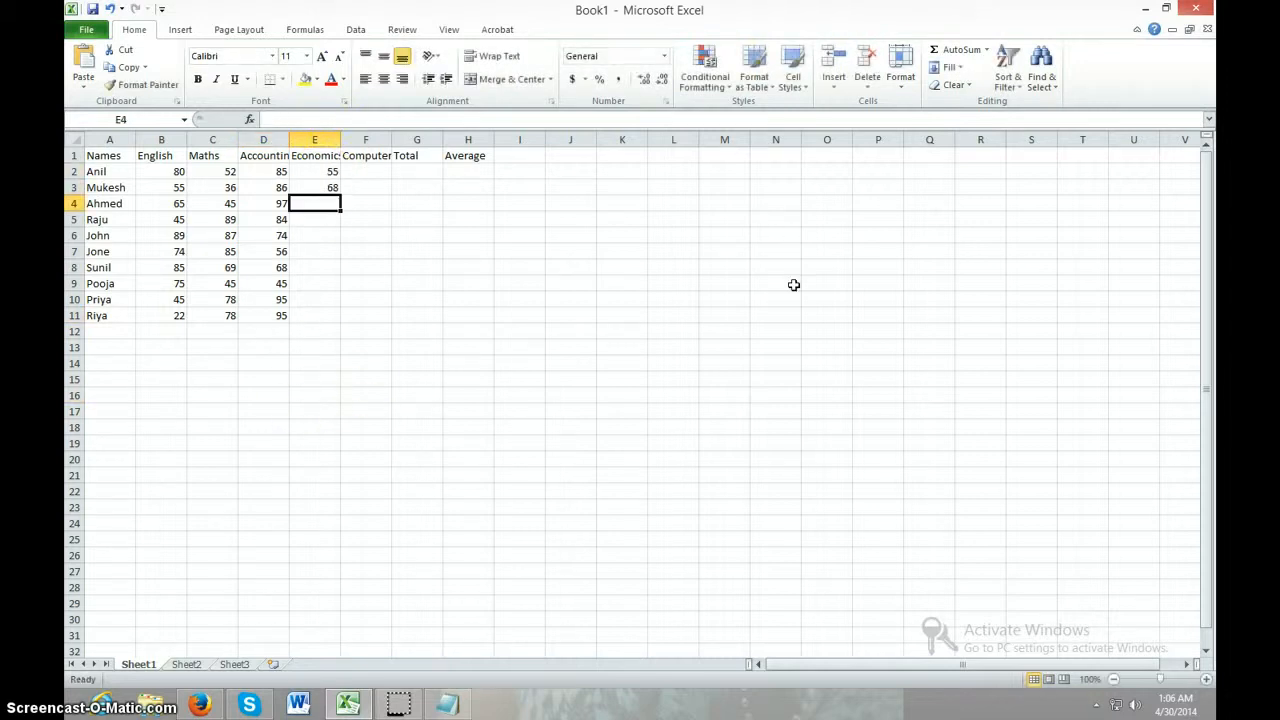
type("73")
key("Return")
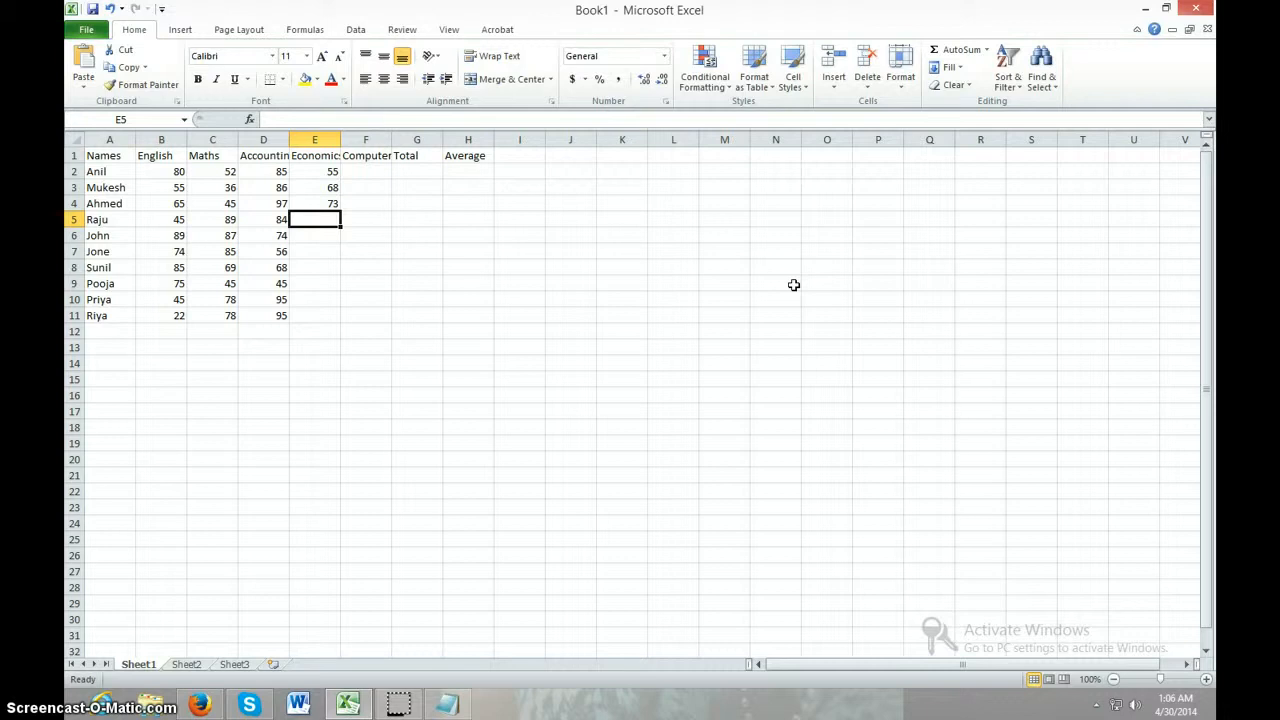
type("74")
key("Return")
type("78")
key("Return")
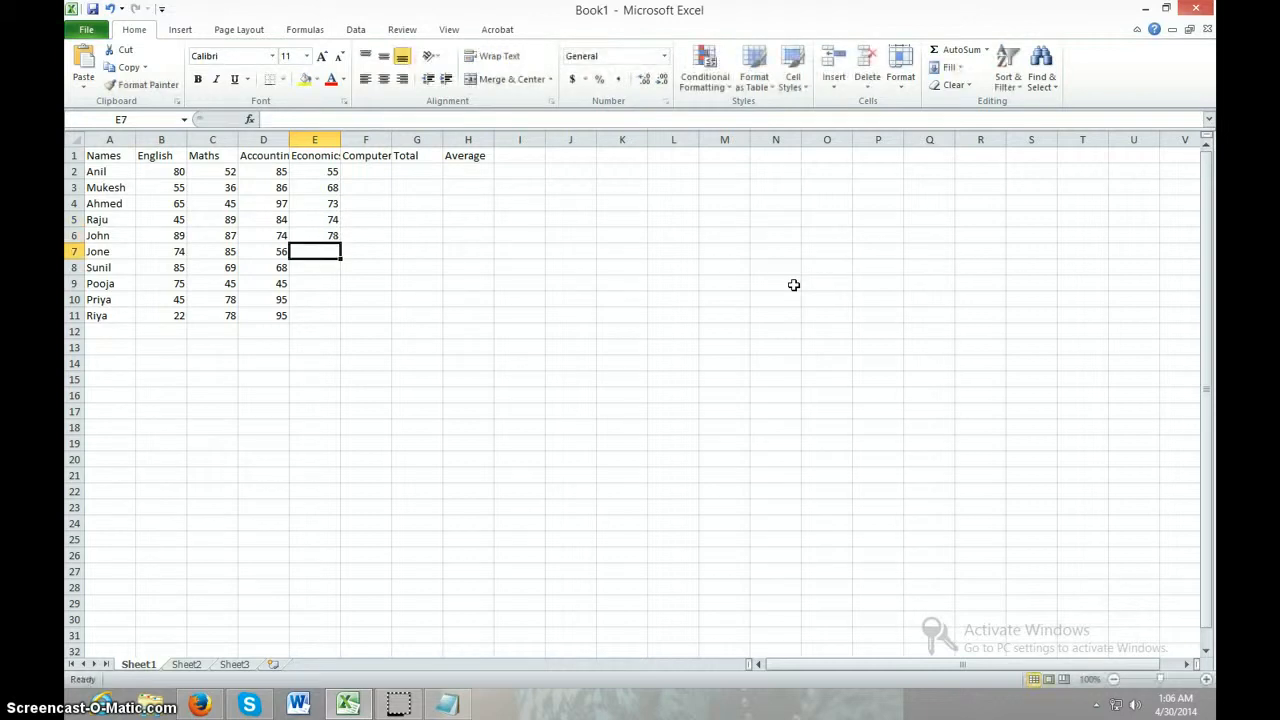
Complete the Economics column with the marks 71, 52, 85, 84 and 85 in cells E7 to E11
type("71")
key("Return")
type("52")
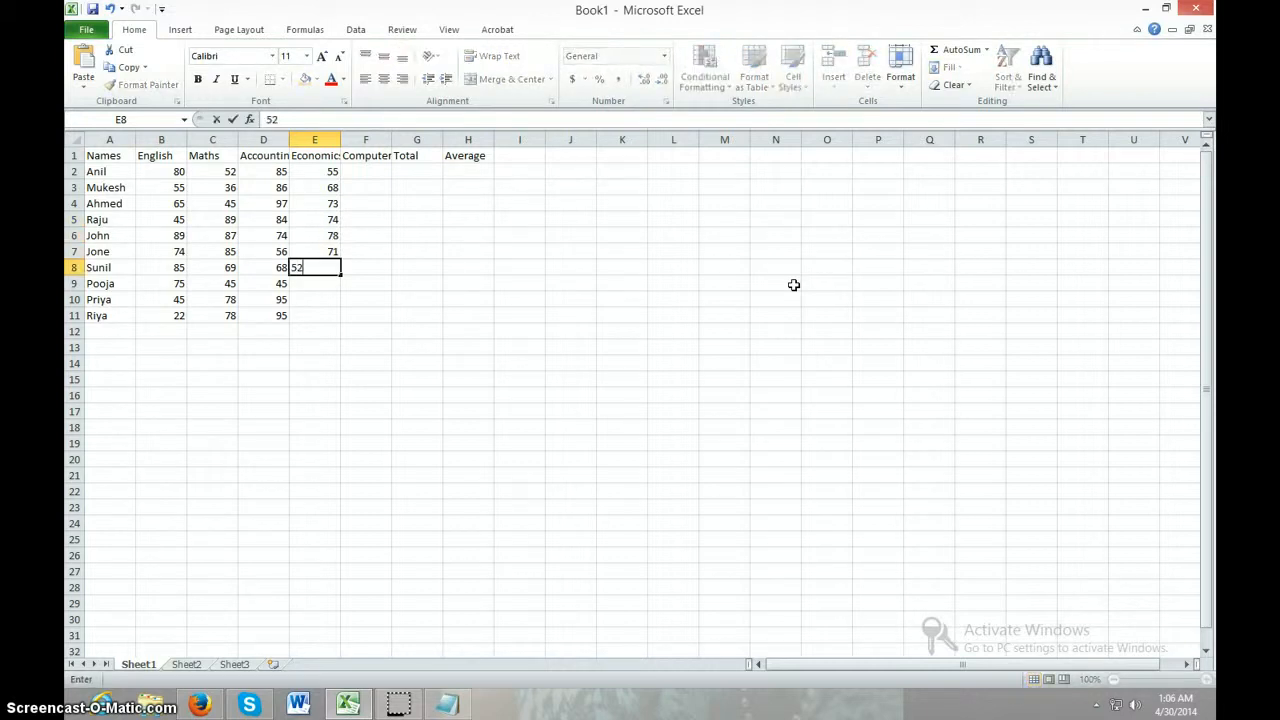
key("Return")
type("85")
key("Return")
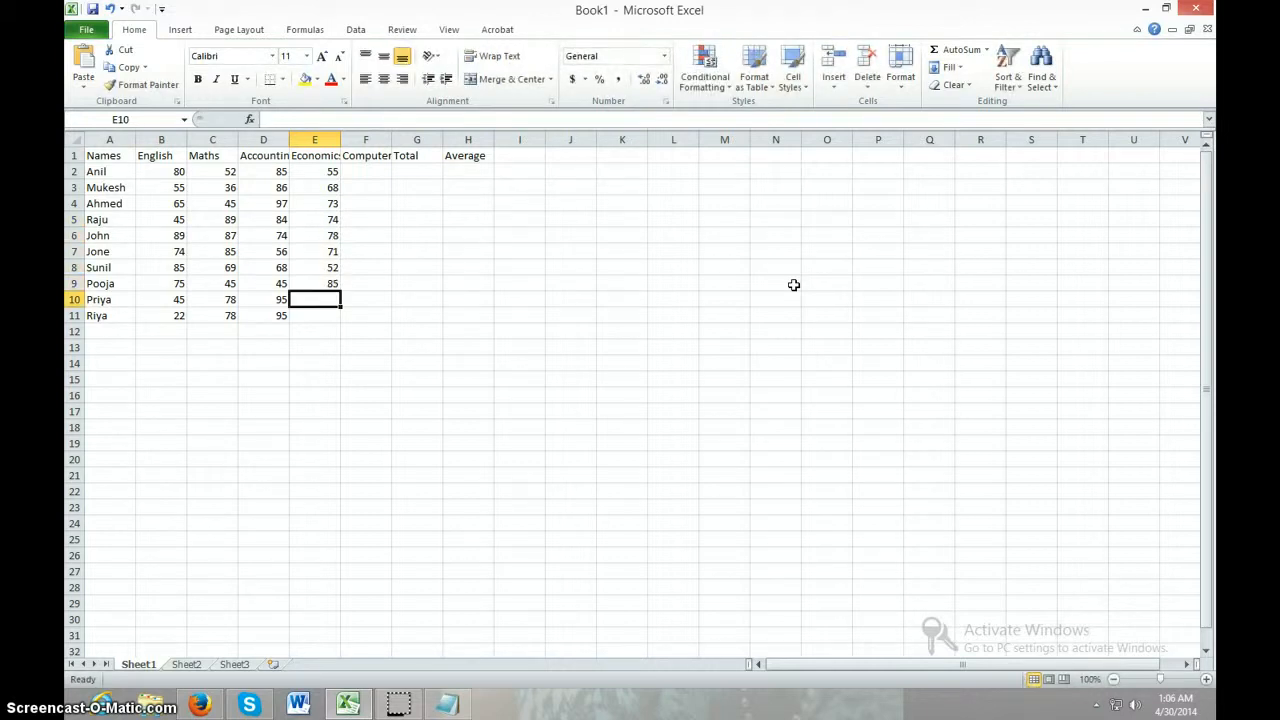
type("84")
key("Return")
type("85")
key("Return")
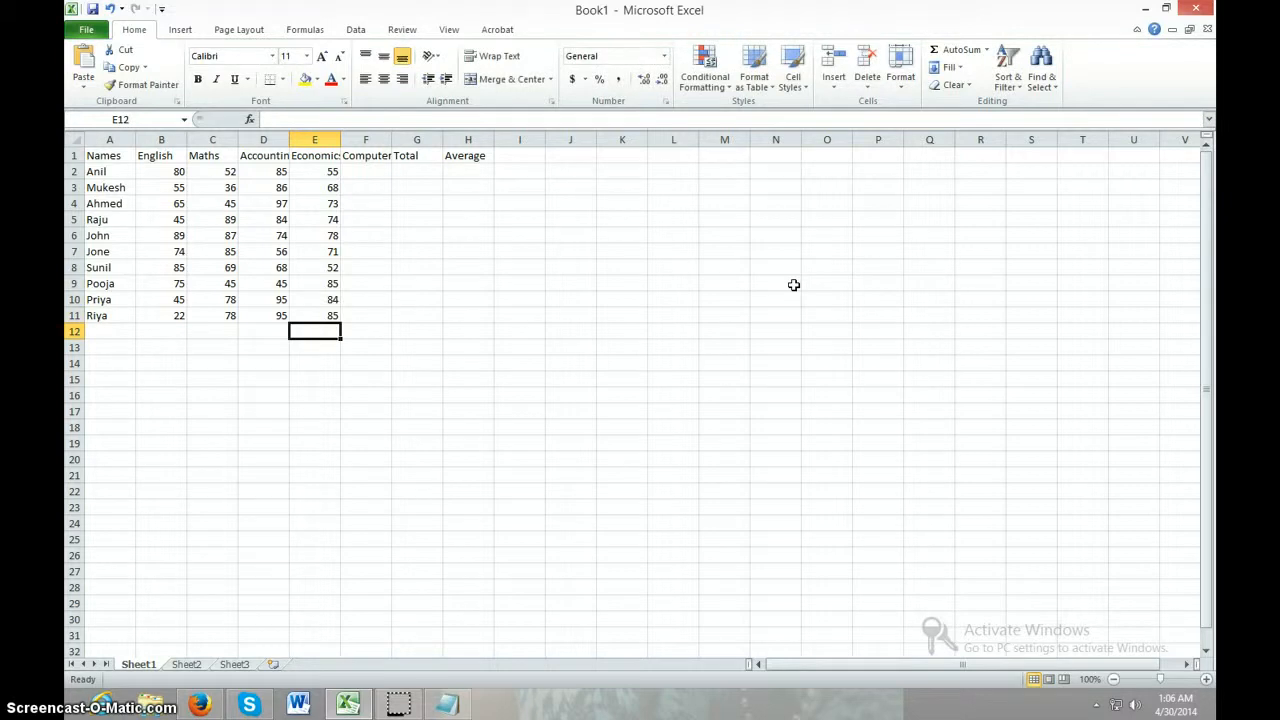
type("91")
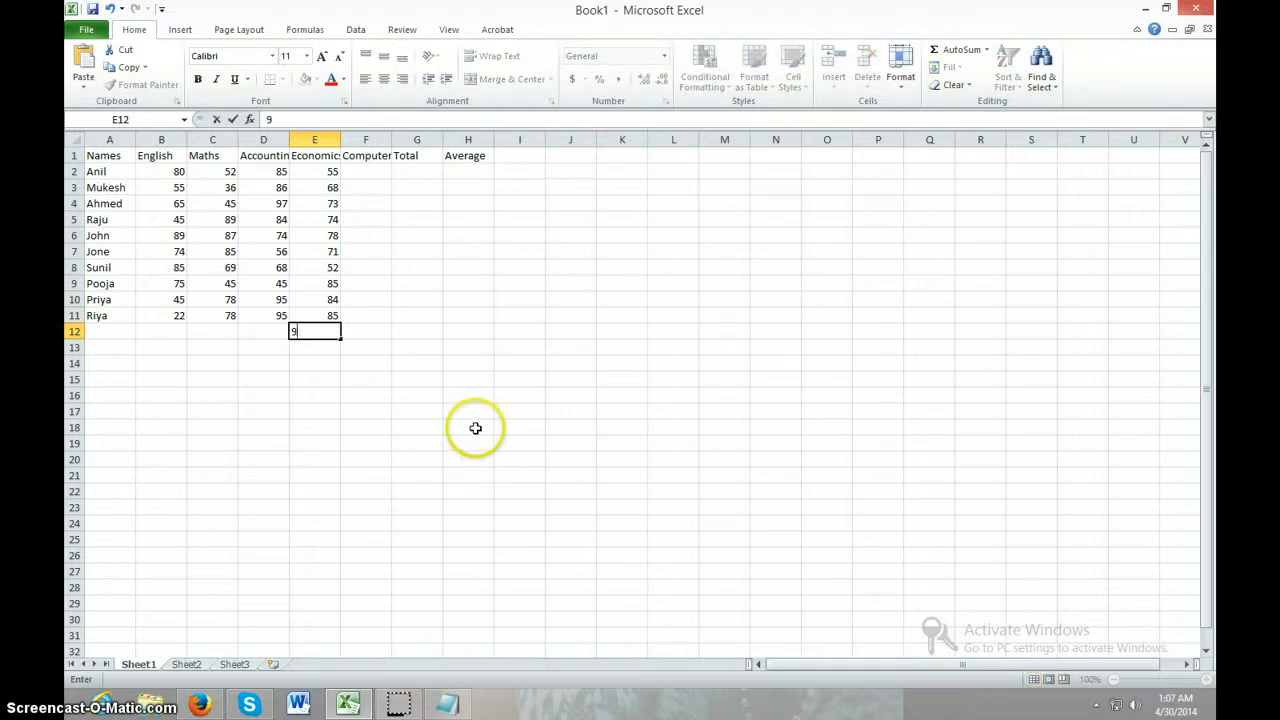
key("Escape")
left_click(383, 446)
Enter the first five Computer marks, 85, 56, 65, 74 and 85, in cells F2 to F6
left_click(383, 180)
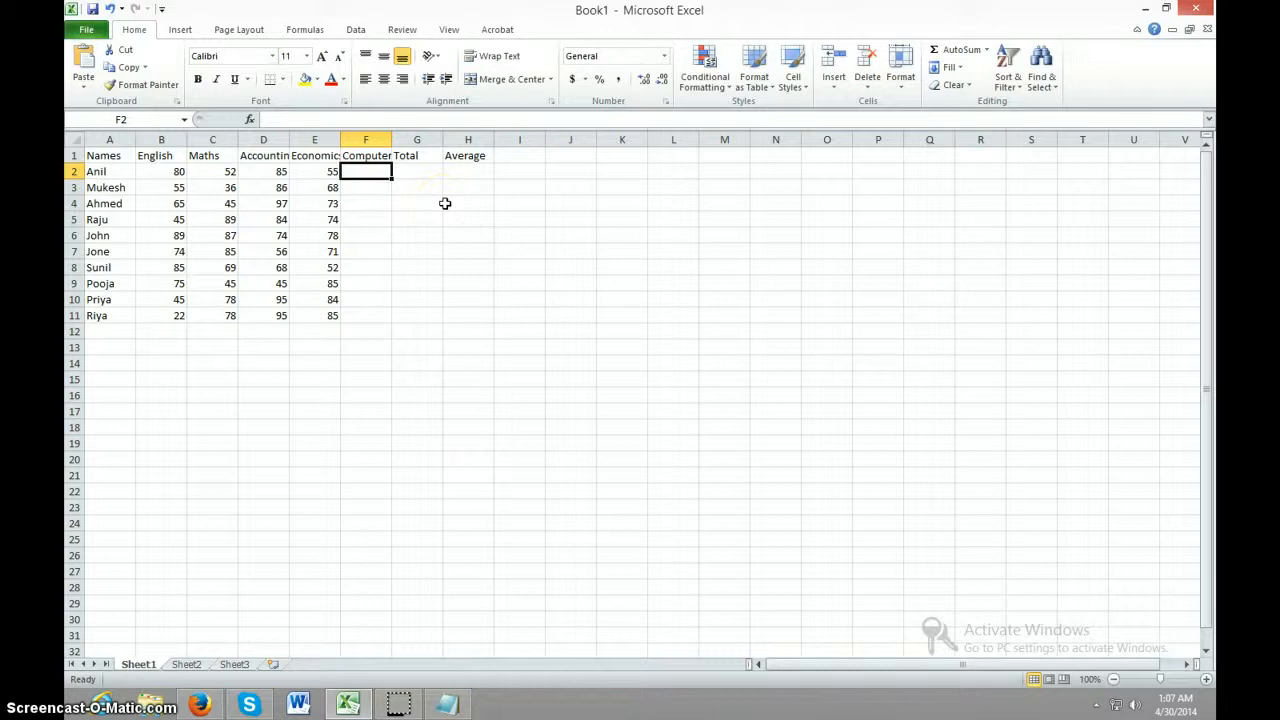
type("85")
key("Return")
type("56")
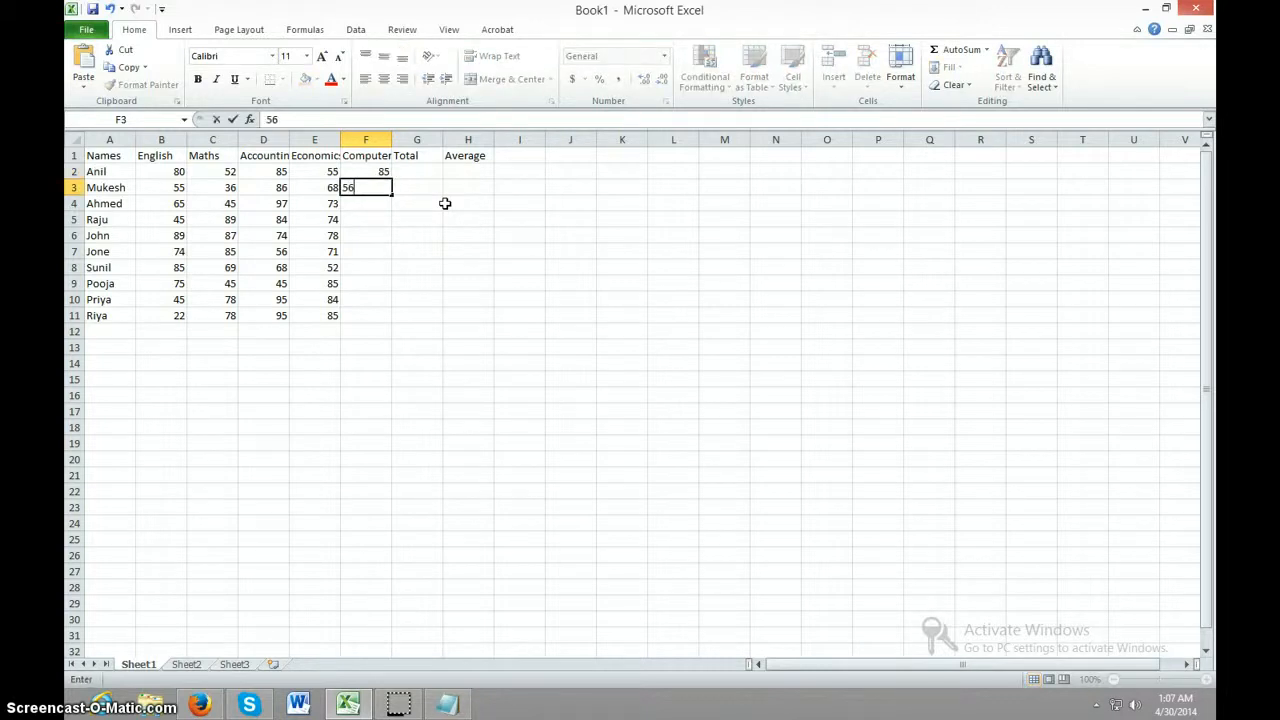
key("Return")
type("65")
key("Return")
type("74")
key("Return")
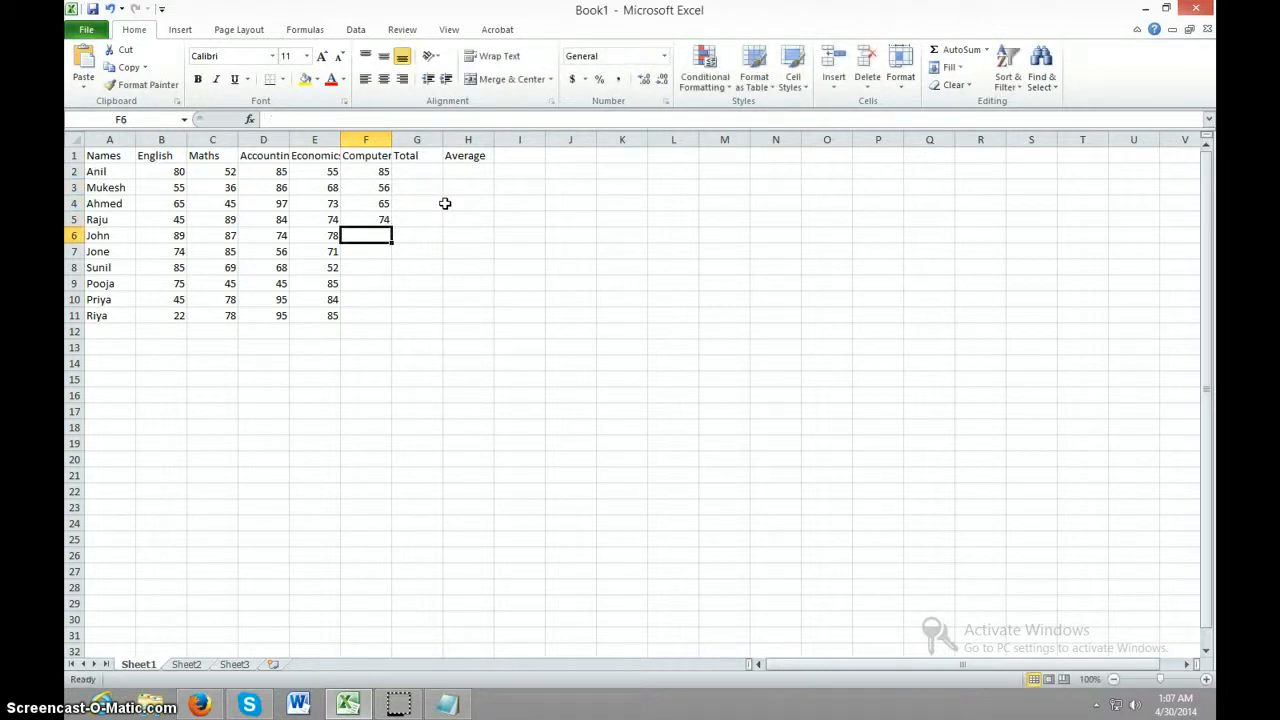
type("85")
key("Return")
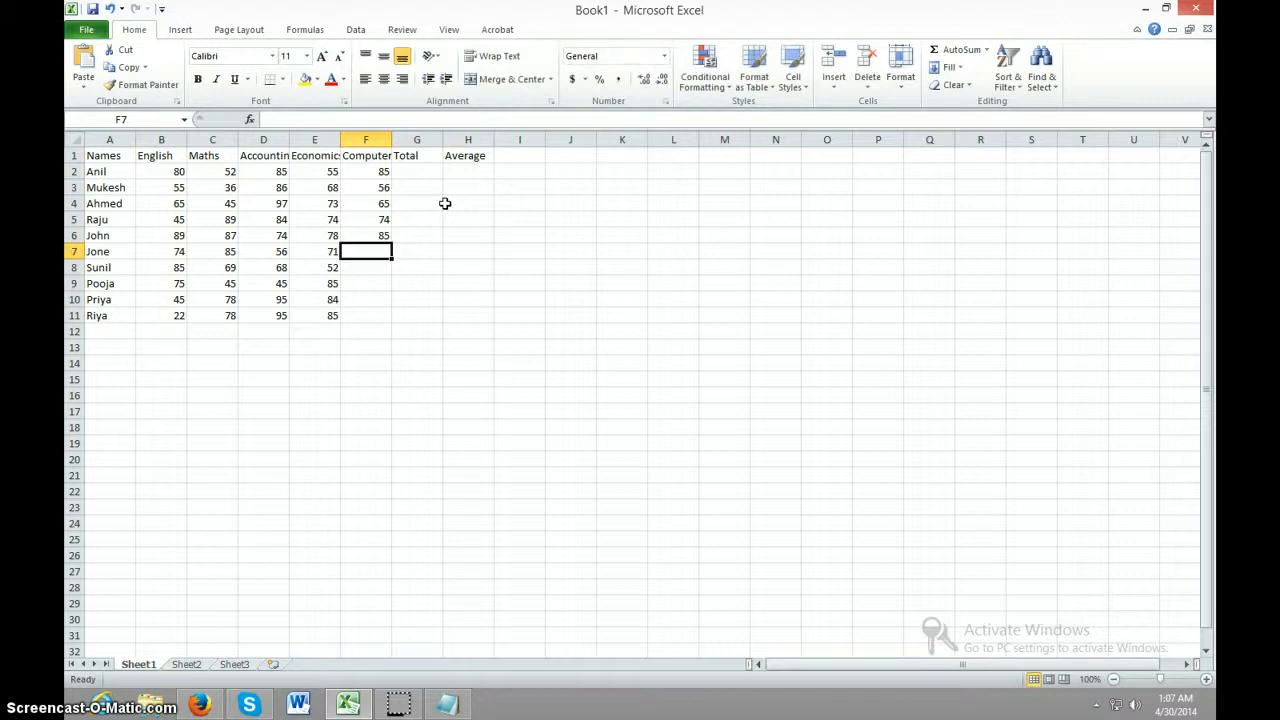
Complete the Computer column with the marks 77, 76, 74, 81 and 87 in cells F7 to F11
type("77")
key("Return")
type("7")
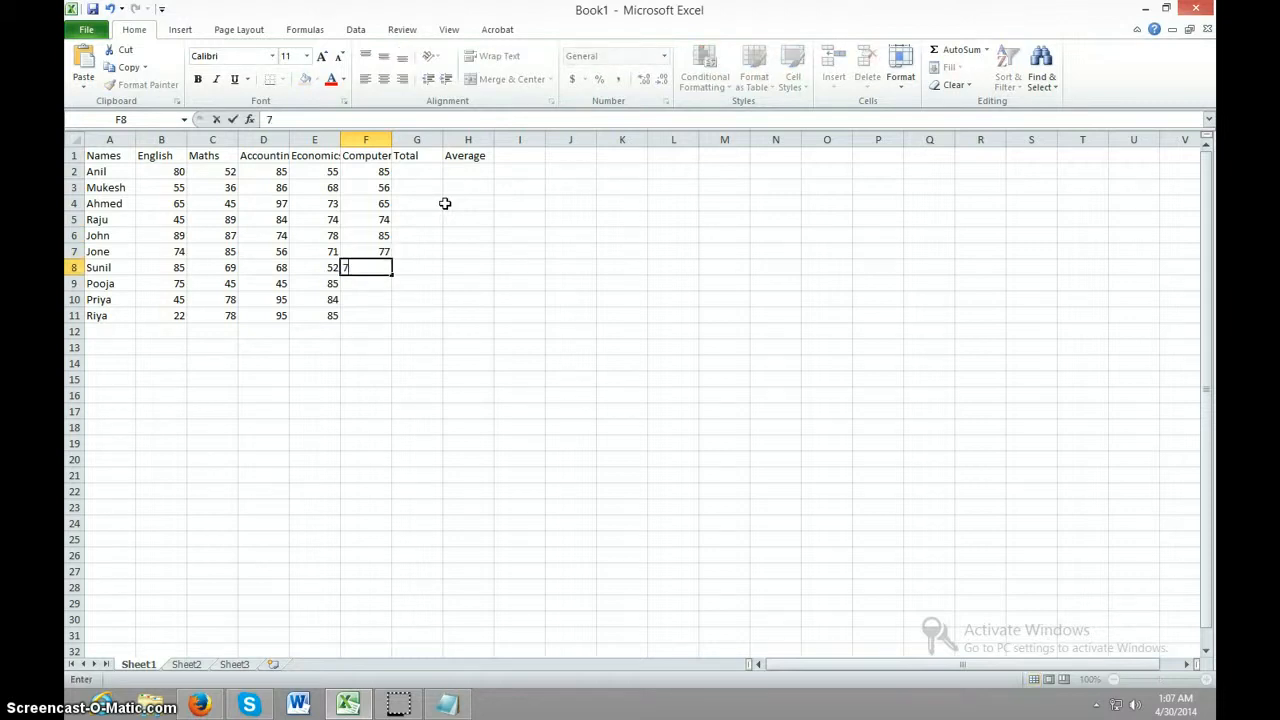
type("6")
key("Return")
type("74")
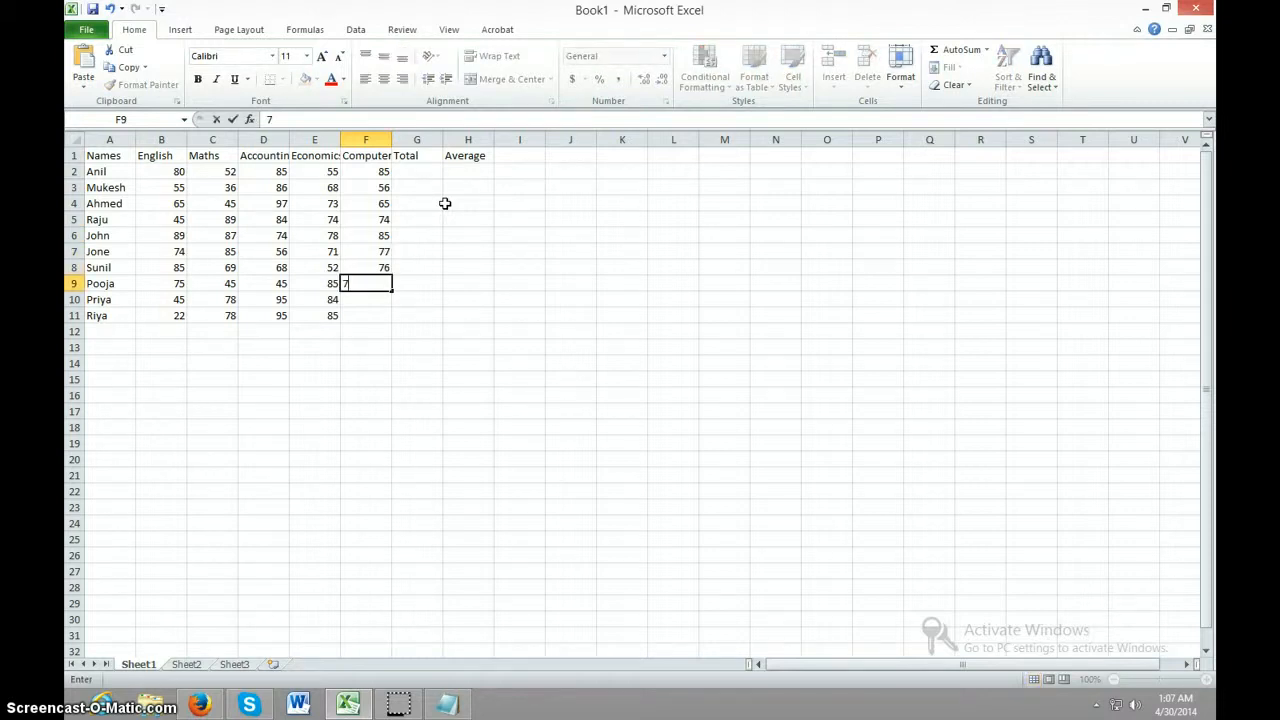
key("Return")
type("81")
key("Return")
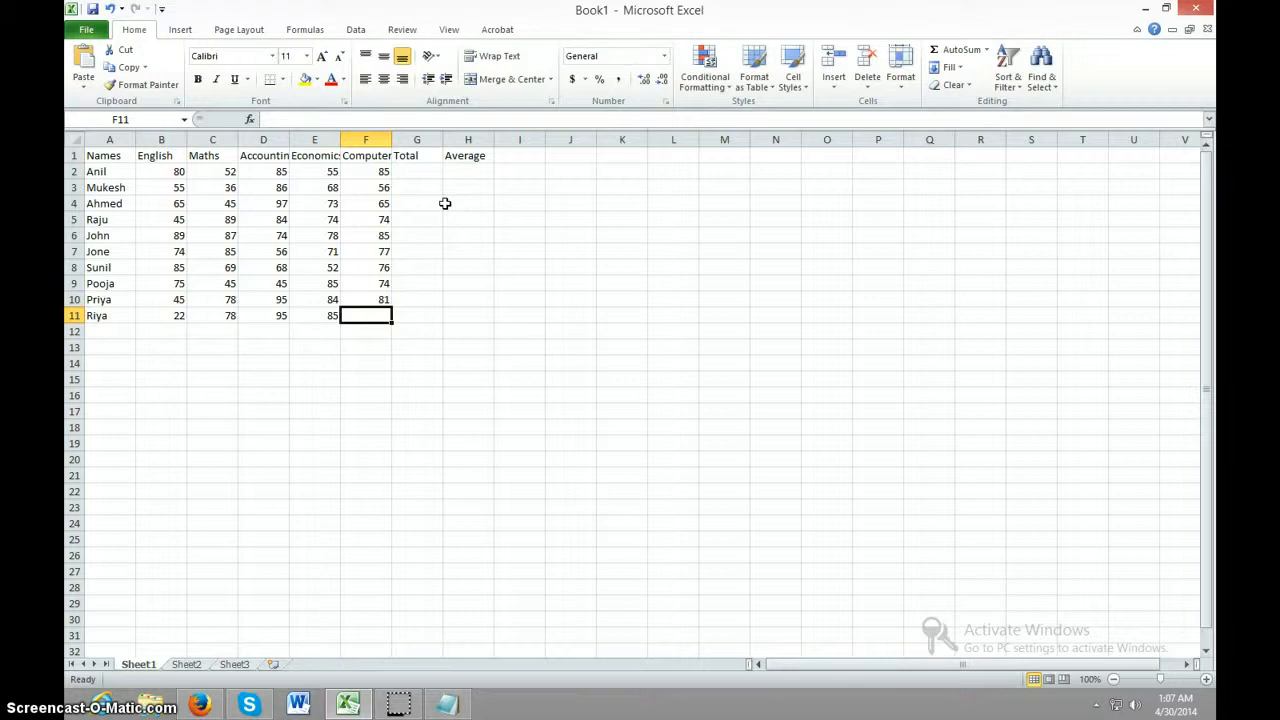
type("87")
left_click(445, 409)
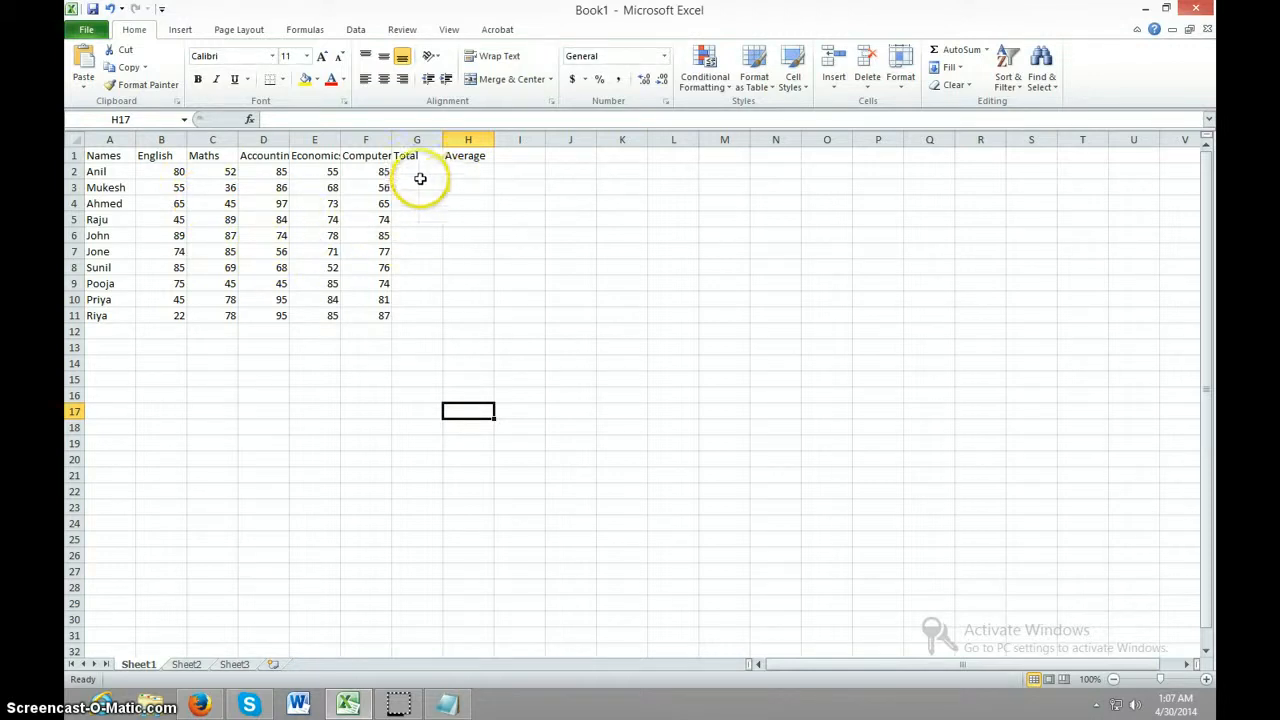
left_click(420, 177)
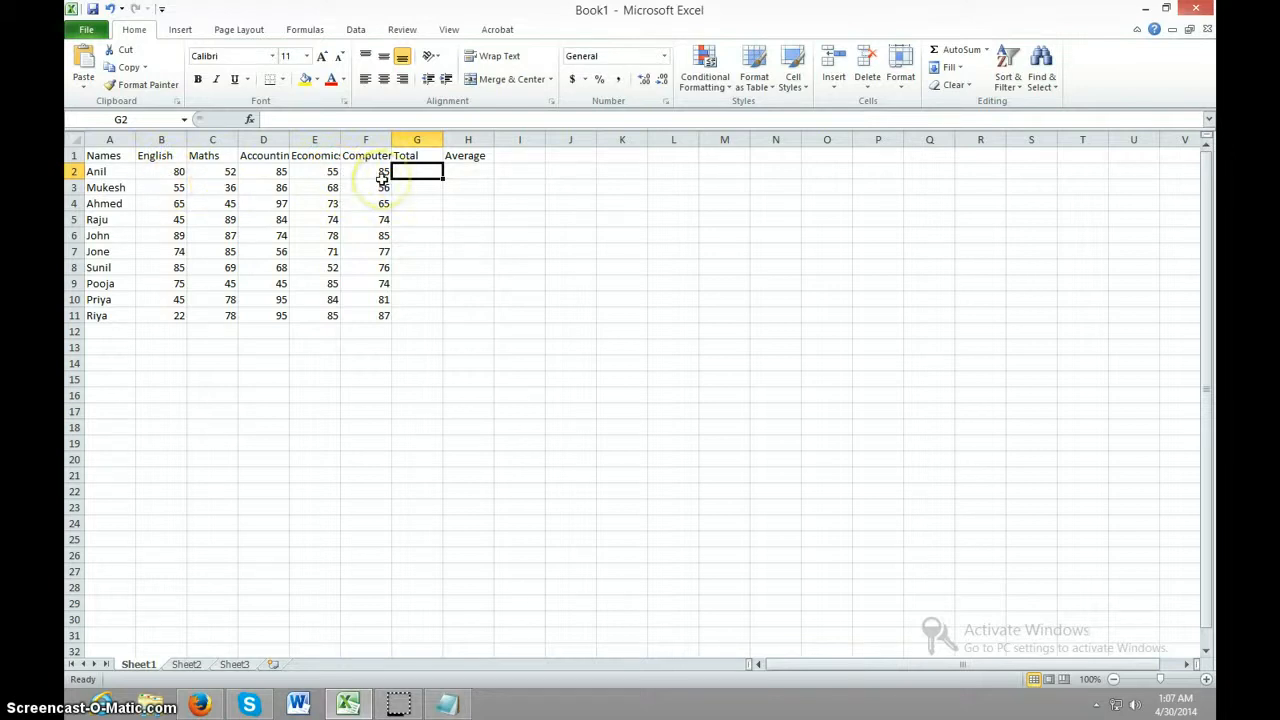
left_click(463, 139)
right_click(463, 139)
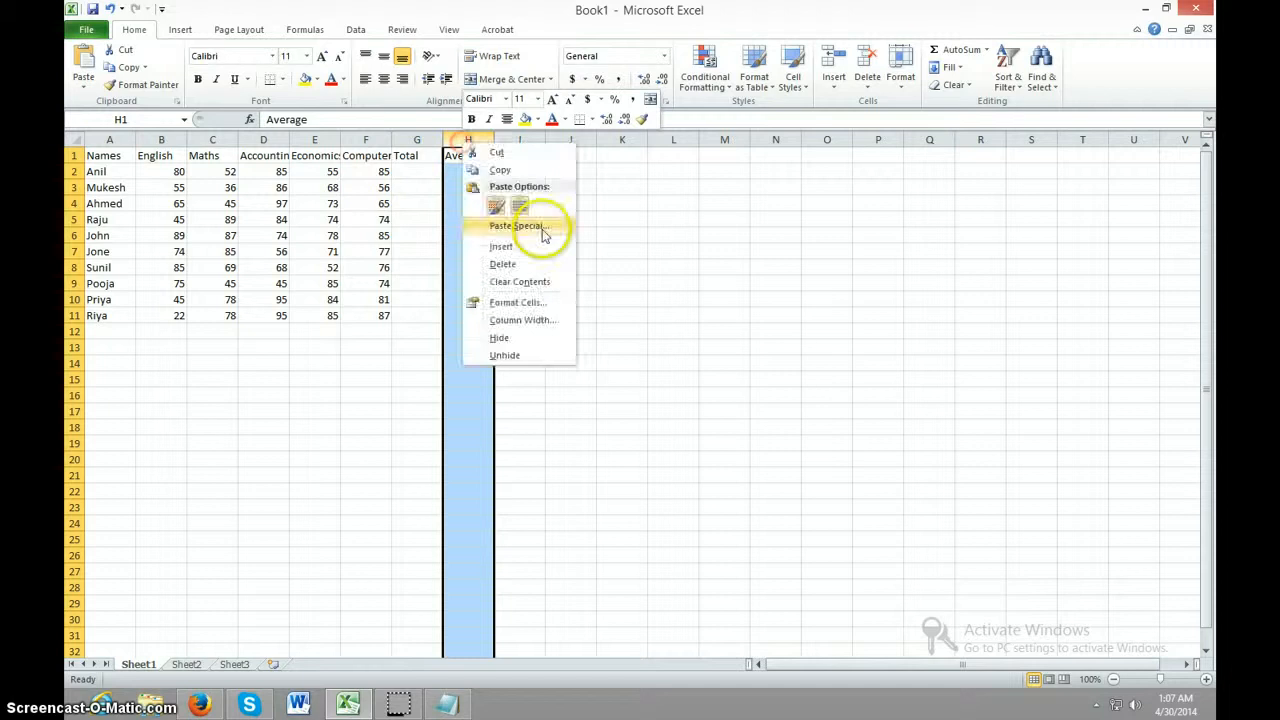
left_click(660, 266)
left_click(450, 156)
Calculate the first student's total in cell G2 with the formula =sum(B2:F2)
left_click(420, 172)
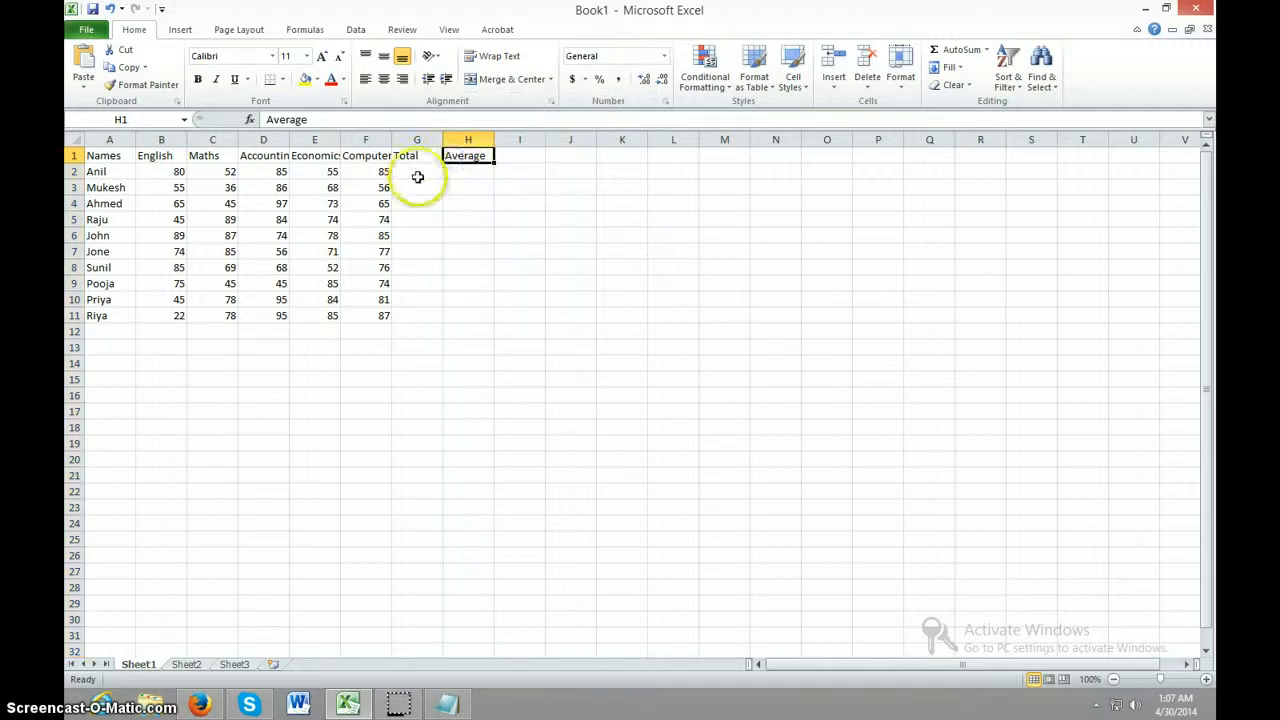
type("=")
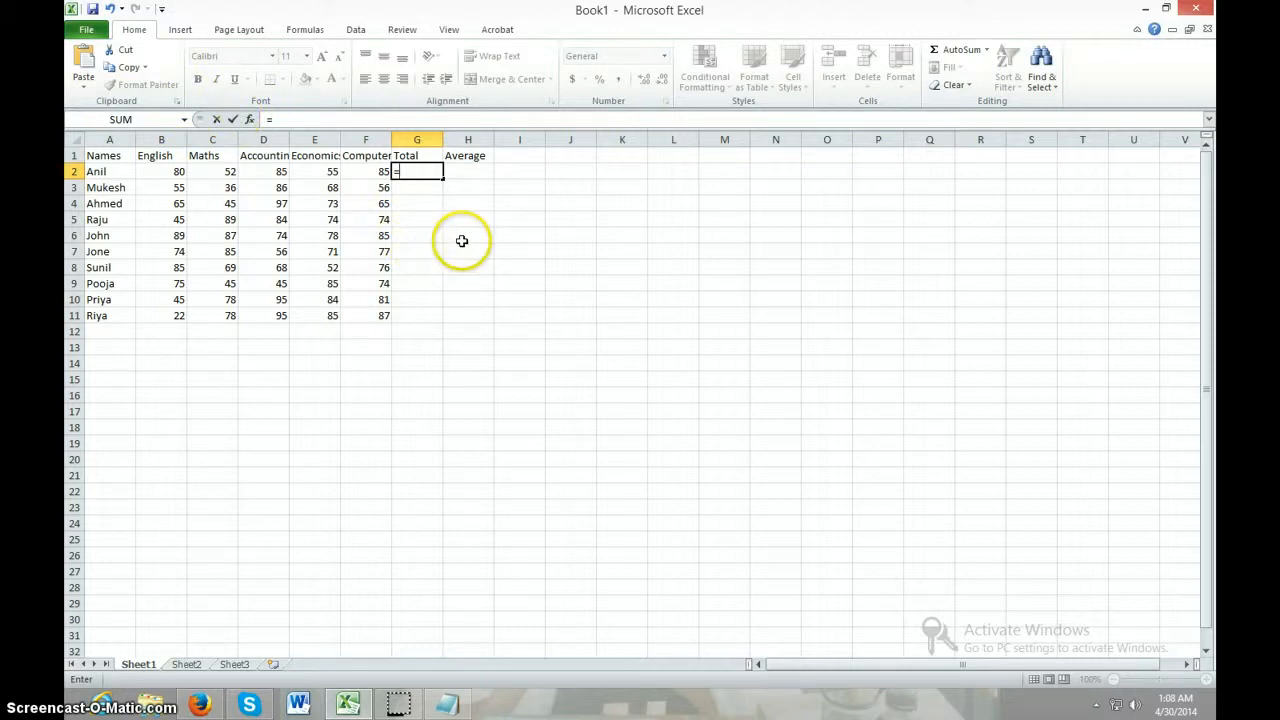
type("s")
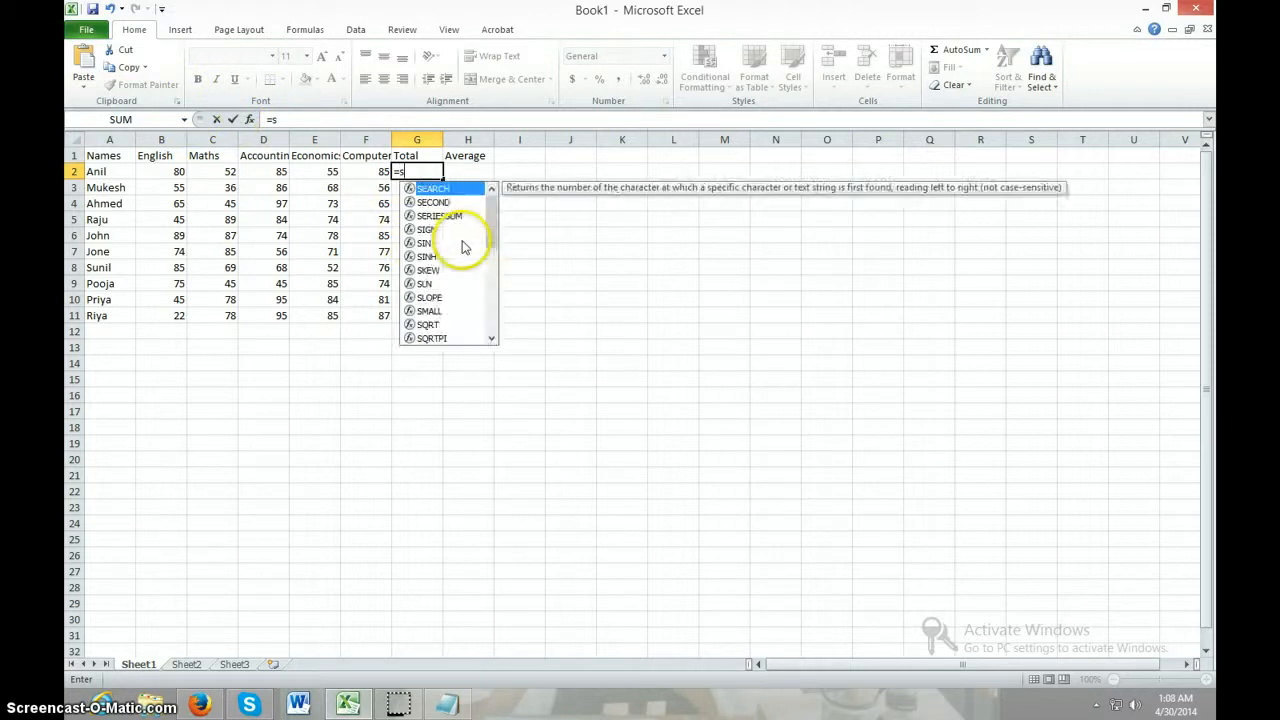
type("um(")
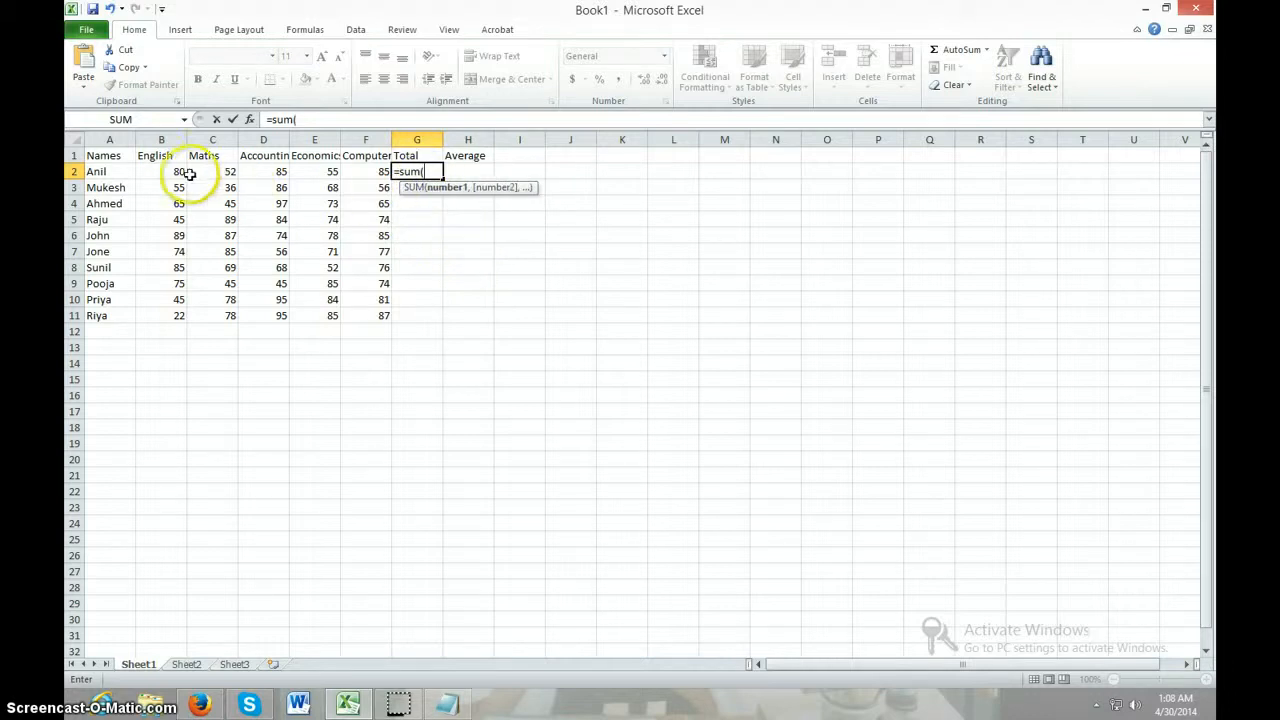
left_click_drag(177, 172, 365, 172)
type(")")
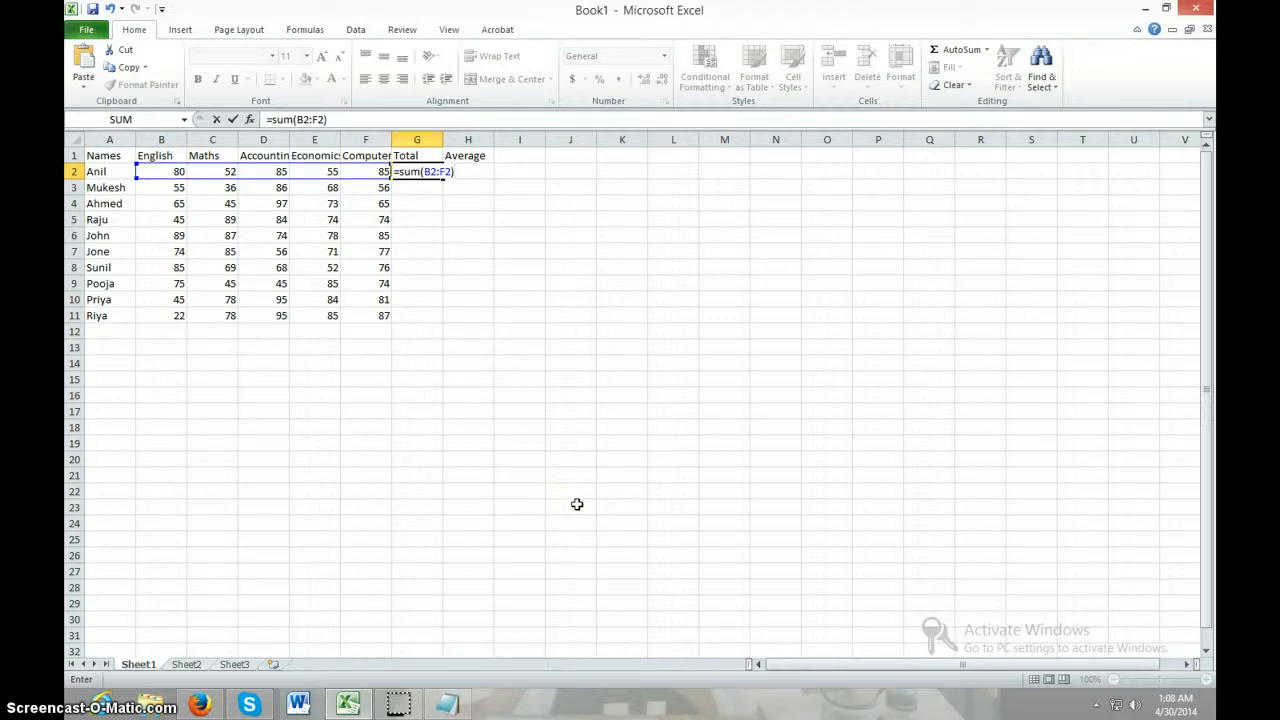
key("Return")
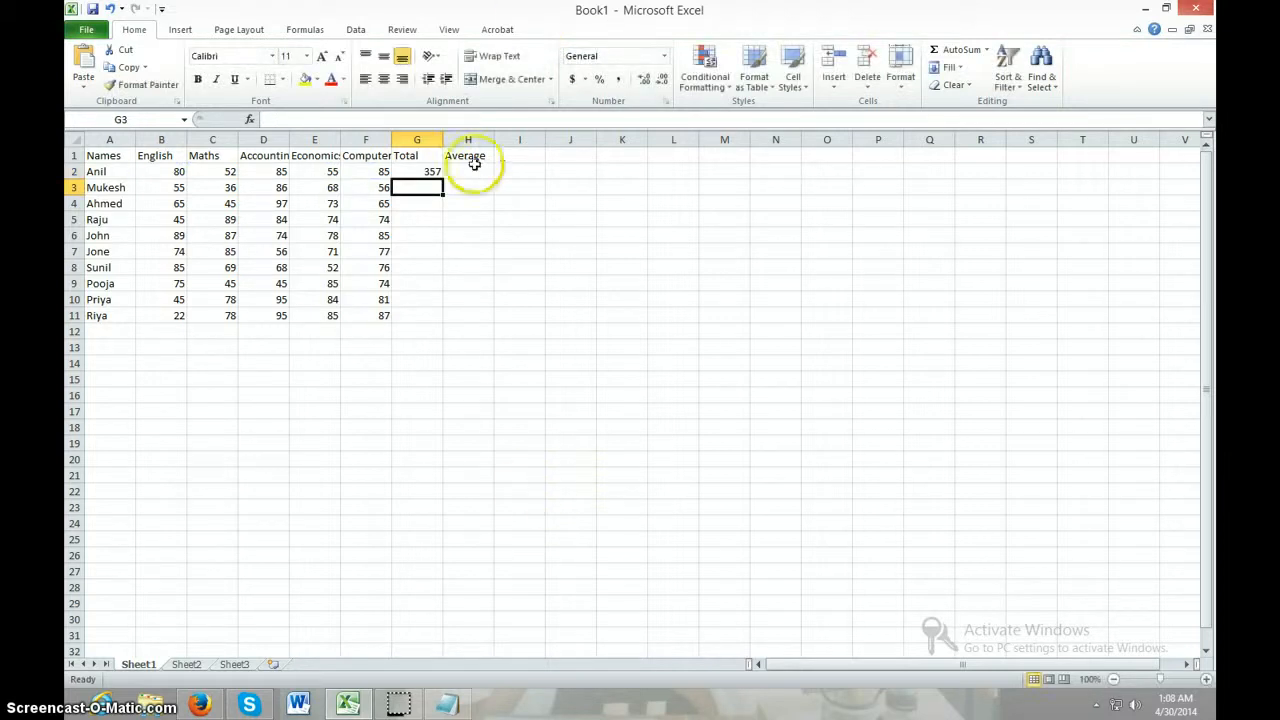
Fill the SUM formula from G2 down the Total column to cell G11
left_click(411, 168)
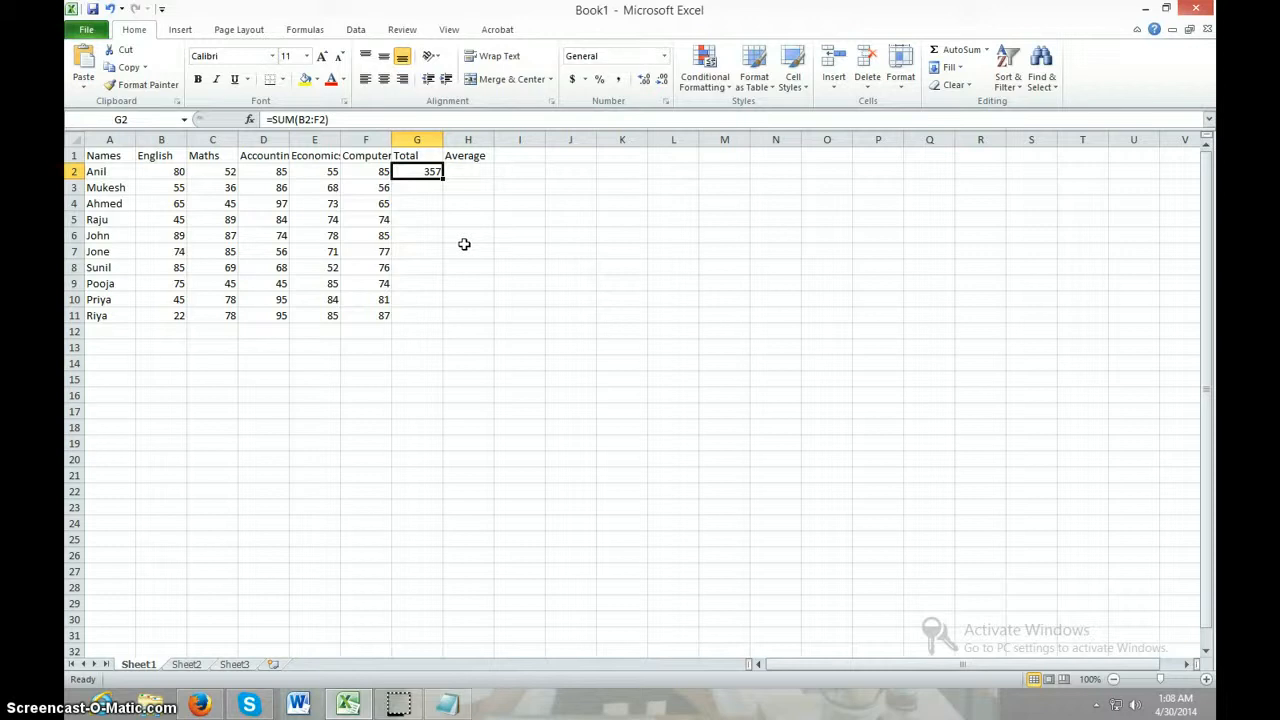
left_click_drag(437, 181, 437, 181)
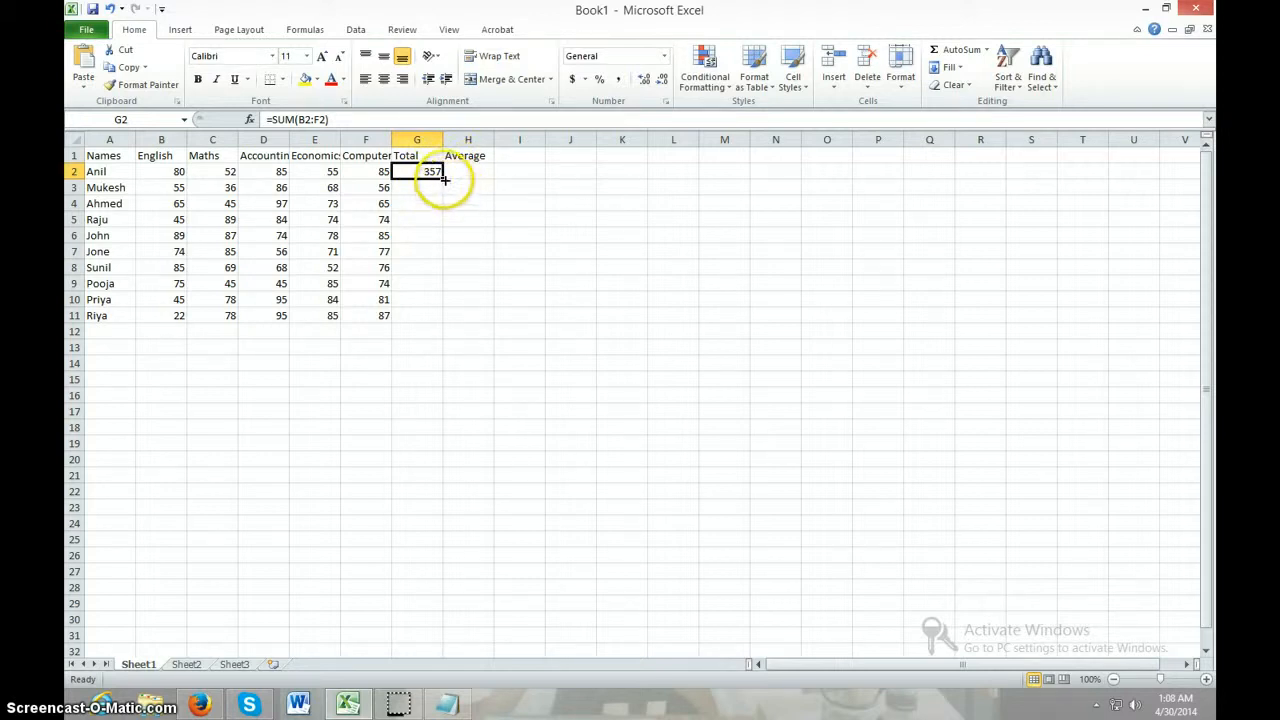
left_click_drag(443, 177, 444, 316)
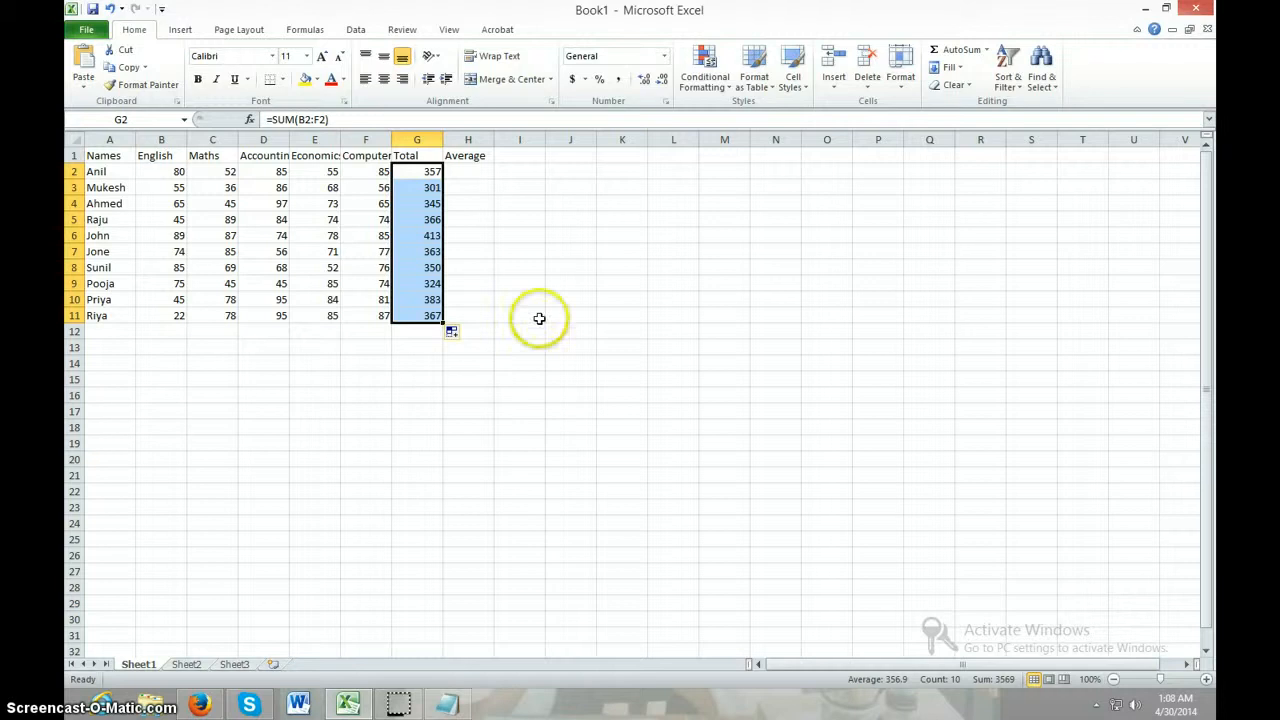
left_click(533, 317)
Calculate the first student's average in cell H2 with the formula =G2/5
left_click(479, 175)
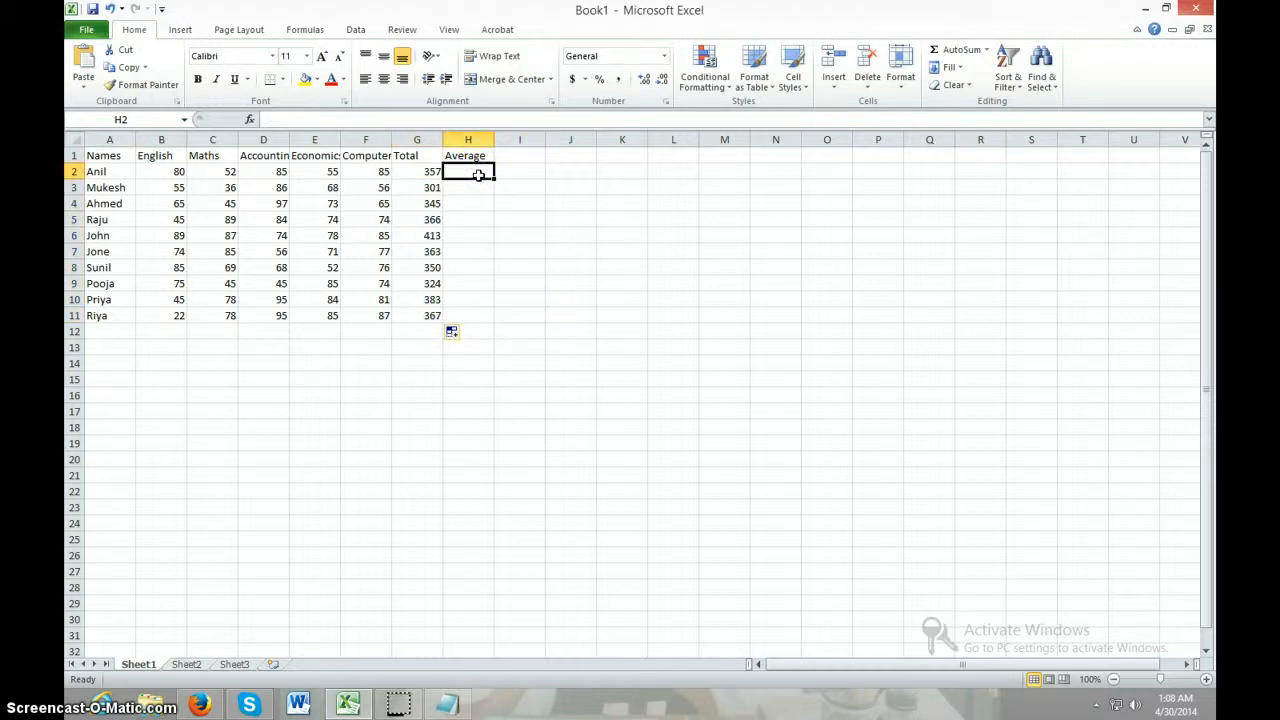
type("=")
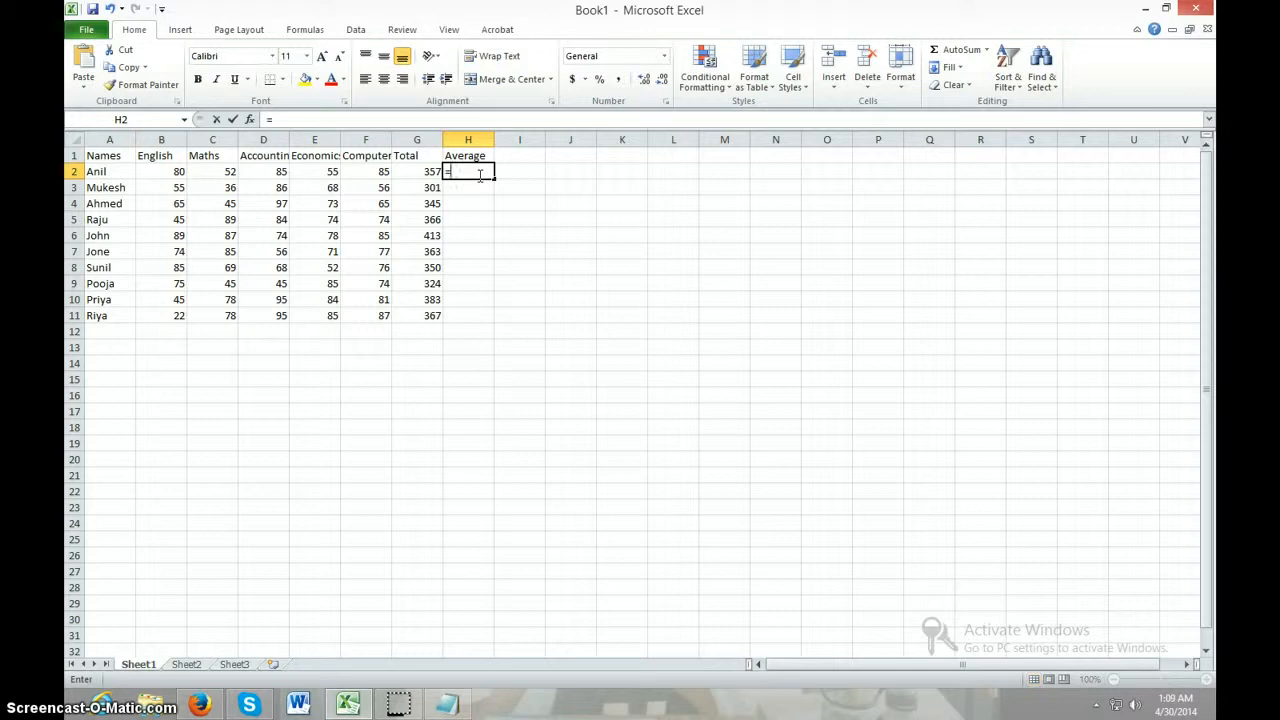
left_click(423, 172)
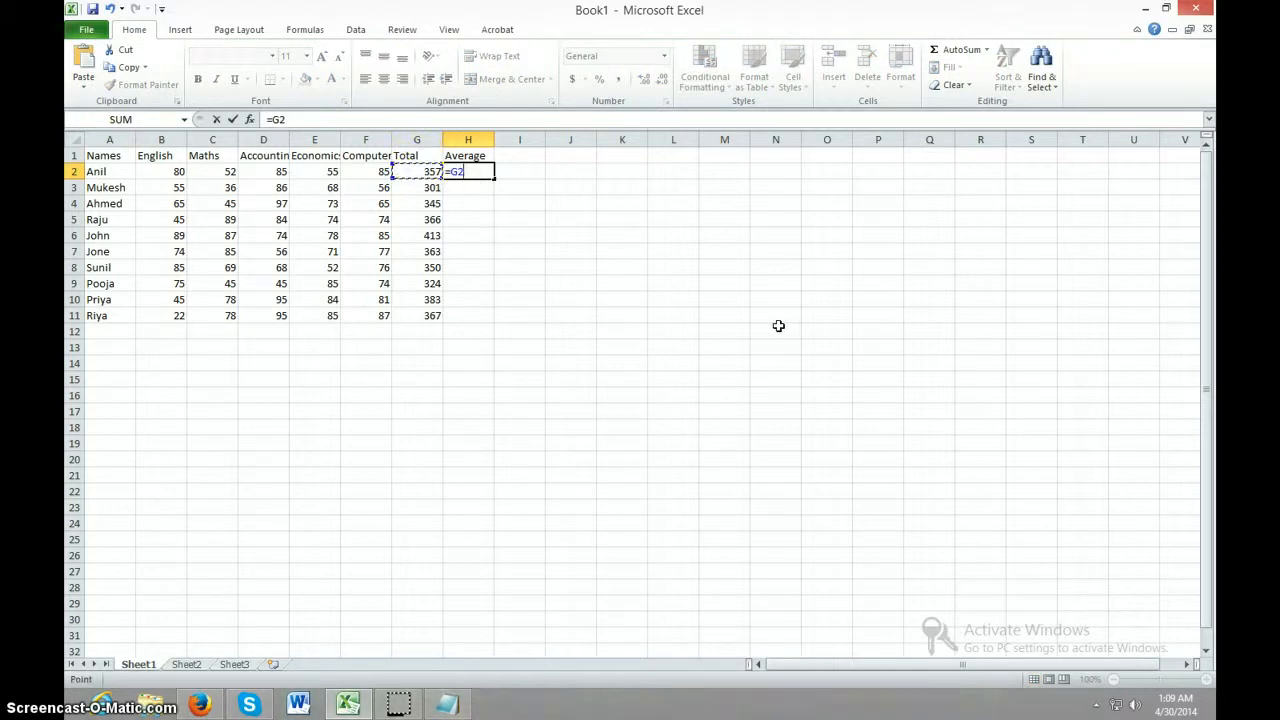
type("/5")
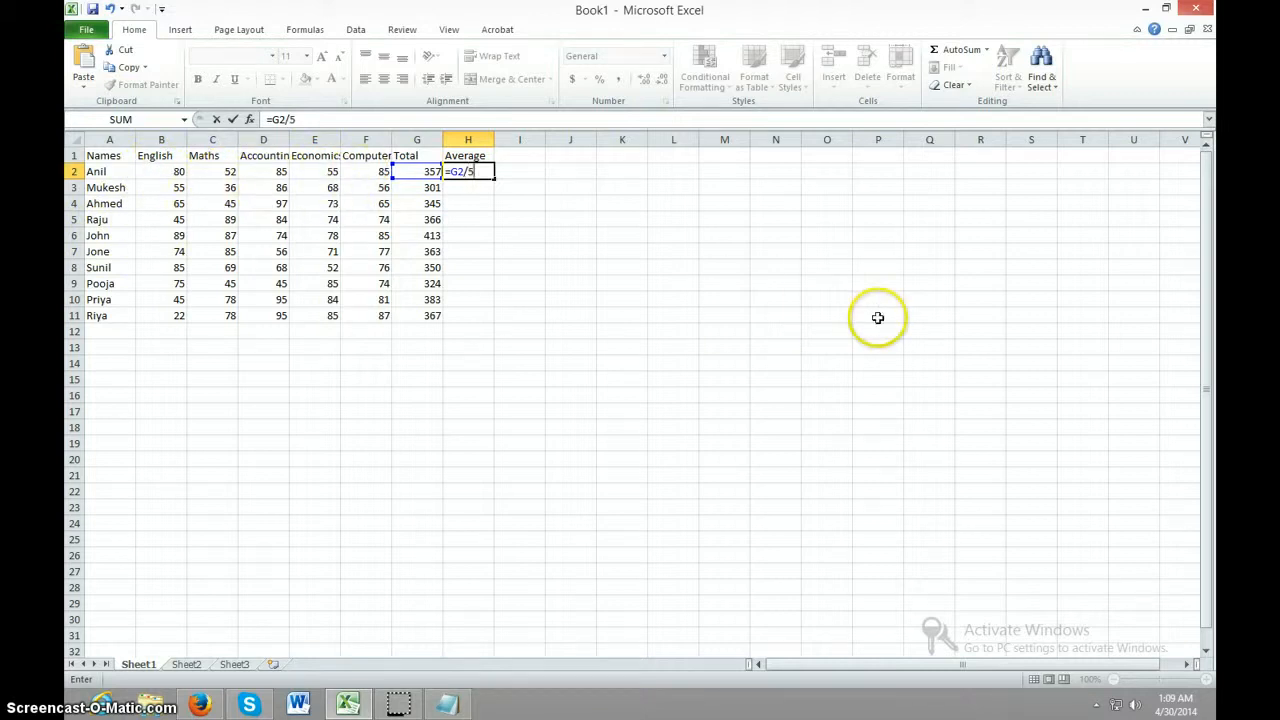
key("Return")
left_click(510, 237)
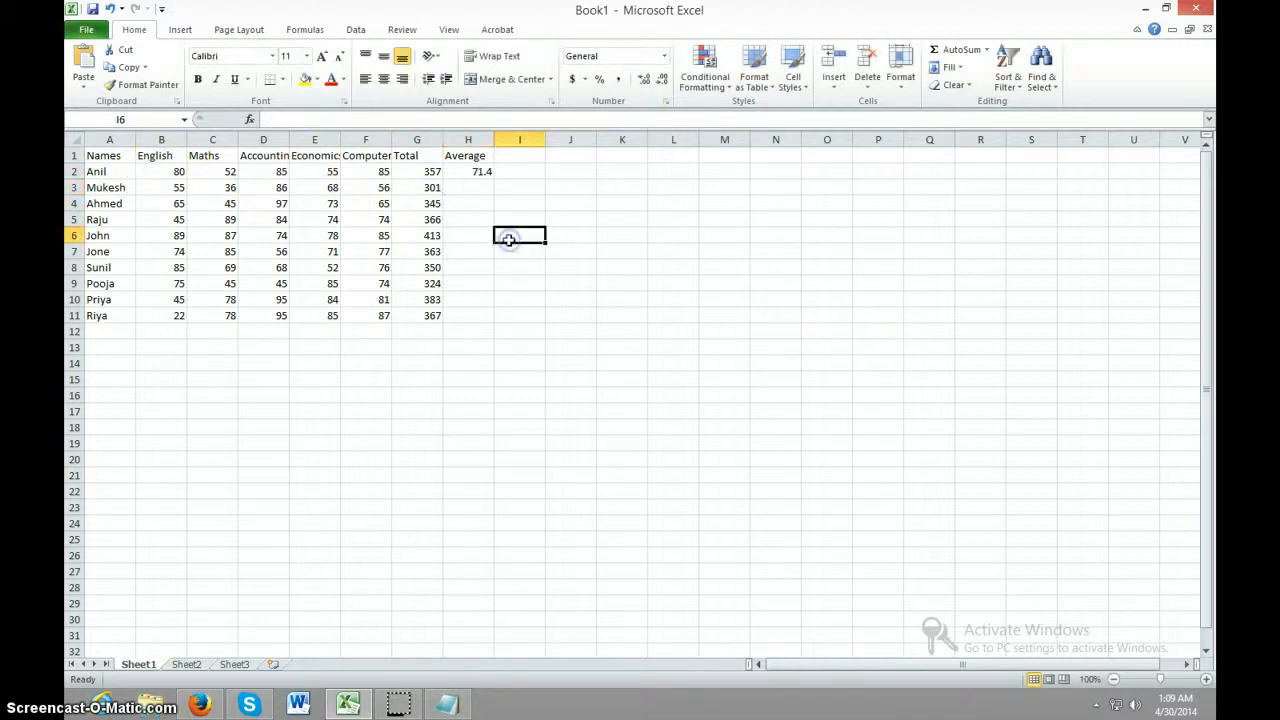
Fill the average formula from H2 down the Average column to cell H11
left_click(458, 172)
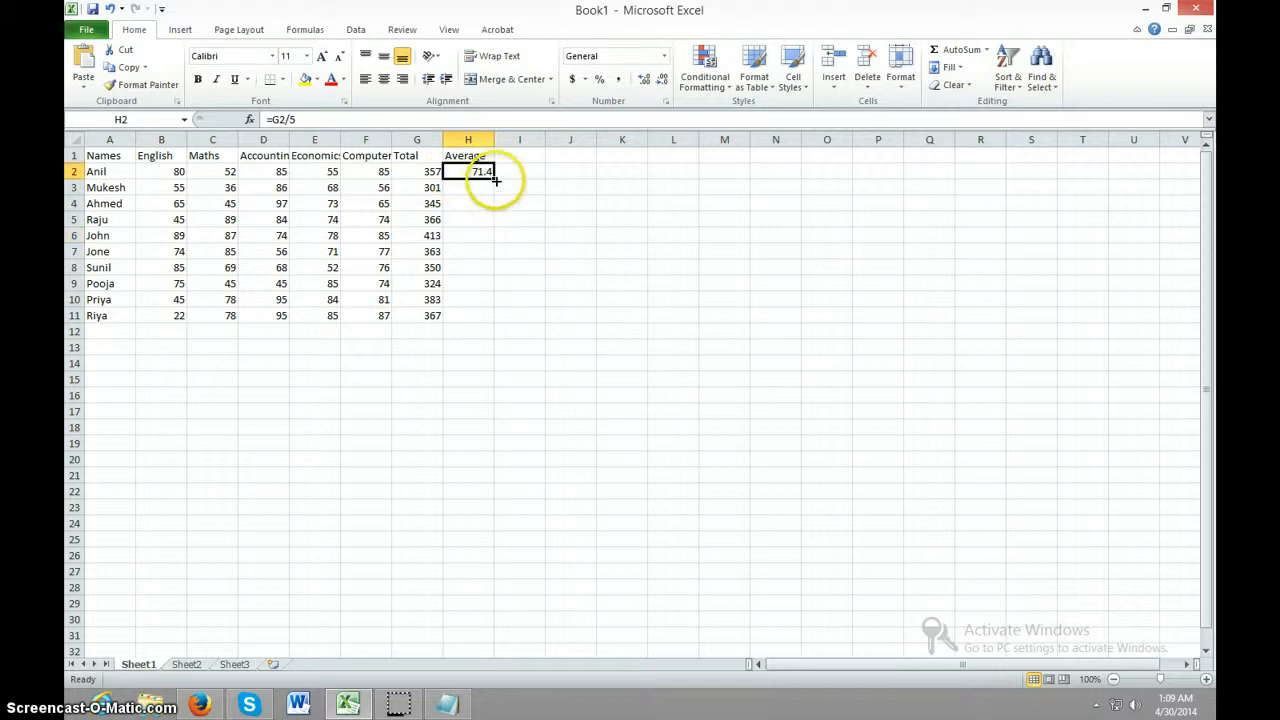
left_click_drag(494, 177, 496, 318)
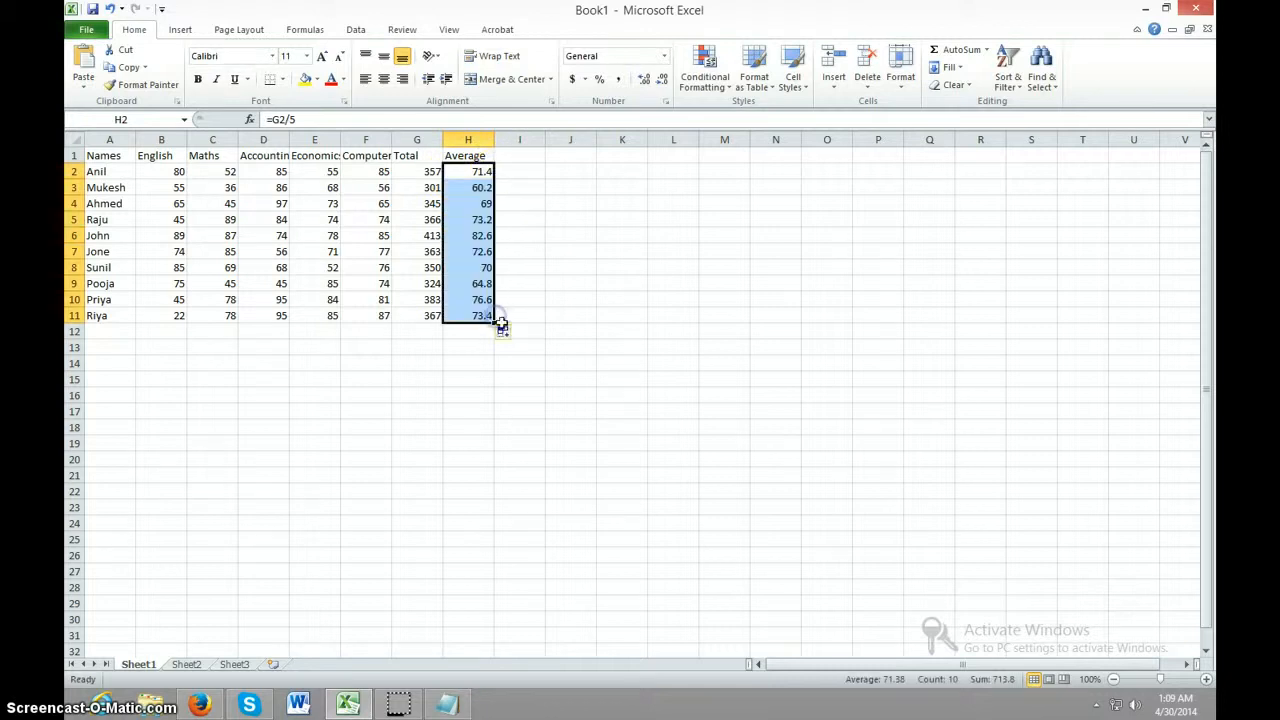
left_click(568, 408)
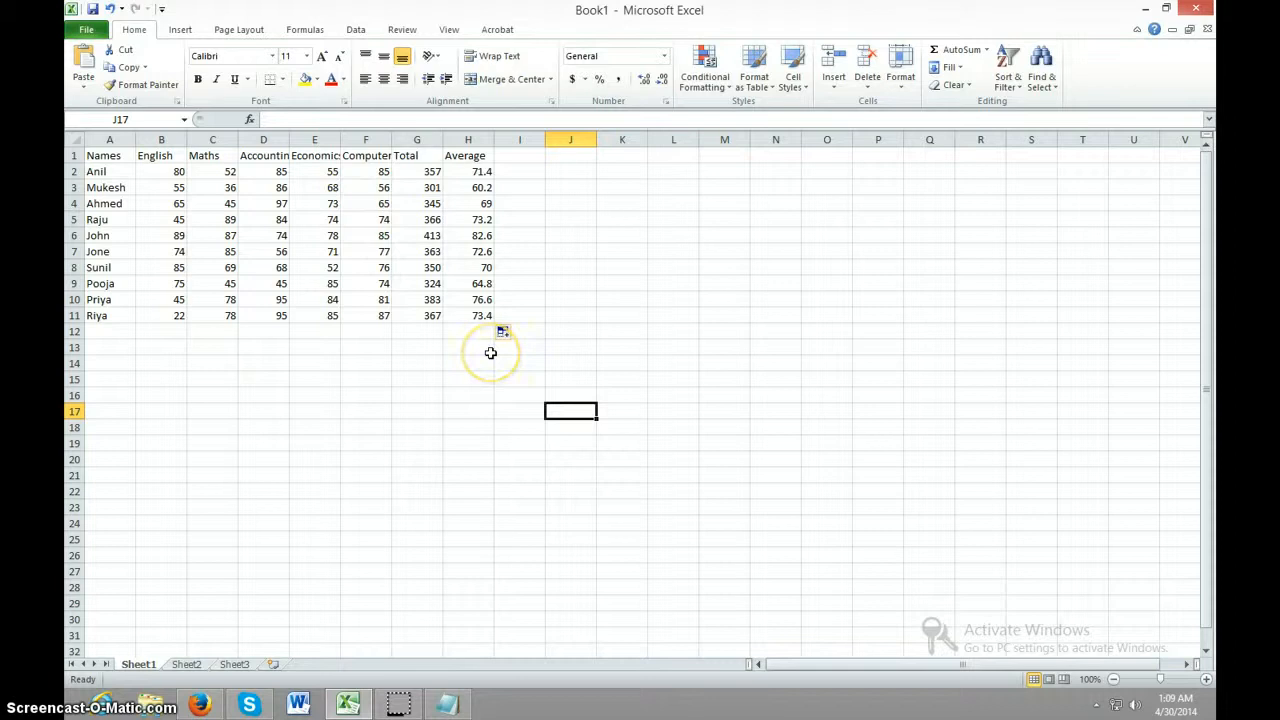
Enter the row labels # Passed, % Pass, Average, Max mark and Min Mark in cells A12 to A16
left_click(117, 332)
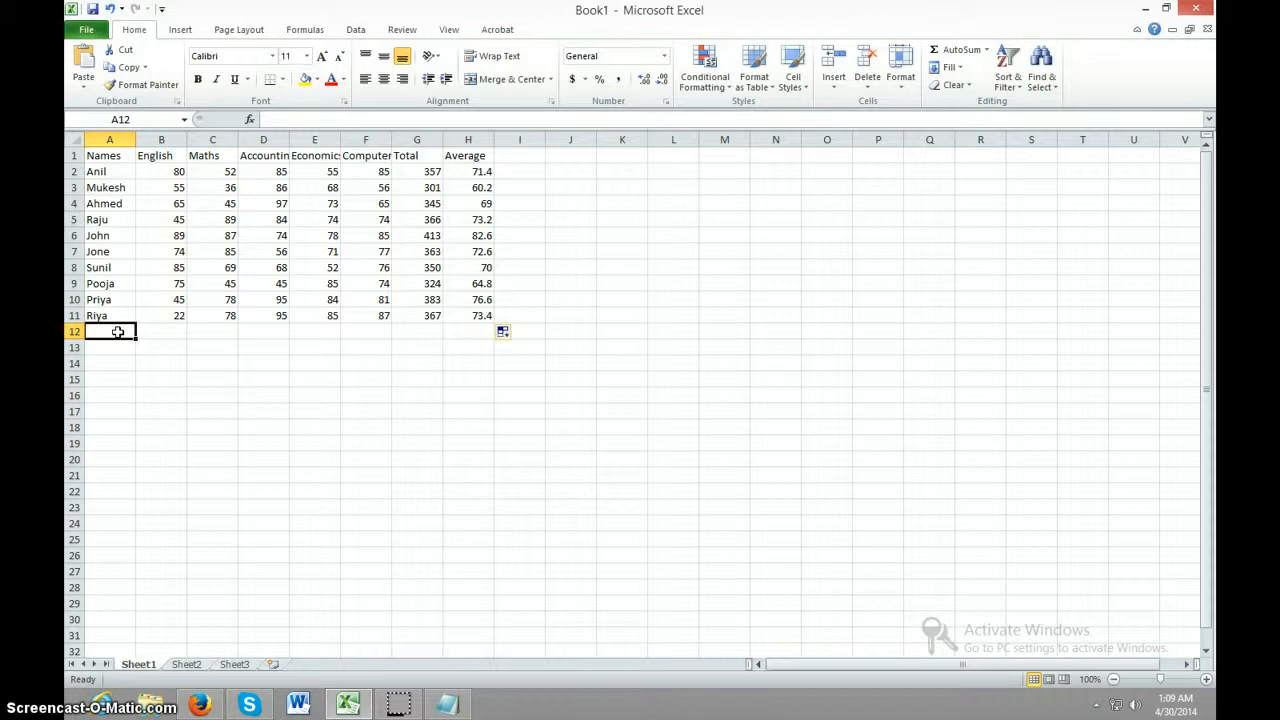
type("# Passed")
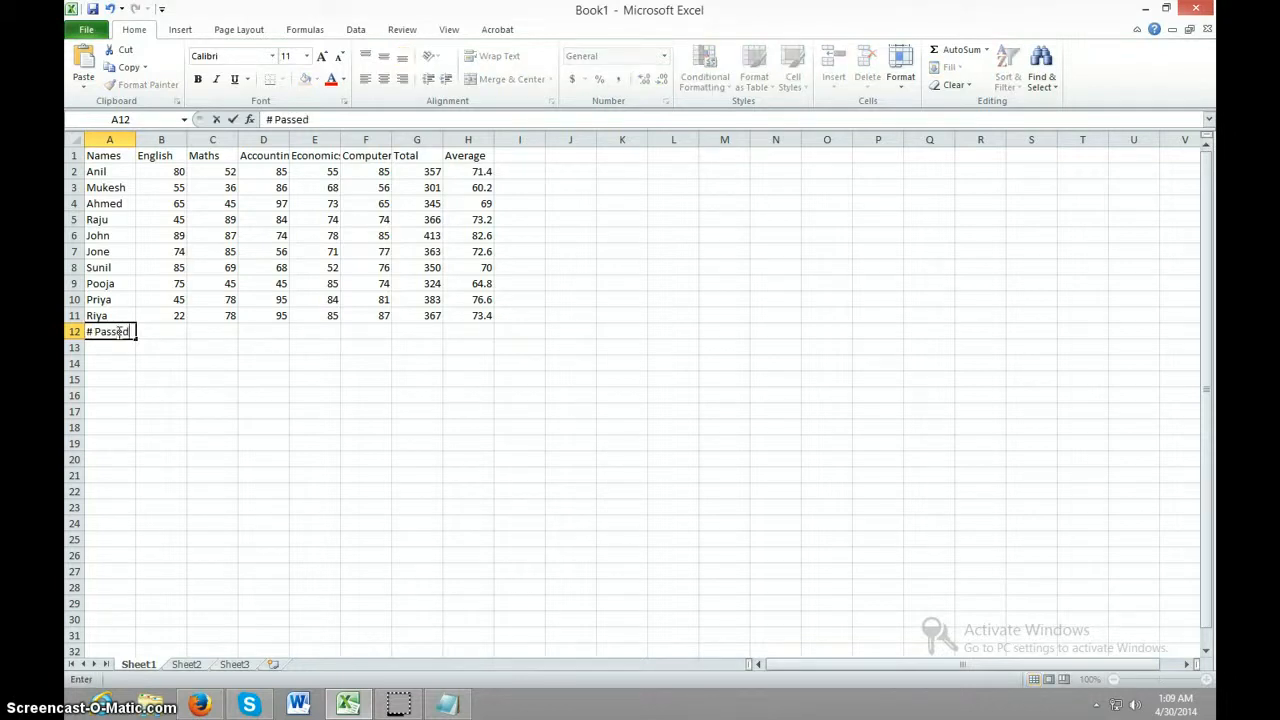
key("Return")
type("% Pass")
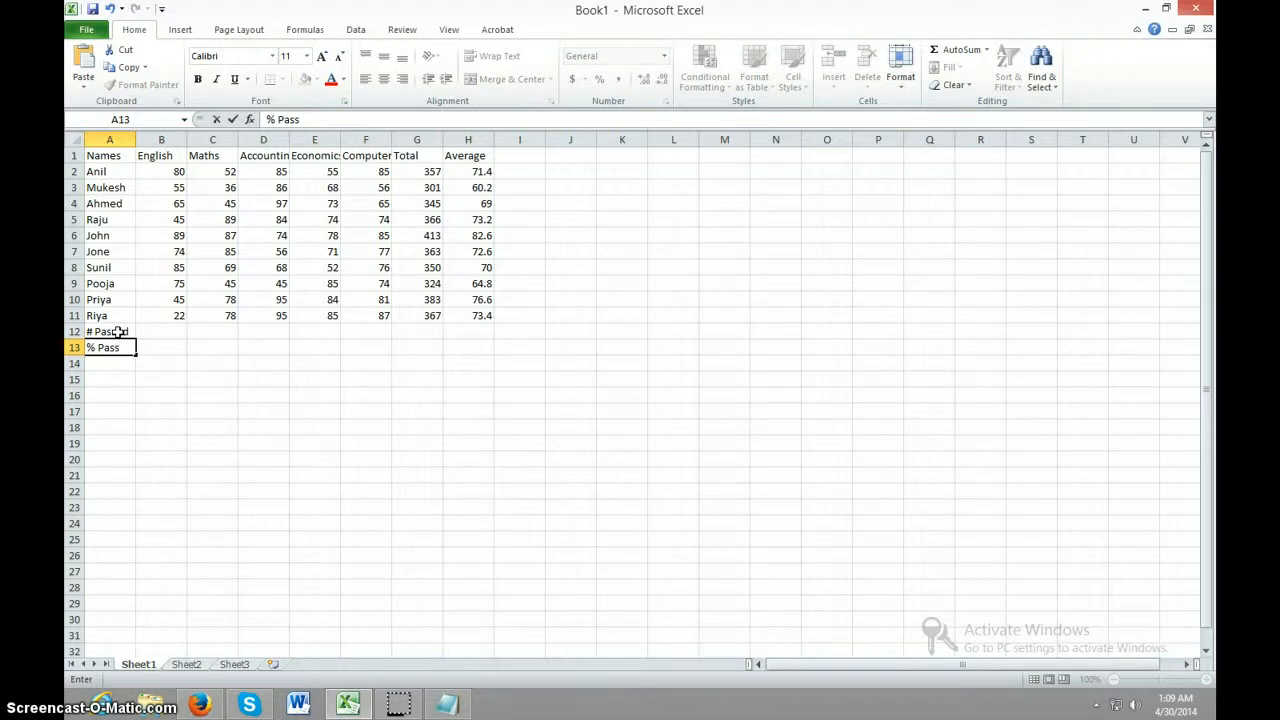
key("Return")
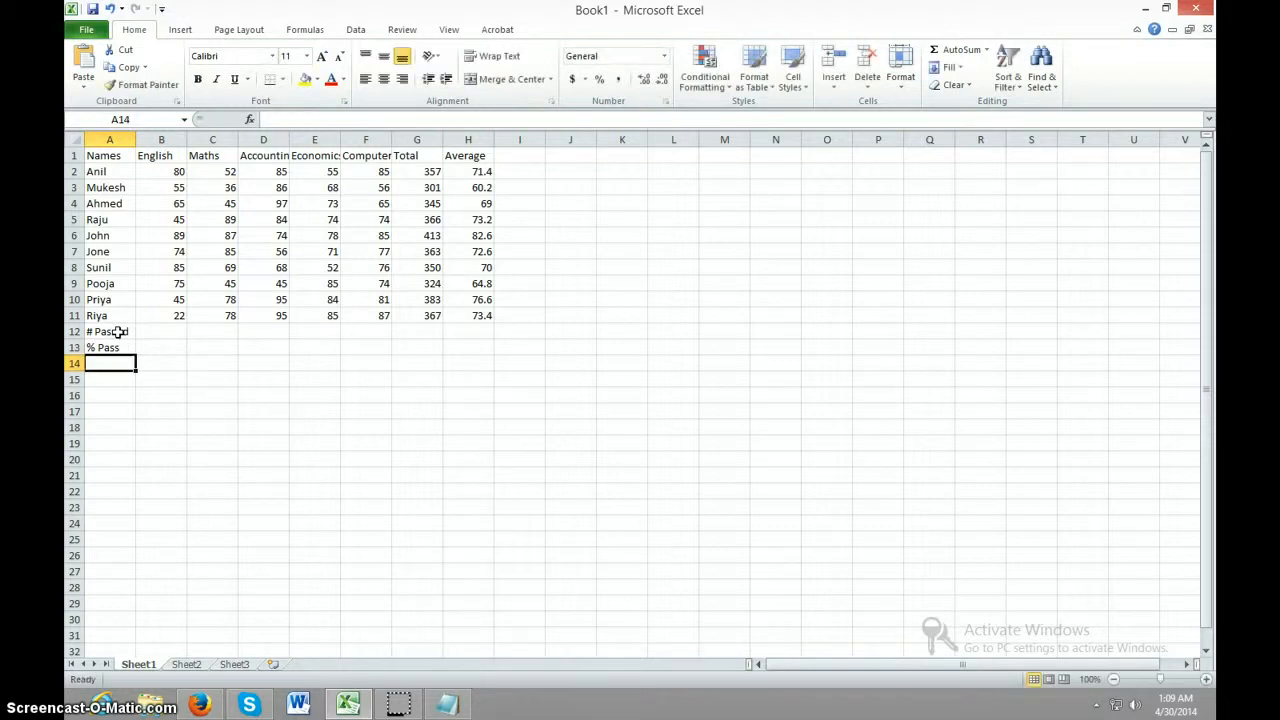
type("Average")
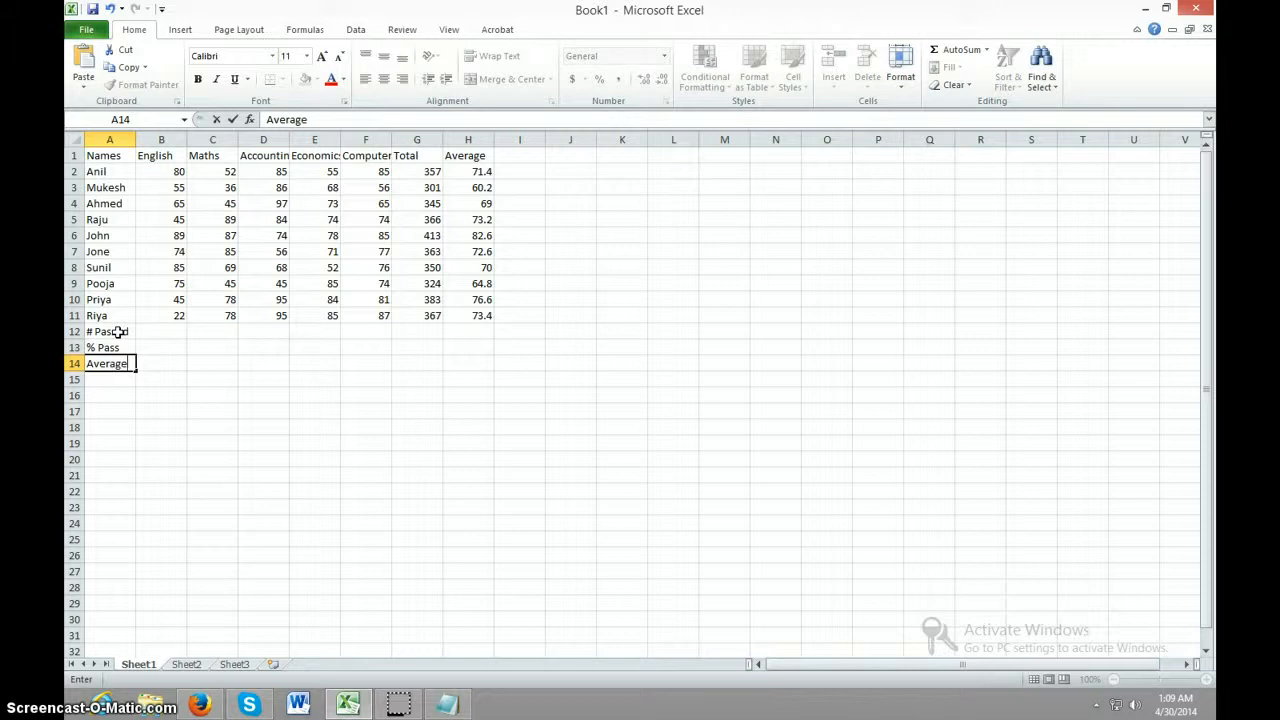
key("Return")
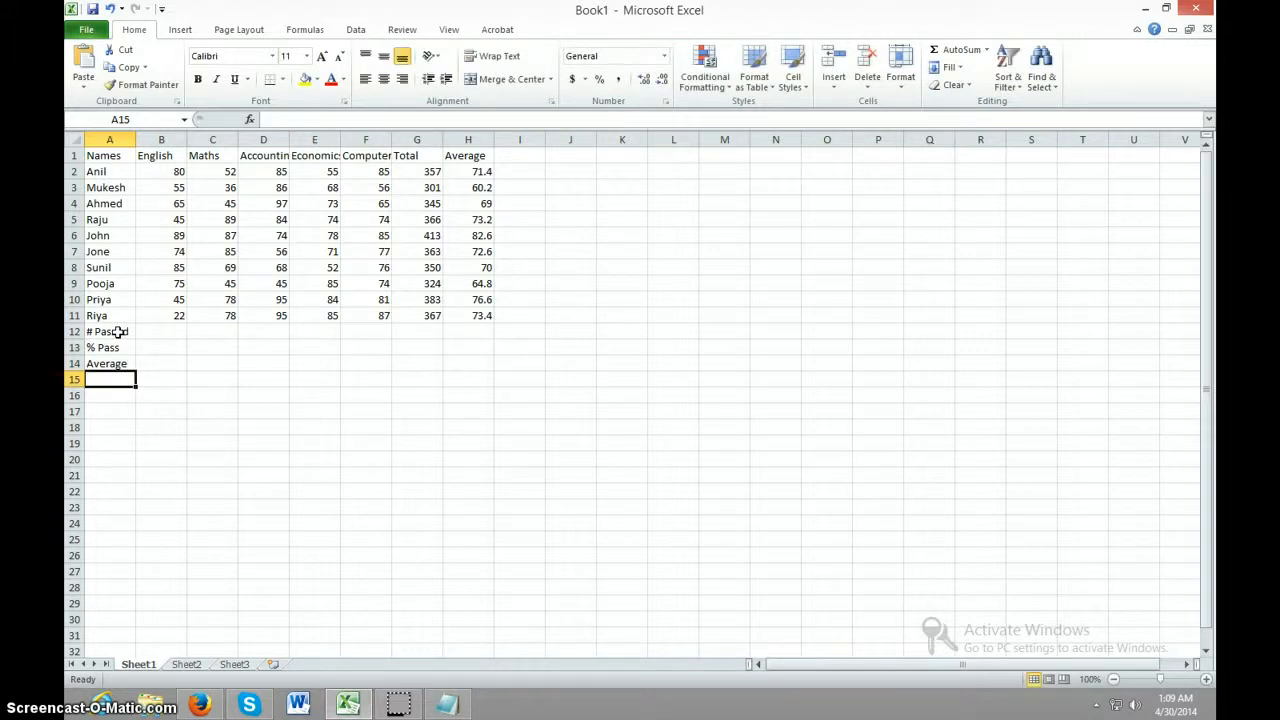
type("Ma")
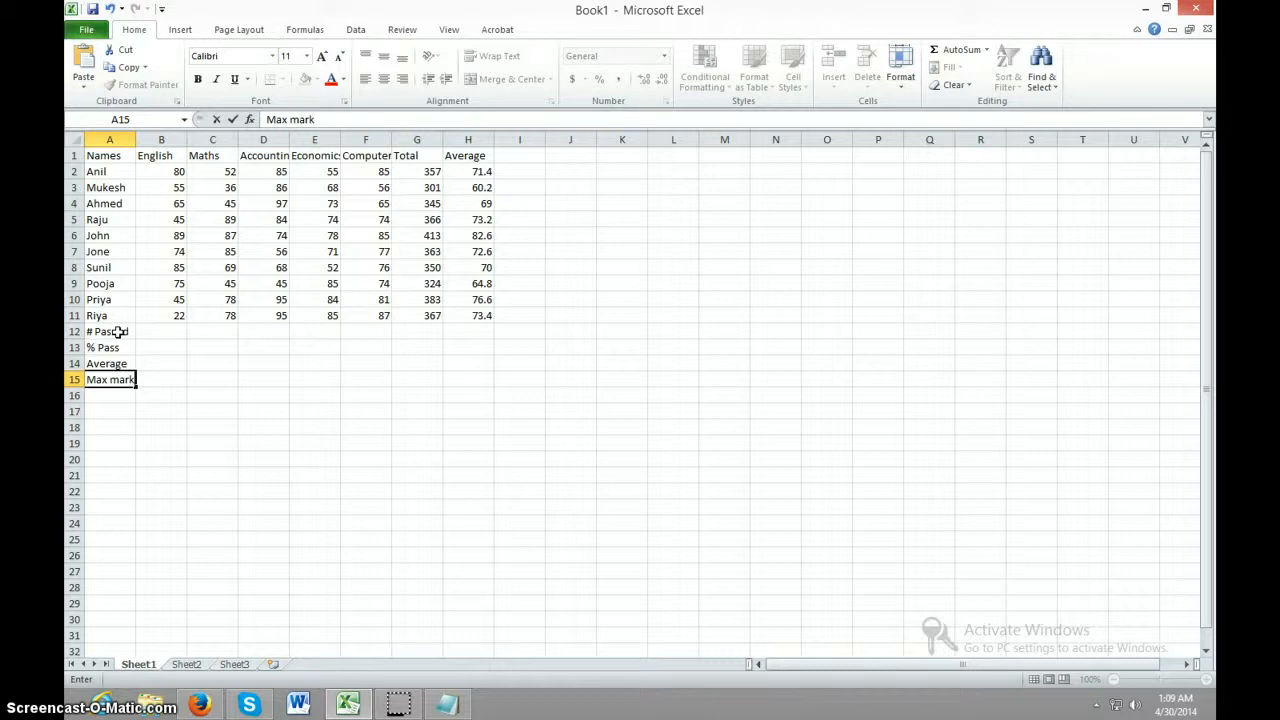
type("x mark")
key("Return")
type("Min Mark")
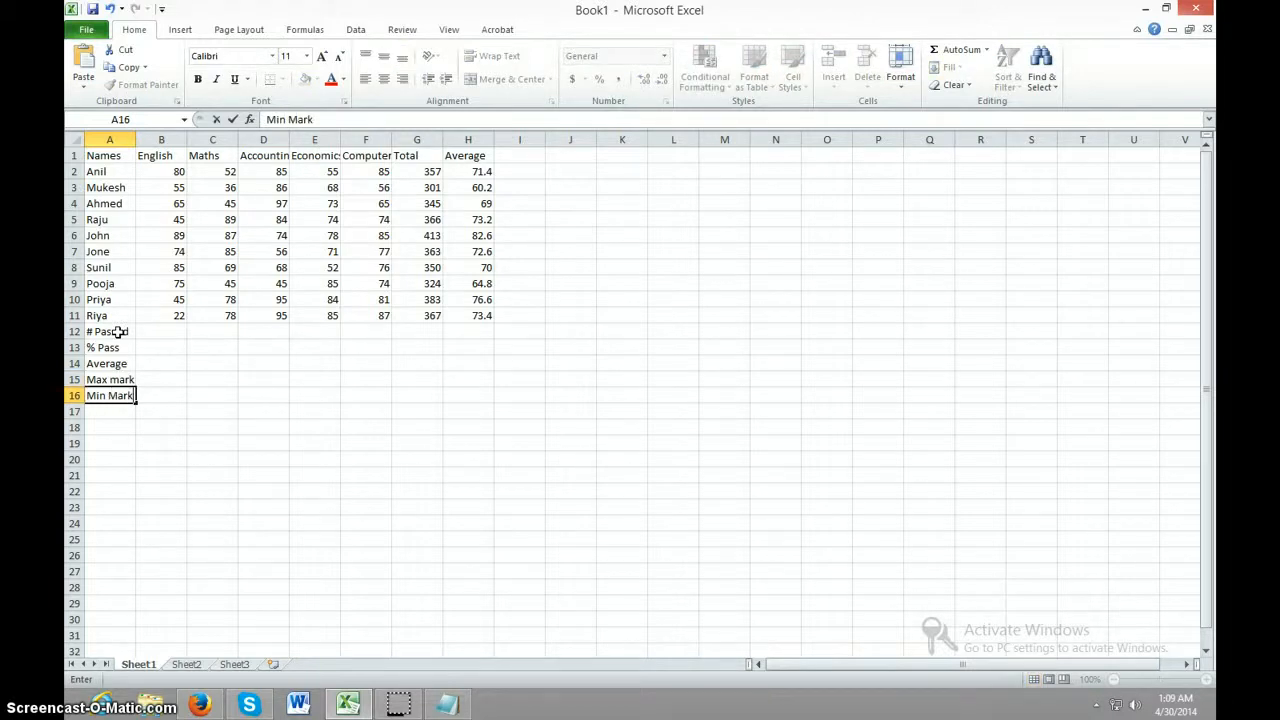
left_click(212, 491)
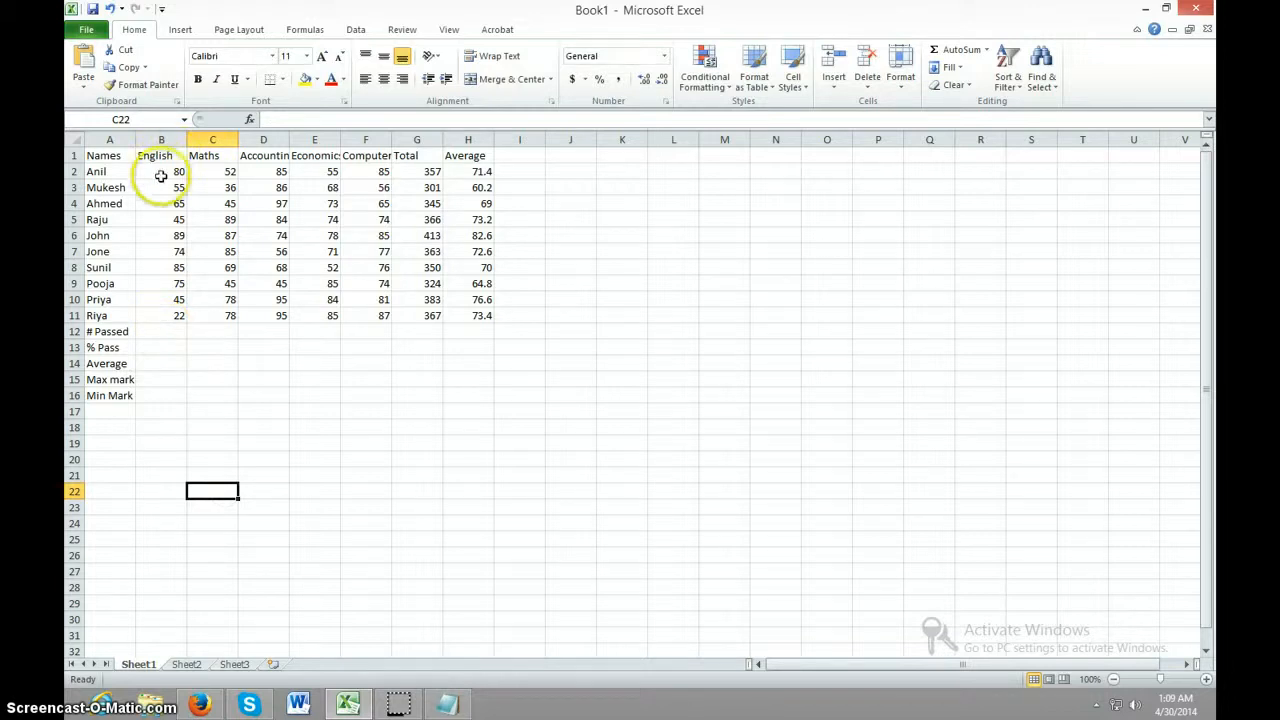
left_click(163, 333)
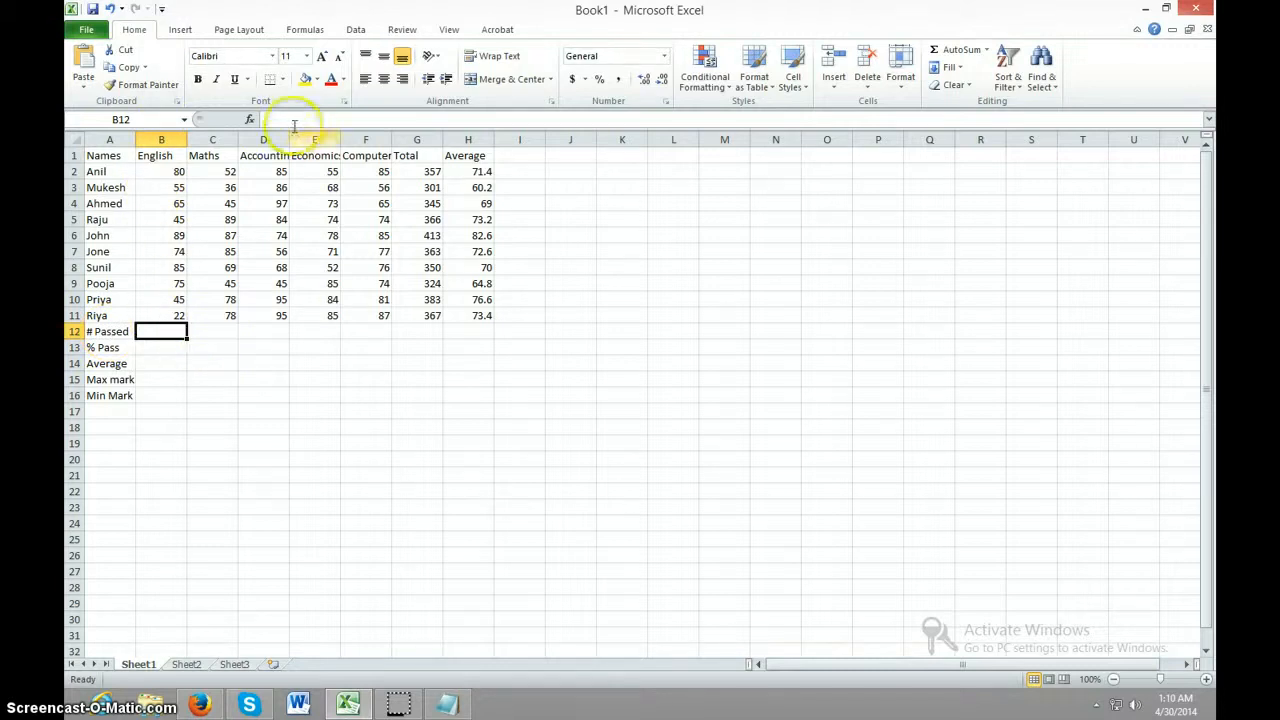
left_click(308, 30)
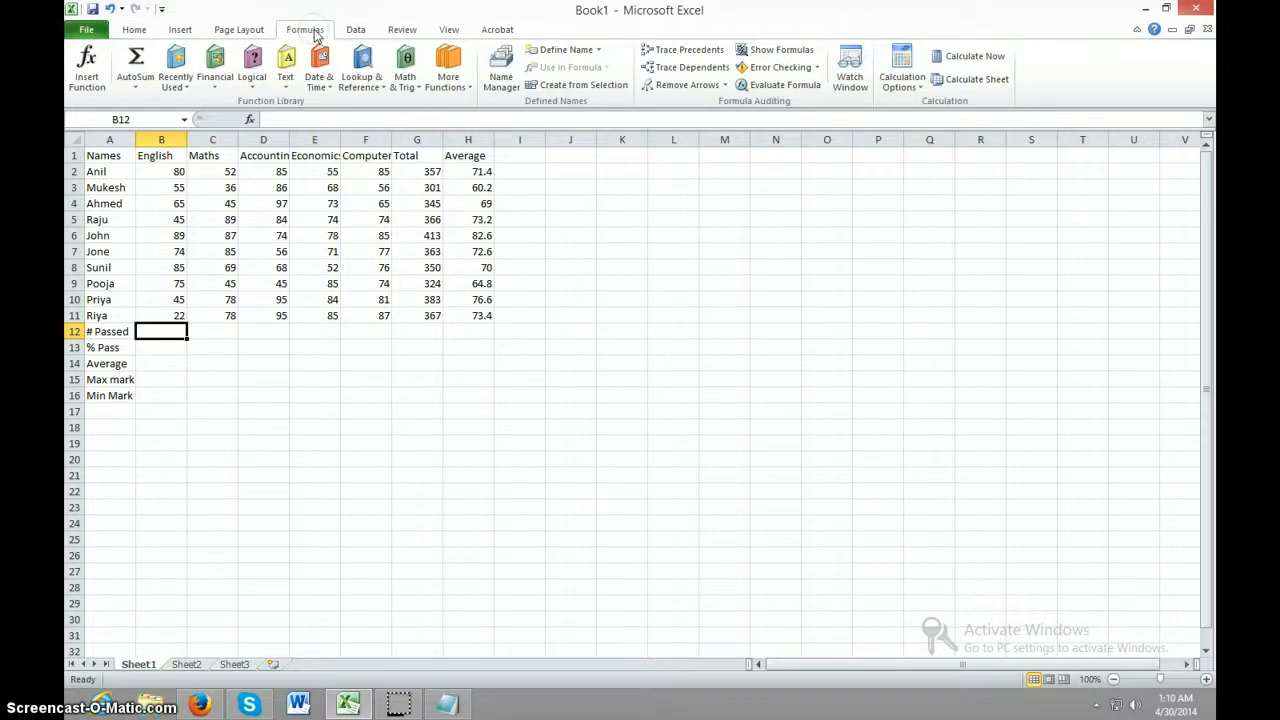
left_click(88, 62)
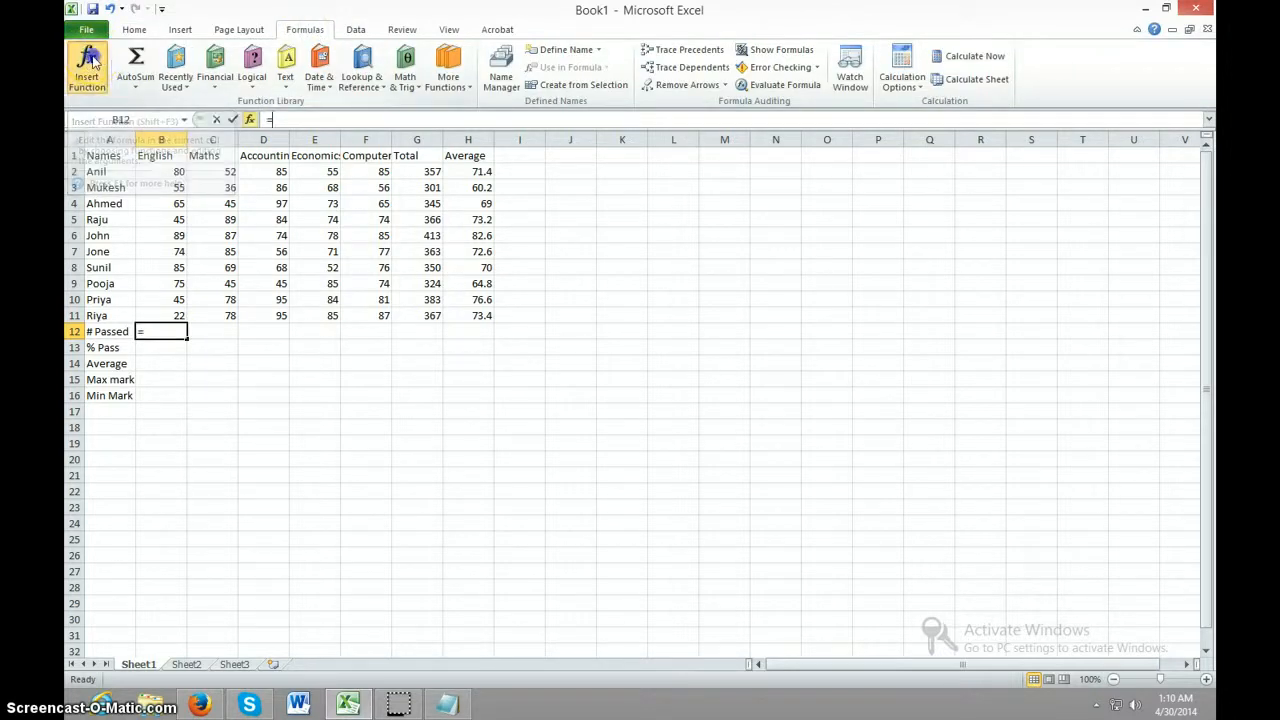
left_click(502, 327)
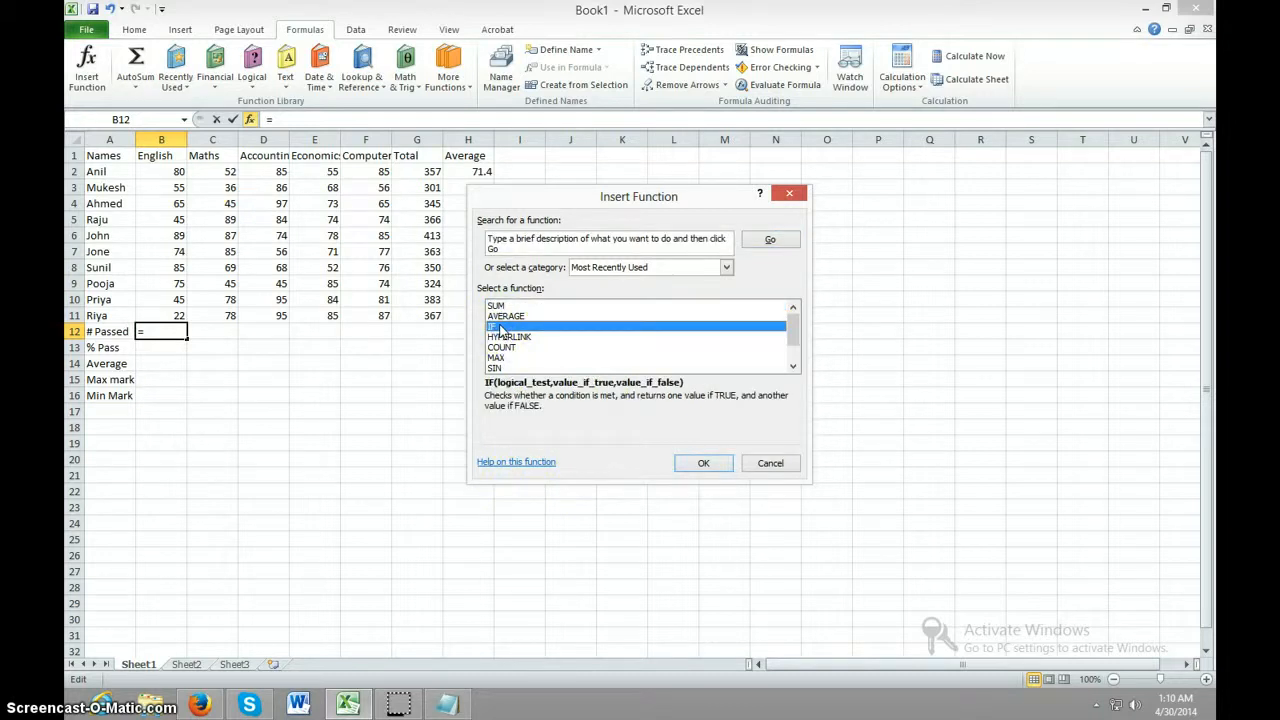
left_click(710, 468)
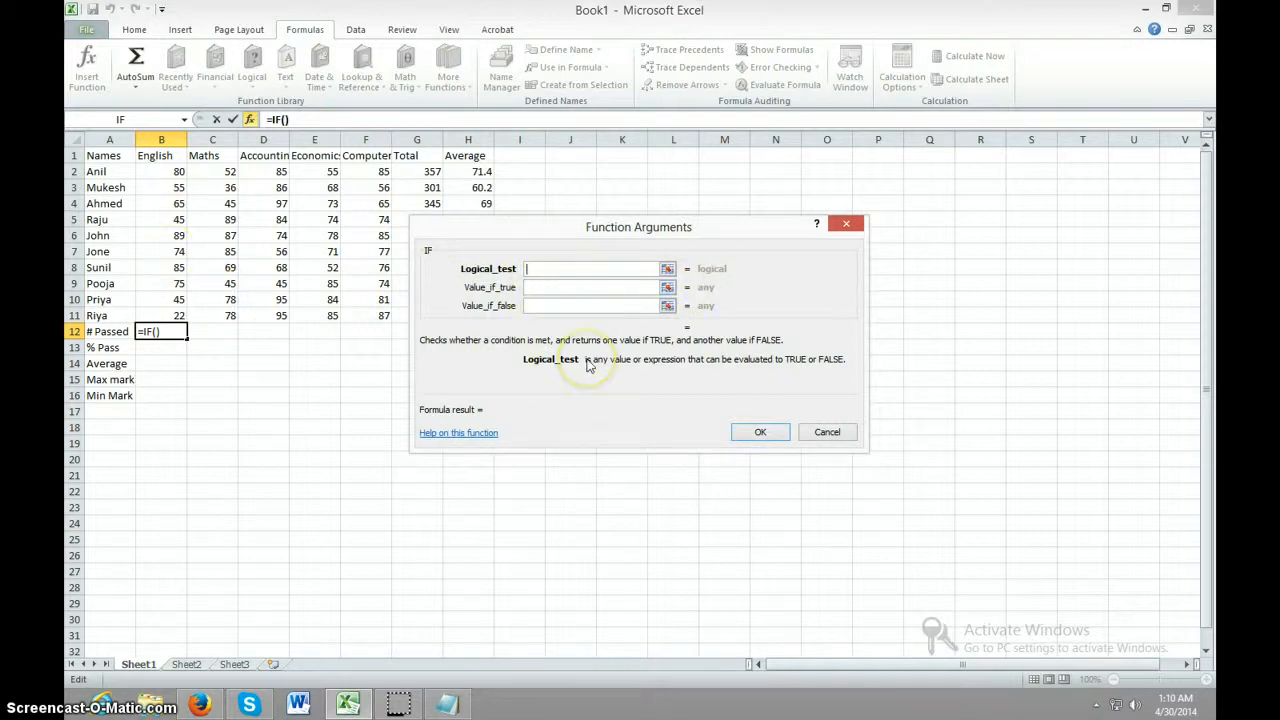
left_click(824, 434)
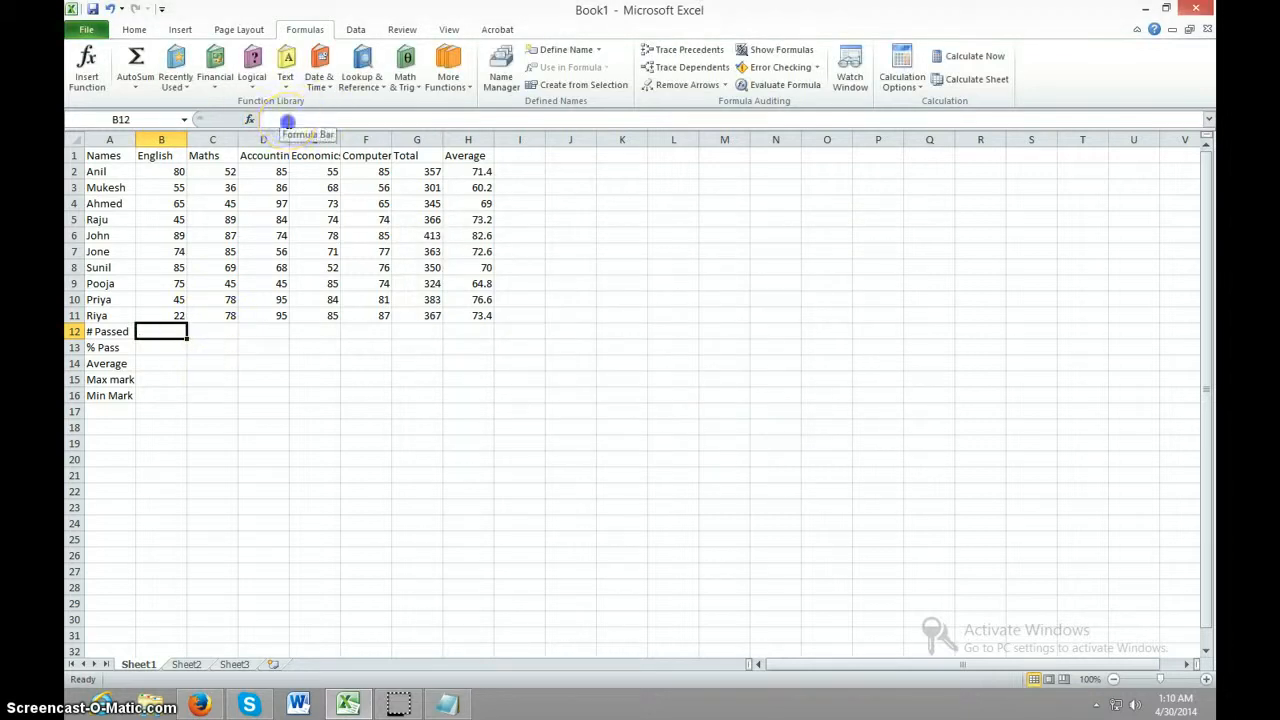
Insert a COUNTIF function in cell B12 with the range B2:B11 and the criteria >=50
left_click(288, 121)
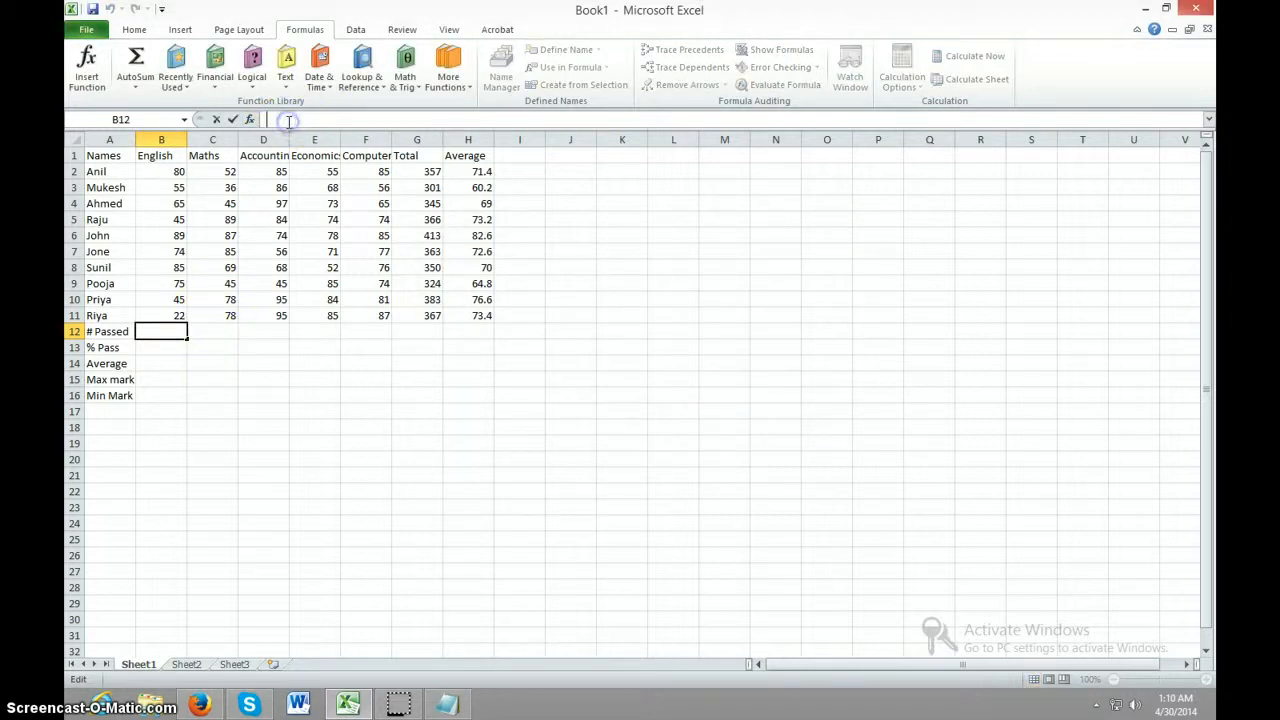
left_click(84, 66)
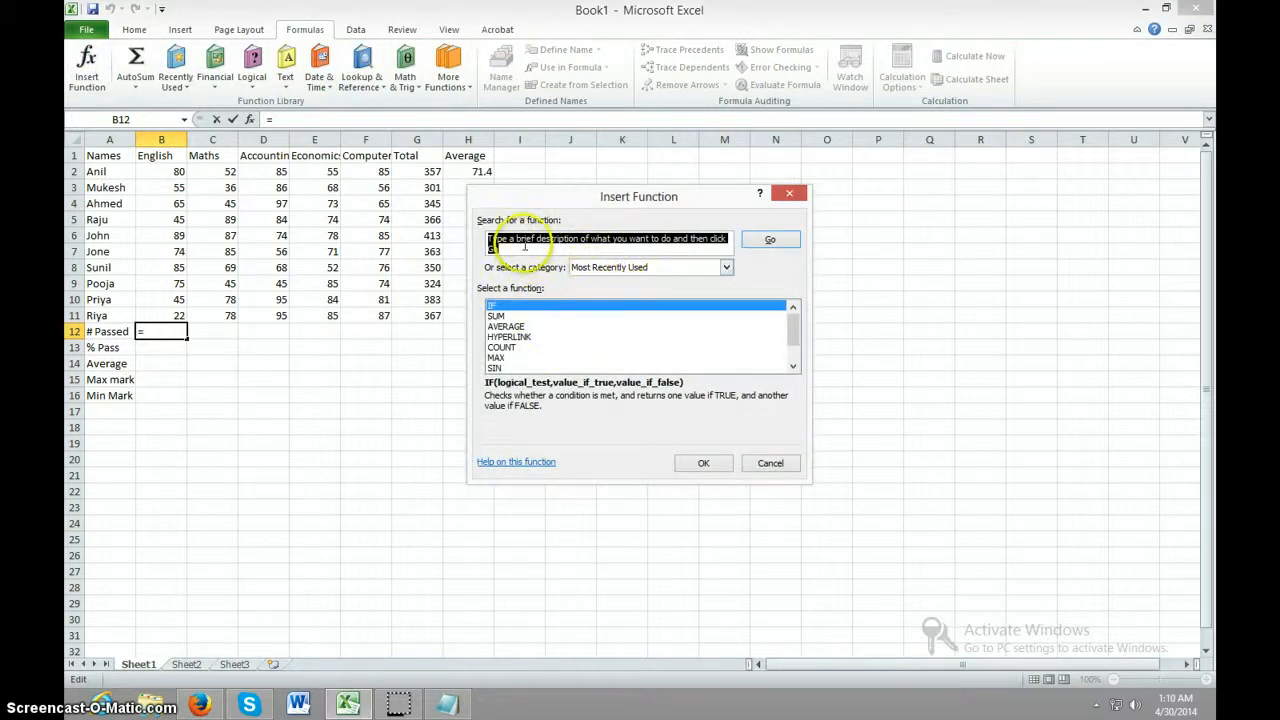
type("countif")
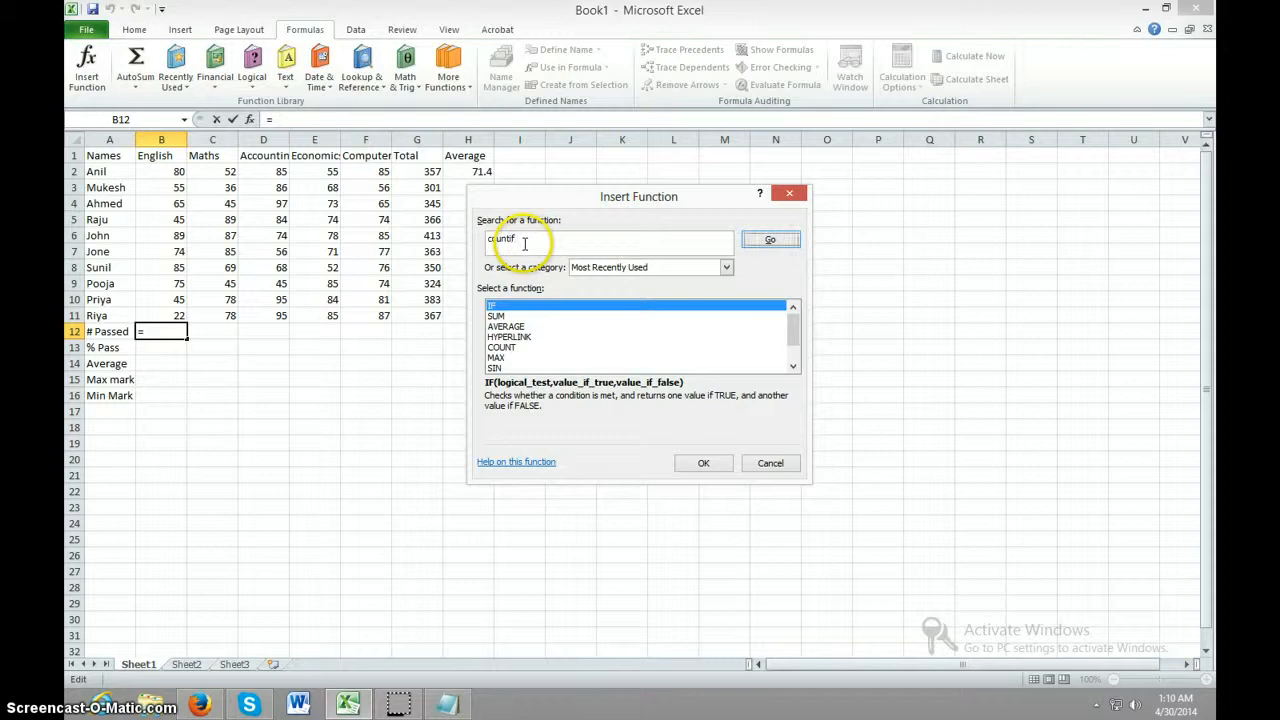
key("Return")
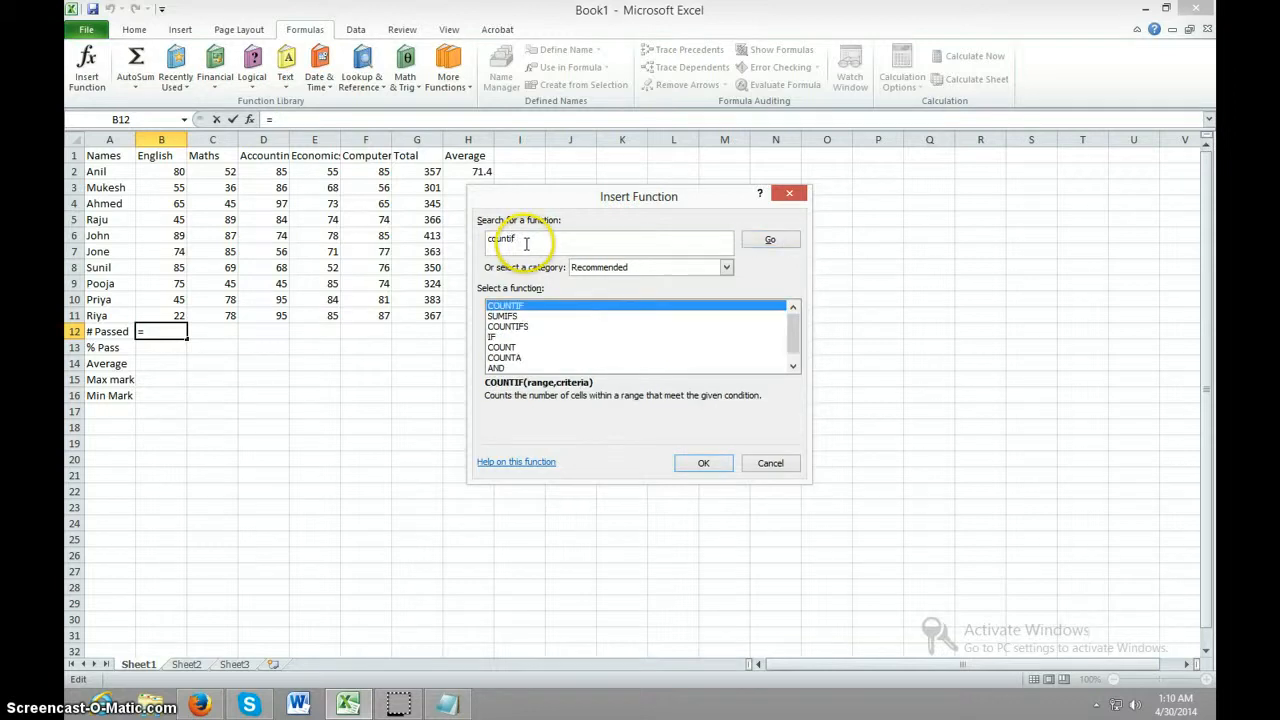
left_click(697, 462)
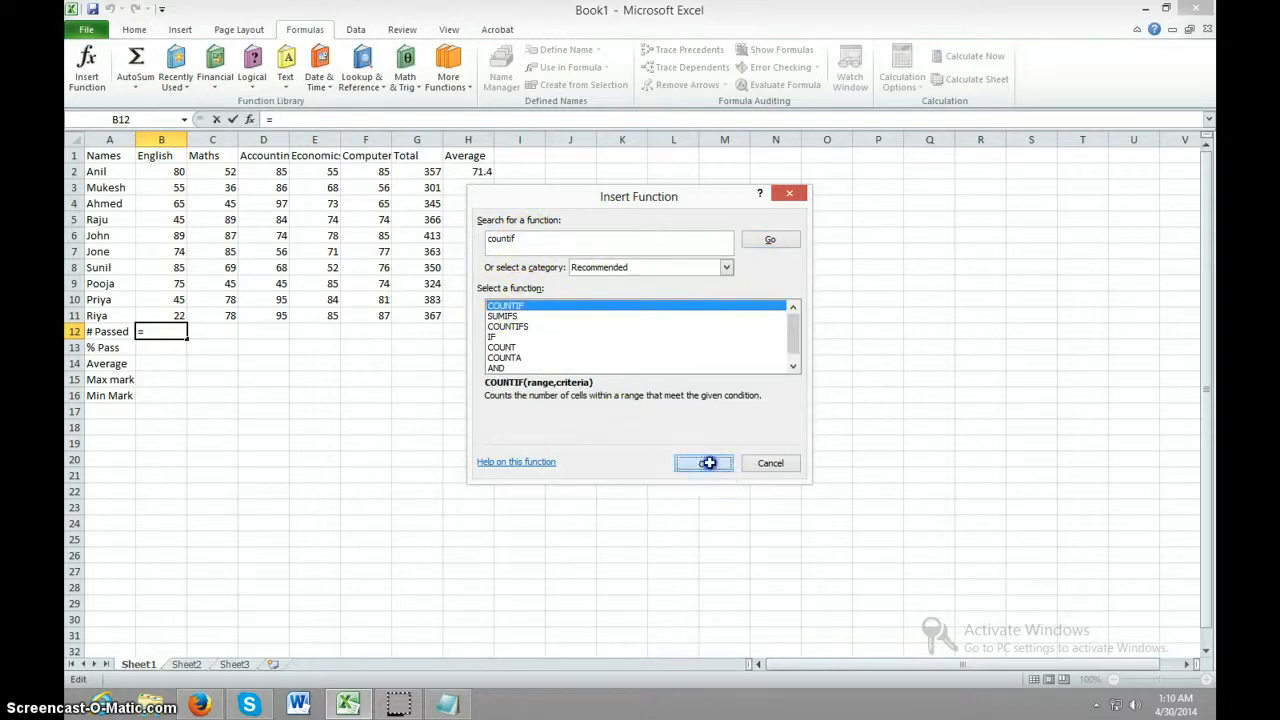
left_click_drag(168, 173, 163, 313)
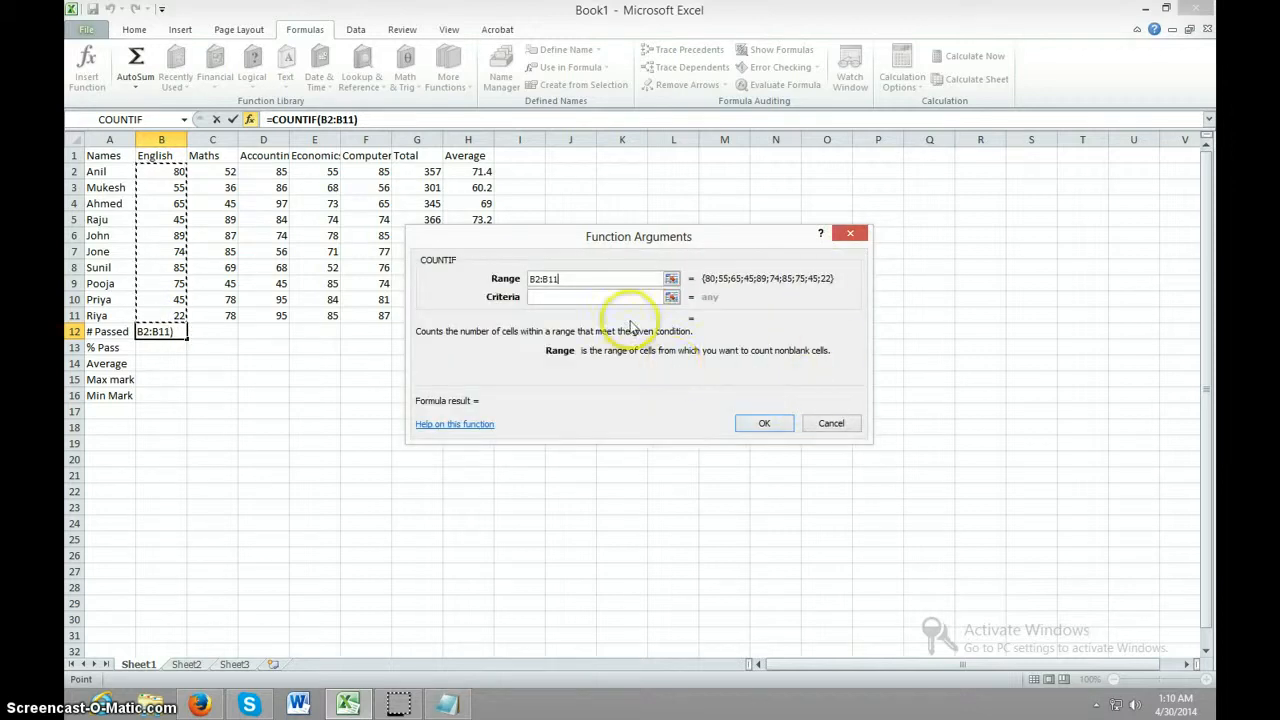
left_click(597, 296)
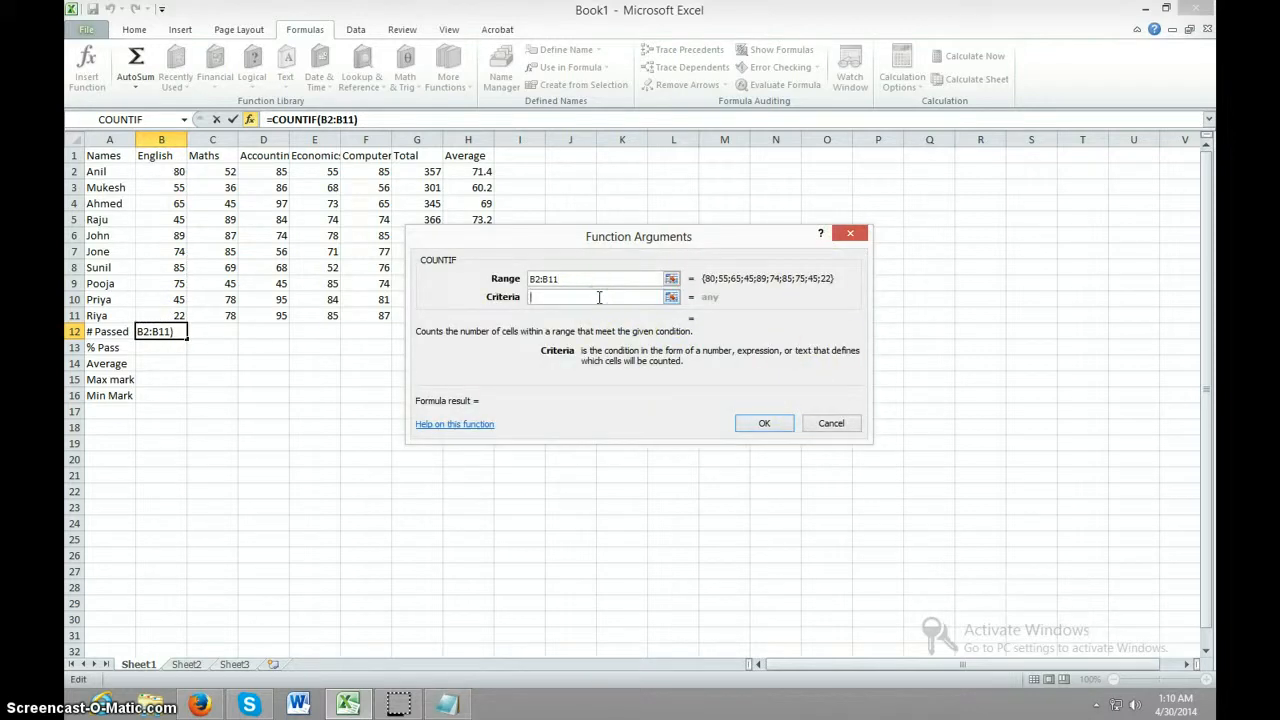
type(">=50")
left_click(610, 298)
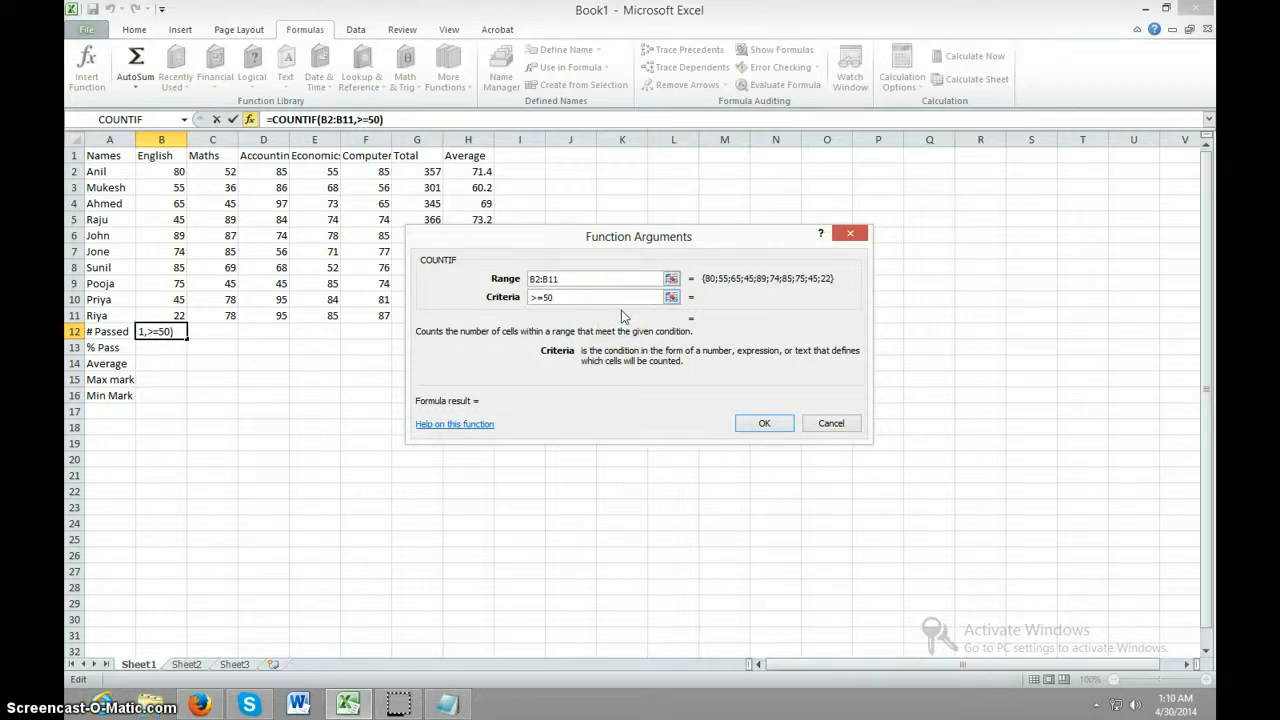
left_click(763, 425)
left_click(211, 376)
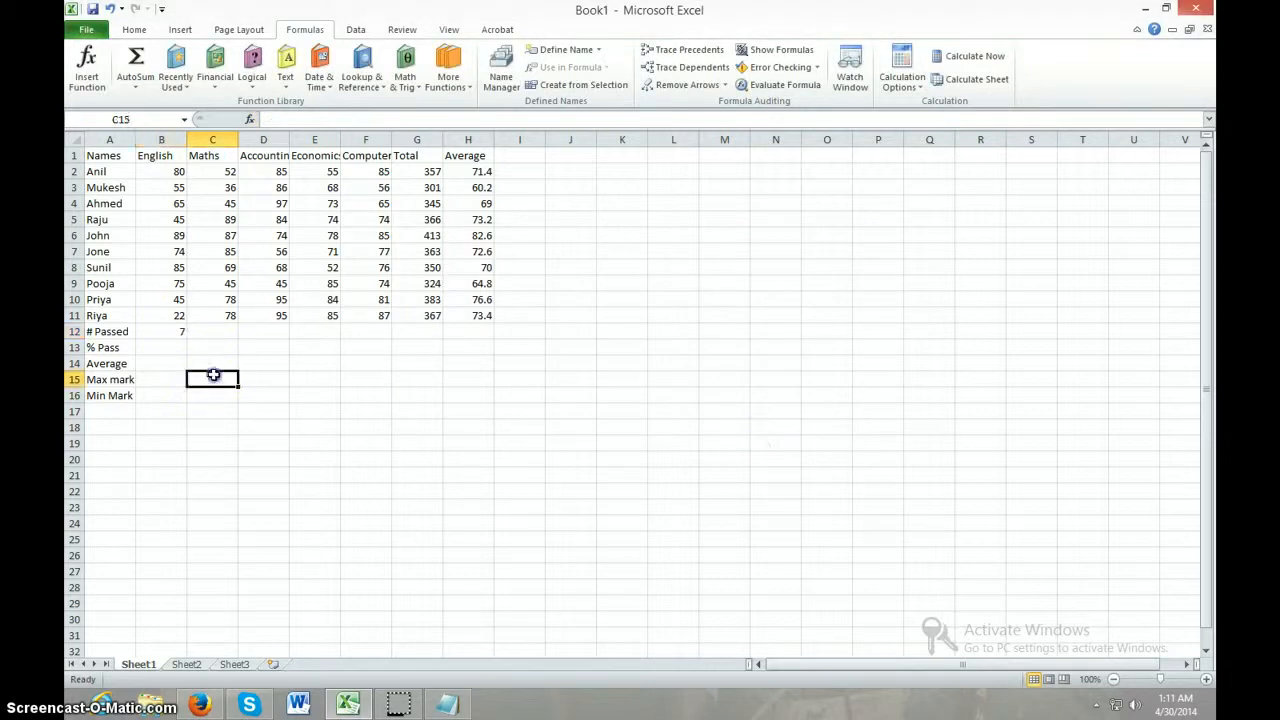
Check the # Passed formula in B12 against the individual passing English marks in column B
left_click(175, 334)
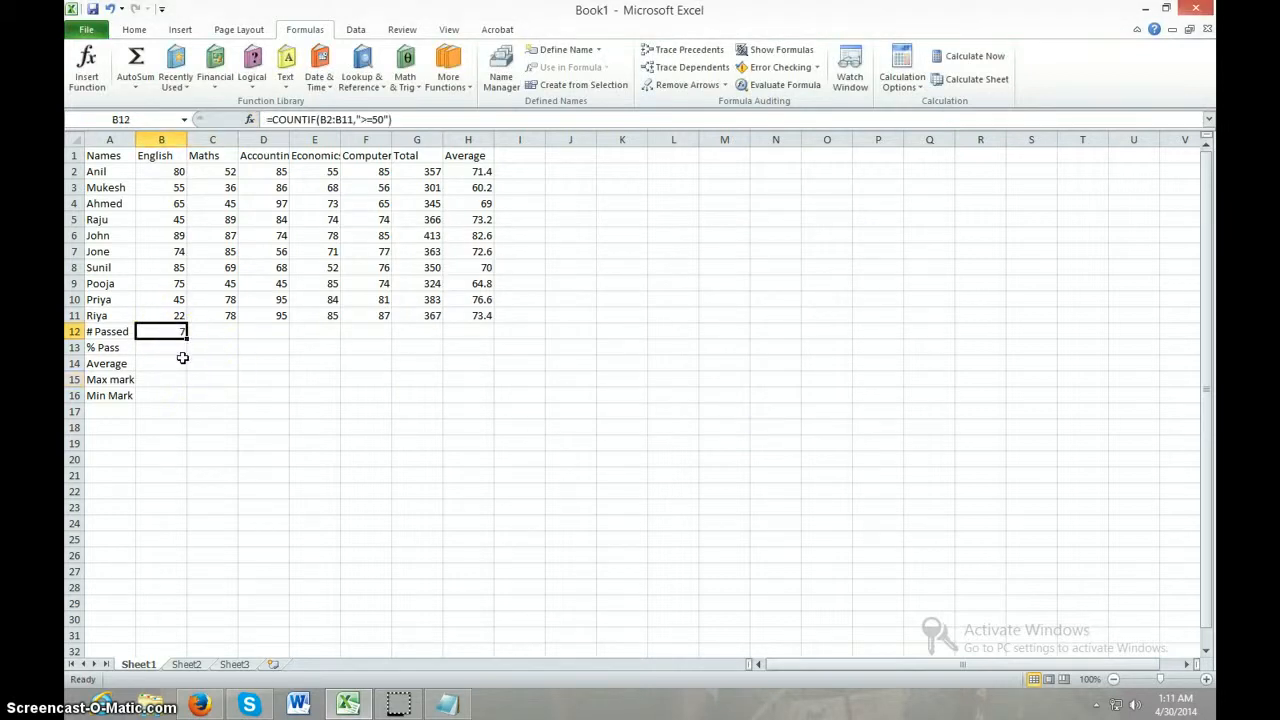
left_click(182, 172)
left_click(180, 189)
left_click(178, 205)
left_click(177, 236)
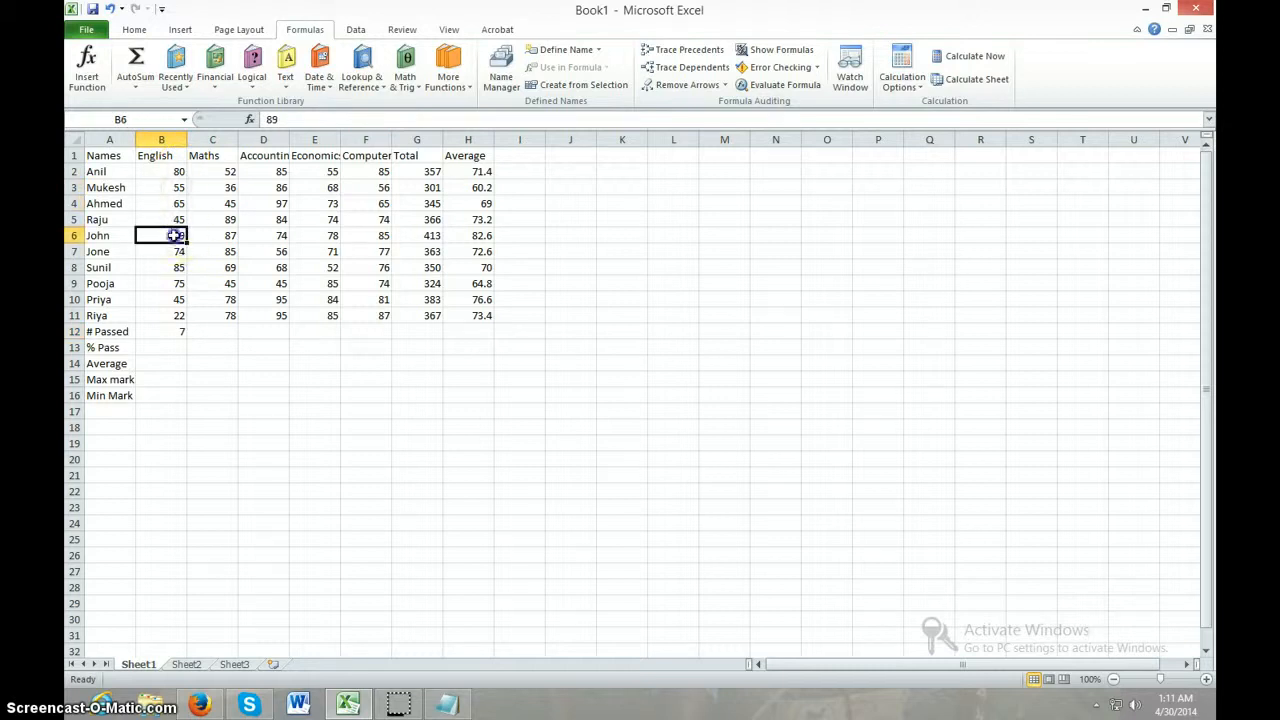
left_click(177, 251)
left_click(177, 267)
left_click(177, 283)
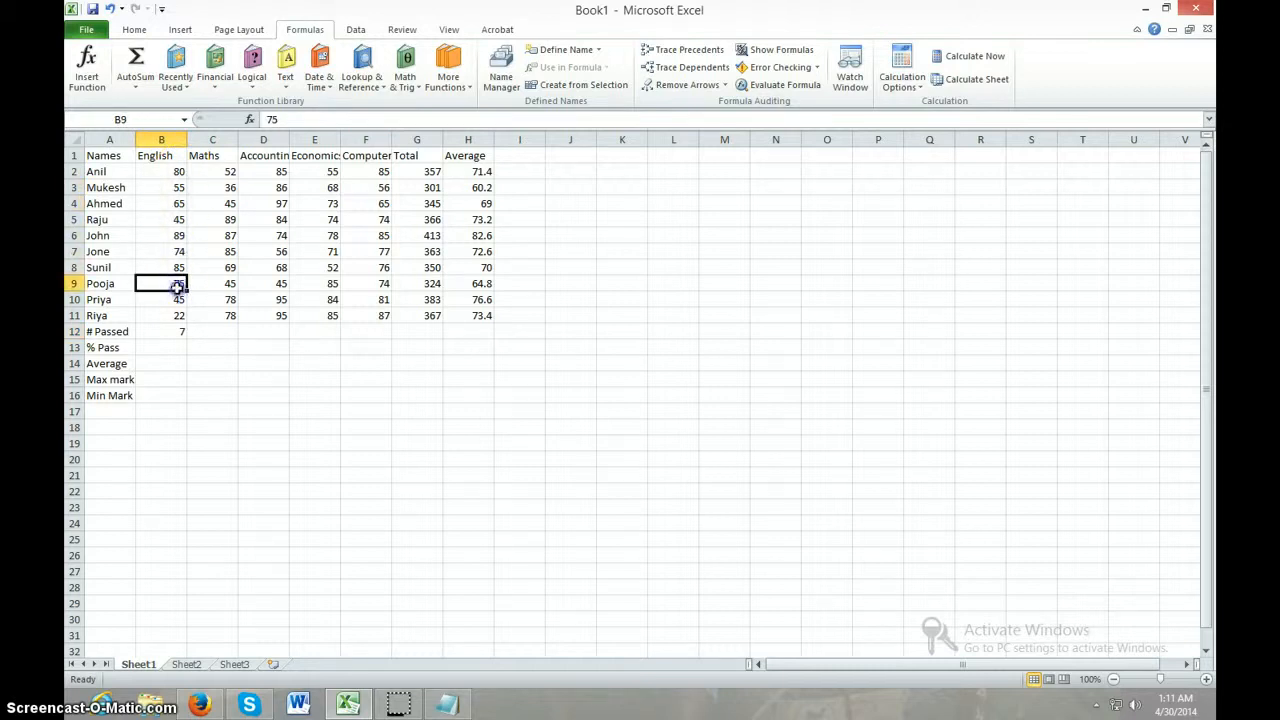
Fill the COUNTIF formula from B12 across the # Passed row to cell F12
left_click(175, 331)
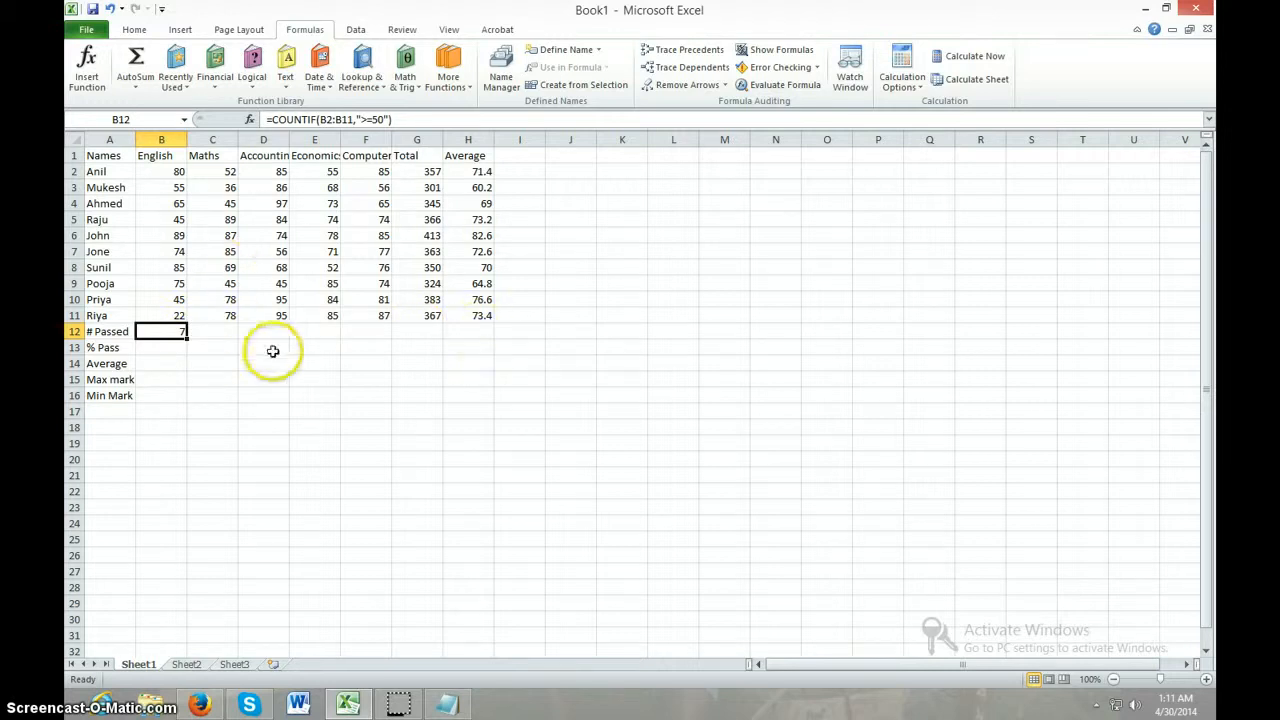
left_click_drag(188, 340, 378, 335)
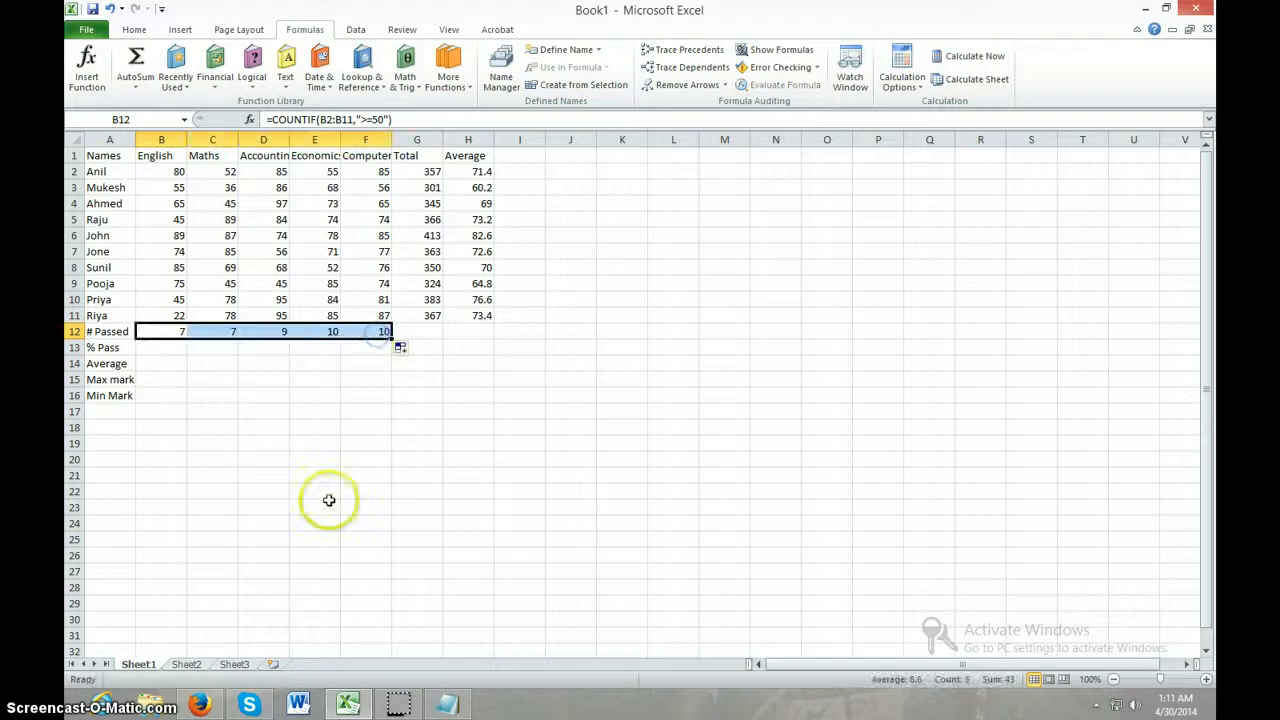
left_click(352, 462)
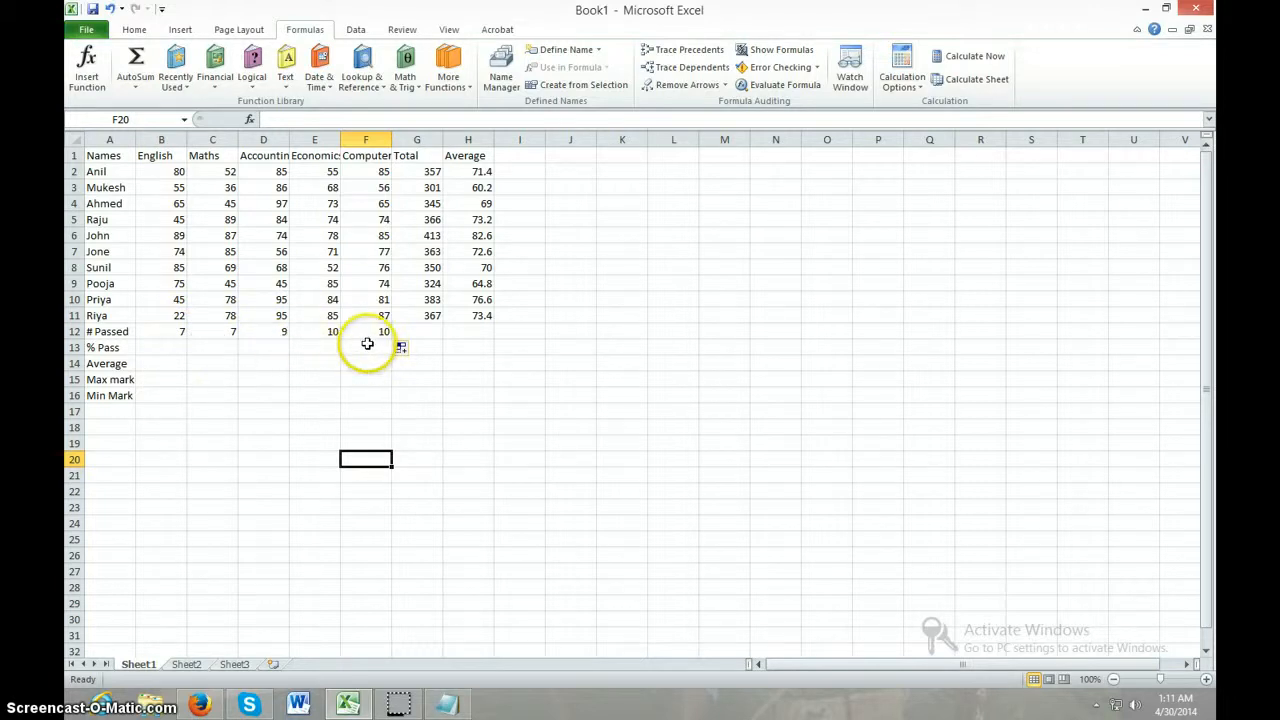
Calculate the English pass percentage in cell B13 with the formula =B12/10*100
left_click(250, 378)
left_click(167, 350)
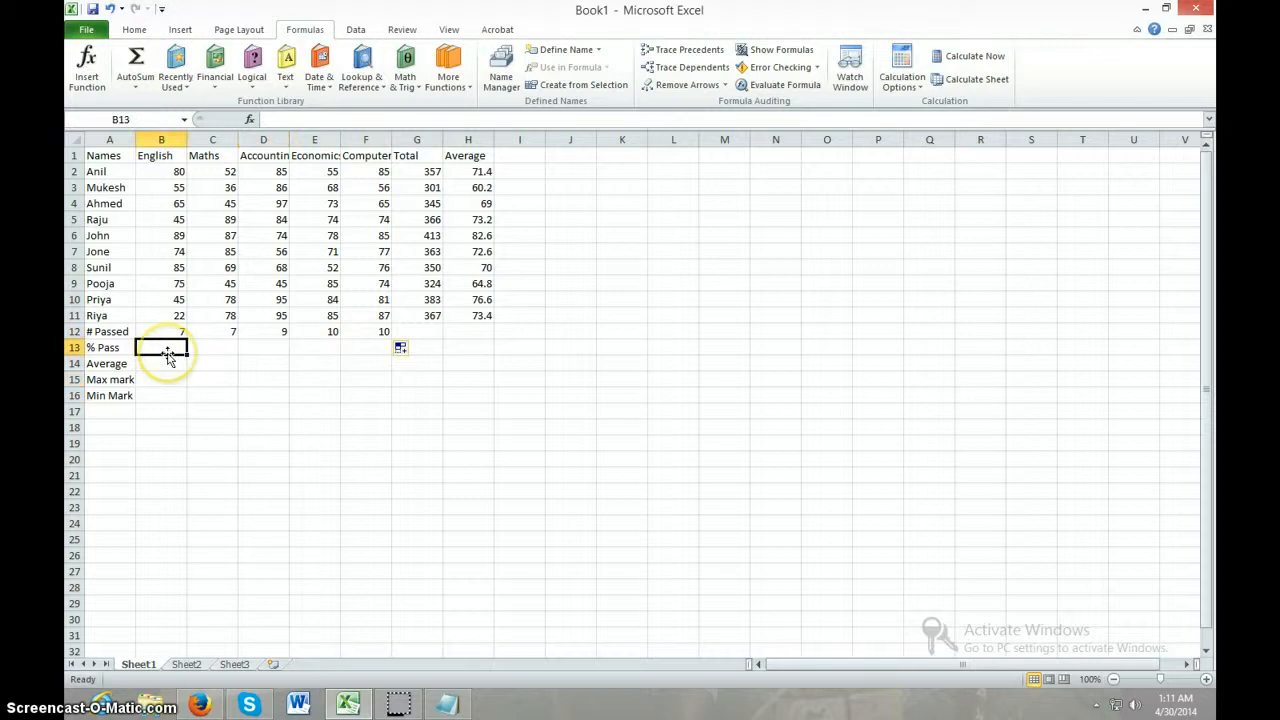
type("=")
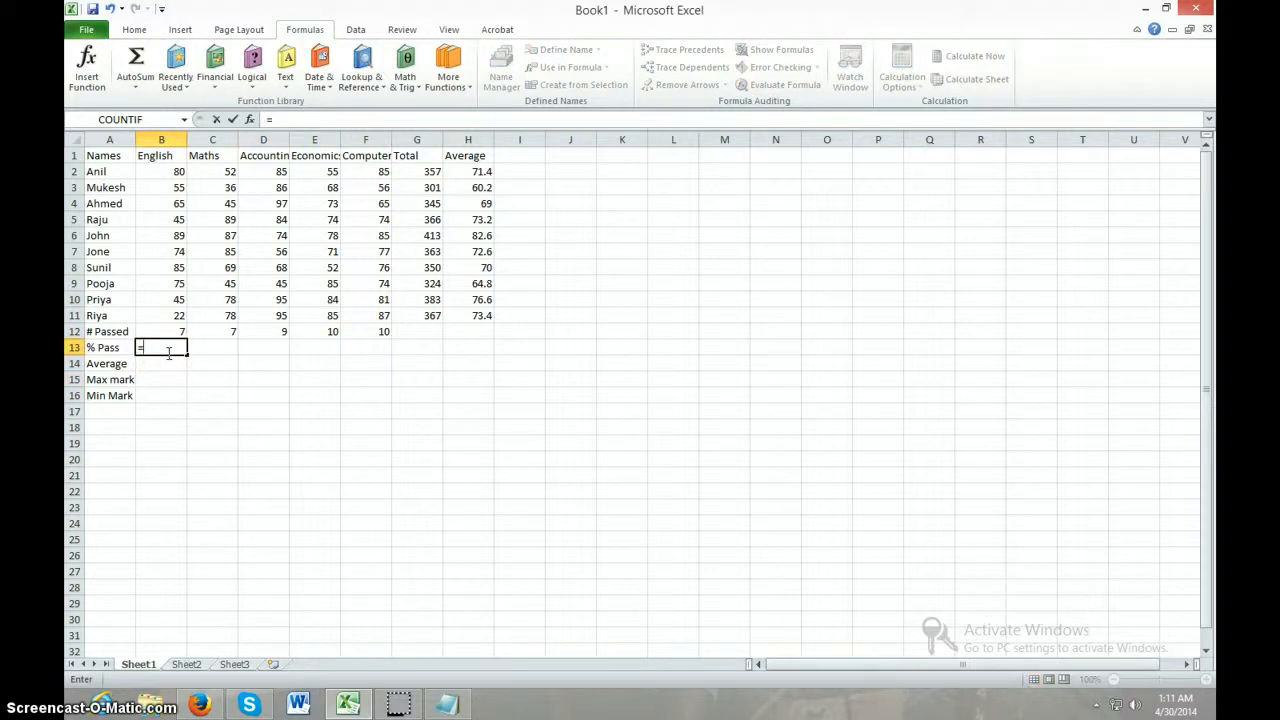
left_click(161, 331)
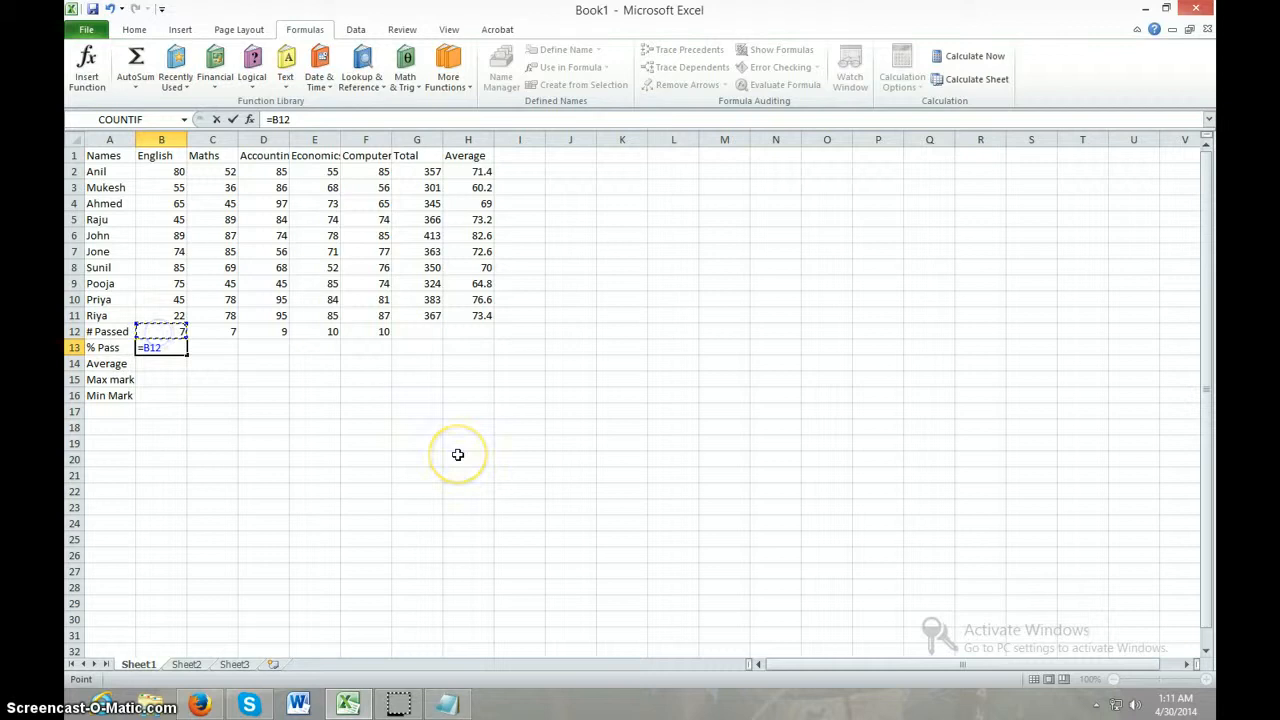
type("/")
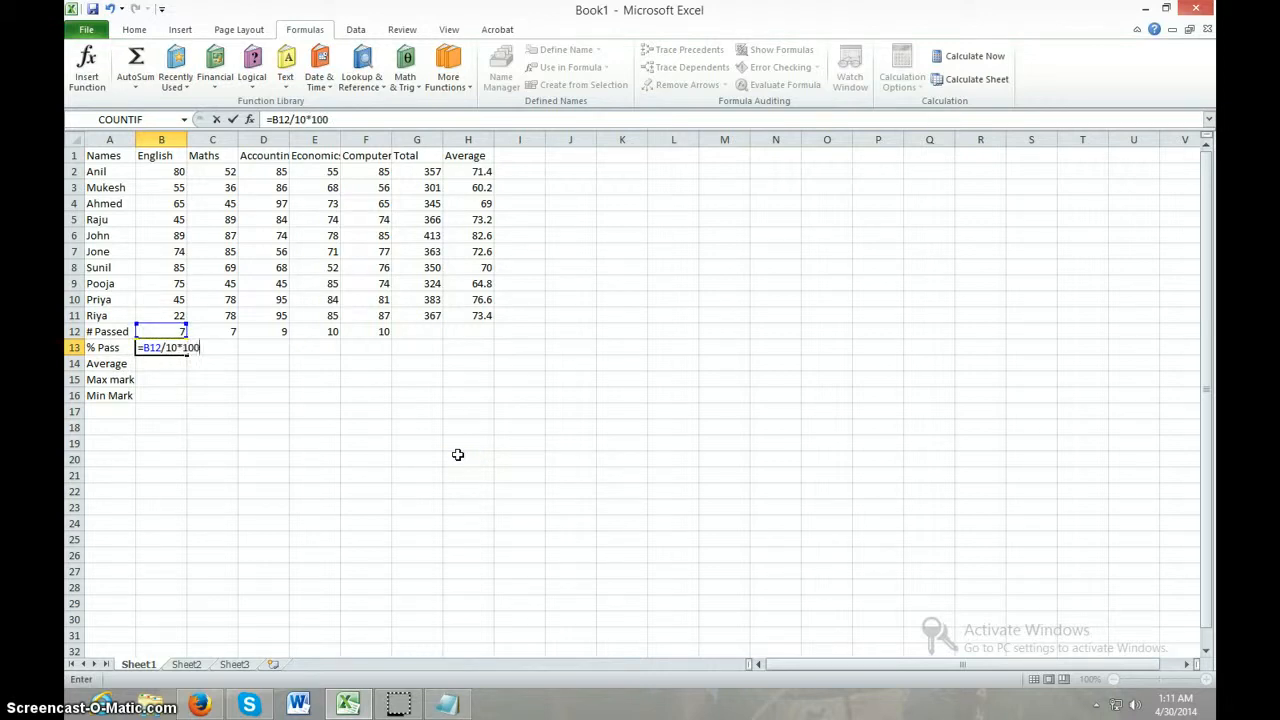
type("10*100")
key("Return")
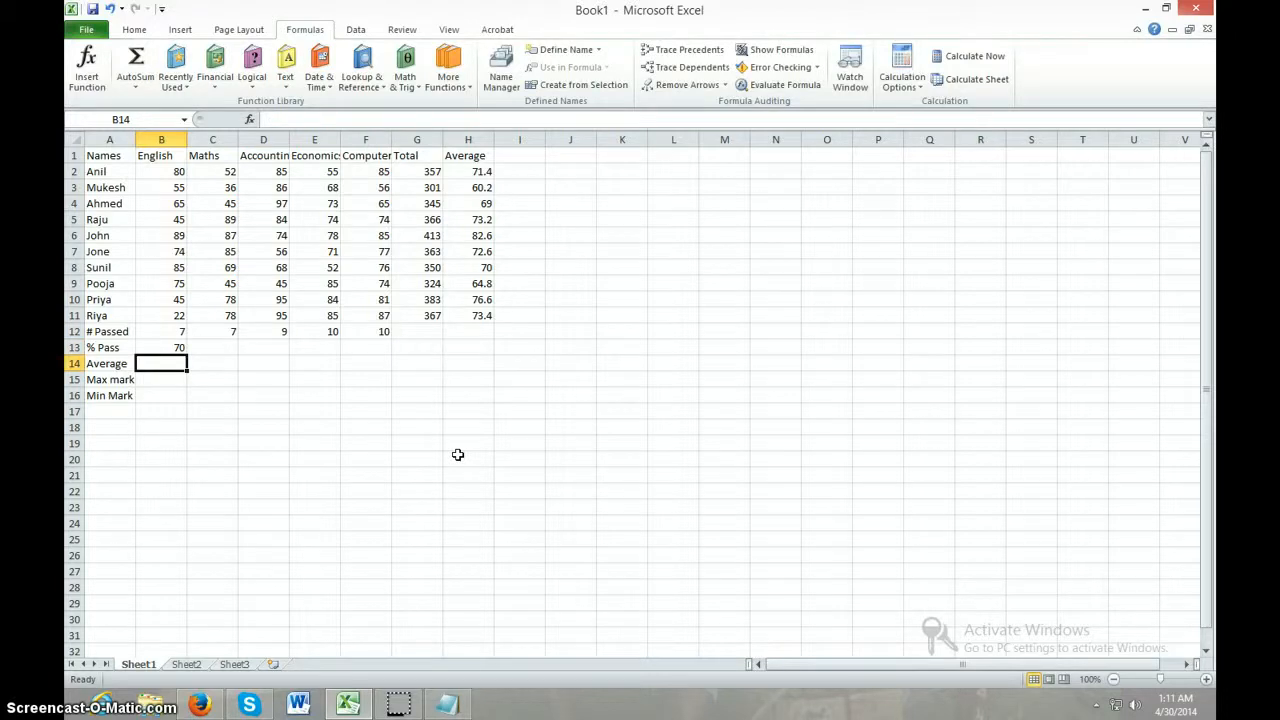
Fill the pass percentage formula from B13 across the % Pass row to F13 and check the formula for each subject
left_click(229, 426)
left_click(181, 347)
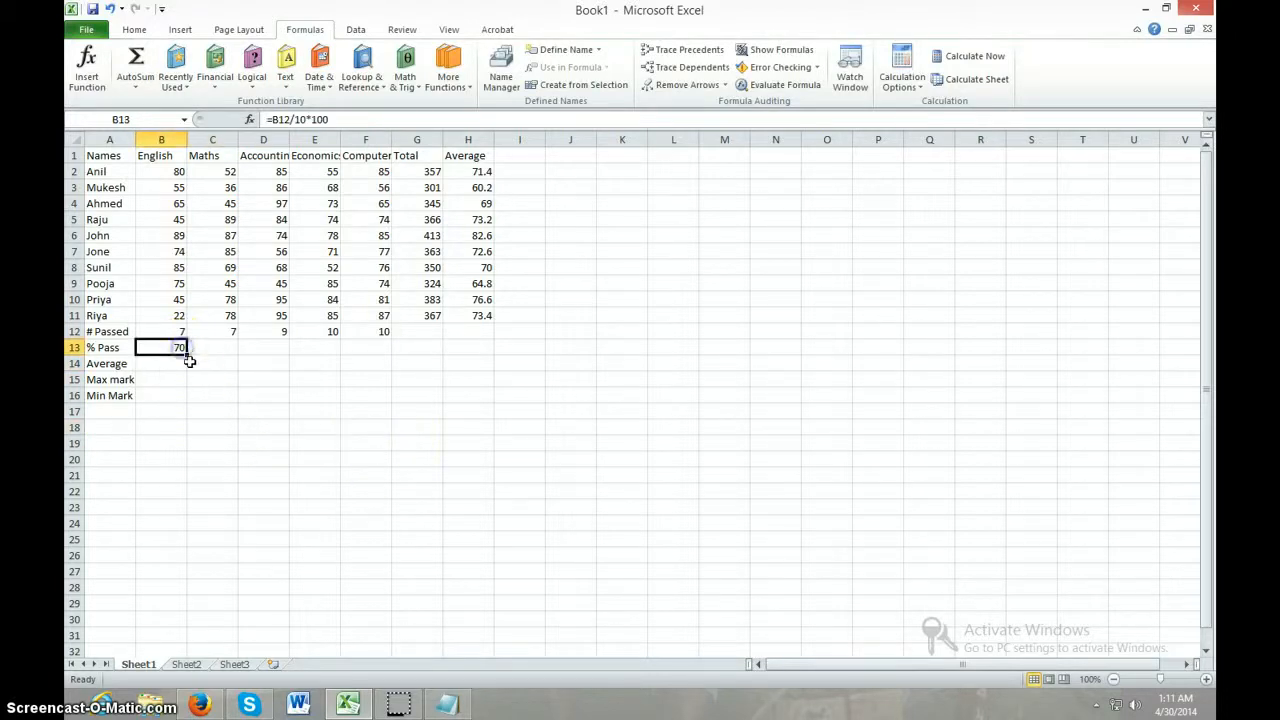
left_click_drag(186, 351, 390, 352)
left_click(418, 485)
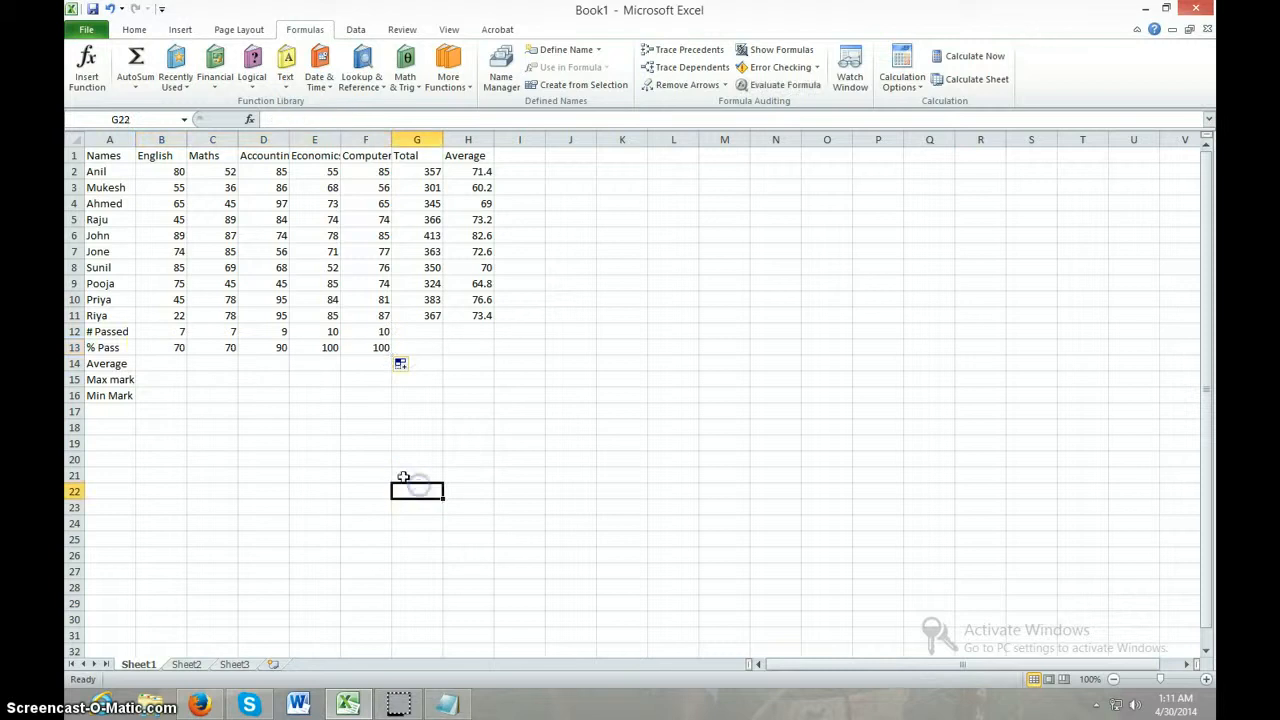
left_click(170, 348)
left_click(205, 347)
left_click(264, 348)
left_click(316, 348)
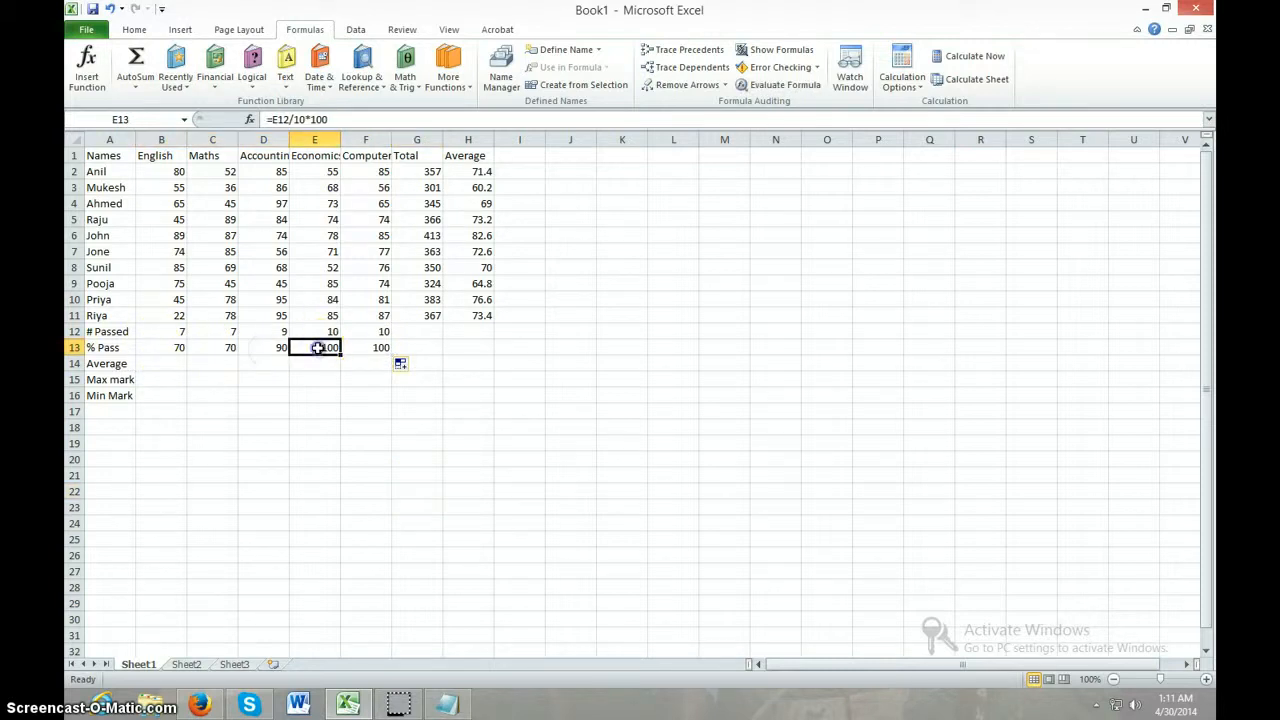
left_click(370, 348)
left_click(346, 440)
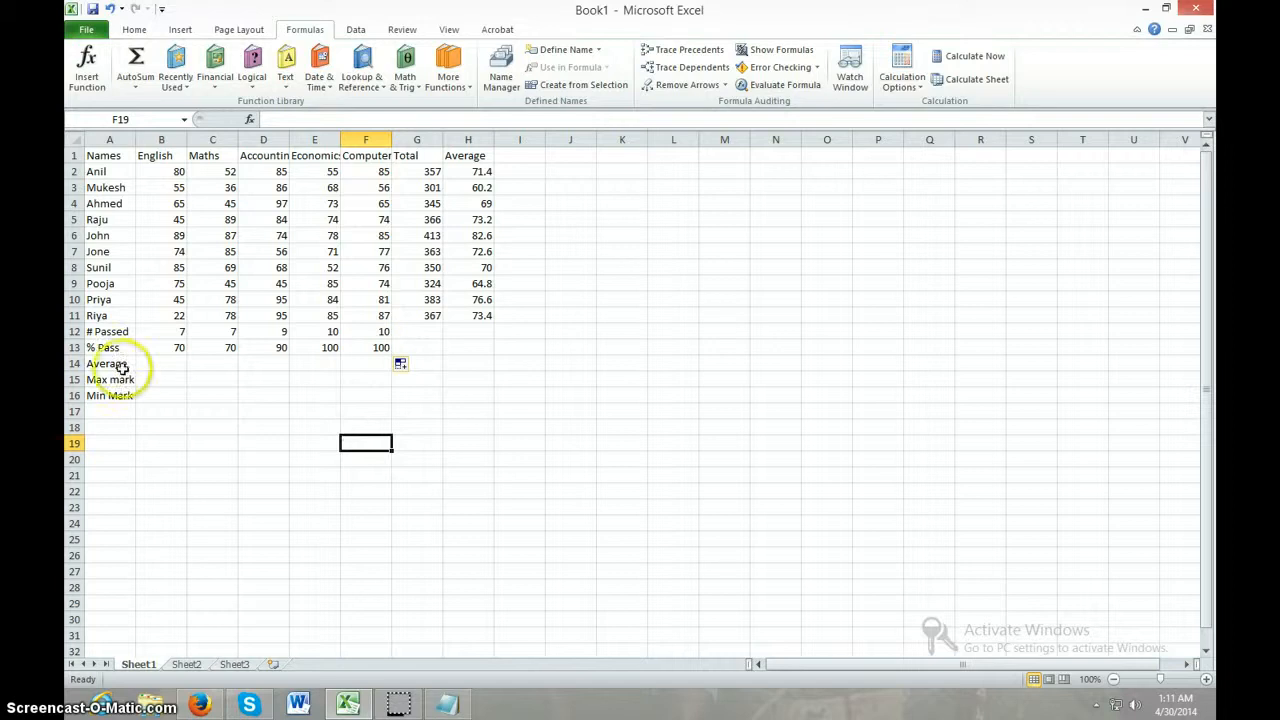
Calculate the average English mark in cell B14 with the formula =AVERAGE(B2:B11)
left_click(160, 363)
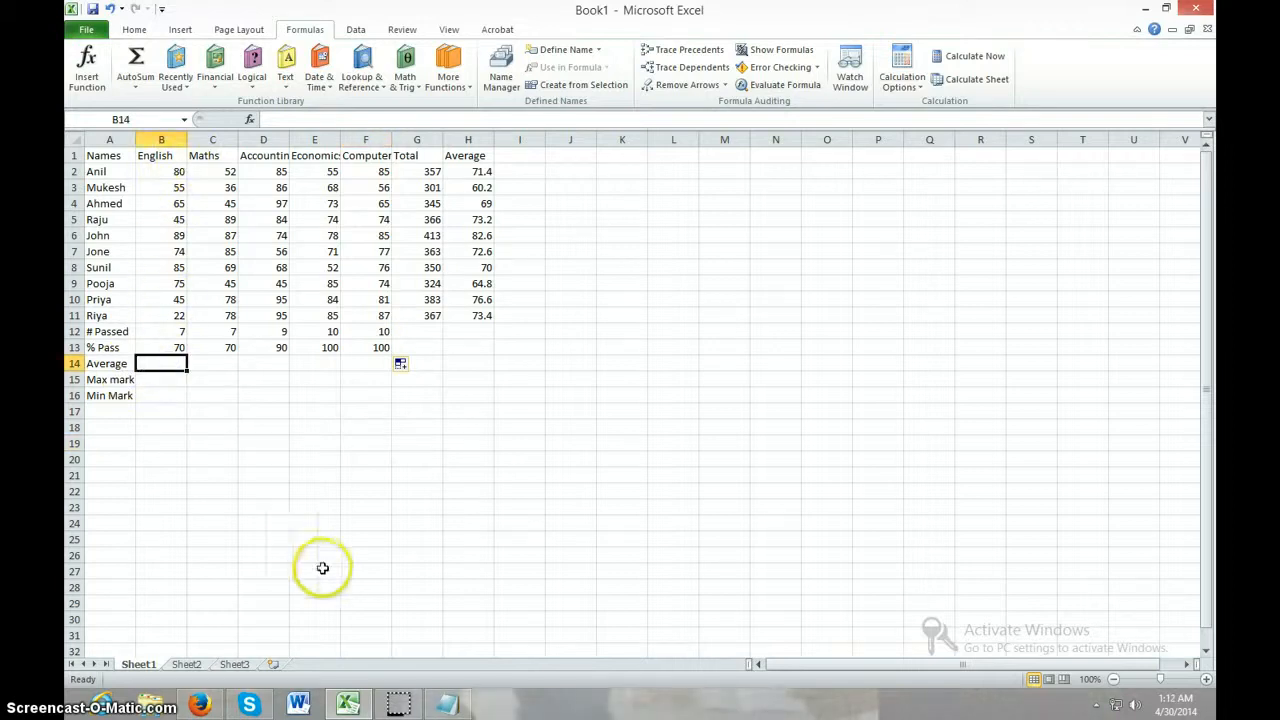
type("=")
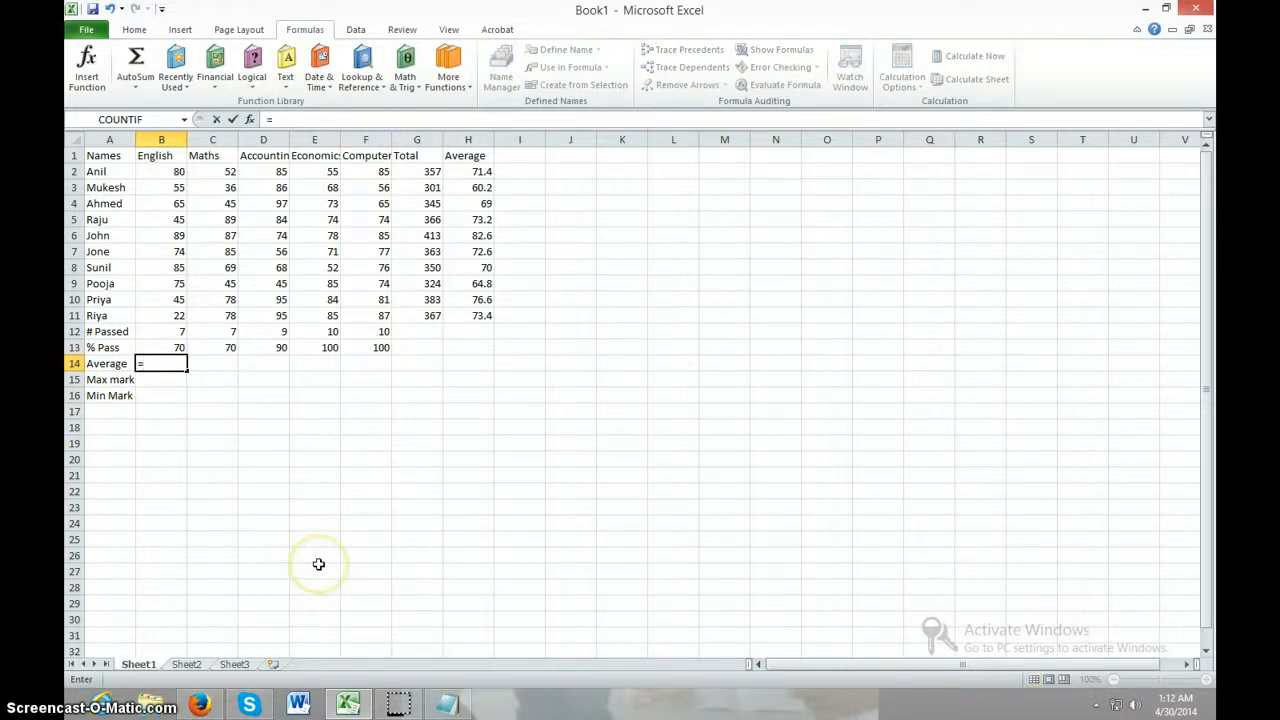
type("avrage")
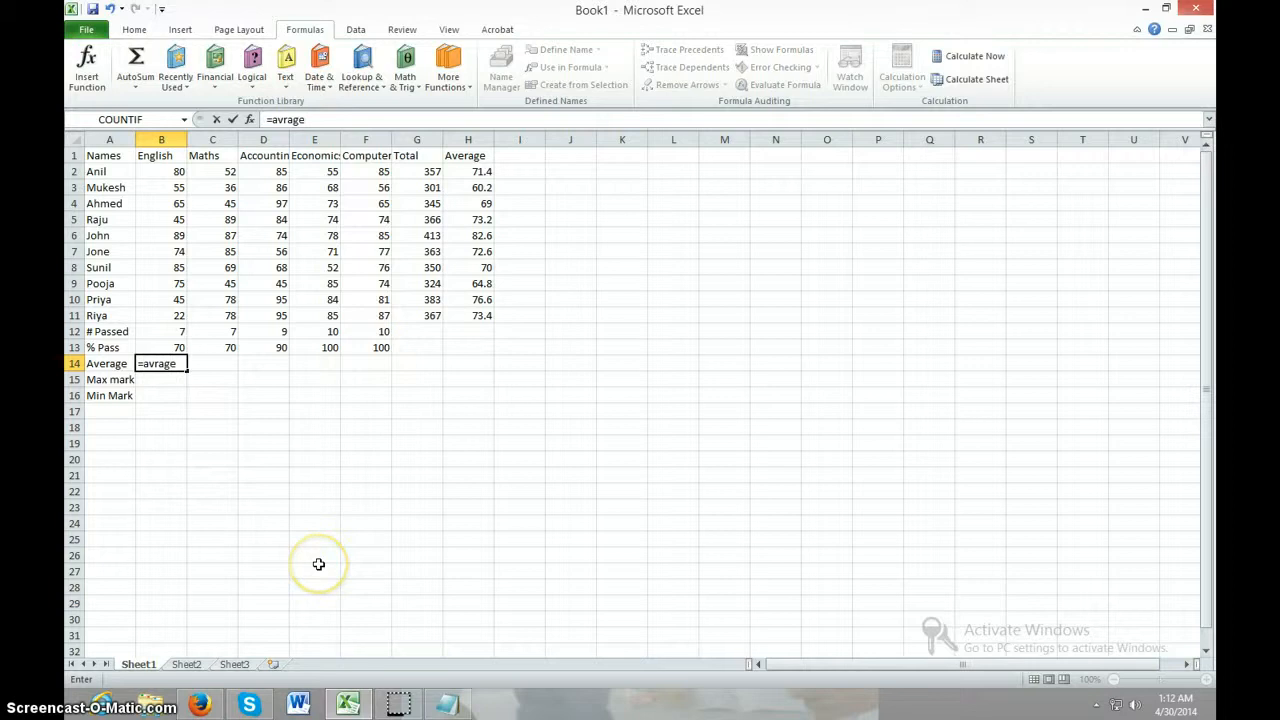
key("BackSpace")
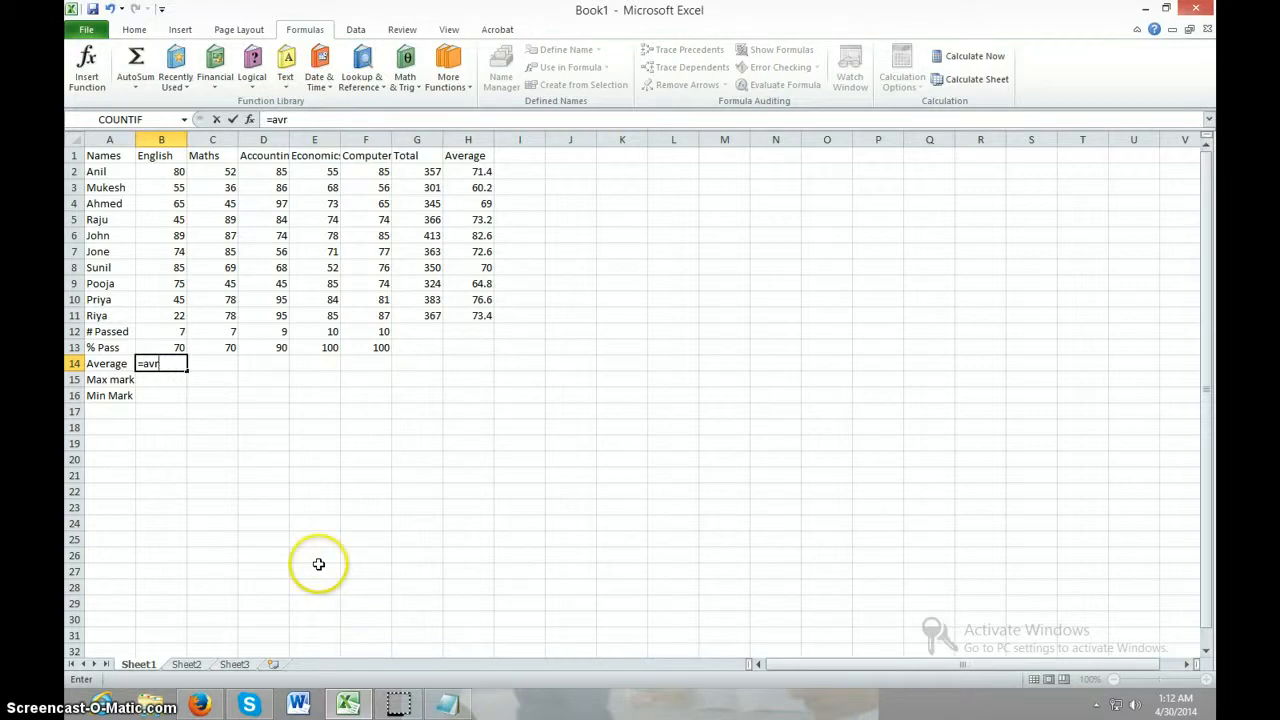
key("BackSpace")
type("erag")
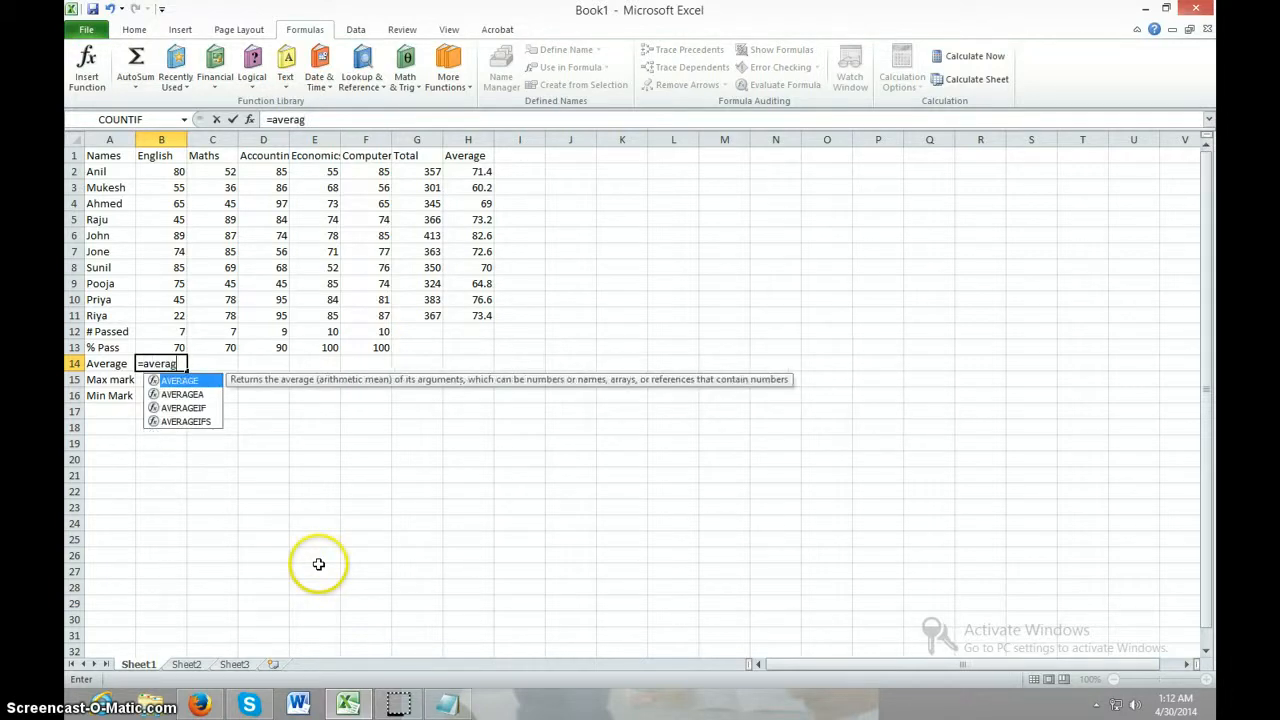
type("e")
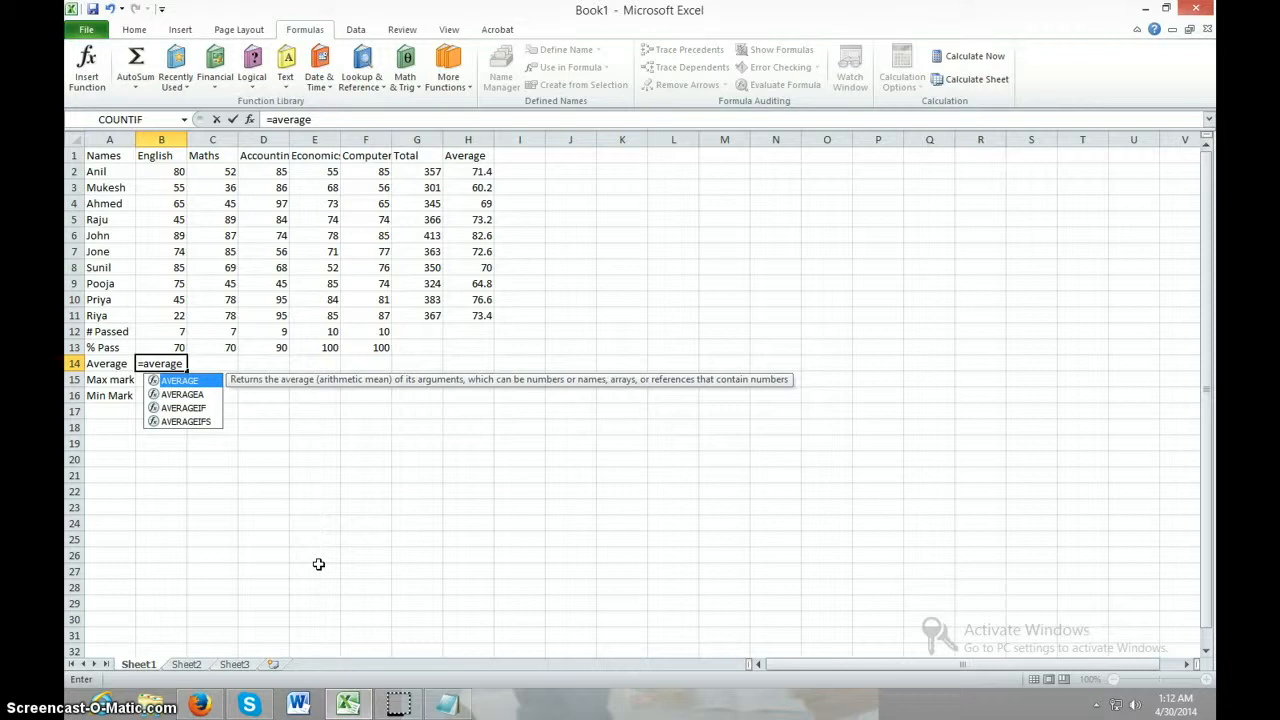
type("(")
left_click_drag(151, 171, 151, 308)
type(")")
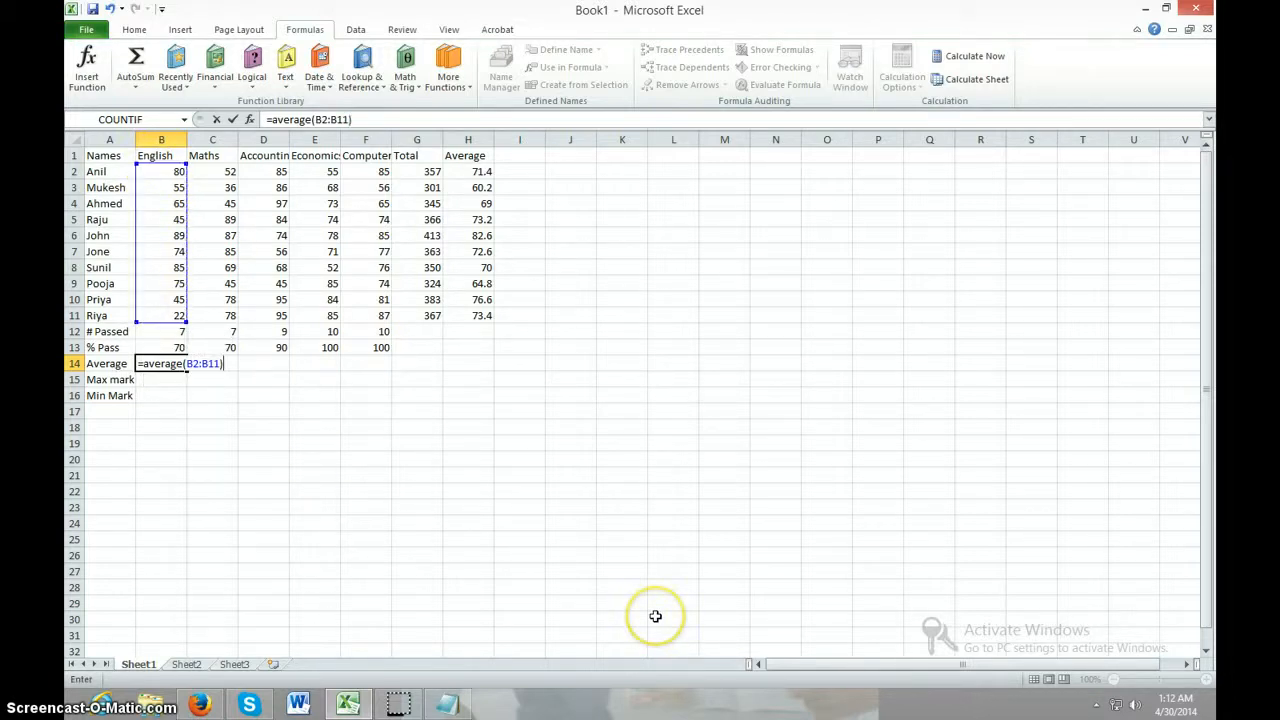
key("Return")
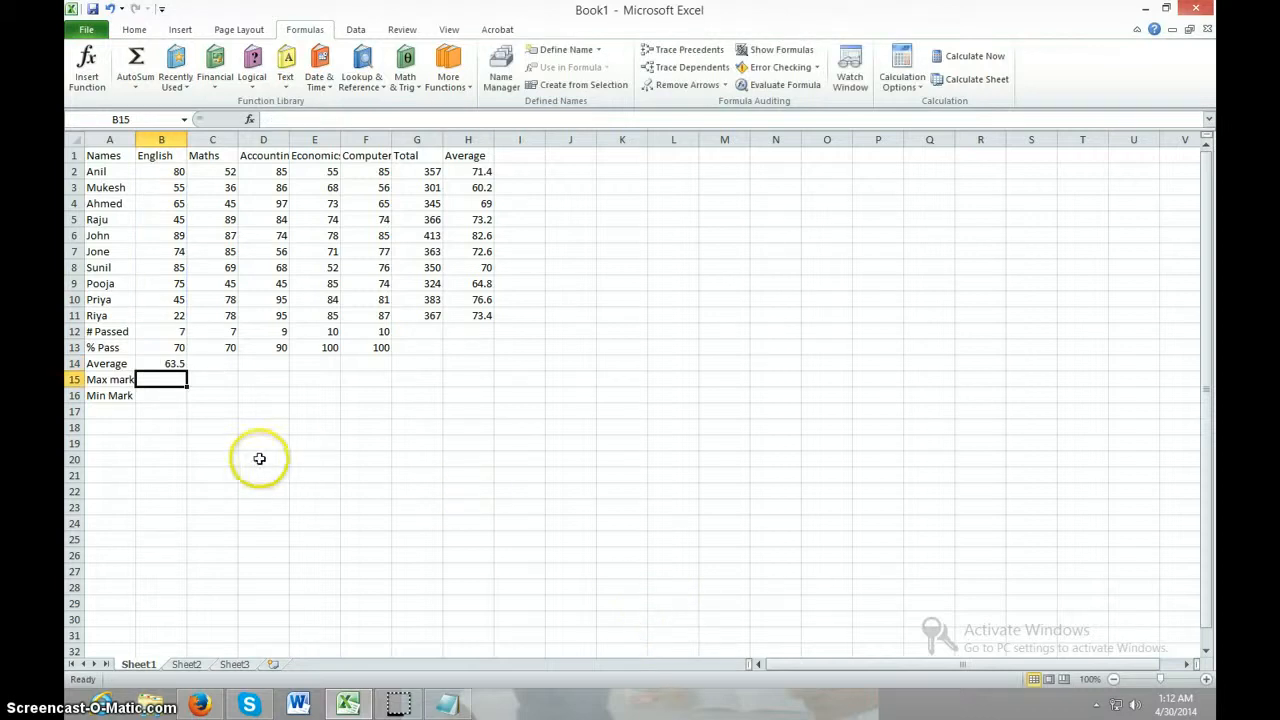
Fill the AVERAGE formula from B14 across the Average row to cell F14
left_click(257, 458)
left_click(178, 364)
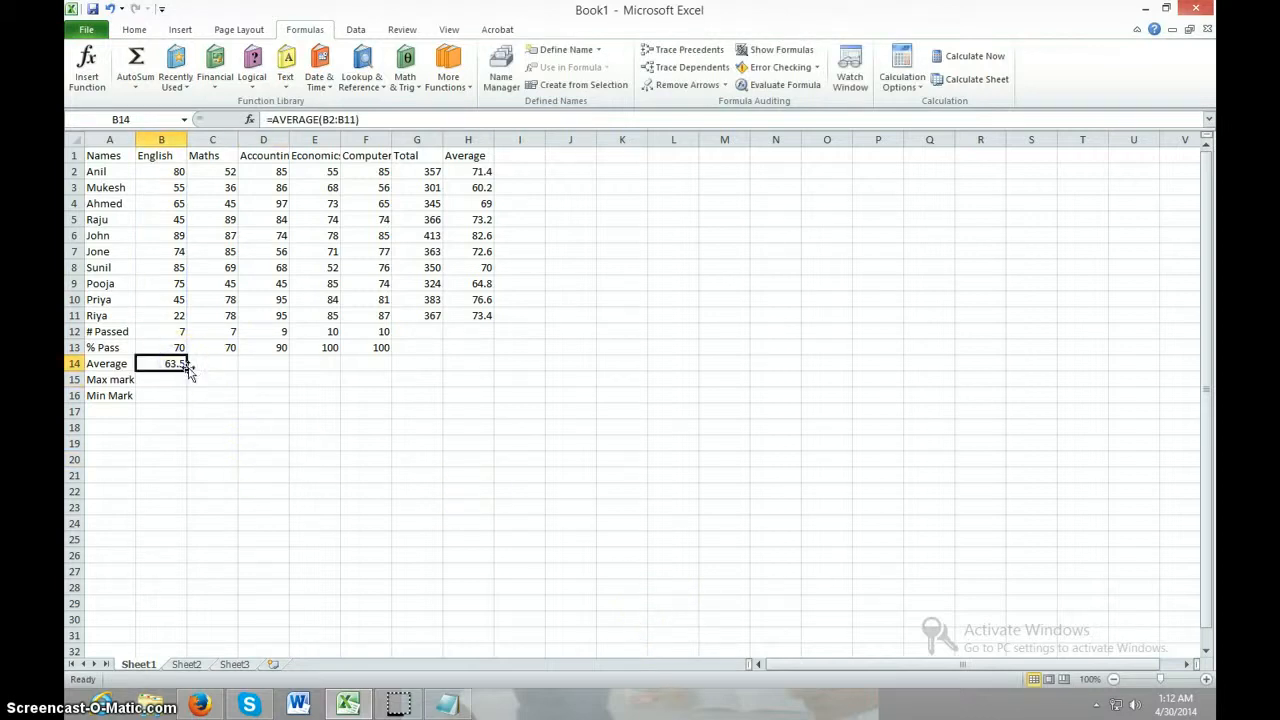
left_click_drag(187, 370, 388, 367)
left_click(325, 446)
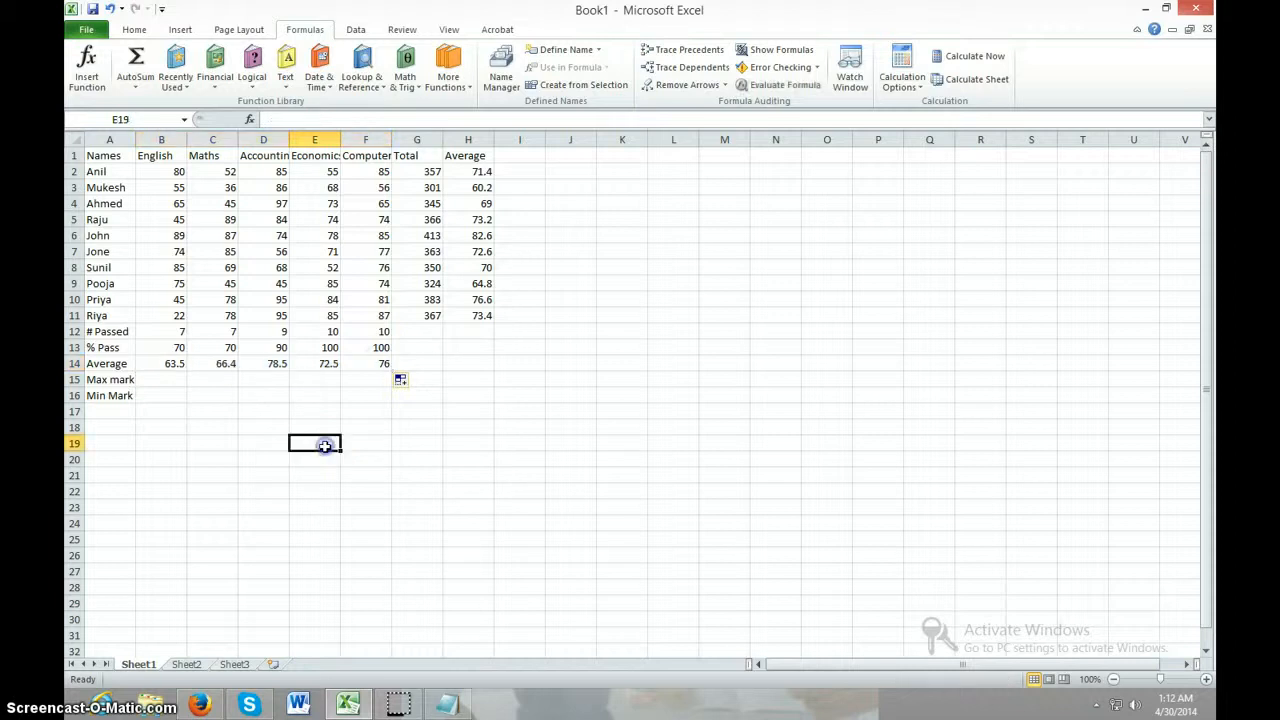
Find the highest English mark in cell B15 with the formula =MAX(B2:B11)
left_click(162, 378)
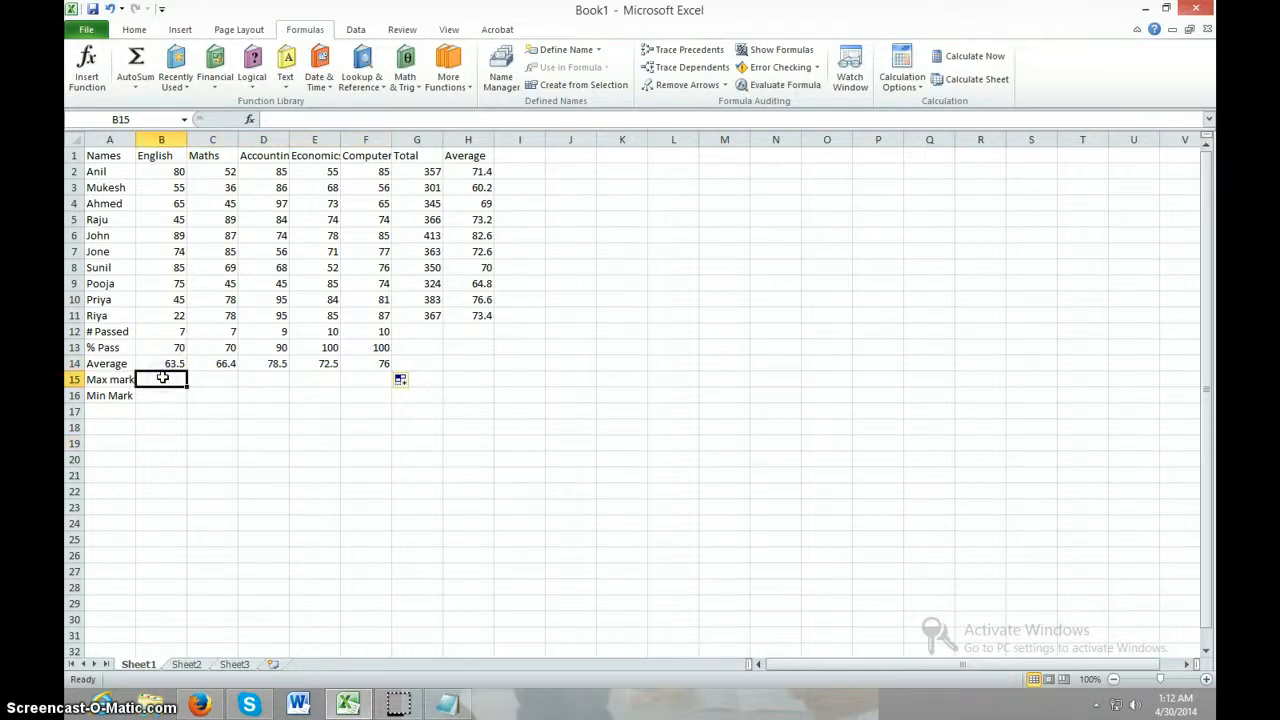
type("=ma")
type("x")
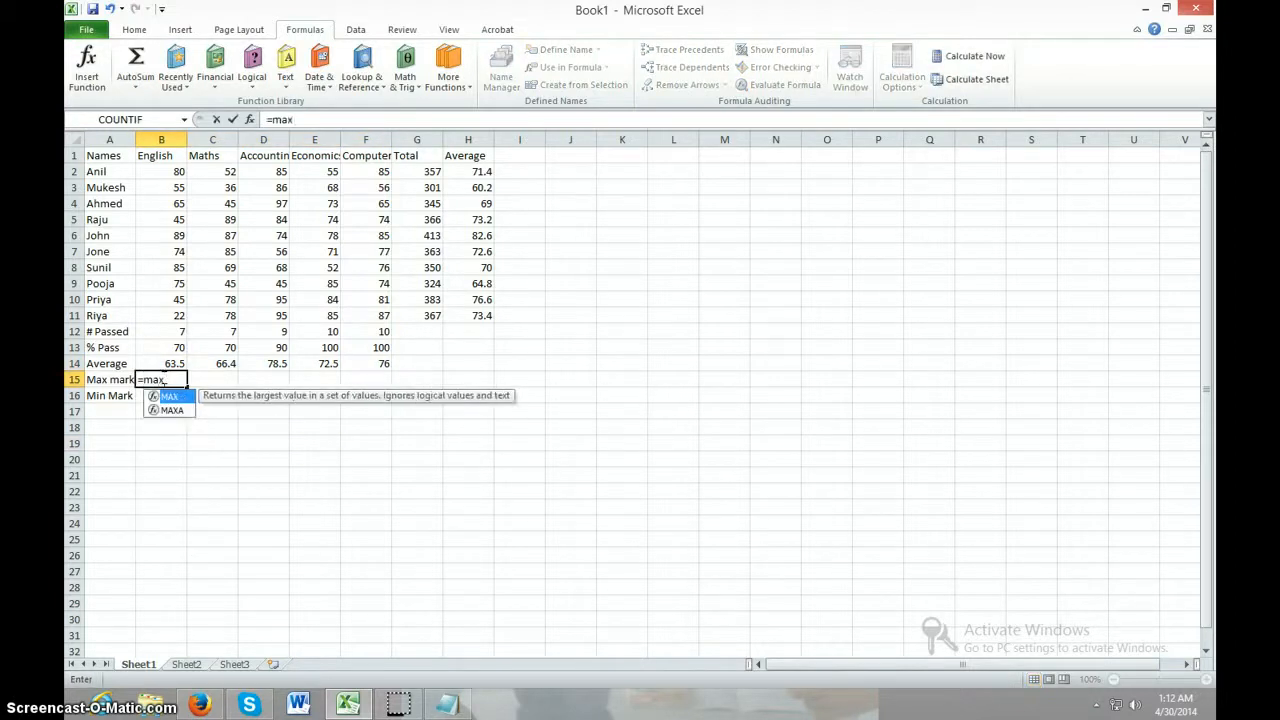
type("(")
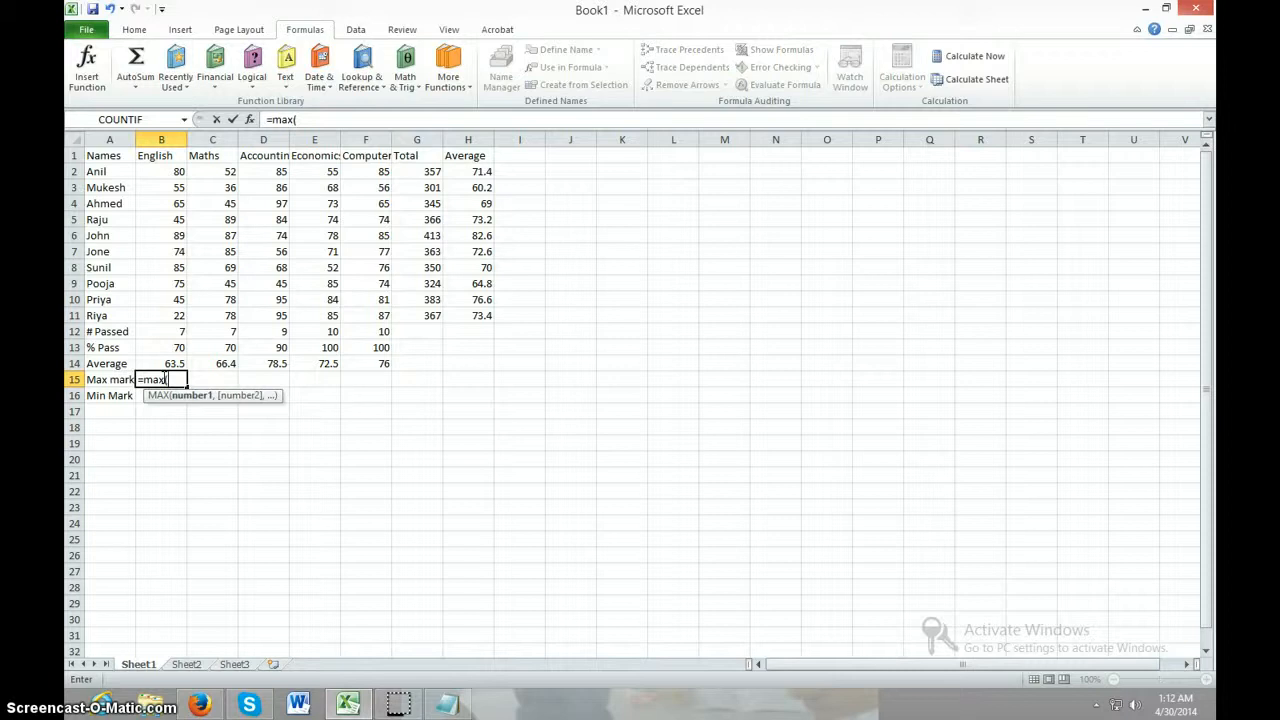
left_click_drag(163, 175, 147, 316)
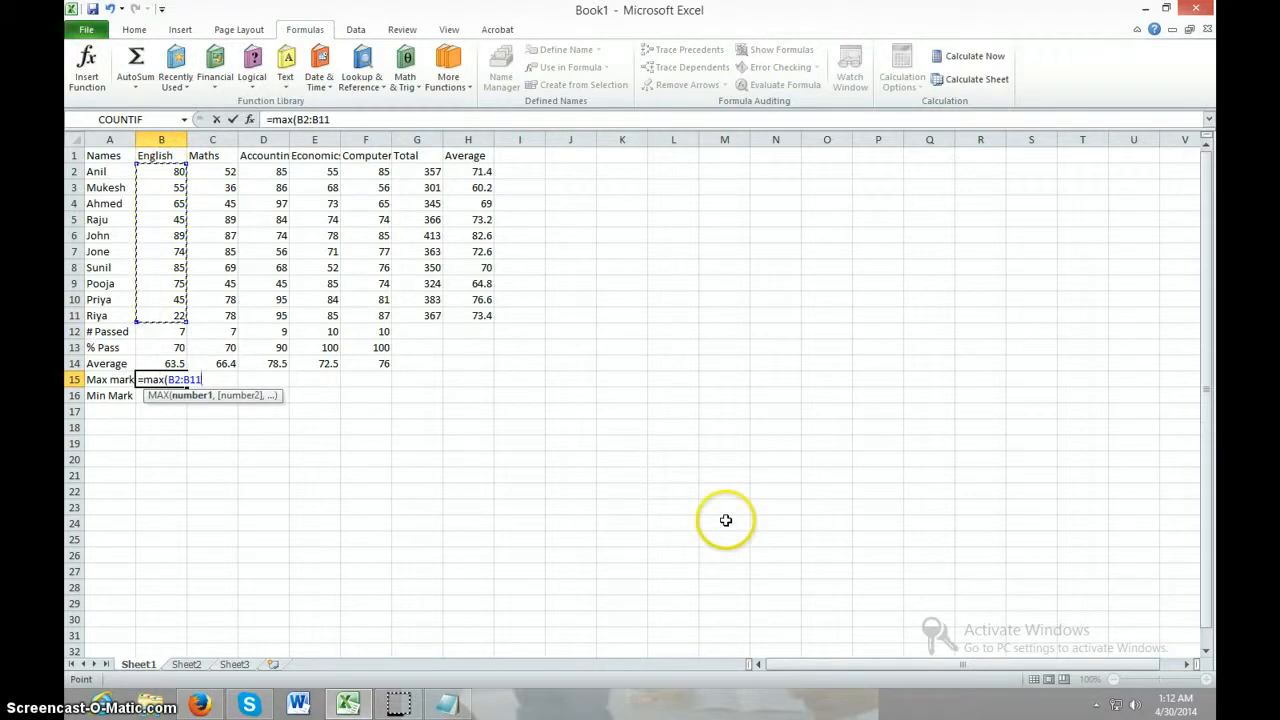
type(")")
key("Return")
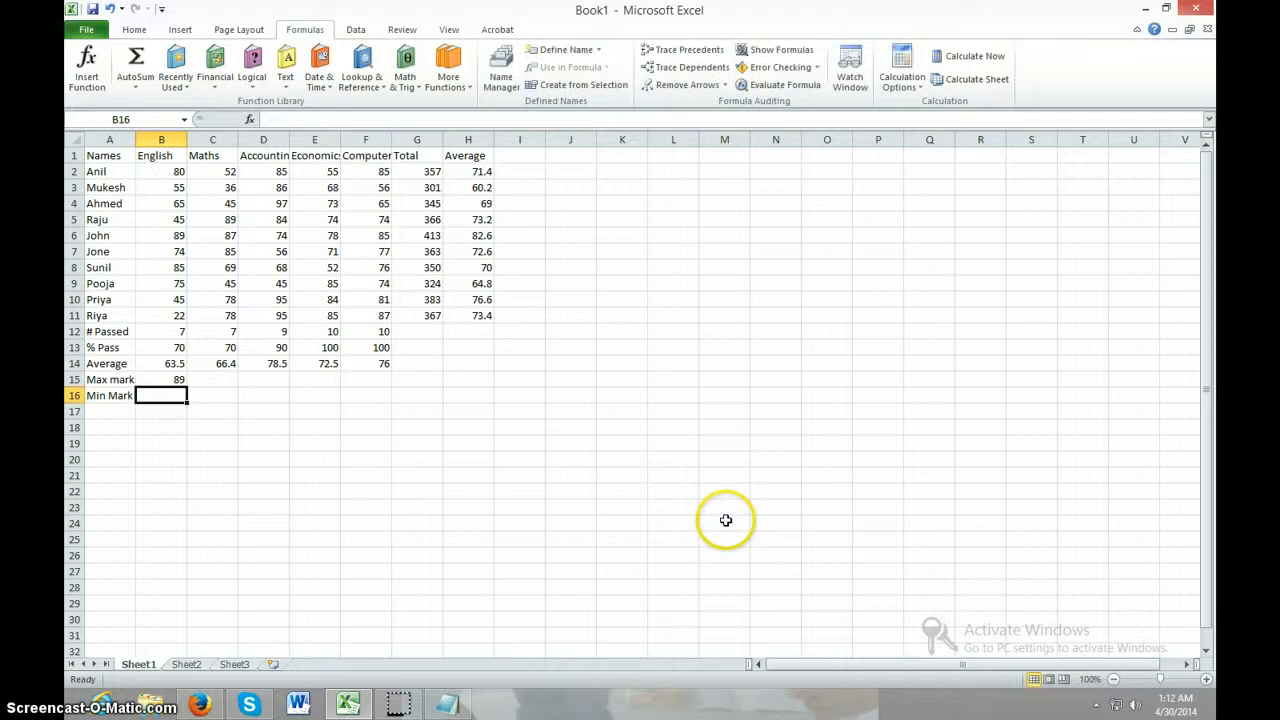
Fill the MAX formula from B15 across the Max mark row to cell F15
left_click(251, 494)
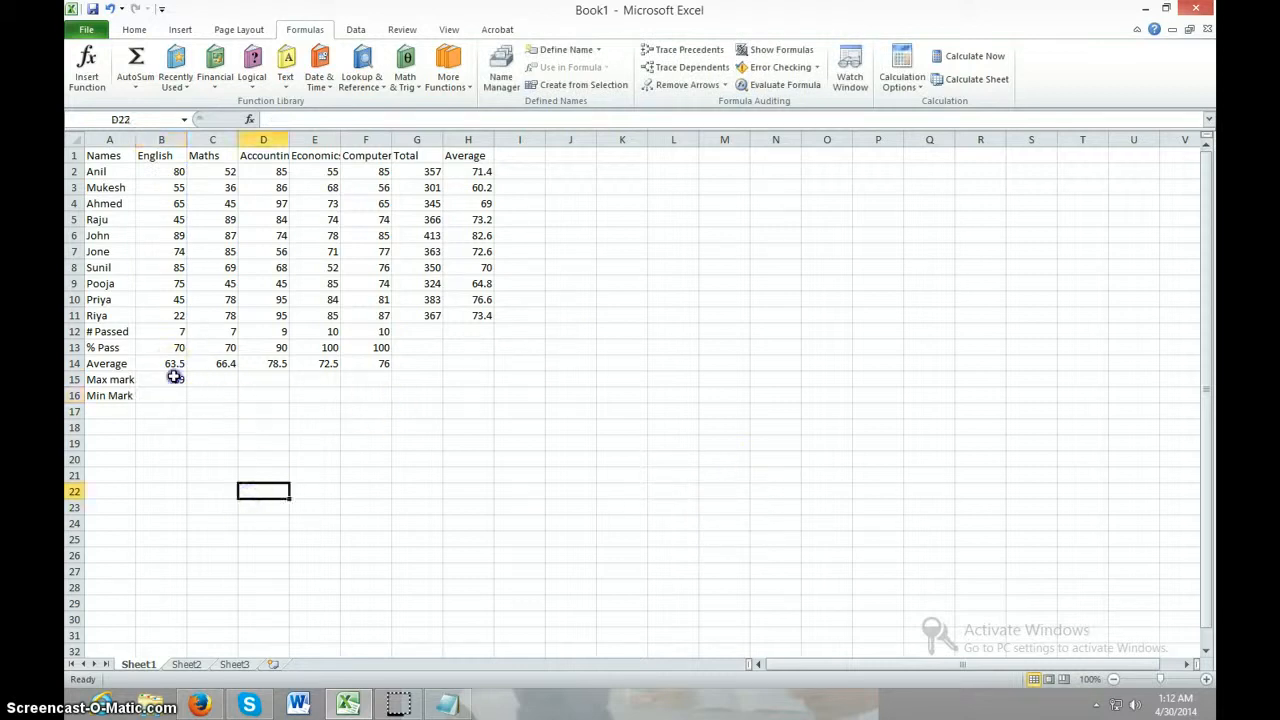
left_click(171, 378)
left_click_drag(186, 385, 386, 392)
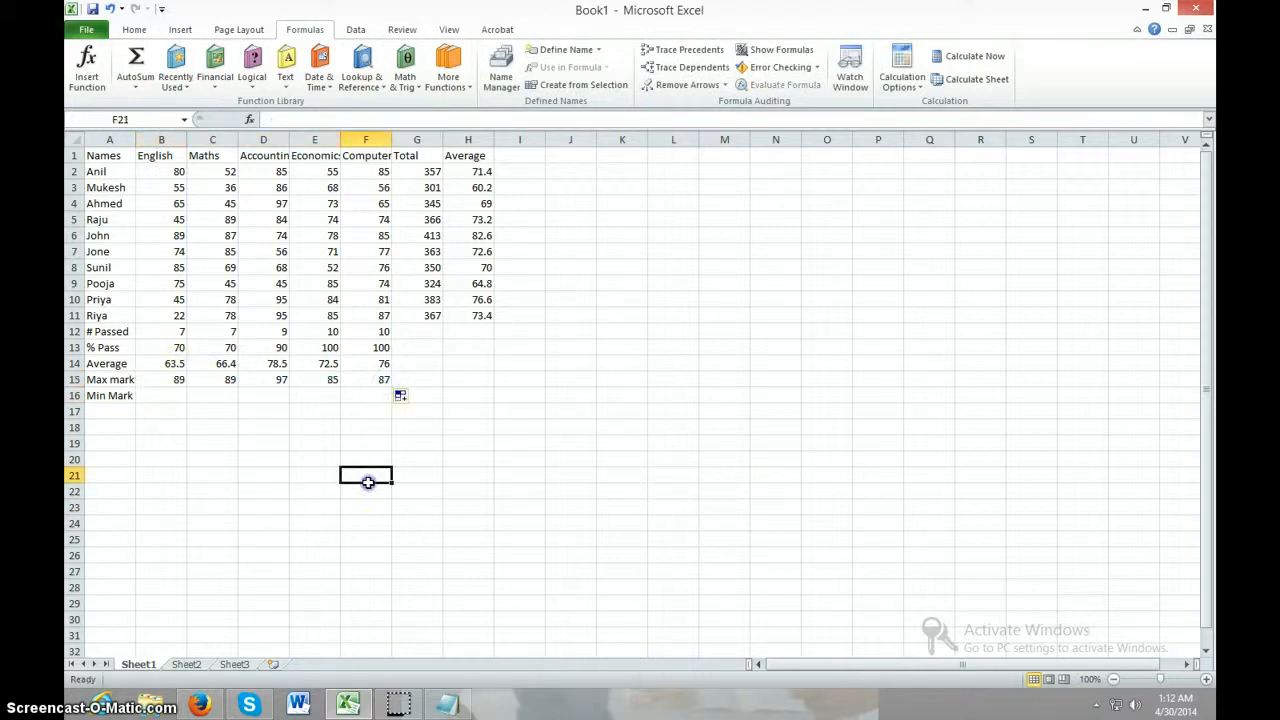
Find the lowest English mark in cell B16 with the formula =MIN(B2:B11)
left_click(180, 395)
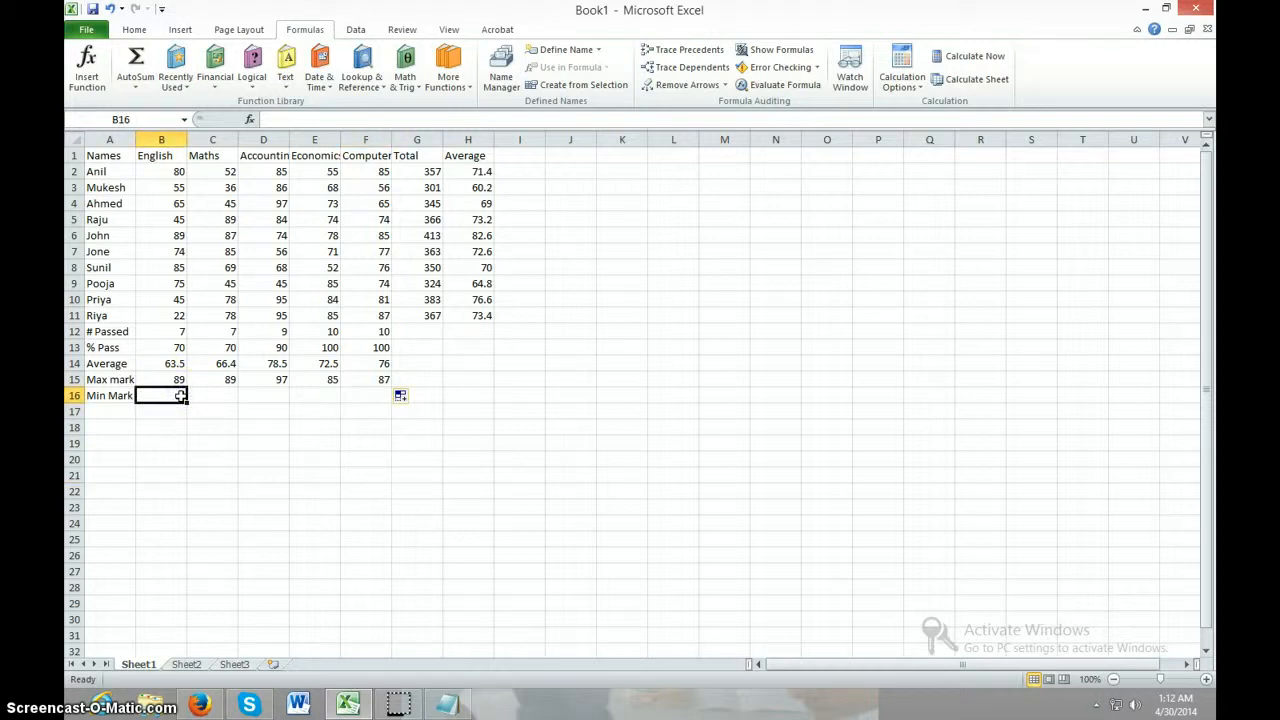
type("=min")
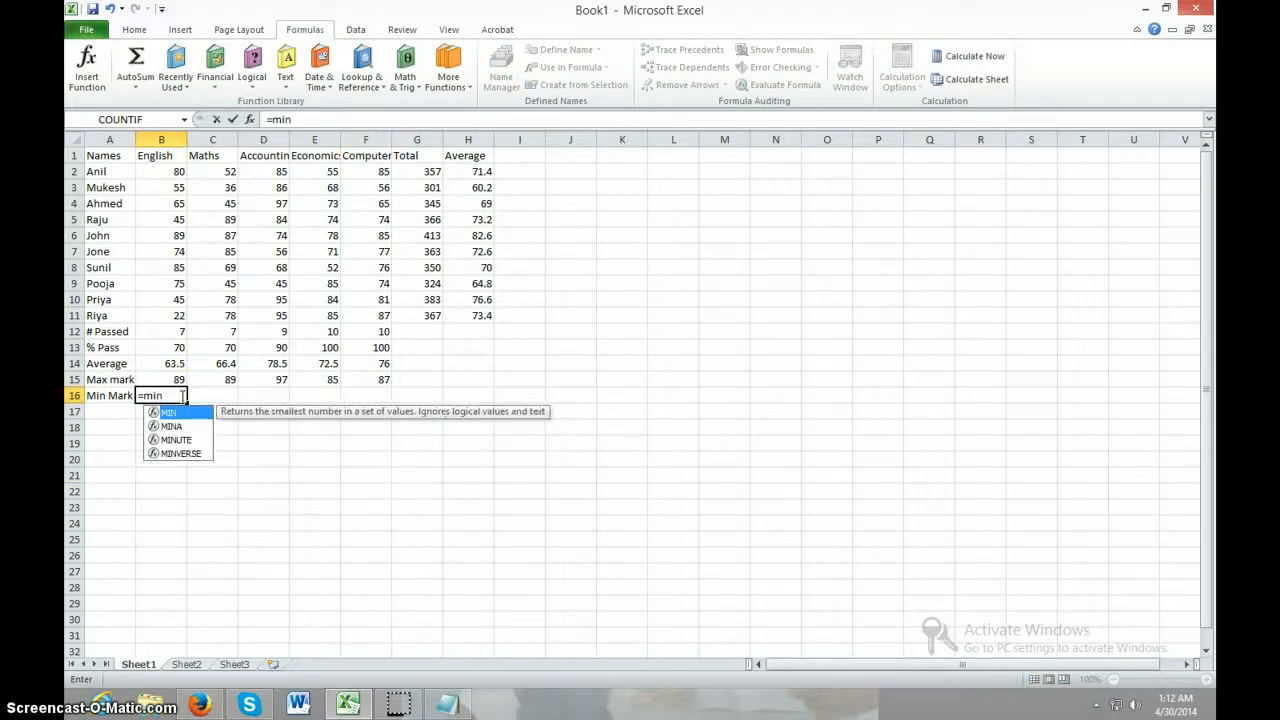
type("(")
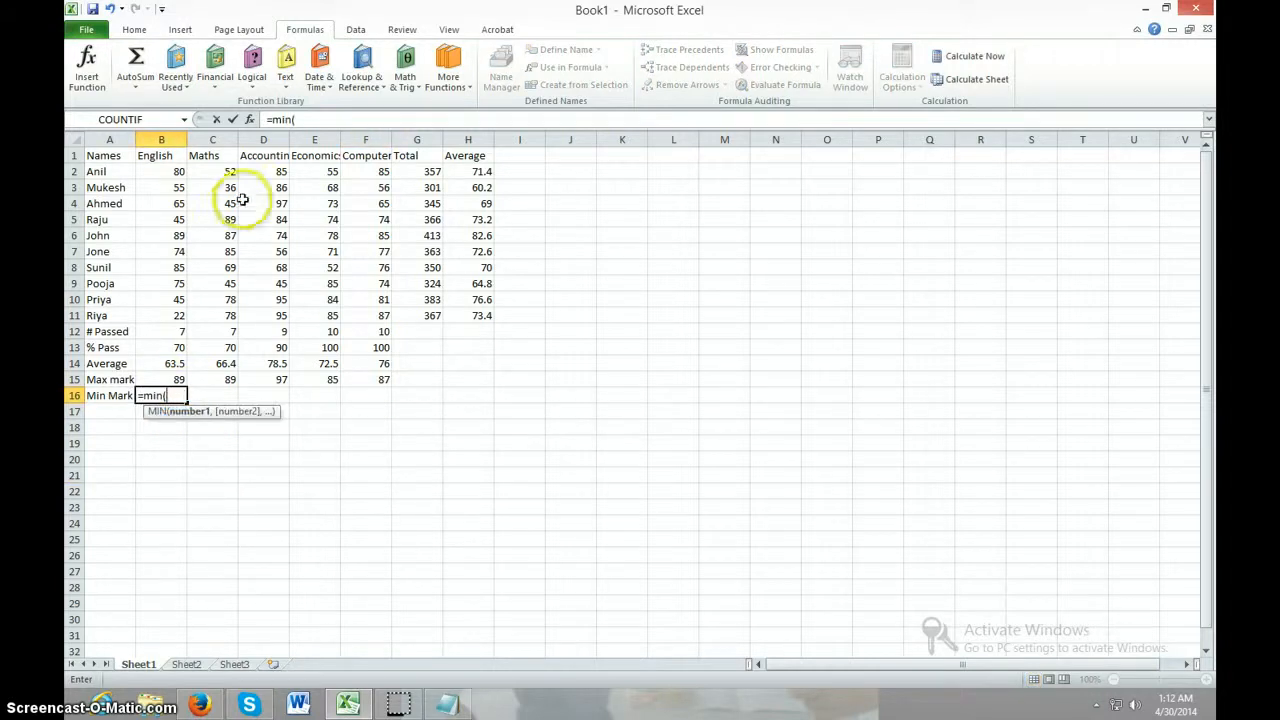
left_click_drag(155, 176, 162, 318)
type(")")
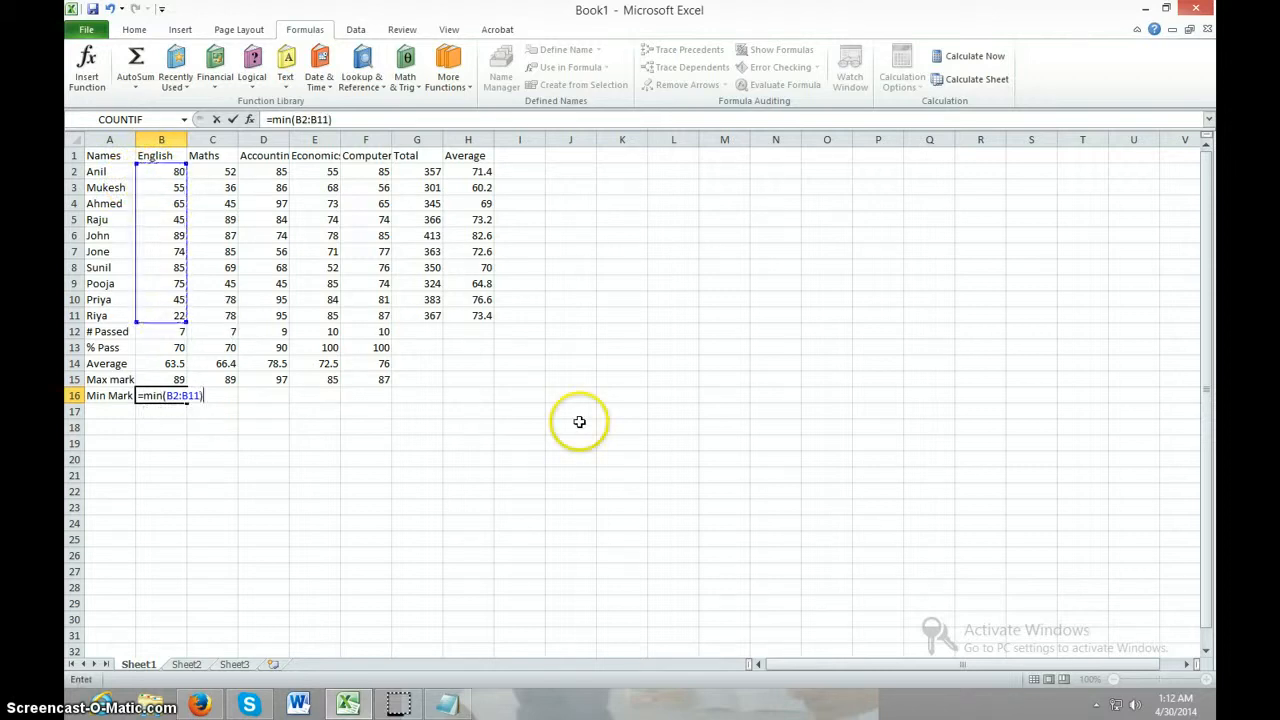
key("Return")
Fill the MIN formula from B16 across the Min Mark row to cell F16
left_click(167, 396)
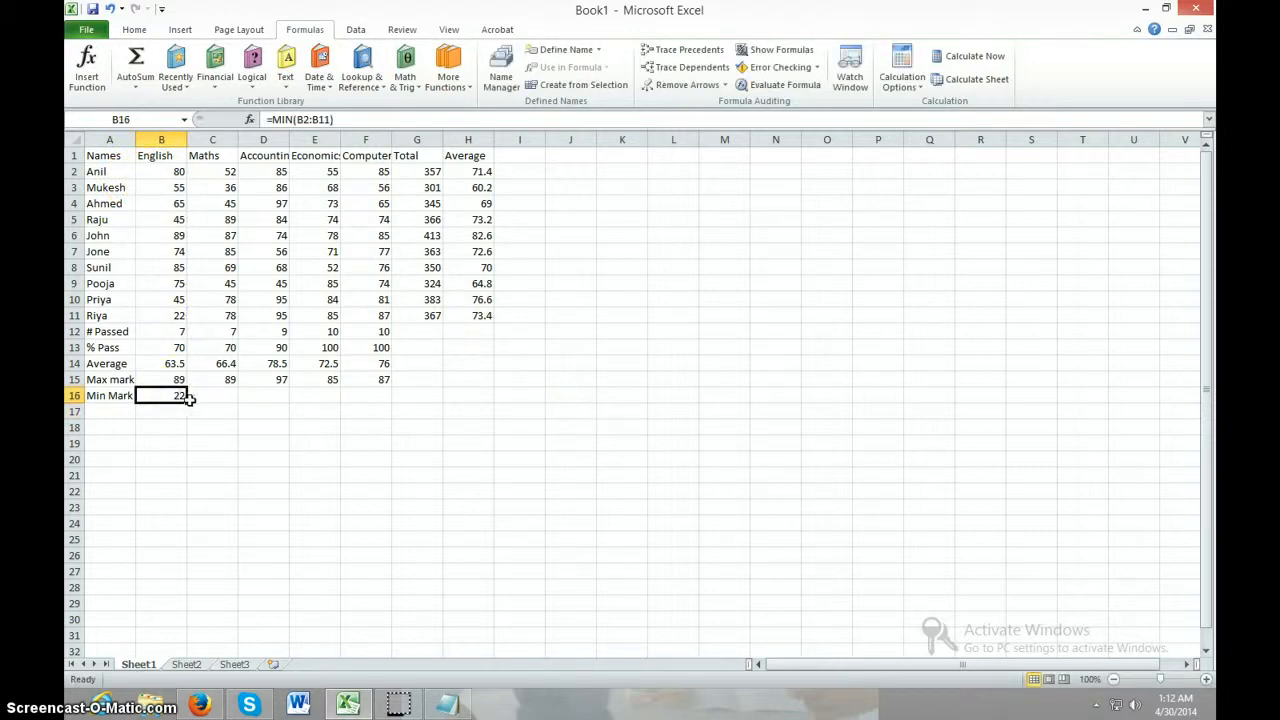
left_click_drag(189, 398, 391, 406)
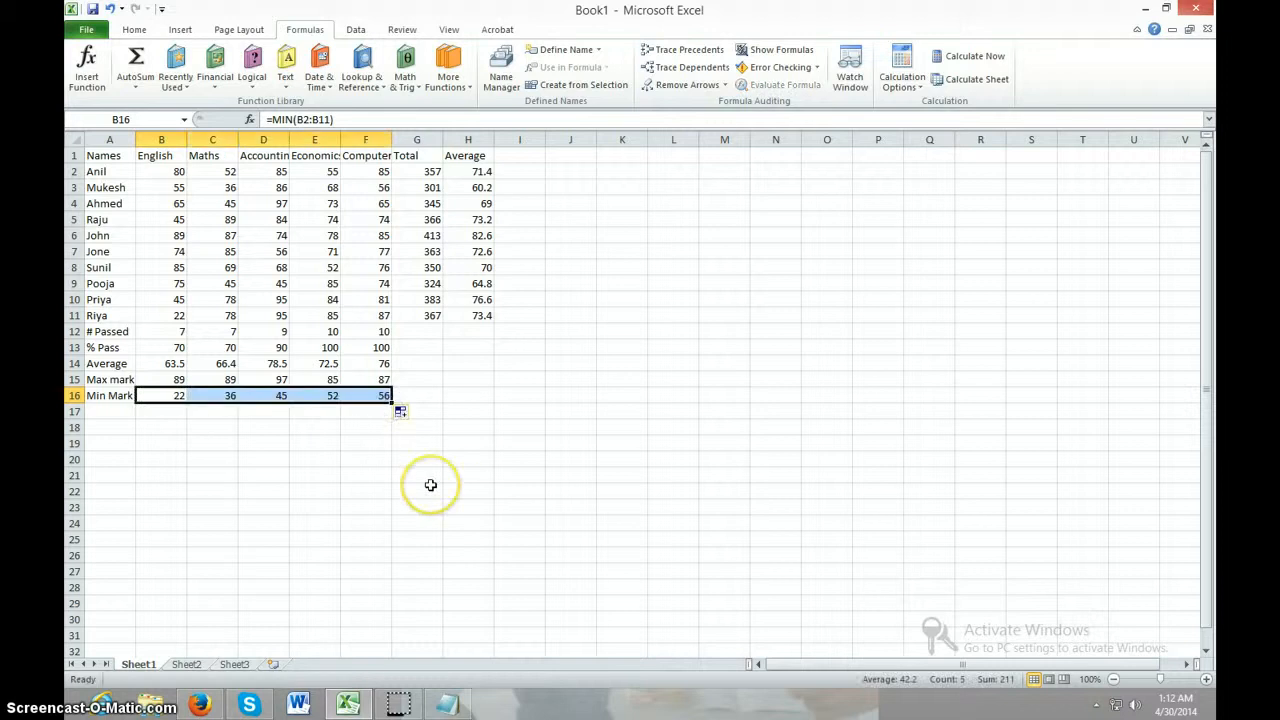
left_click(430, 485)
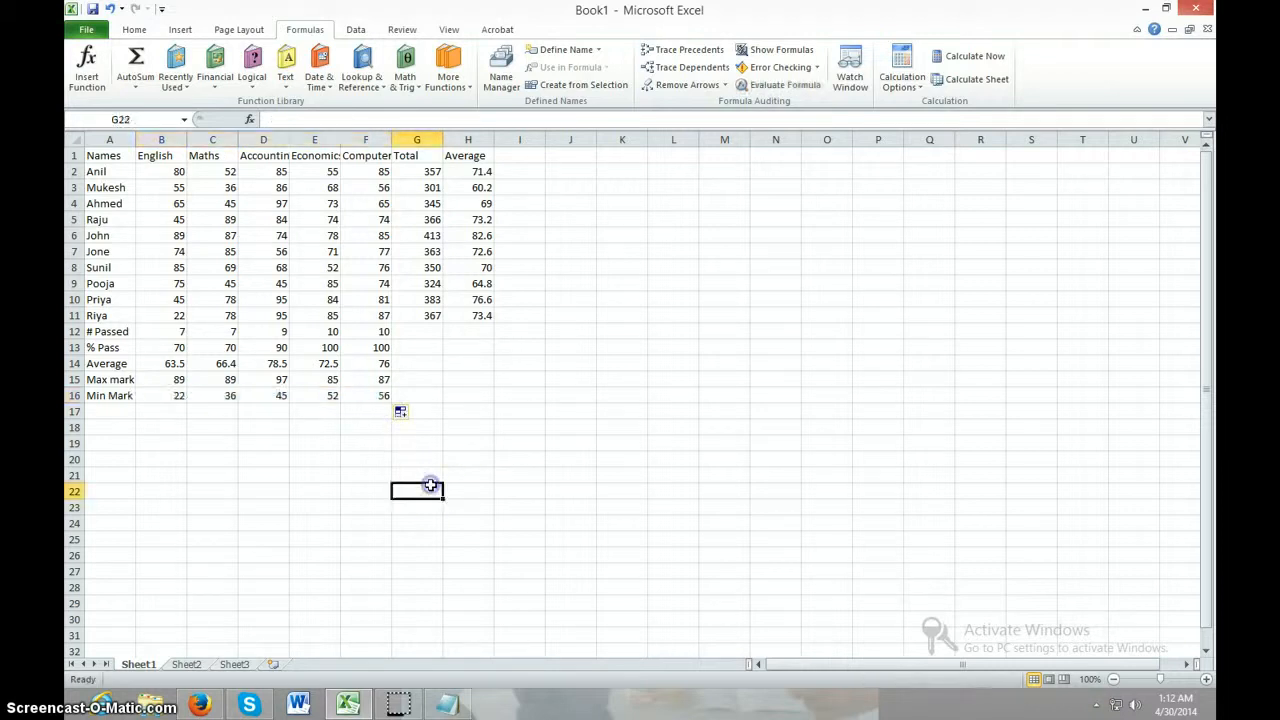
Extend the five summary formulas in F12 to F16 one column across into the Total column, cells G12 to G16
left_click(382, 396)
left_click_drag(391, 405, 430, 365)
left_click(384, 380)
left_click(390, 366)
left_click(382, 348)
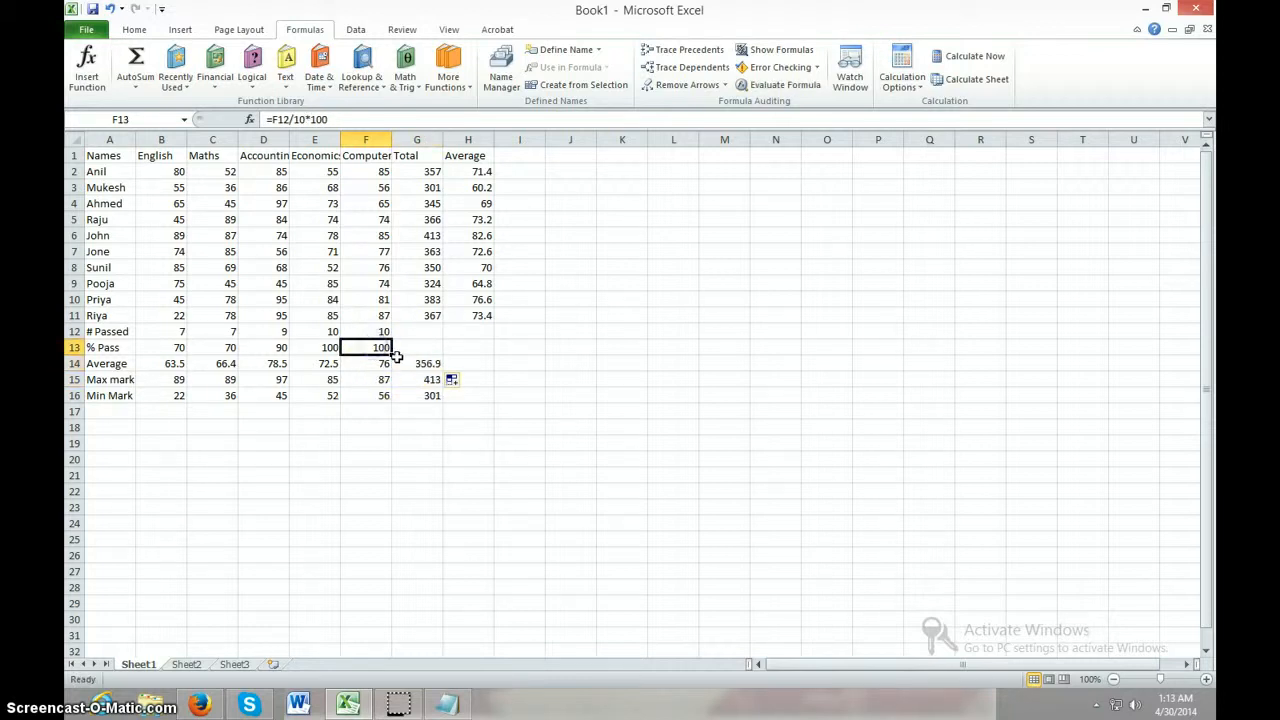
left_click(396, 358)
left_click(384, 347)
left_click_drag(427, 355, 446, 333)
left_click(388, 334)
Change the COUNTIF criteria in G12 to >=250 and check the summary formulas in the Total column
left_click(430, 332)
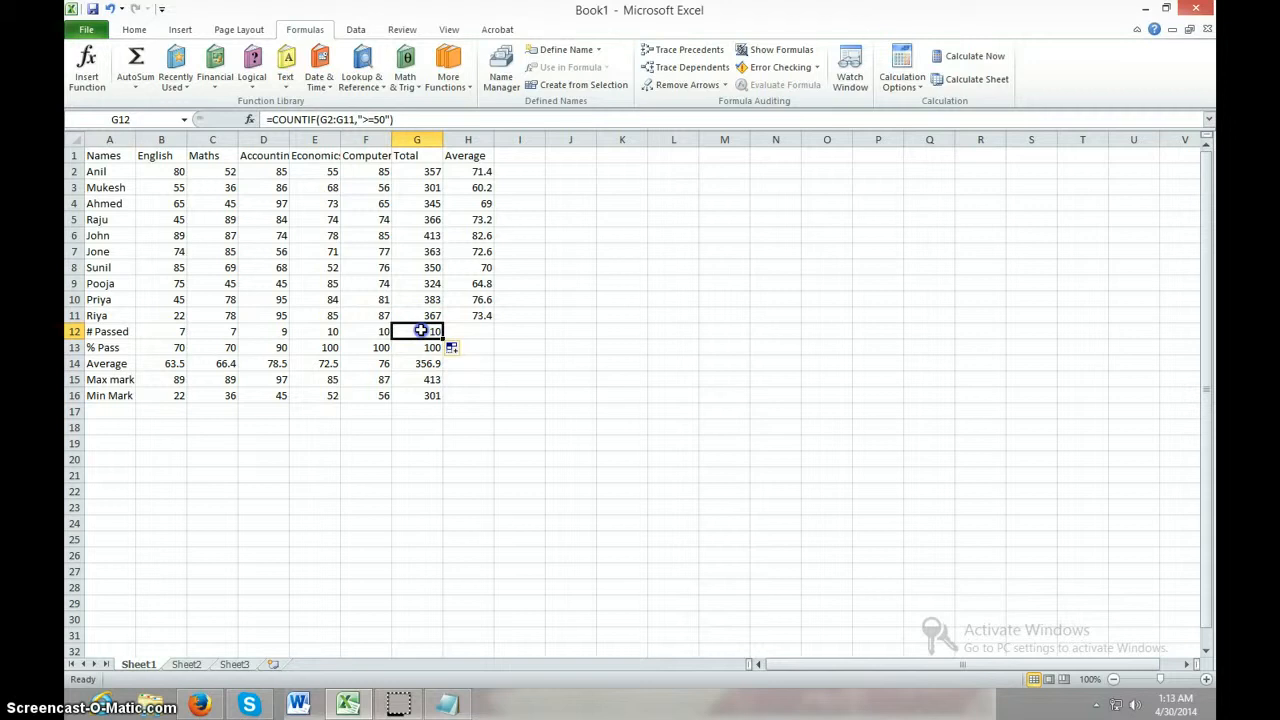
left_click(377, 119)
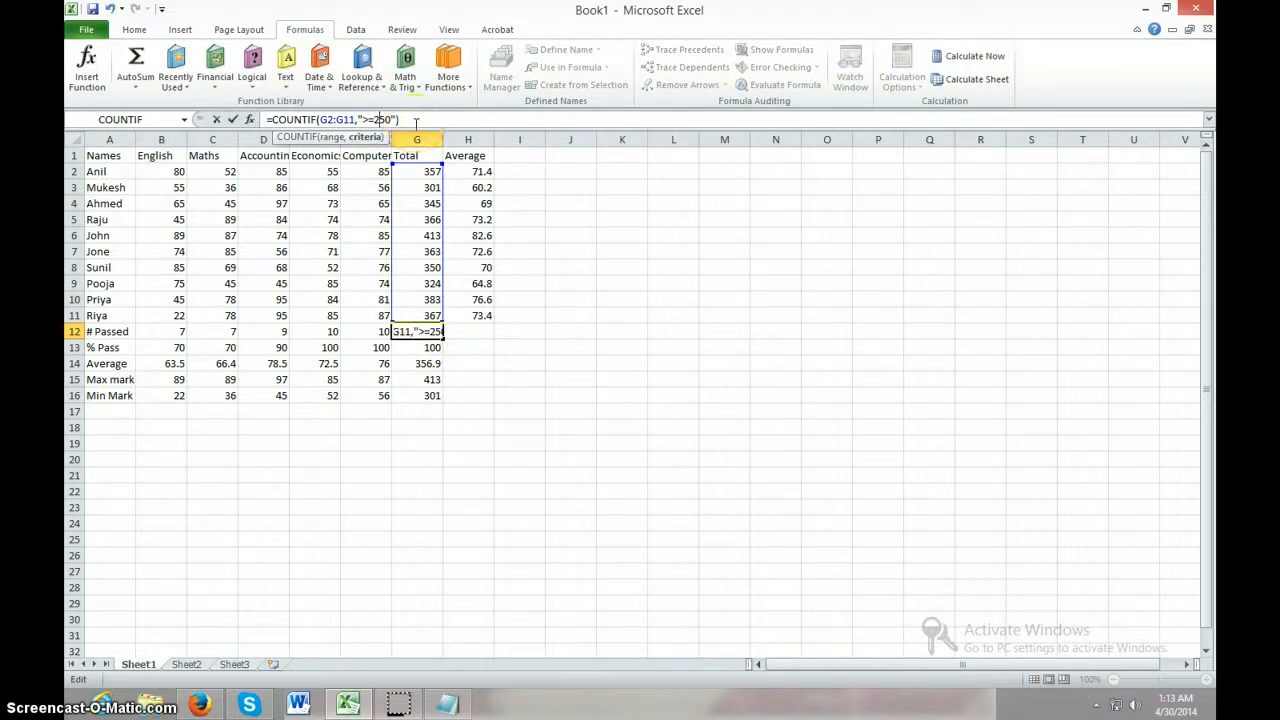
key("Return")
left_click(430, 458)
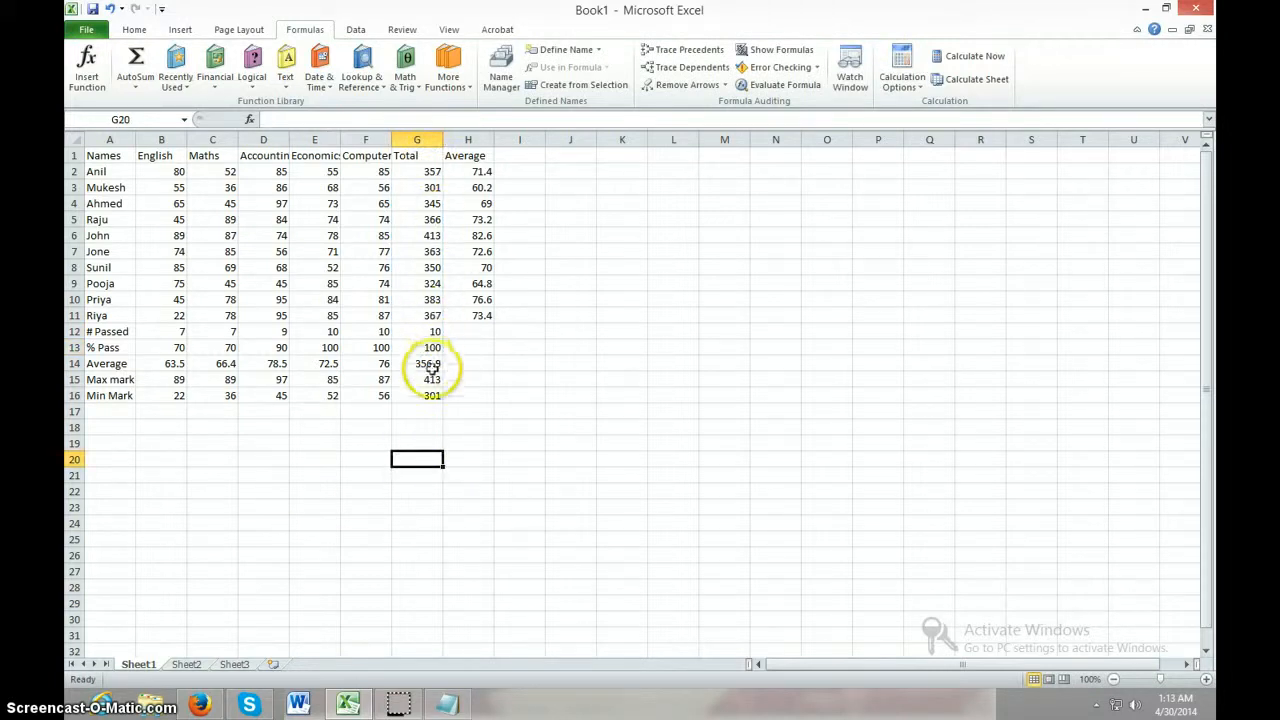
left_click(434, 364)
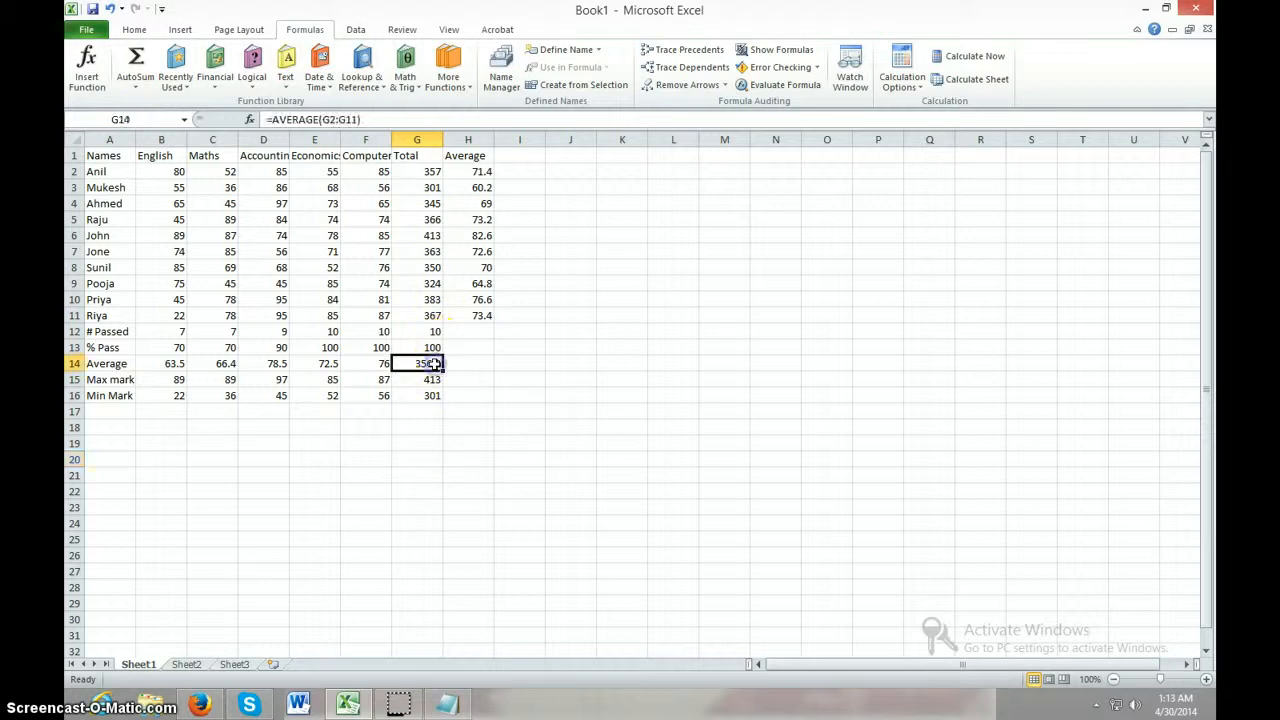
left_click(432, 348)
left_click(430, 332)
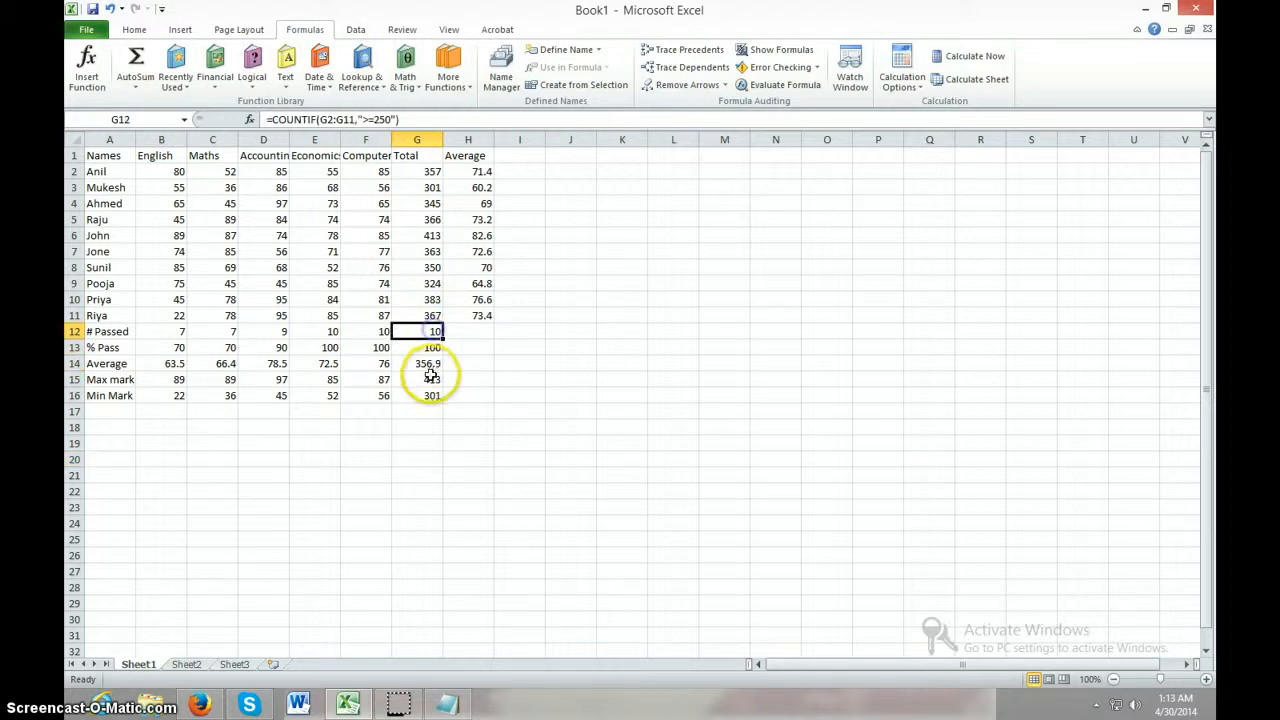
left_click(431, 381)
left_click(485, 443)
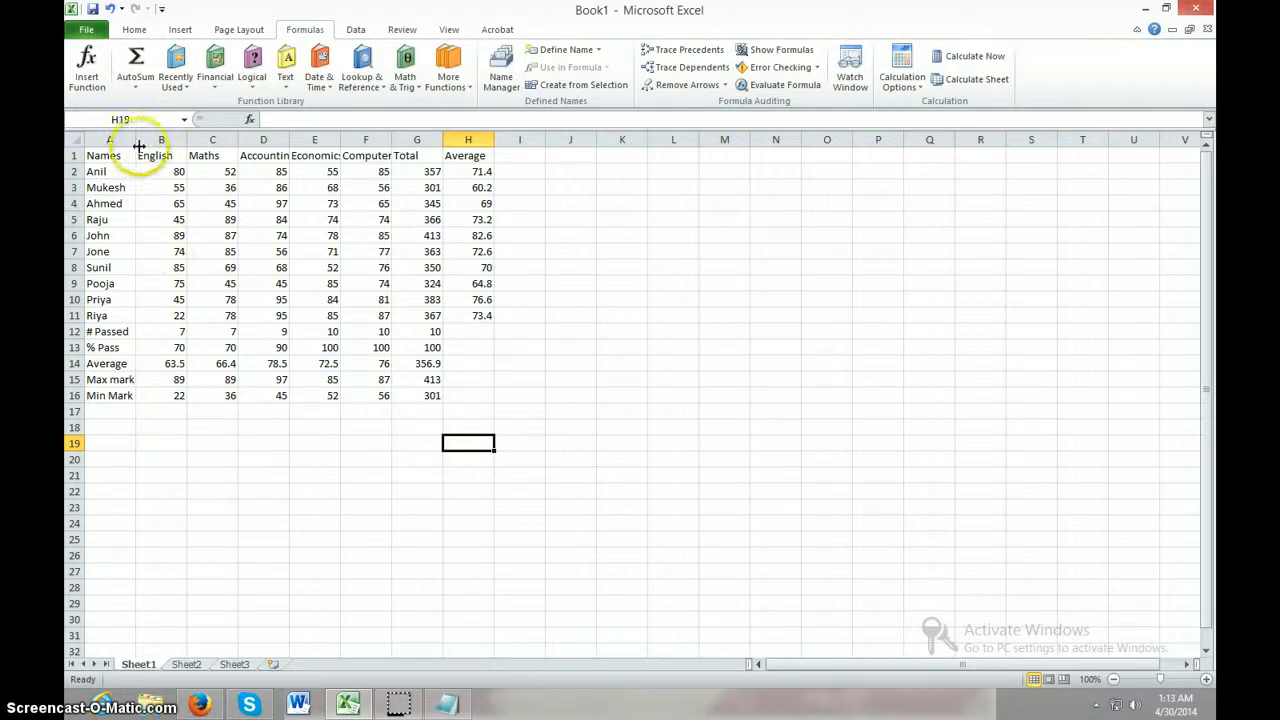
Widen the Names column and the Accounting through Average columns so their headings fit
left_click_drag(134, 140, 141, 135)
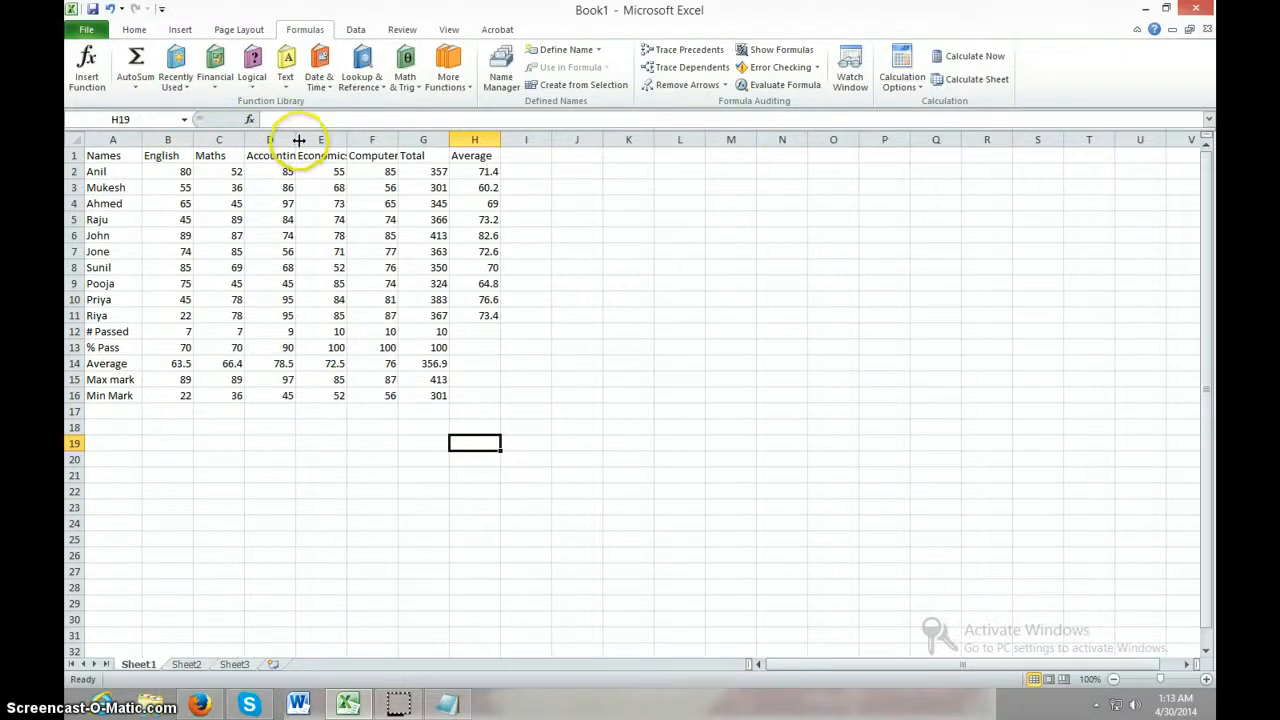
left_click_drag(296, 139, 445, 141)
left_click_drag(497, 140, 564, 141)
left_click(614, 236)
Centre the marks and summary values in cells B2 to H16 horizontally
left_click_drag(160, 171, 546, 392)
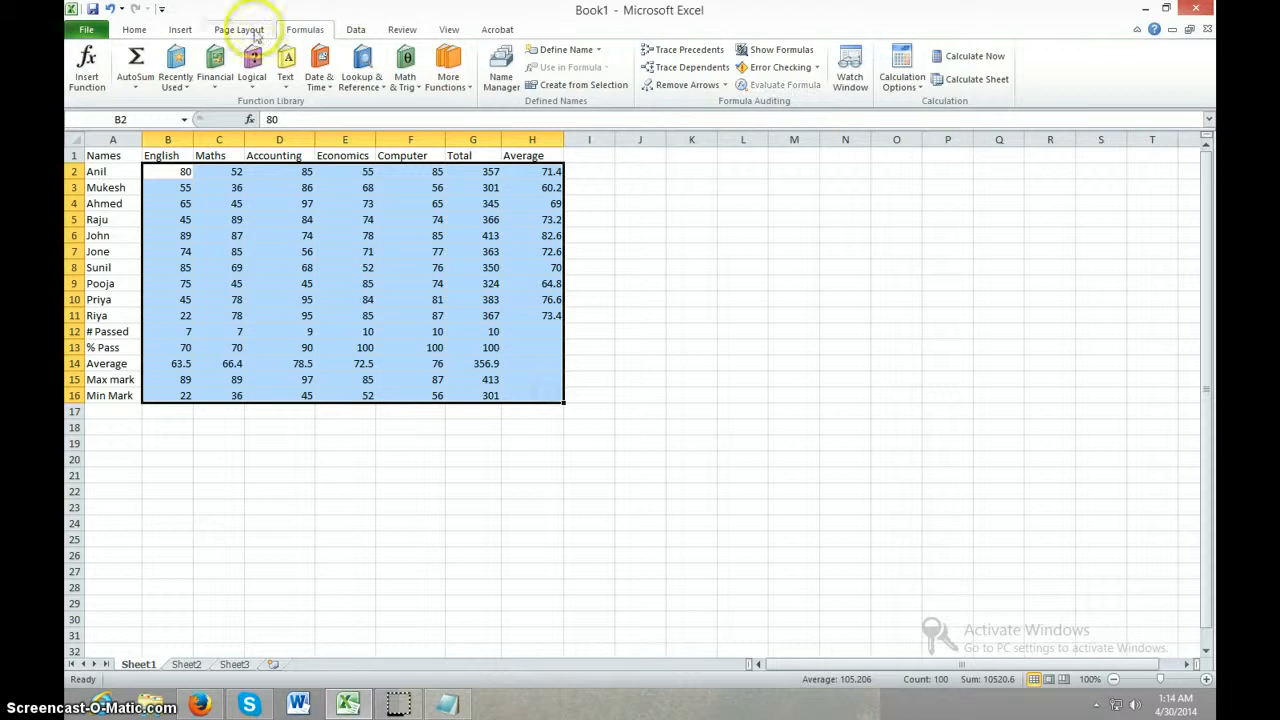
left_click(134, 29)
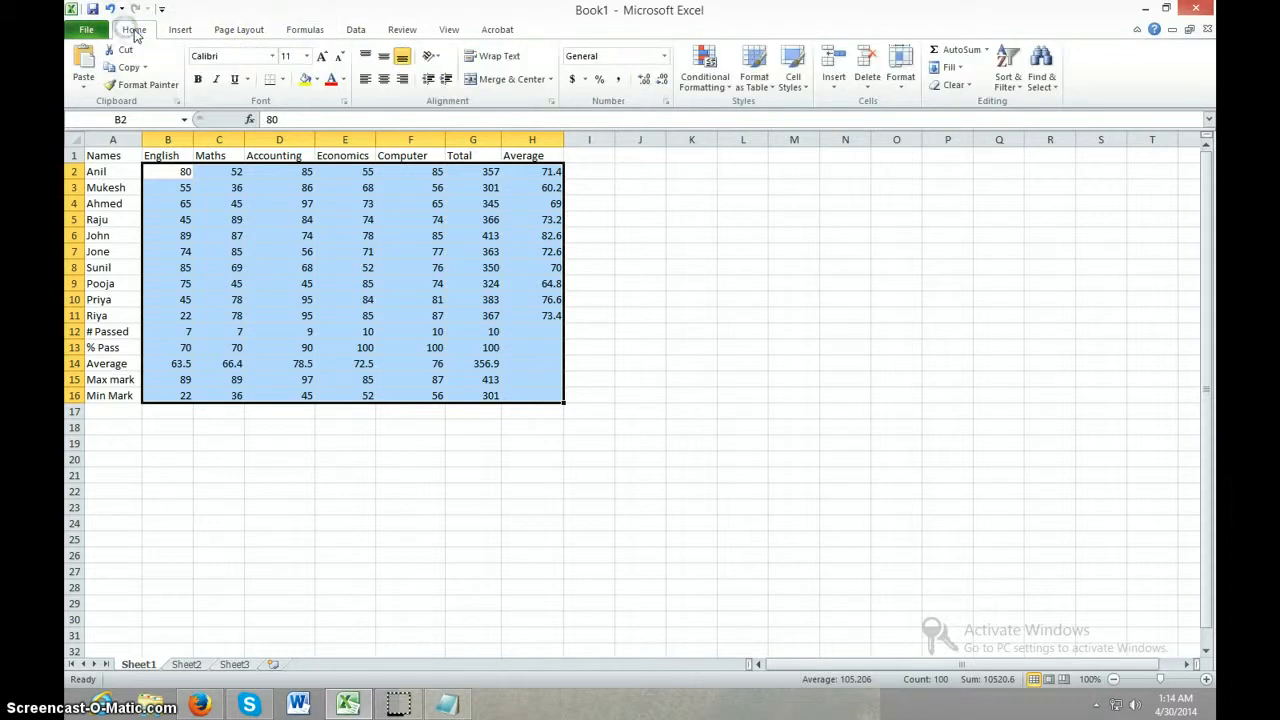
left_click(384, 79)
left_click(398, 552)
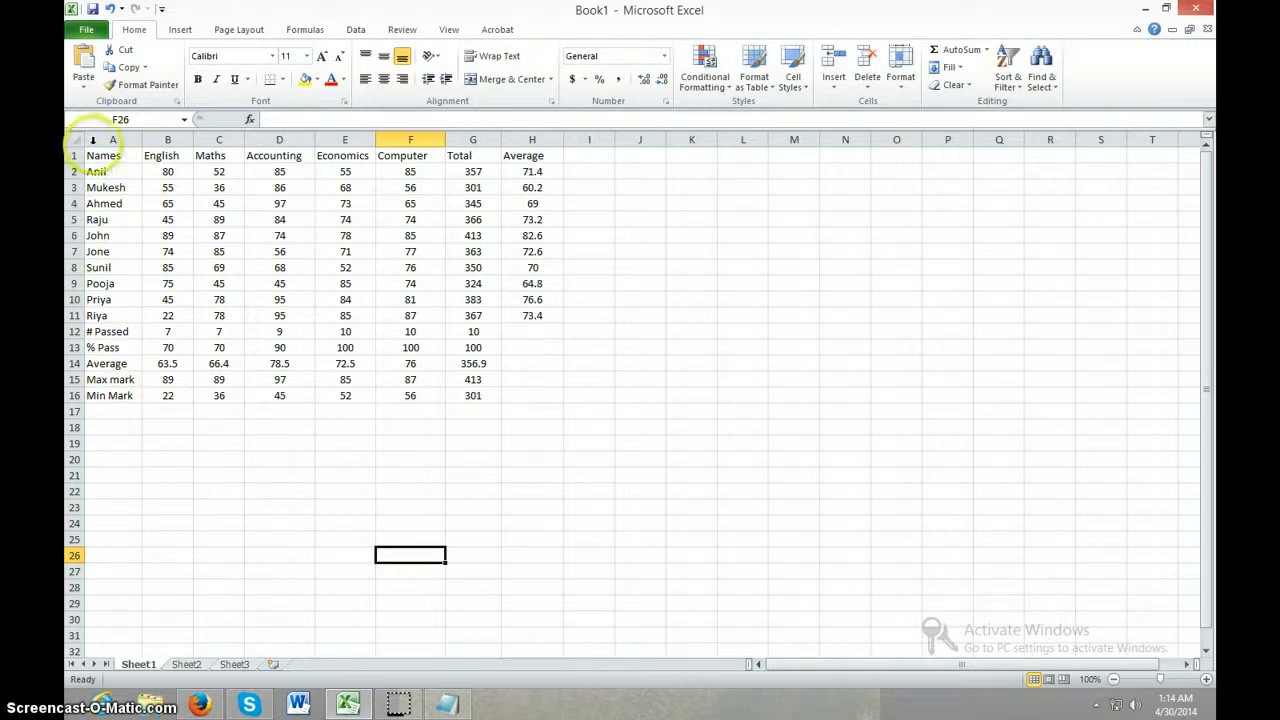
Centre the header labels in cells A1 to H1 horizontally
left_click_drag(95, 156, 562, 157)
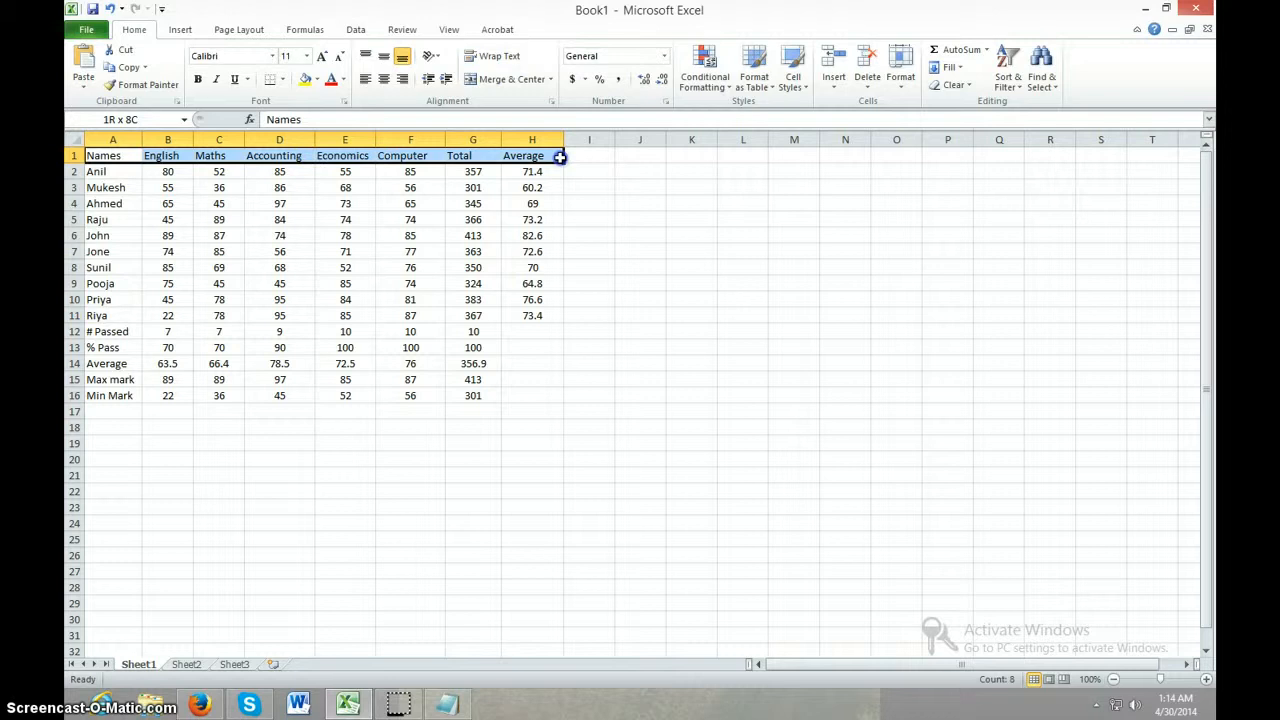
left_click(383, 79)
left_click(649, 342)
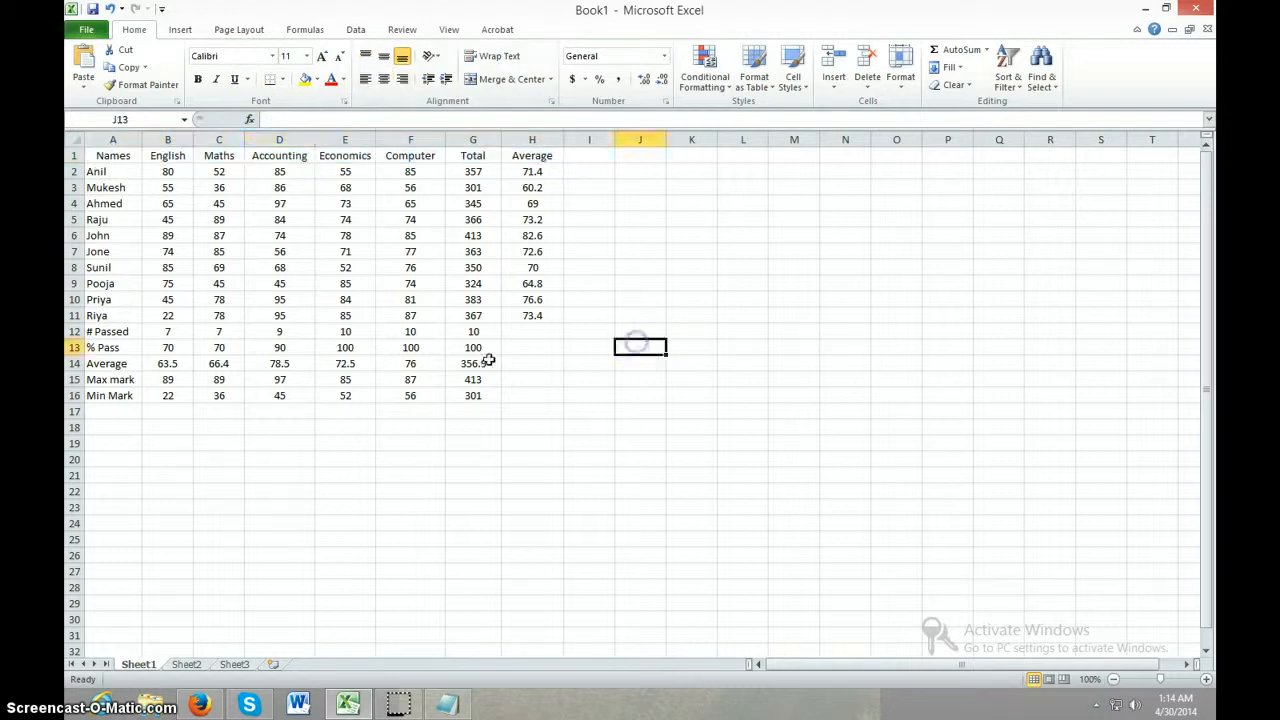
left_click(250, 505)
Make the header row A1 to H1 bold at font size 12 and slightly widen the Economics column
left_click_drag(101, 156, 530, 156)
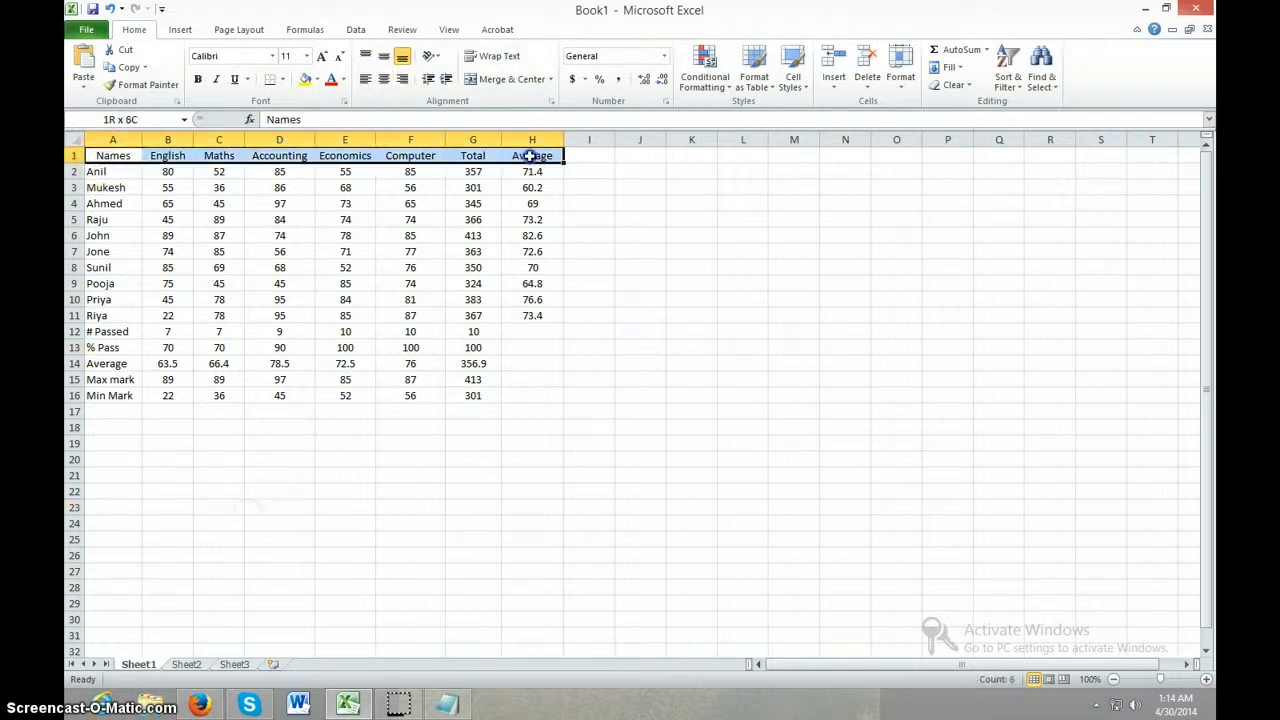
left_click(198, 82)
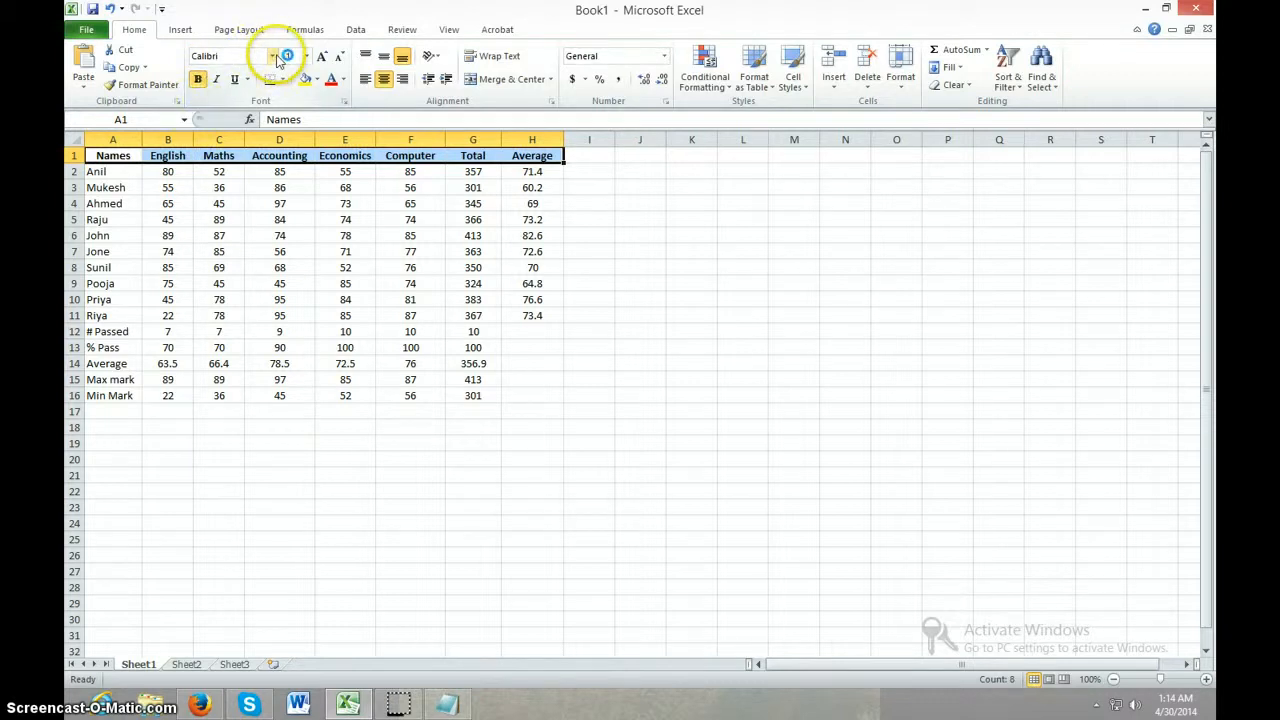
left_click(306, 56)
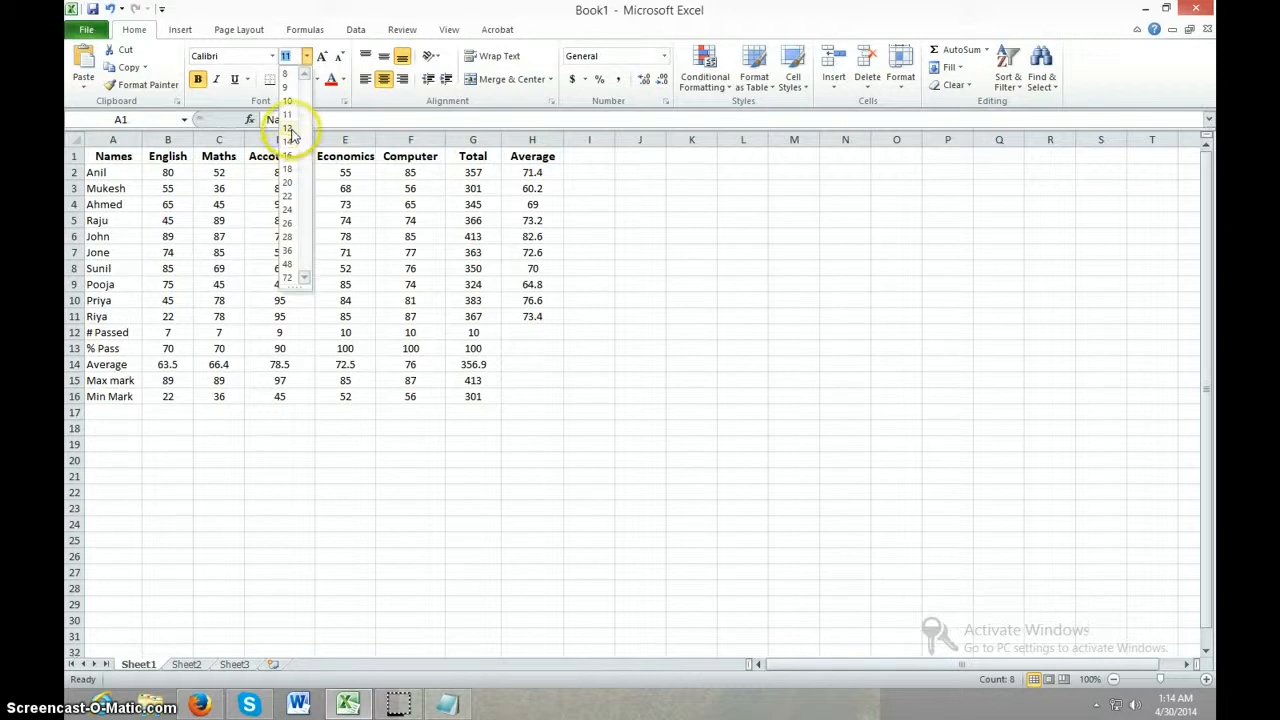
left_click(290, 130)
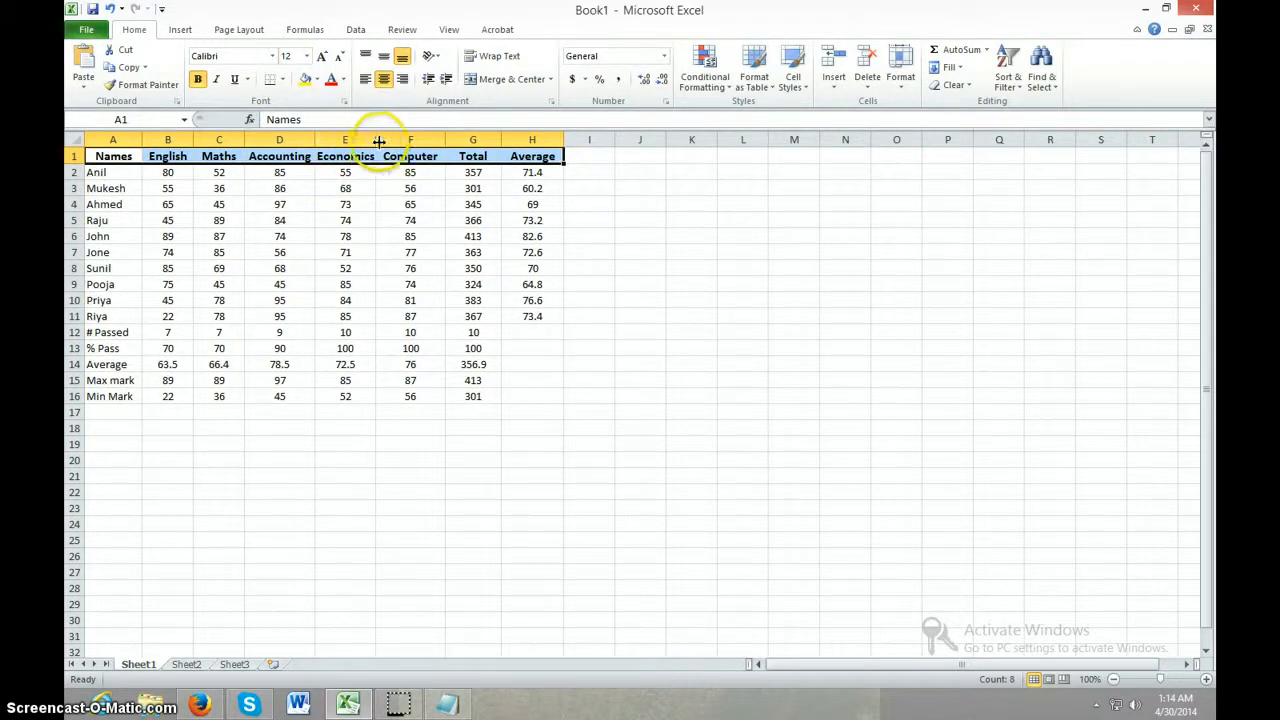
left_click_drag(376, 140, 381, 140)
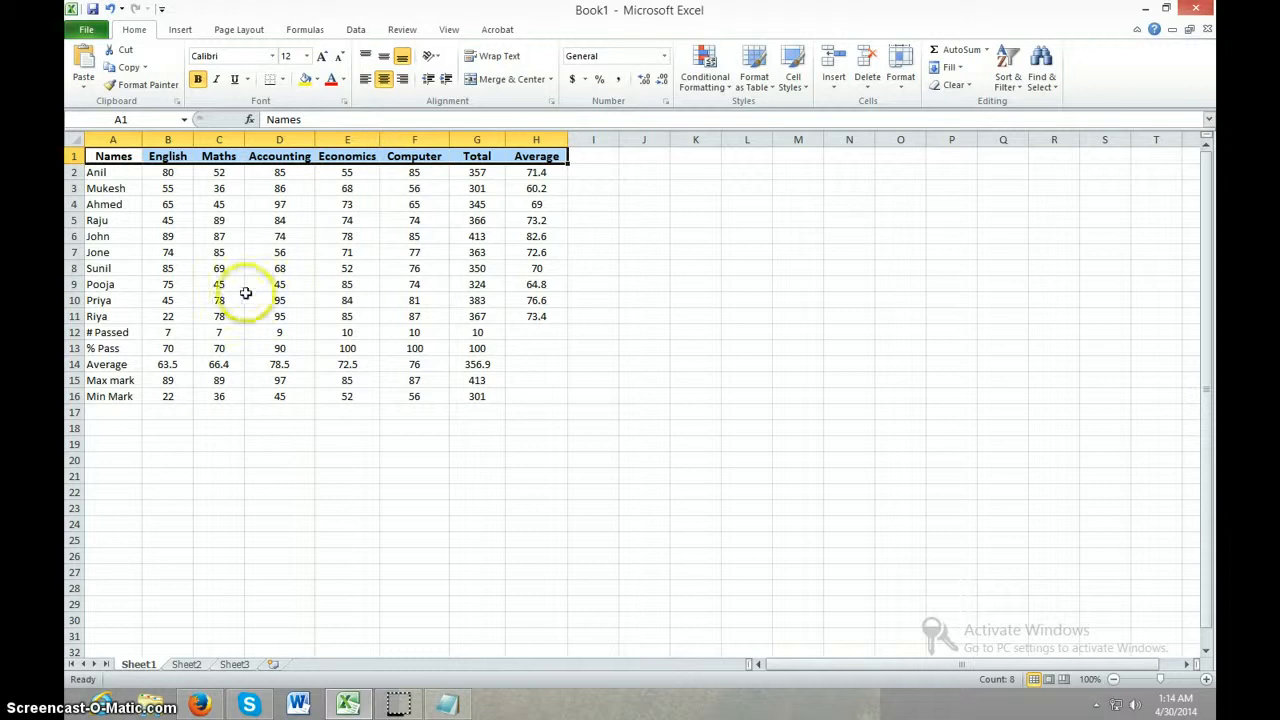
left_click(178, 307)
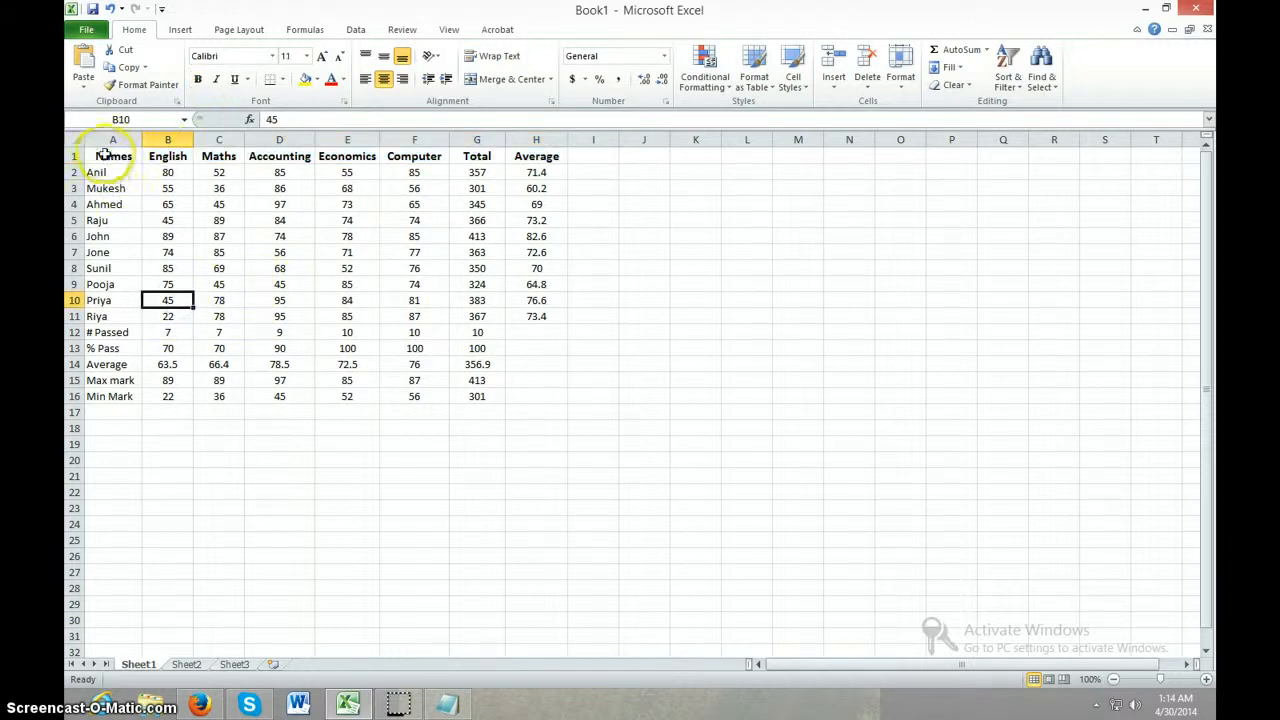
Apply All Borders to the whole marks table, cells A1 to H16
left_click_drag(113, 157, 551, 393)
left_click(281, 80)
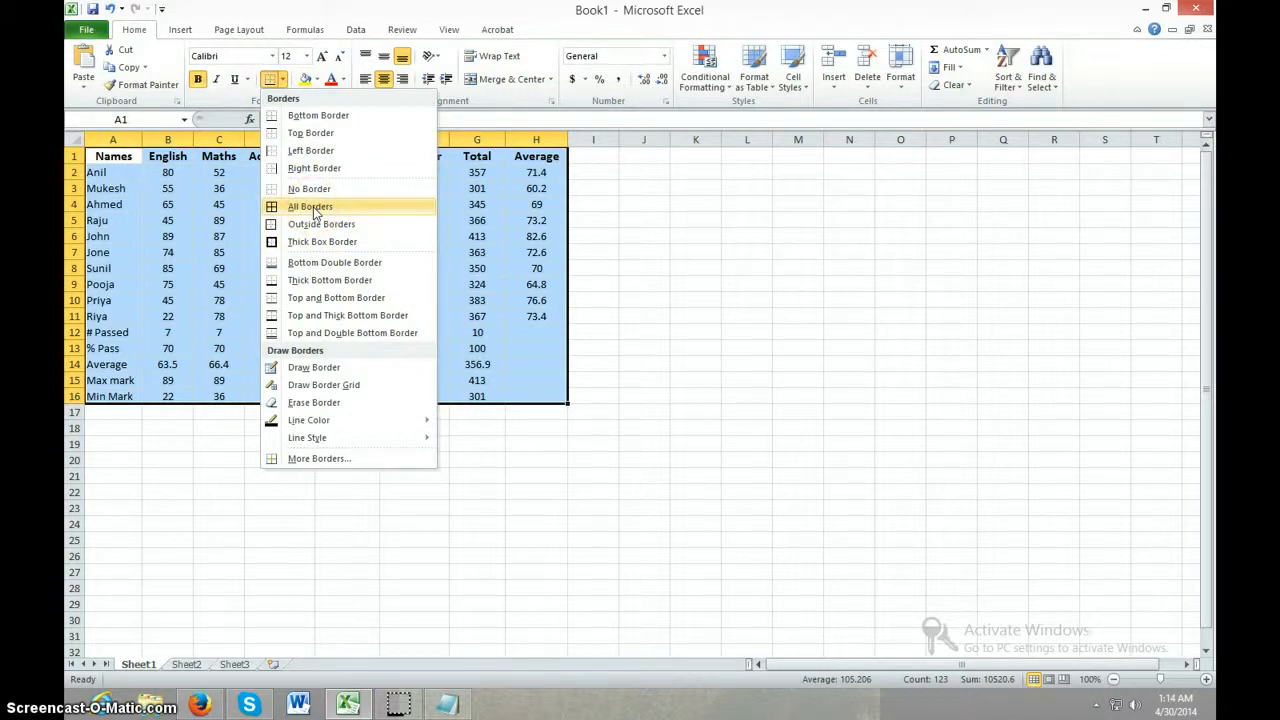
left_click(312, 206)
left_click(355, 524)
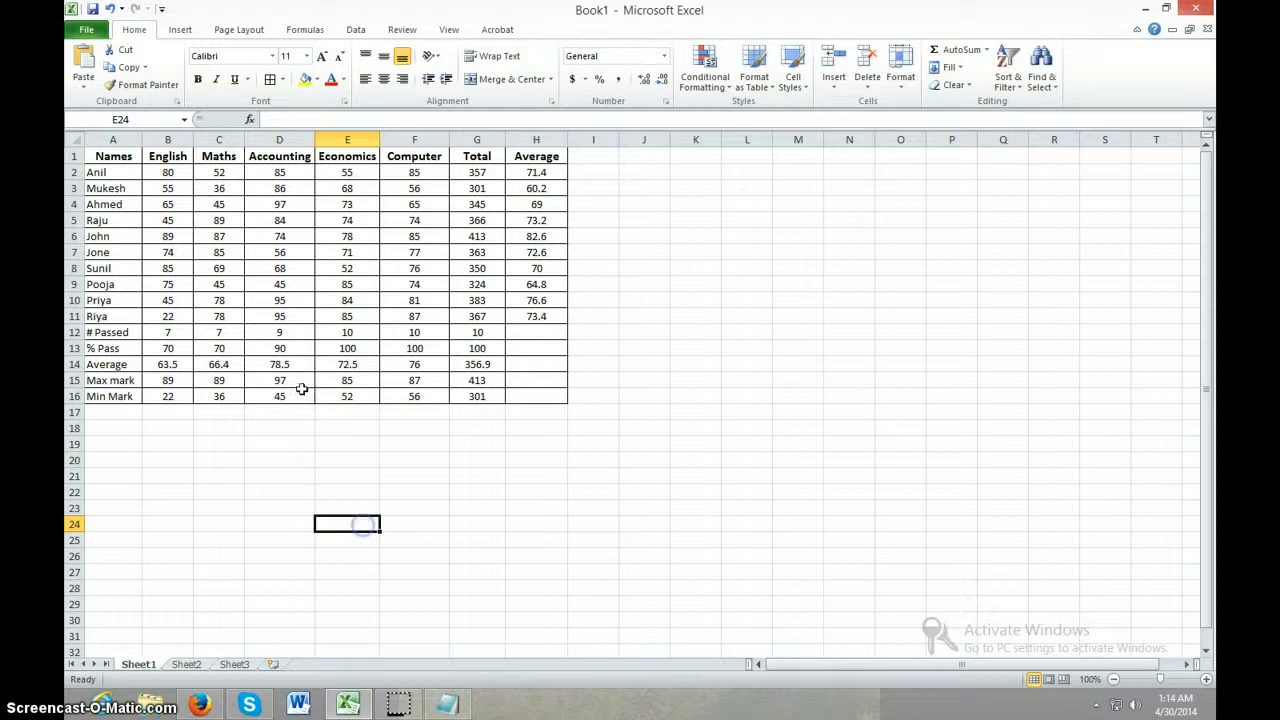
Add a Thick Box Border around the header row A1 to H1 and around the first column A1 to A16
left_click_drag(100, 152, 535, 157)
left_click(283, 80)
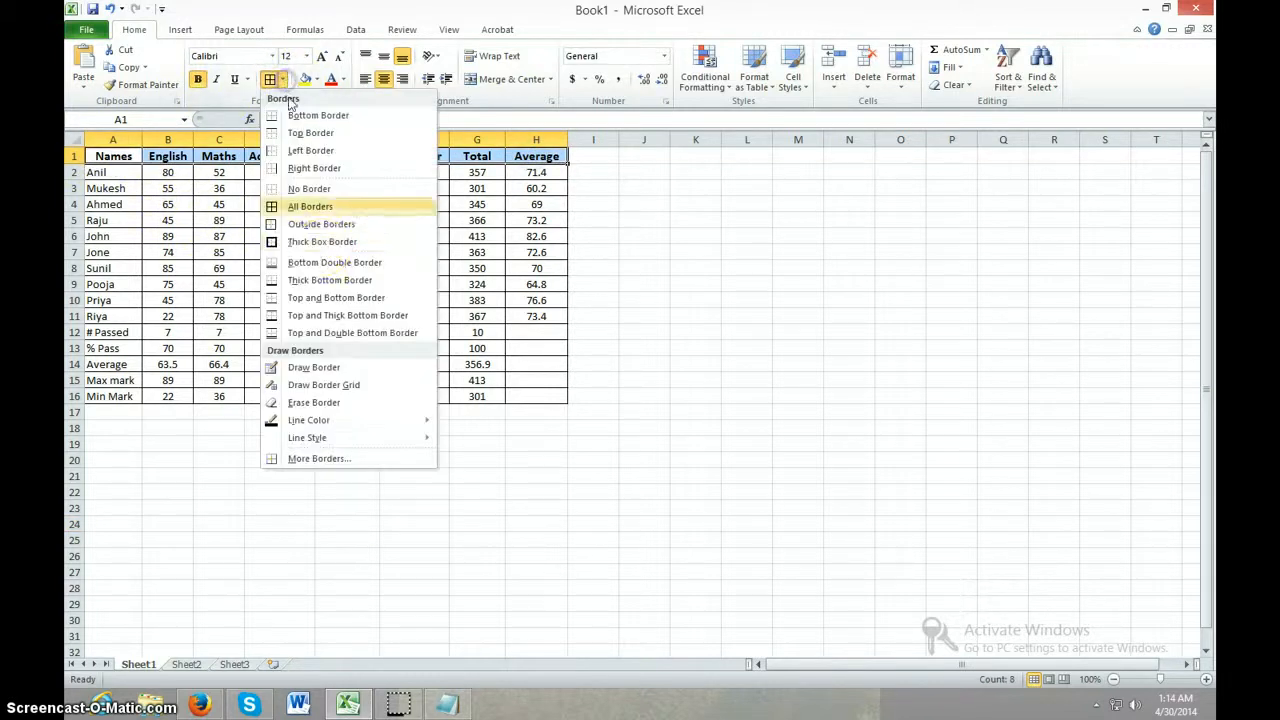
left_click(318, 242)
left_click_drag(110, 157, 116, 399)
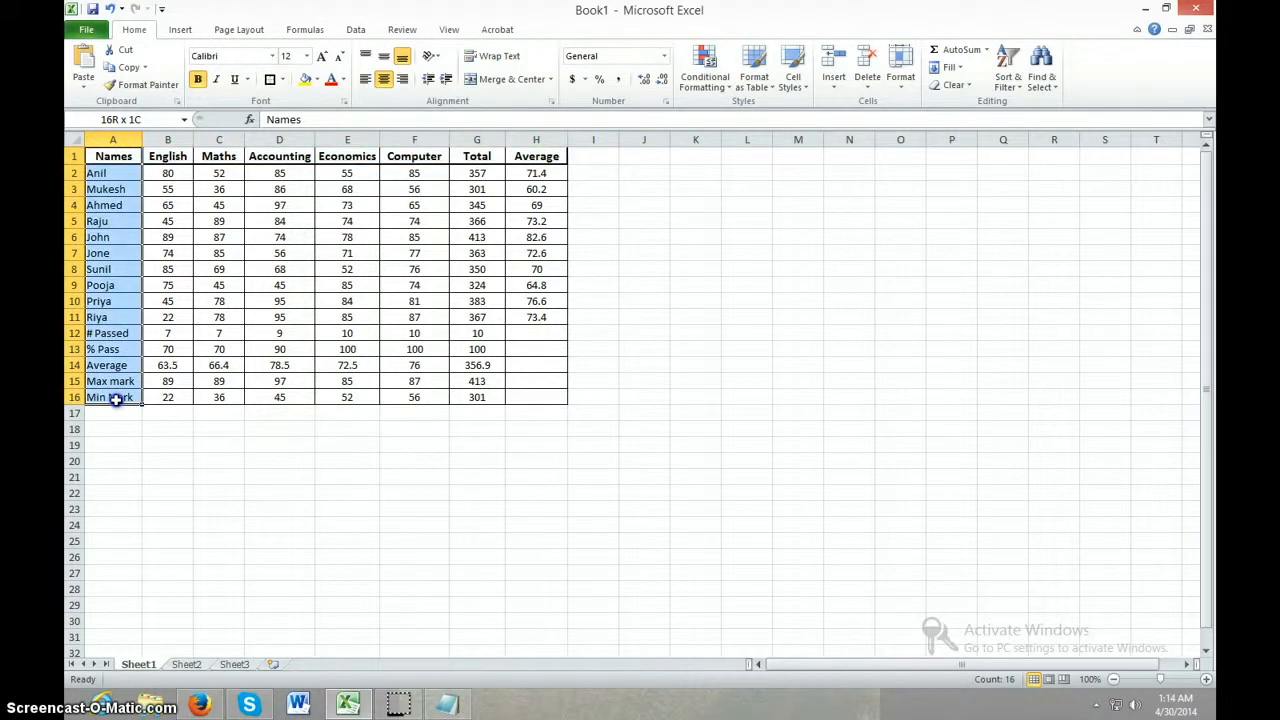
left_click(268, 79)
left_click(268, 524)
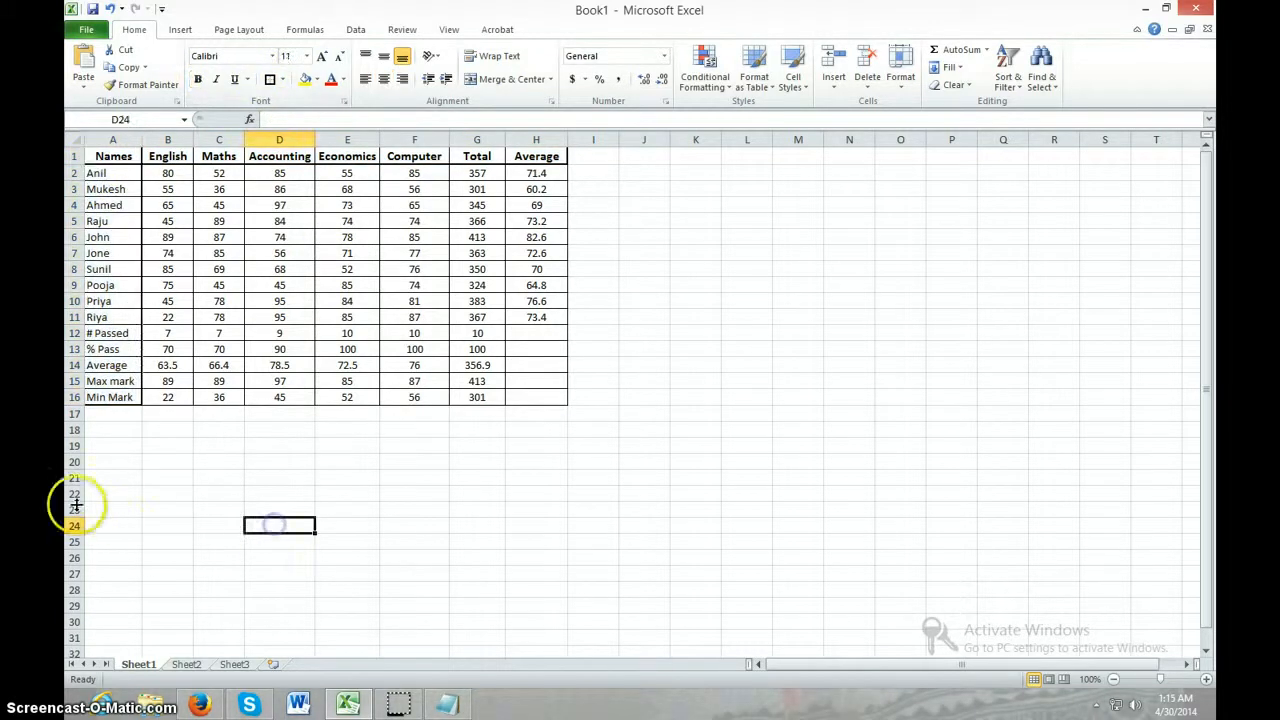
Fill the summary rows, cells A12 to H16, with a bright blue from the standard colour palette
left_click_drag(88, 333, 542, 401)
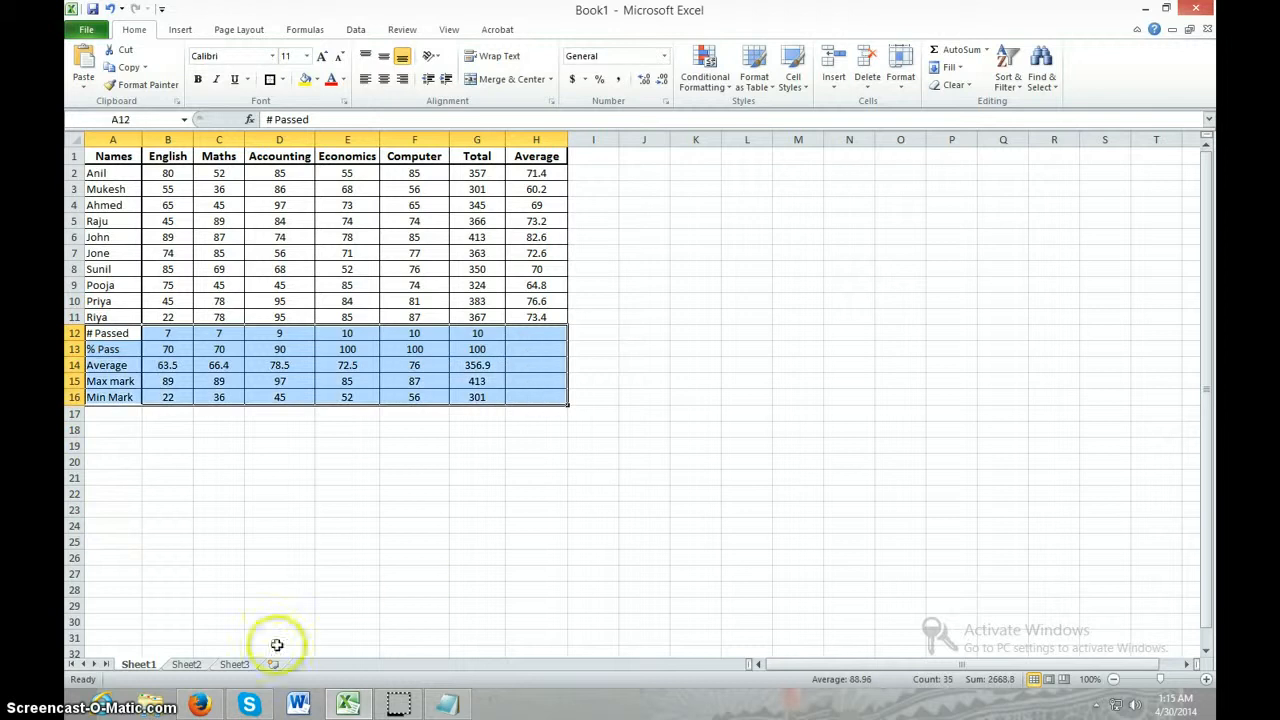
left_click(318, 82)
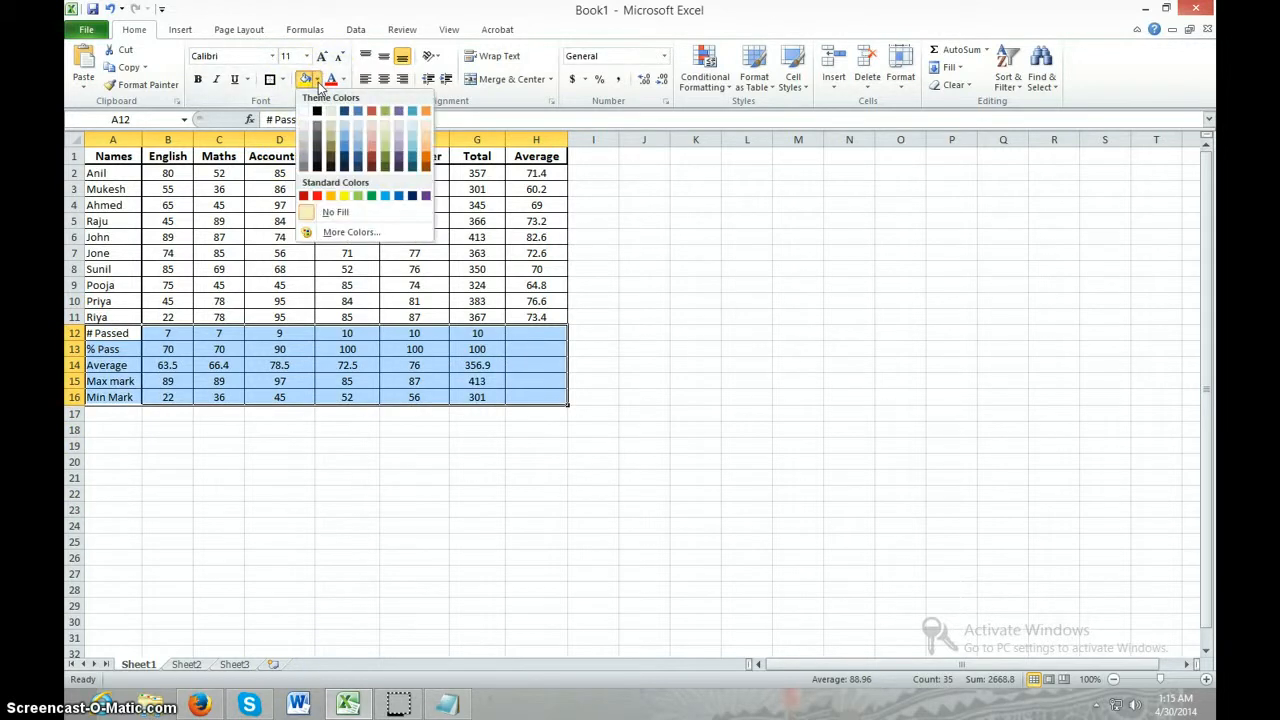
left_click(355, 232)
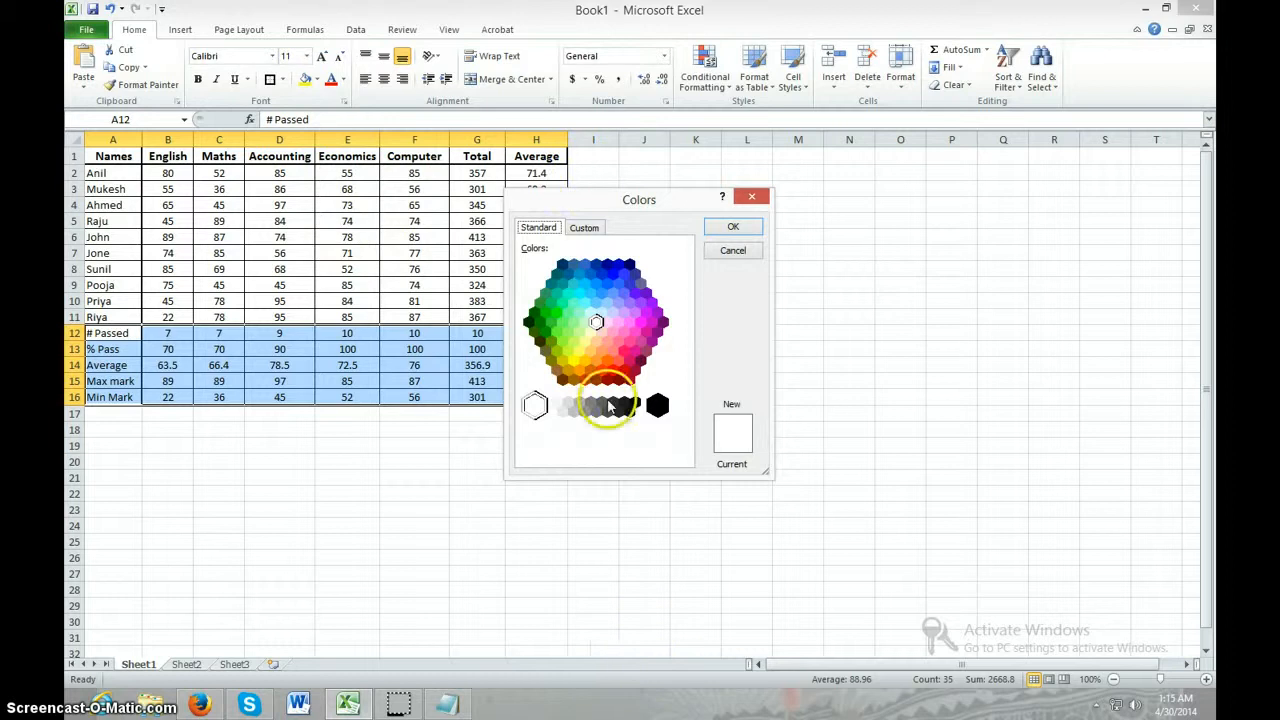
left_click(602, 297)
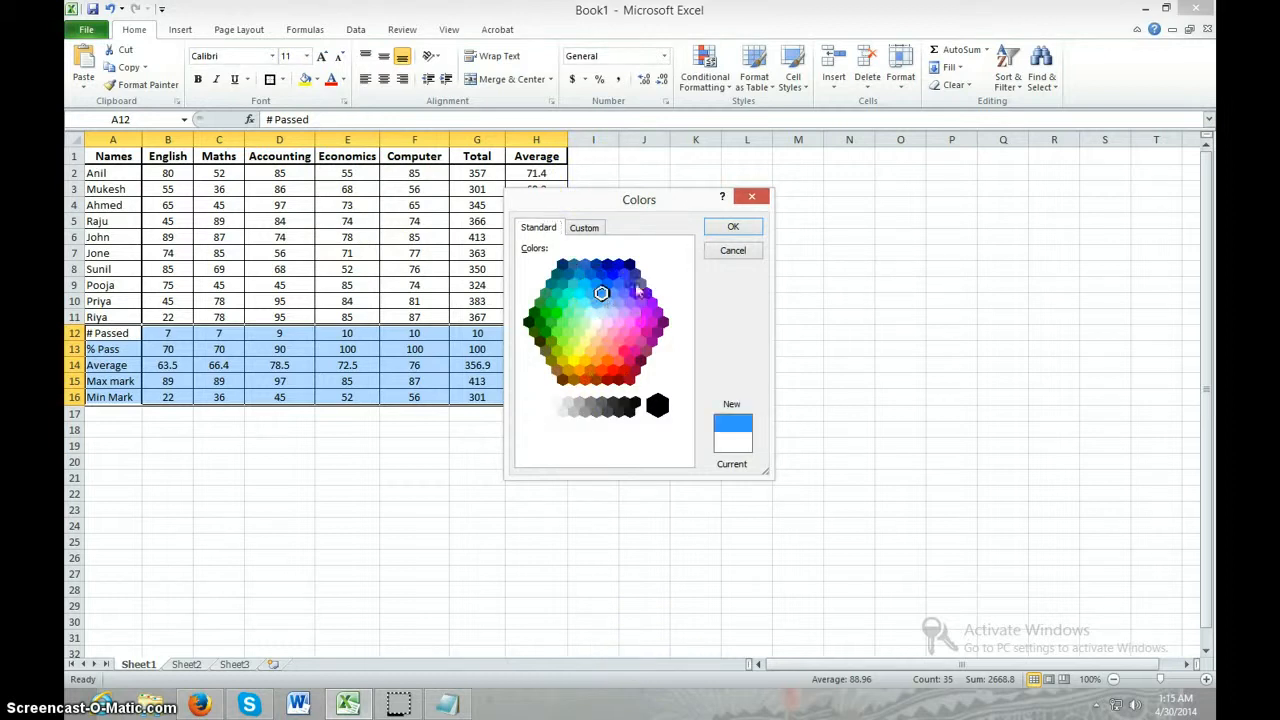
left_click(736, 226)
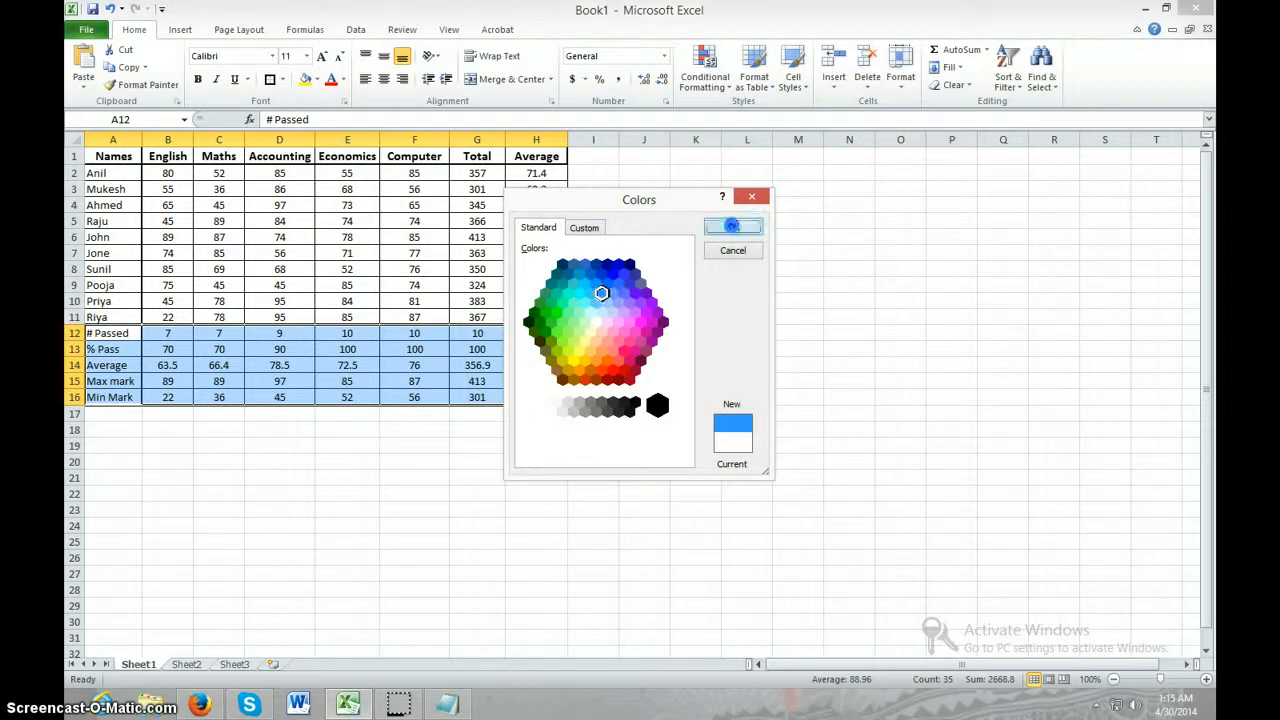
left_click(650, 512)
left_click(508, 521)
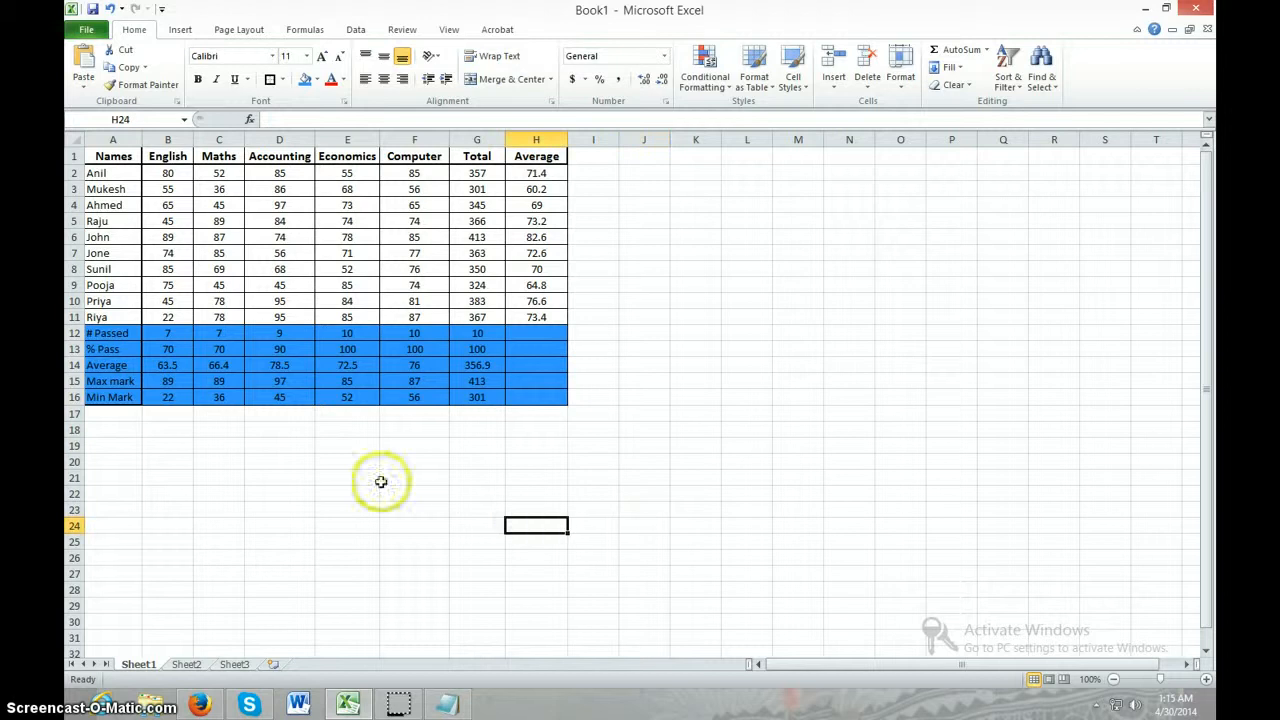
Set the summary rows' text in A12 to H16 to yellow and bold
left_click_drag(95, 335, 549, 400)
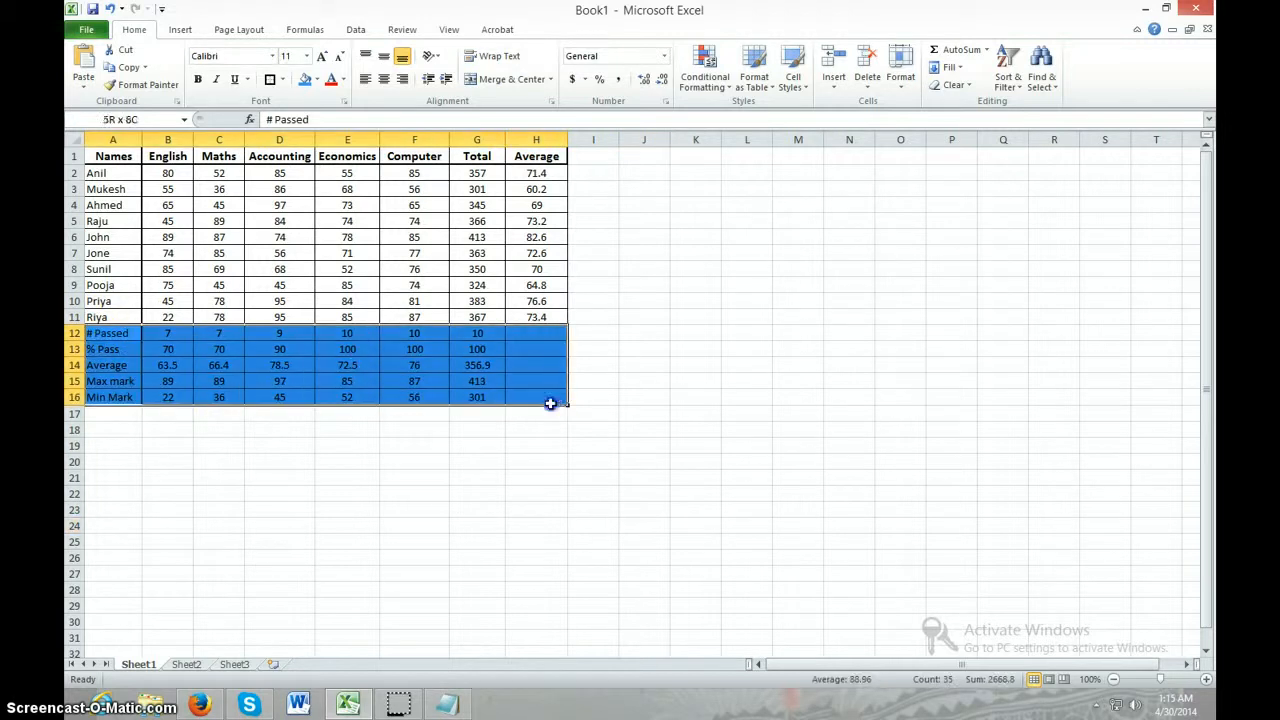
left_click(343, 80)
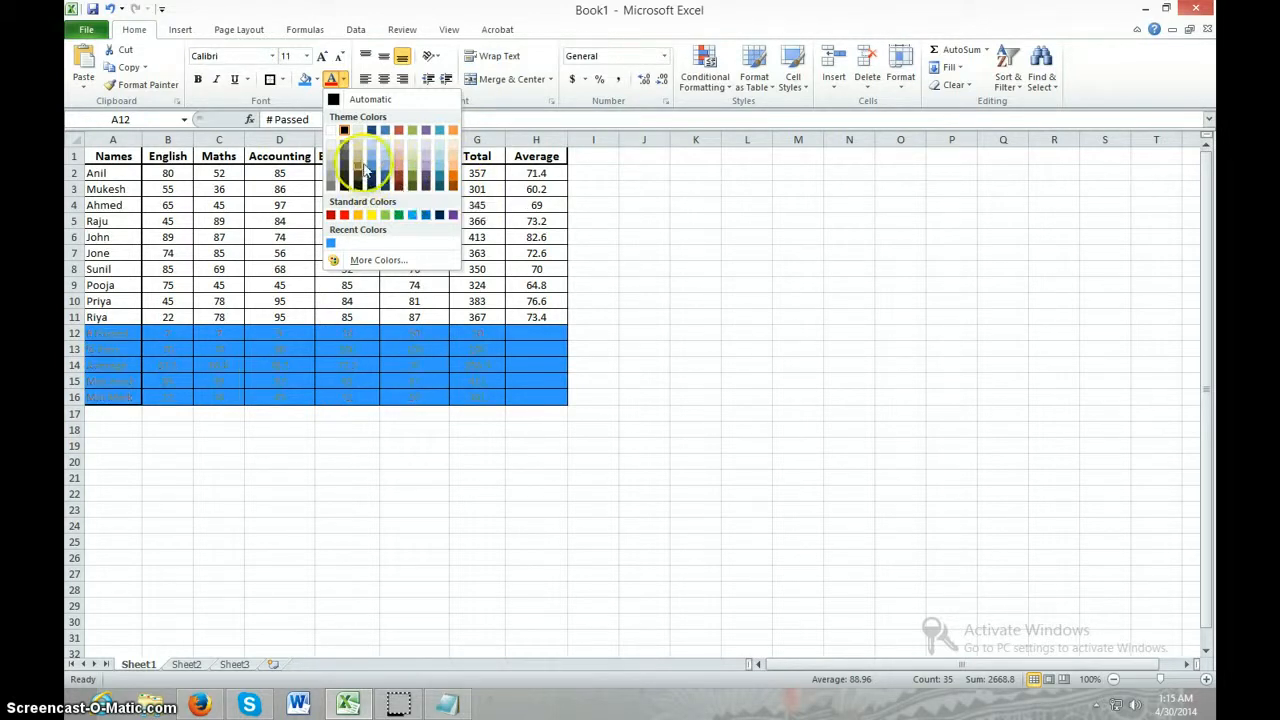
left_click(373, 215)
left_click(198, 79)
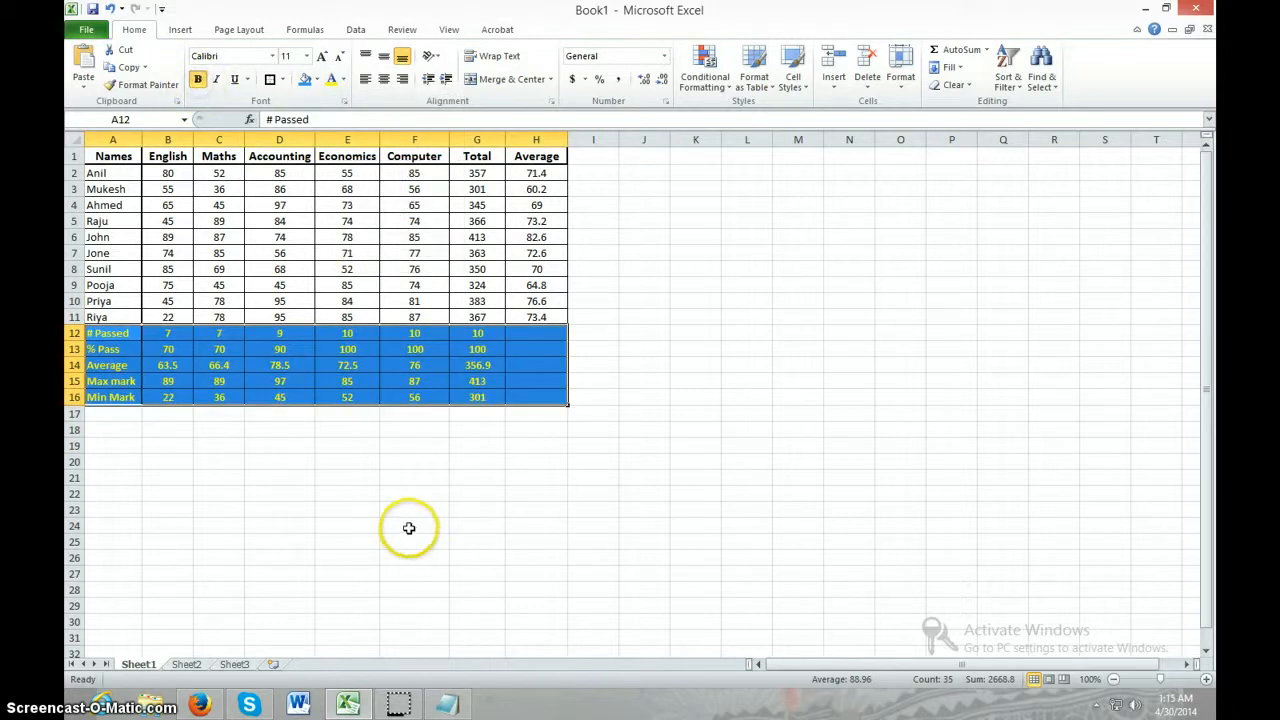
left_click(700, 509)
left_click(551, 509)
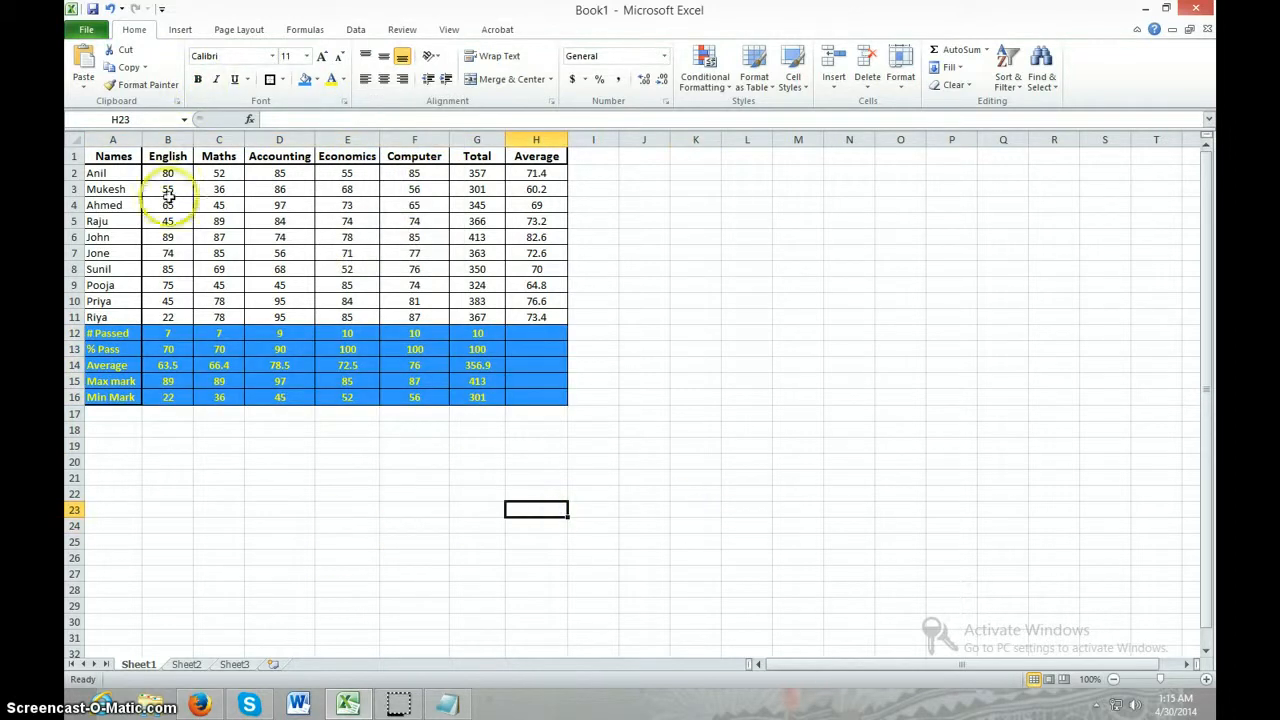
Set the font colour of the header row A1 to H1 to red
left_click_drag(110, 157, 551, 158)
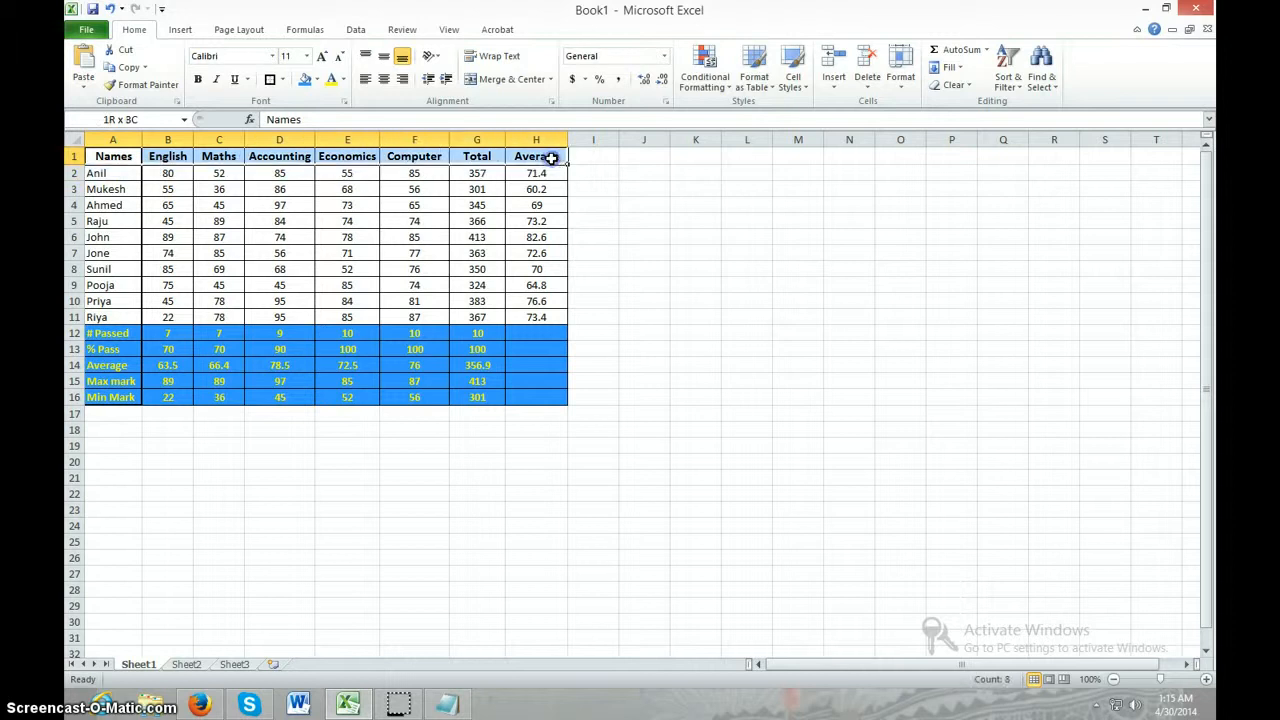
left_click(342, 80)
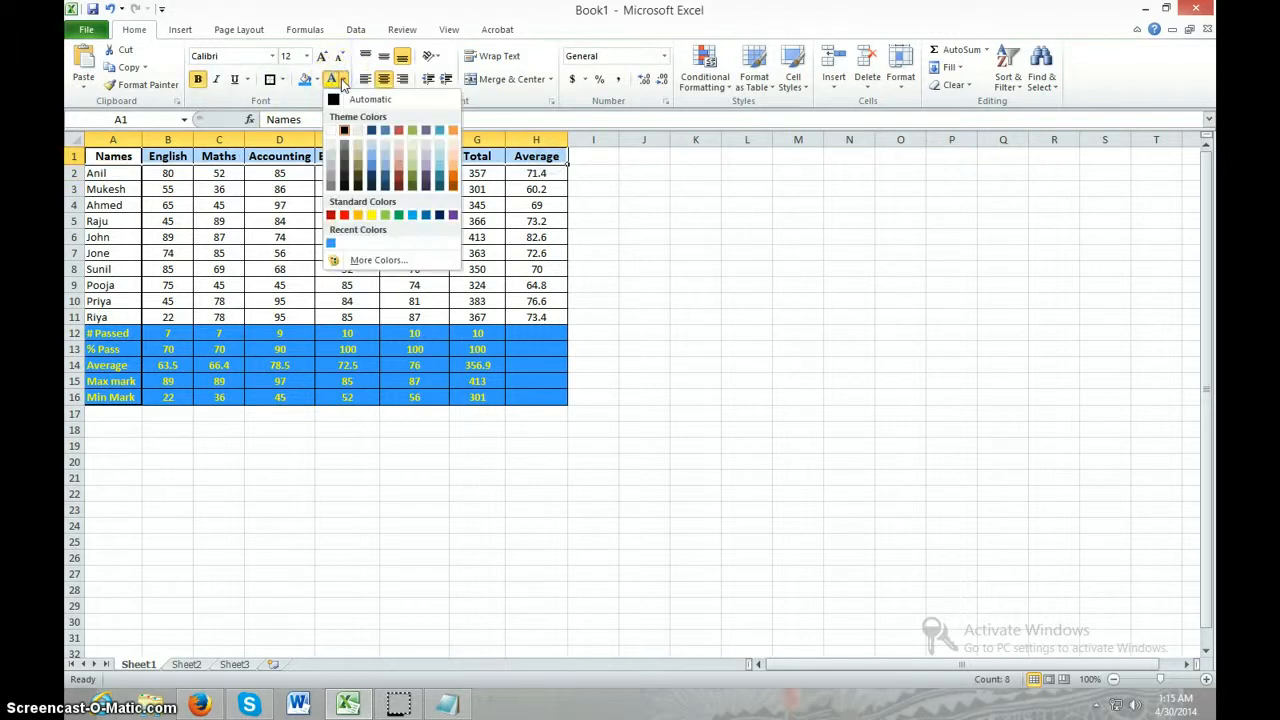
left_click(340, 215)
left_click(557, 256)
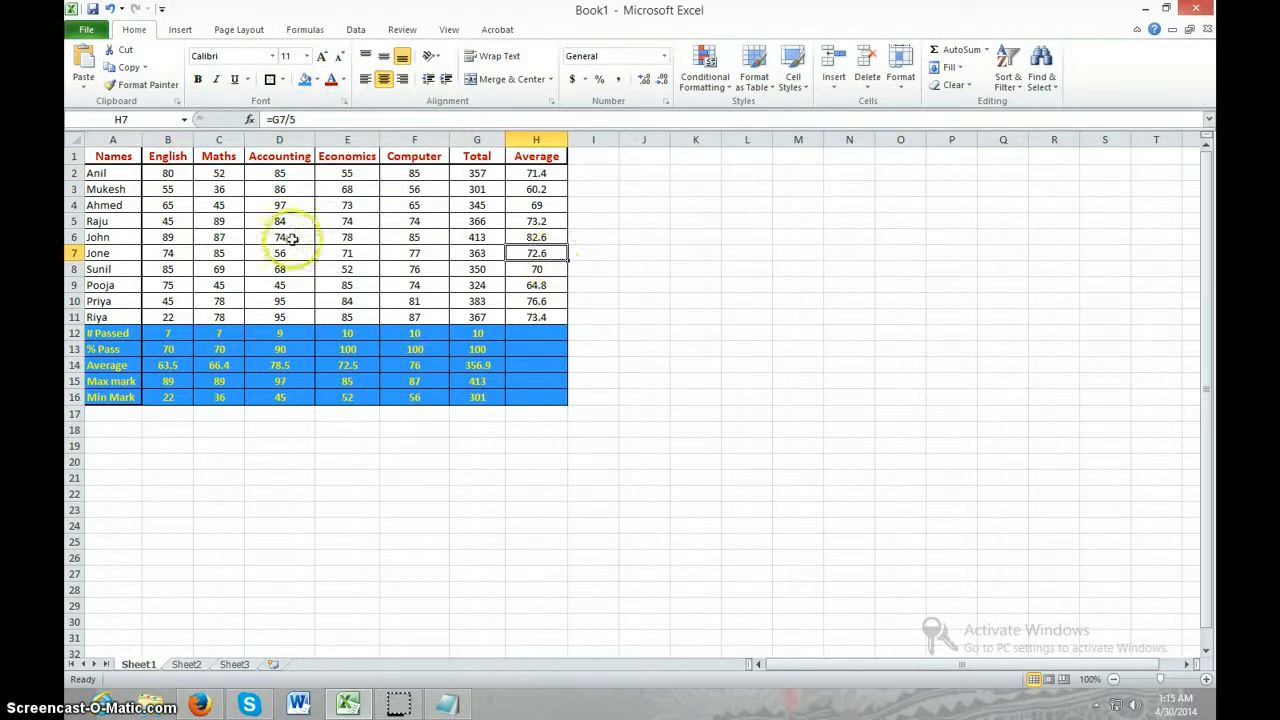
Set the font colour of the student names in A2 to A11 to a dark orange theme shade
left_click_drag(112, 173, 110, 275)
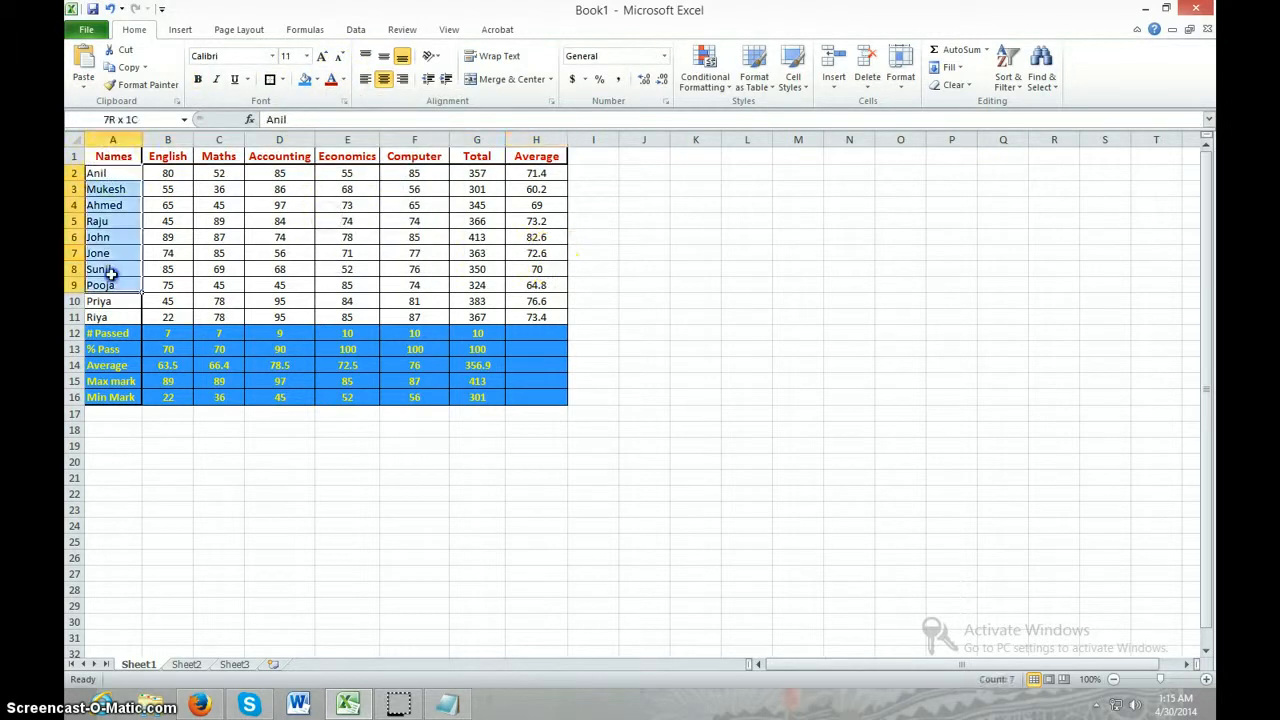
left_click(343, 84)
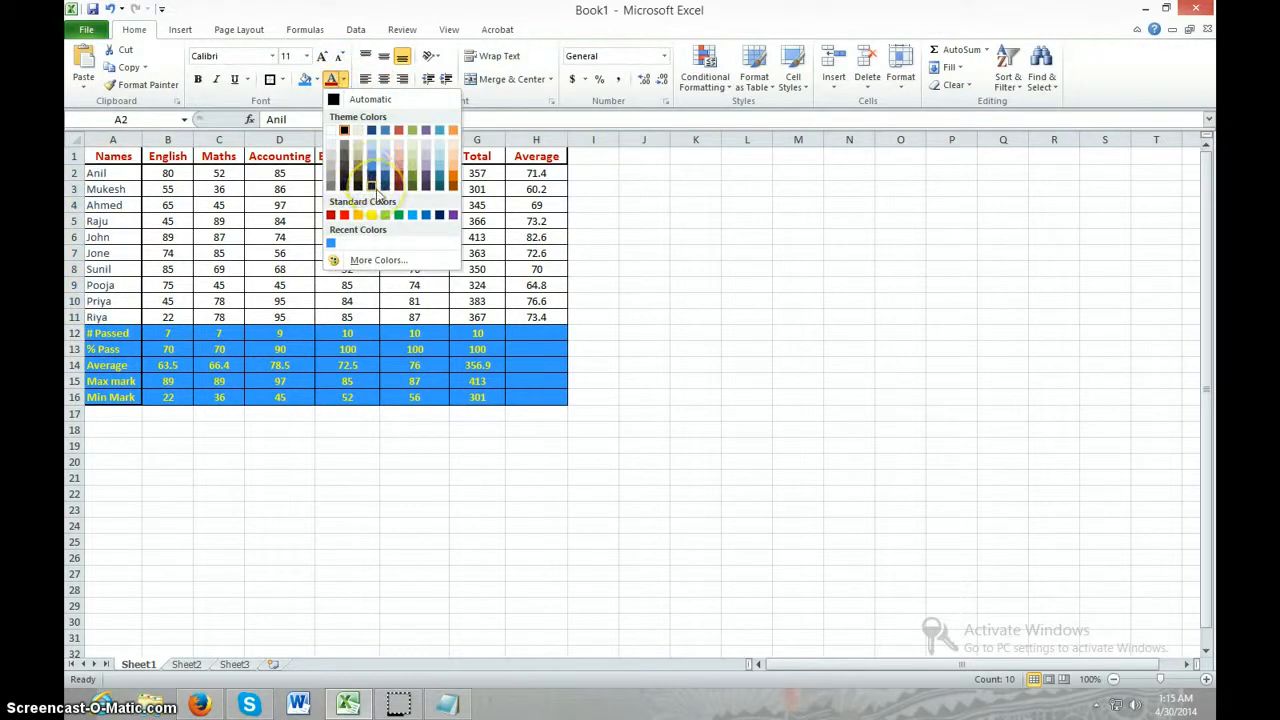
left_click(398, 188)
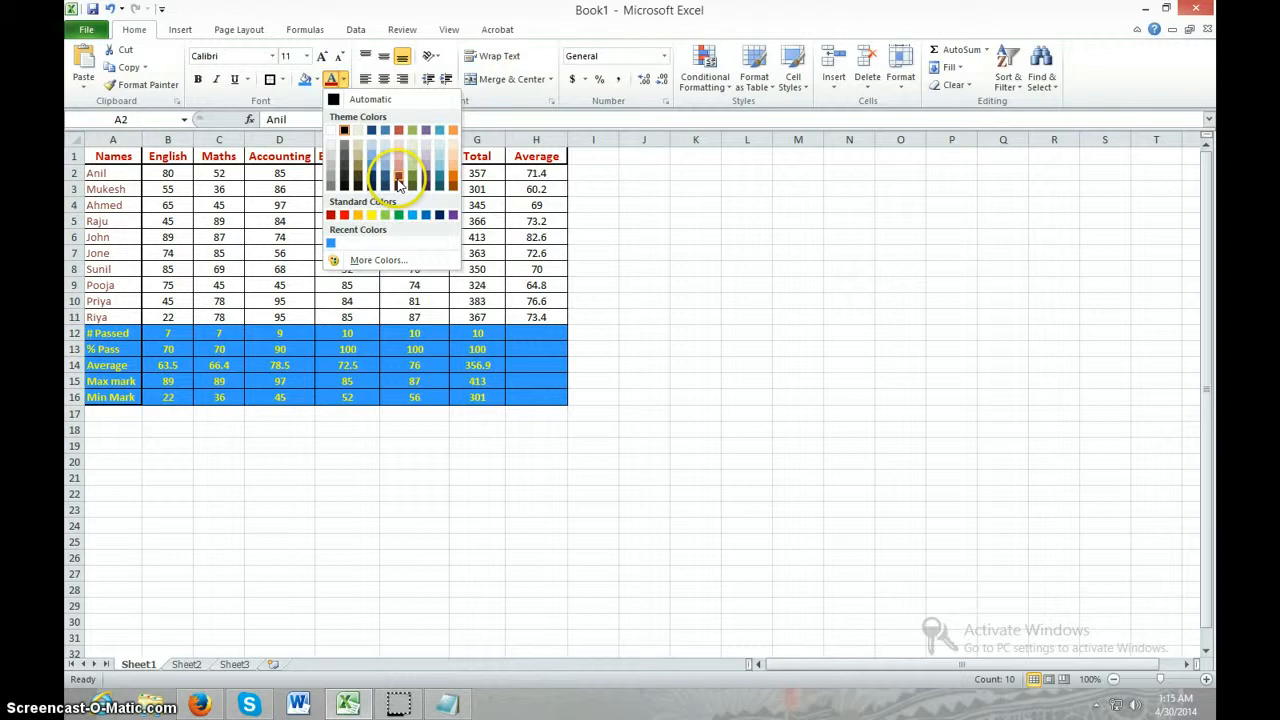
left_click(452, 180)
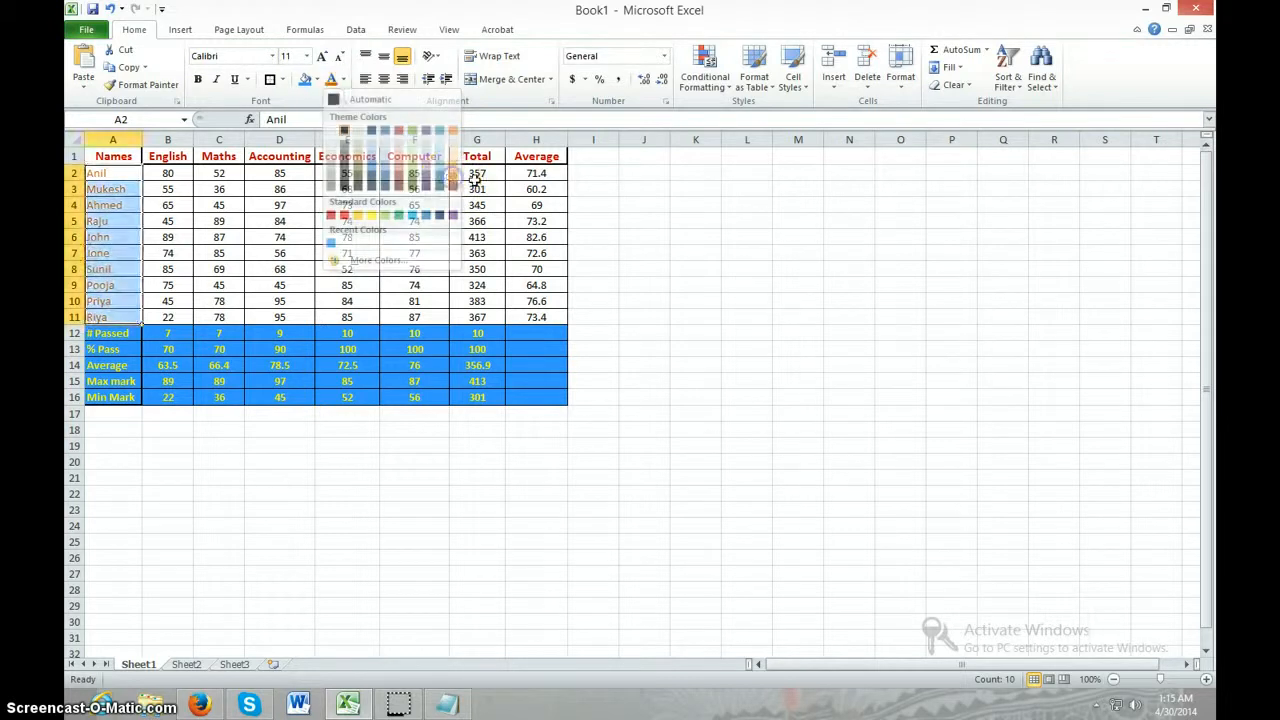
left_click(737, 334)
left_click(585, 508)
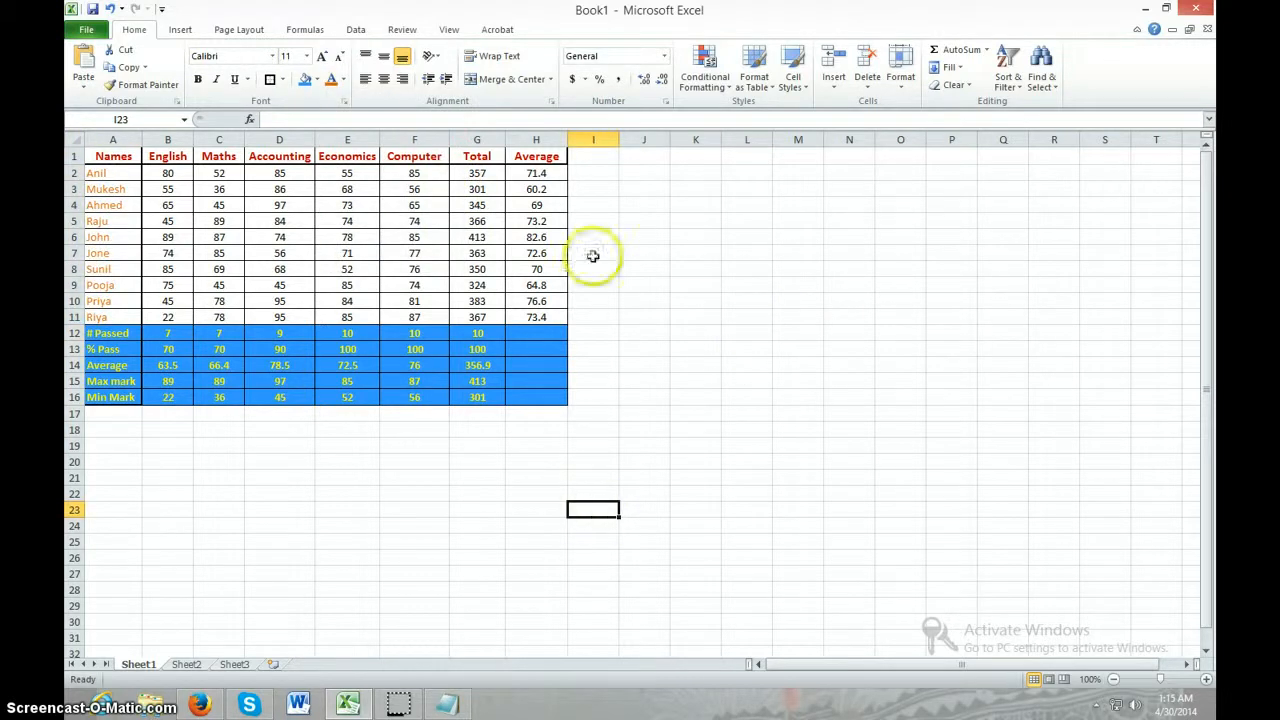
Fill the Total column, cells G1 to G11, with a muted purple theme shade
left_click_drag(482, 172, 477, 312)
left_click_drag(477, 157, 480, 317)
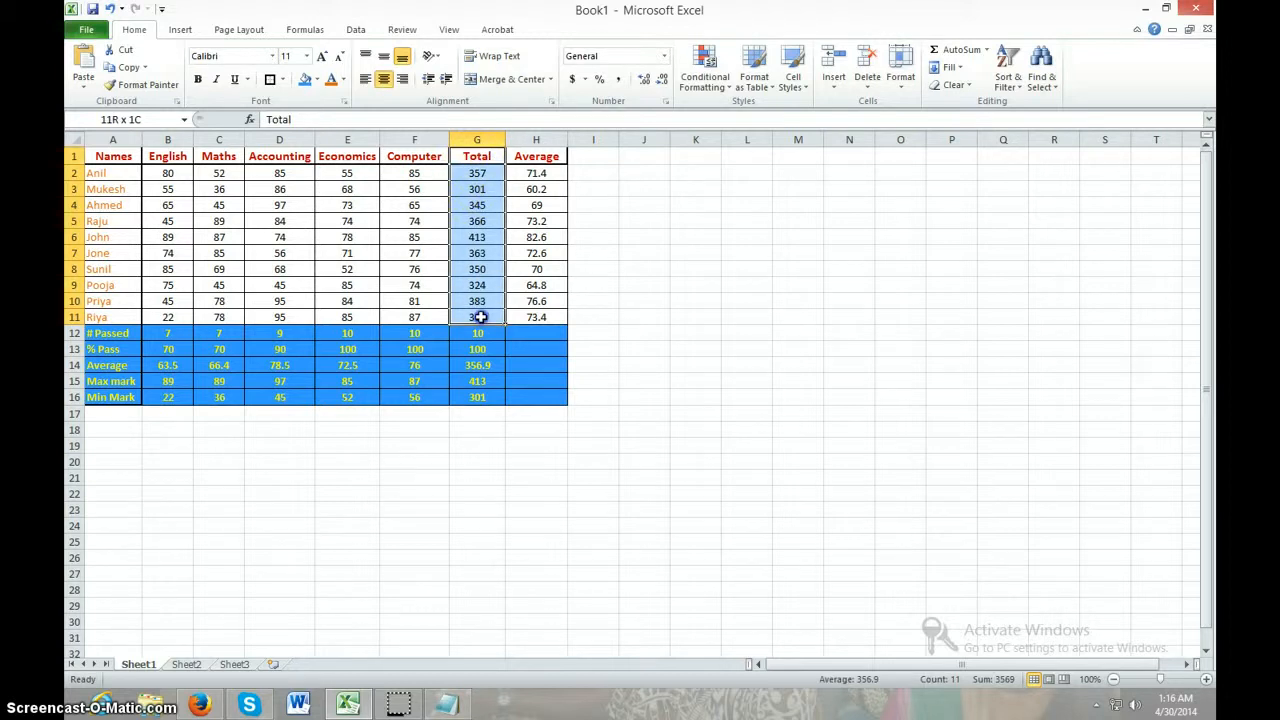
left_click(317, 80)
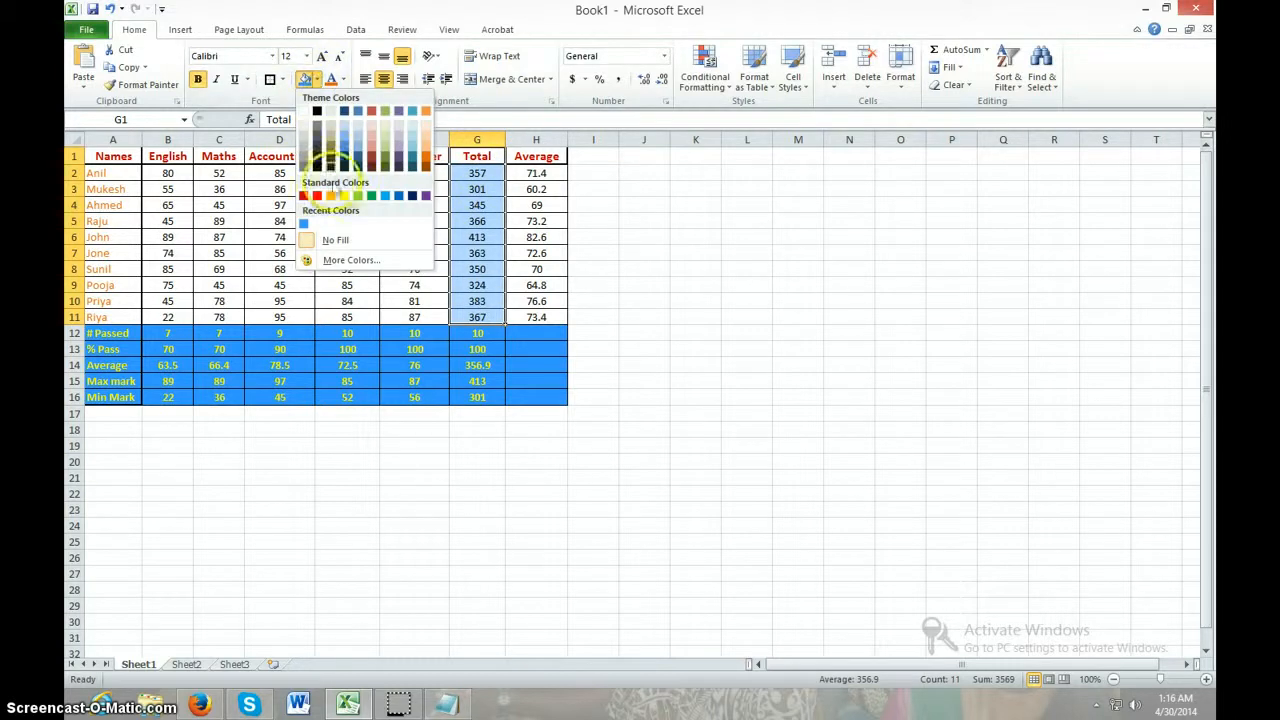
left_click(403, 150)
left_click(643, 348)
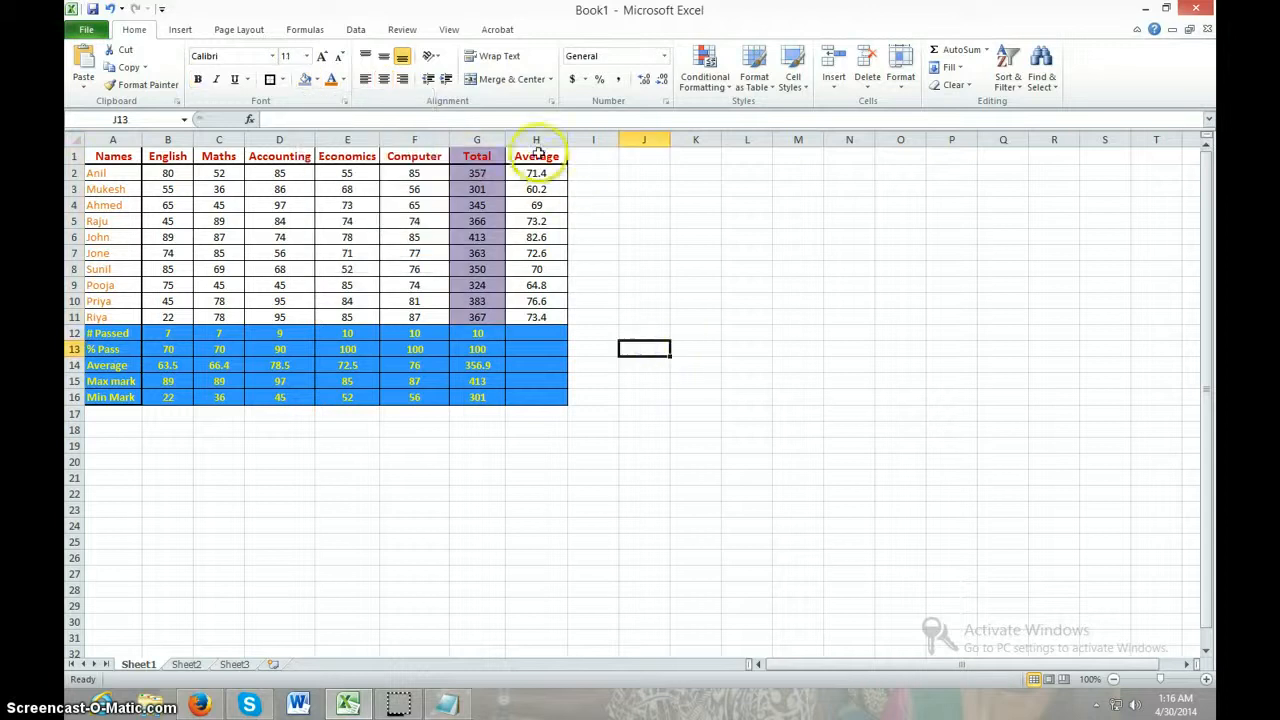
Set the font colour of the Average column, cells H1 to H11, to the standard purple
left_click_drag(538, 152, 540, 317)
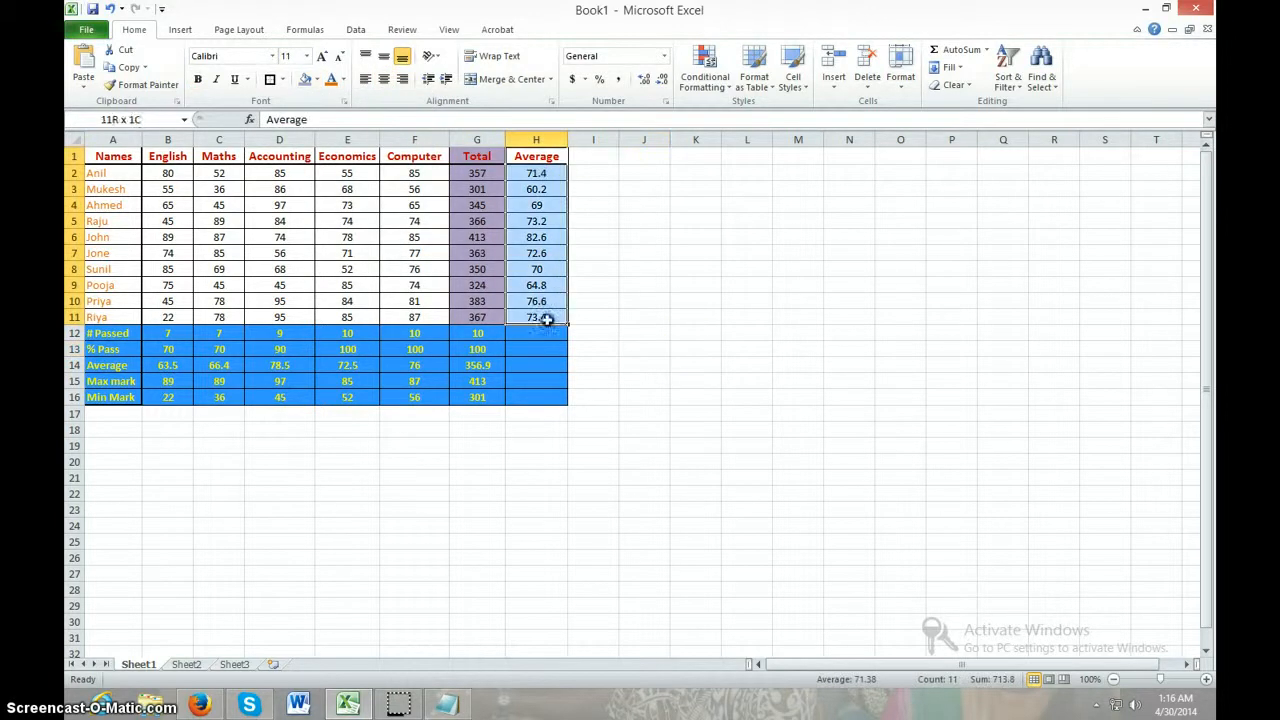
left_click(342, 80)
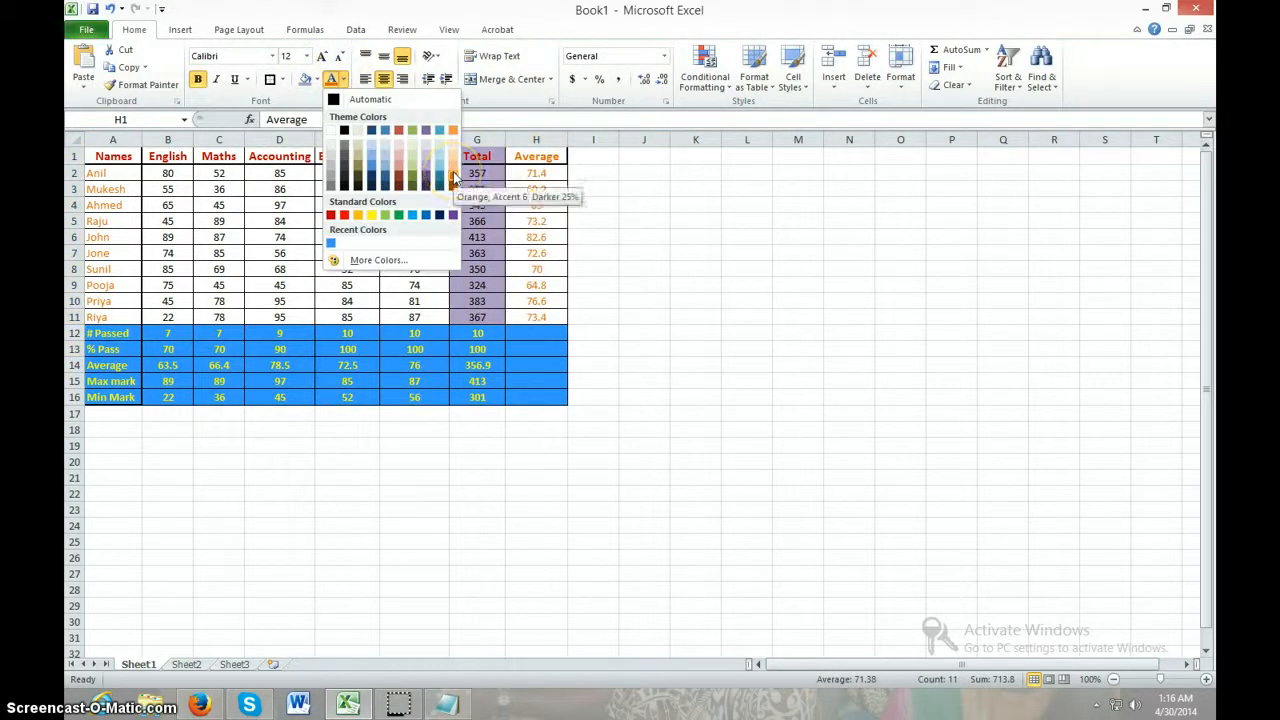
left_click(453, 178)
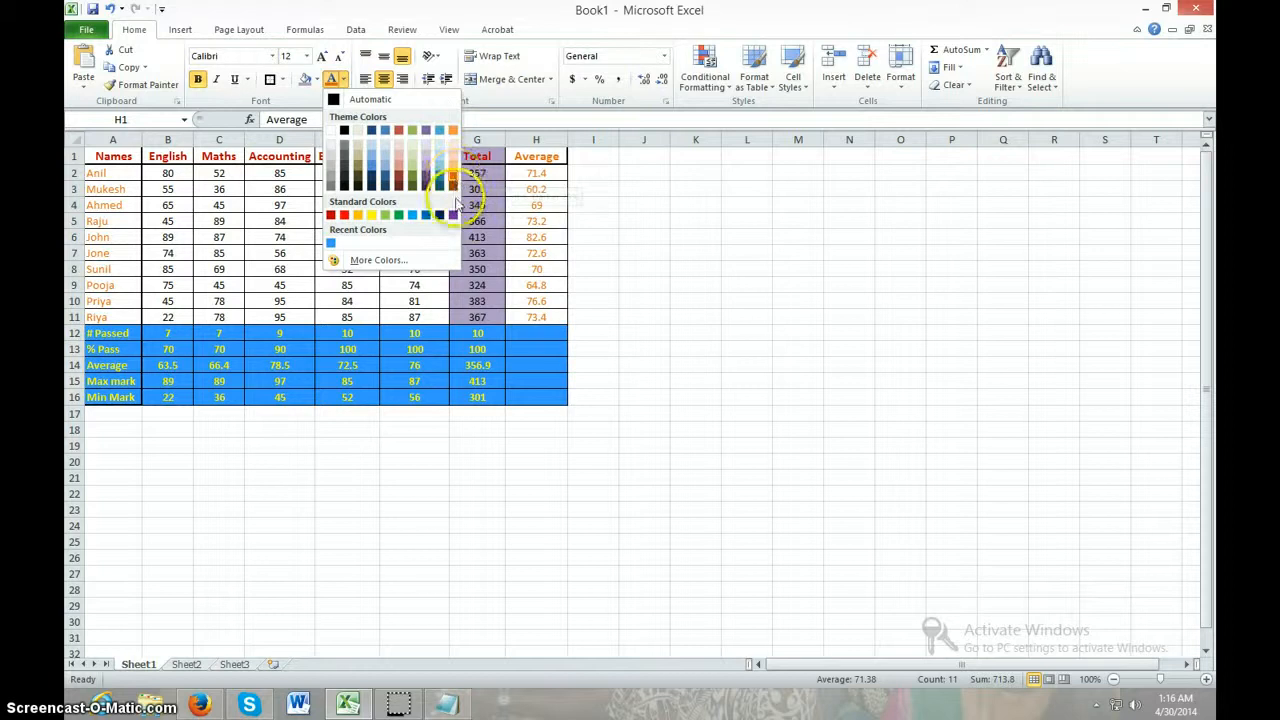
left_click(453, 214)
left_click(683, 298)
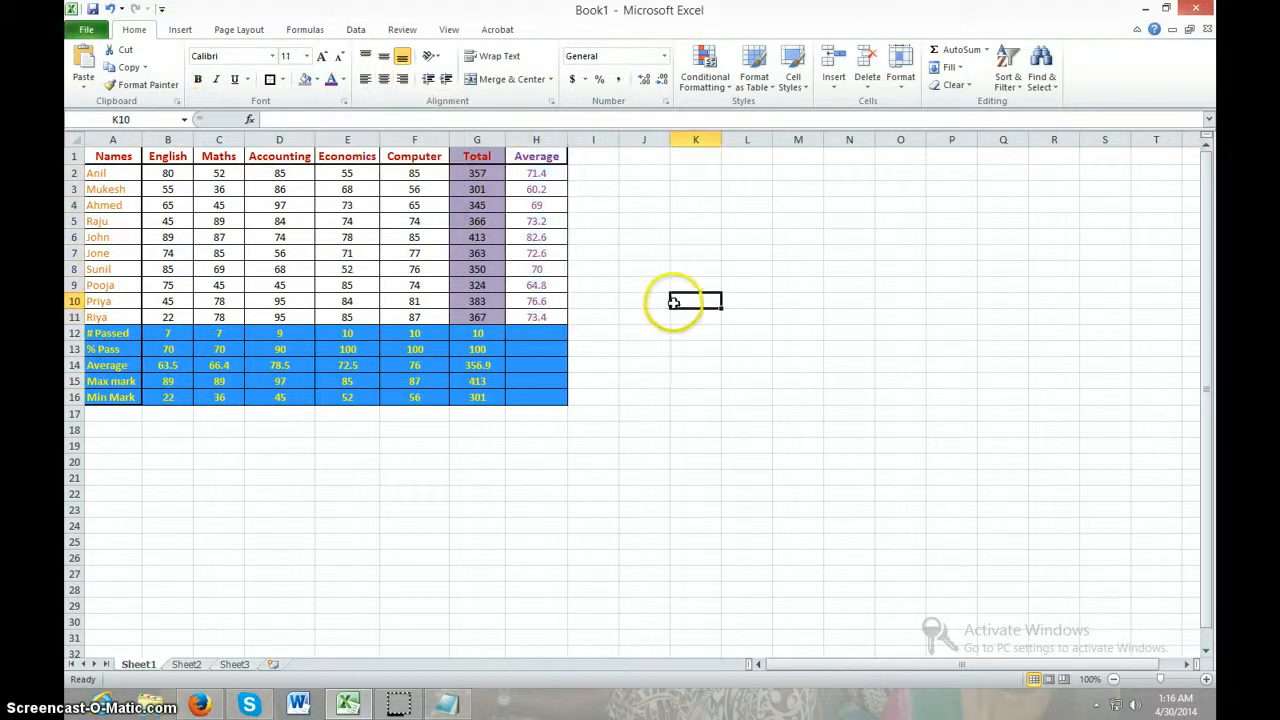
left_click(711, 488)
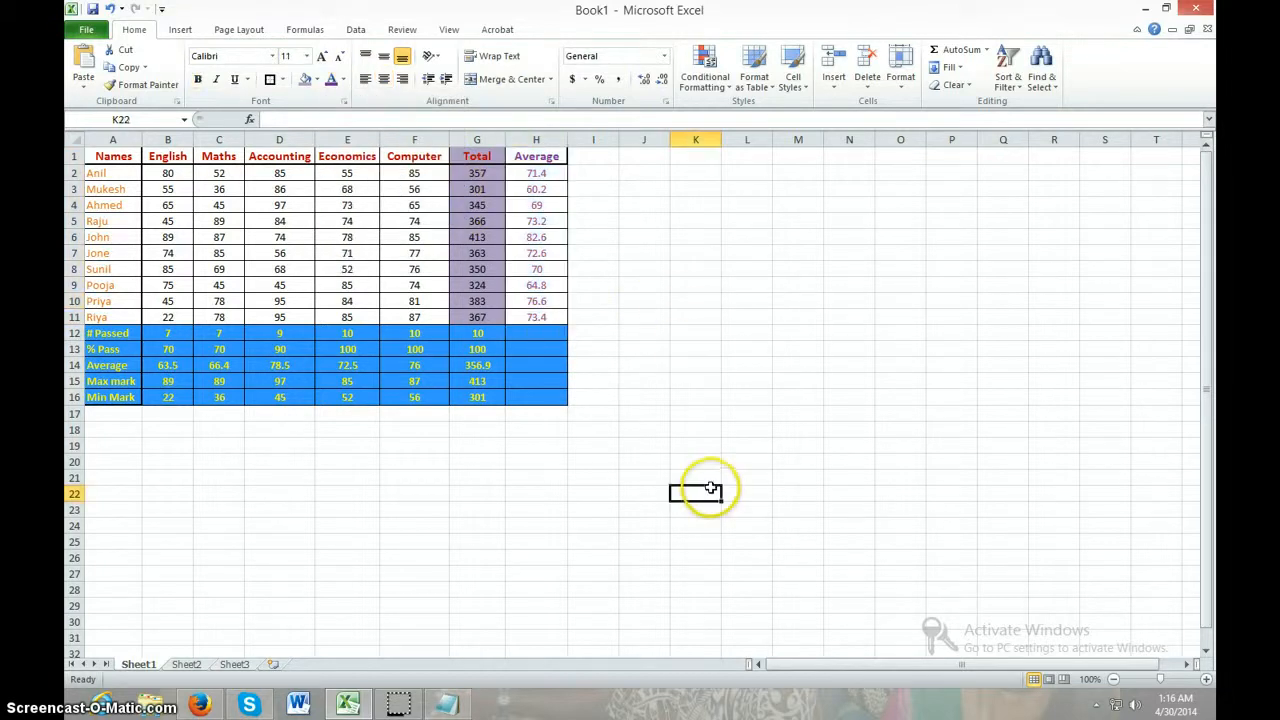
left_click(350, 494)
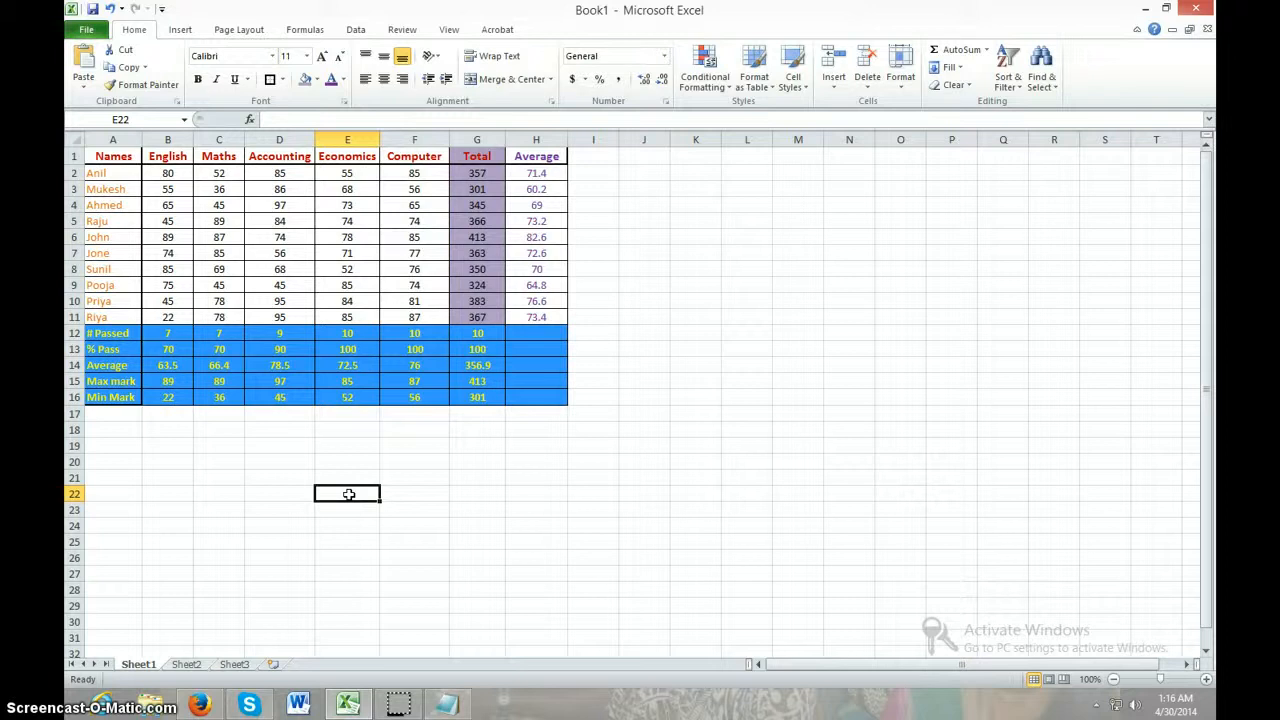
Apply a thick outside border around the whole marks table, cells A1 to H16
left_click_drag(95, 156, 562, 402)
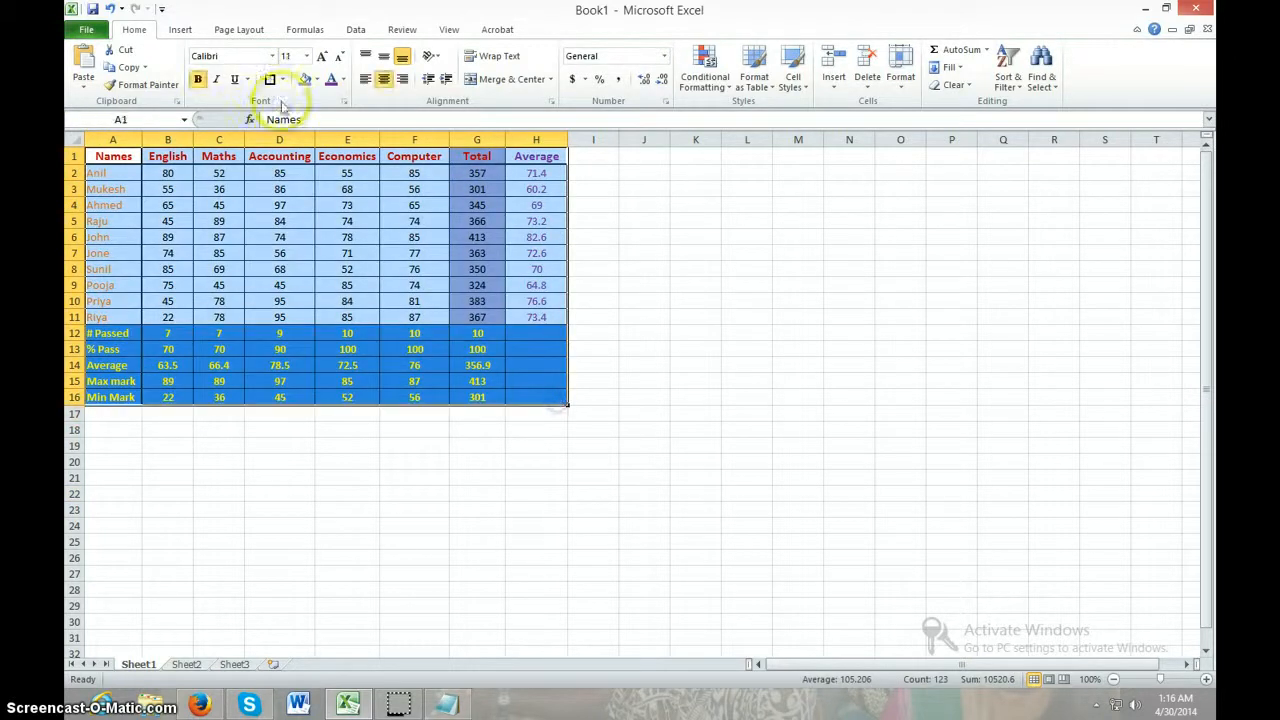
left_click(269, 79)
left_click(540, 557)
left_click(695, 462)
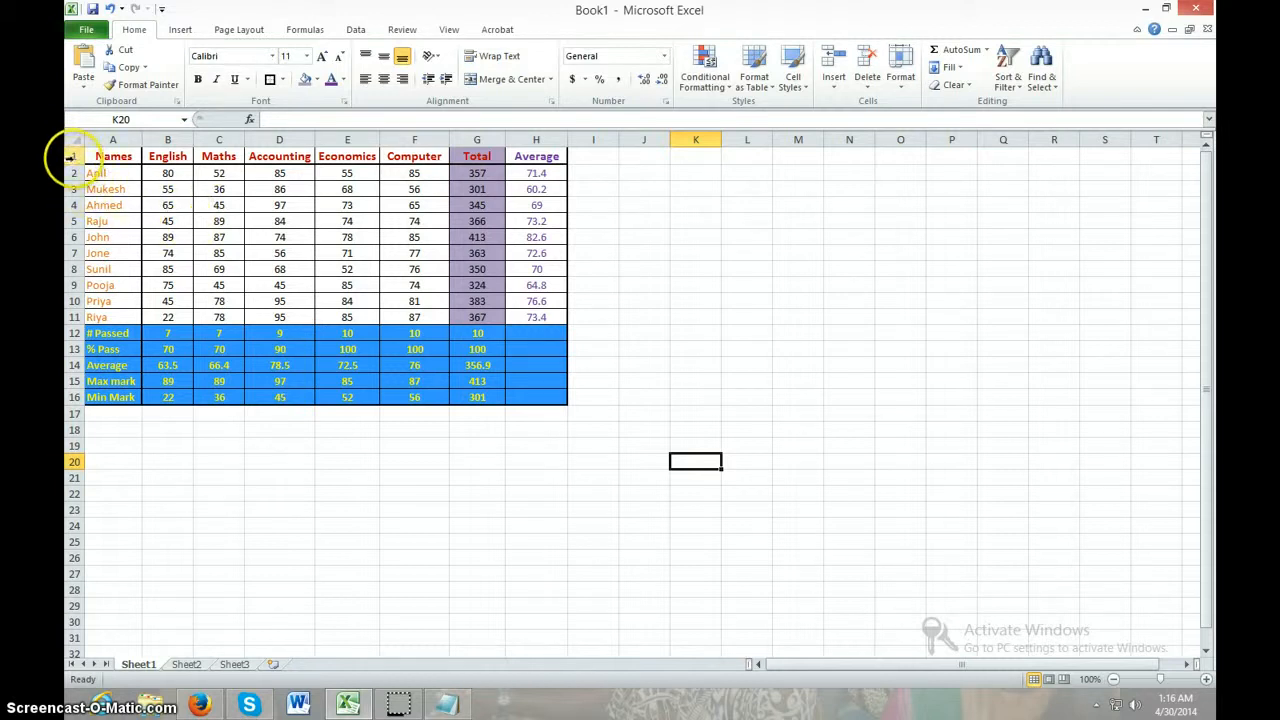
Increase the height of rows 1 to 16 evenly so the table rows are taller
left_click_drag(71, 157, 74, 400)
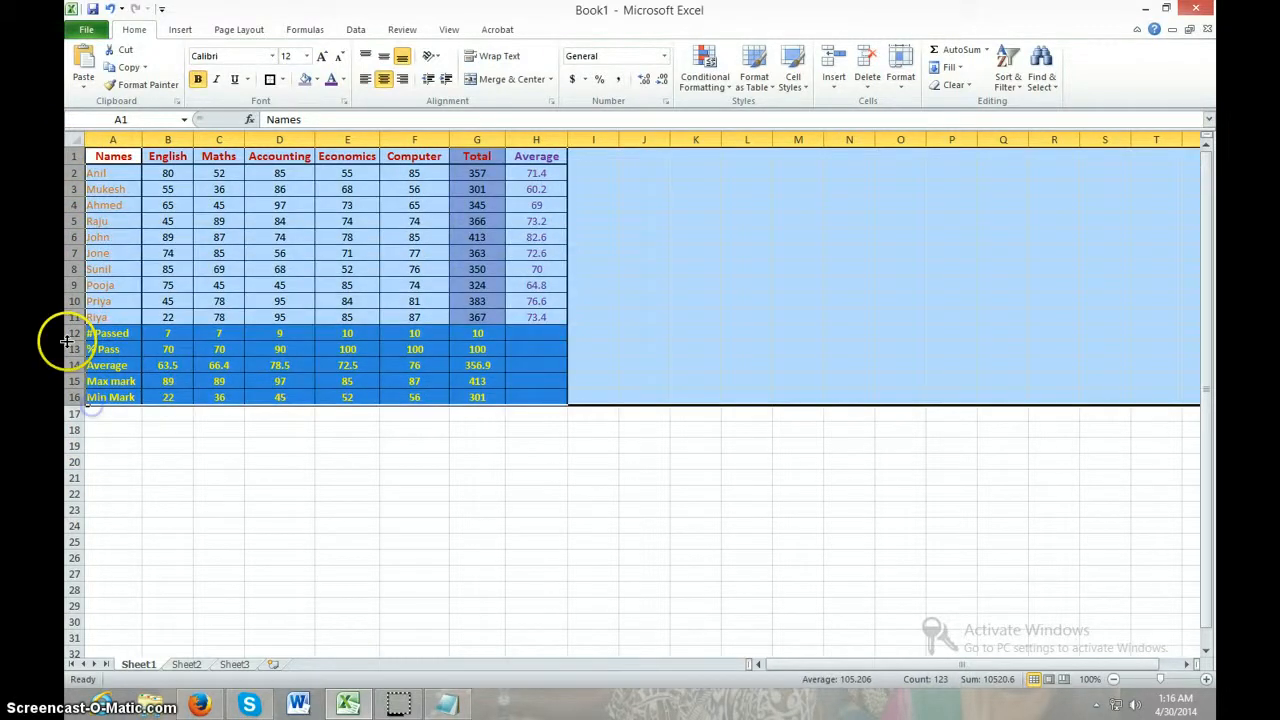
left_click(62, 157)
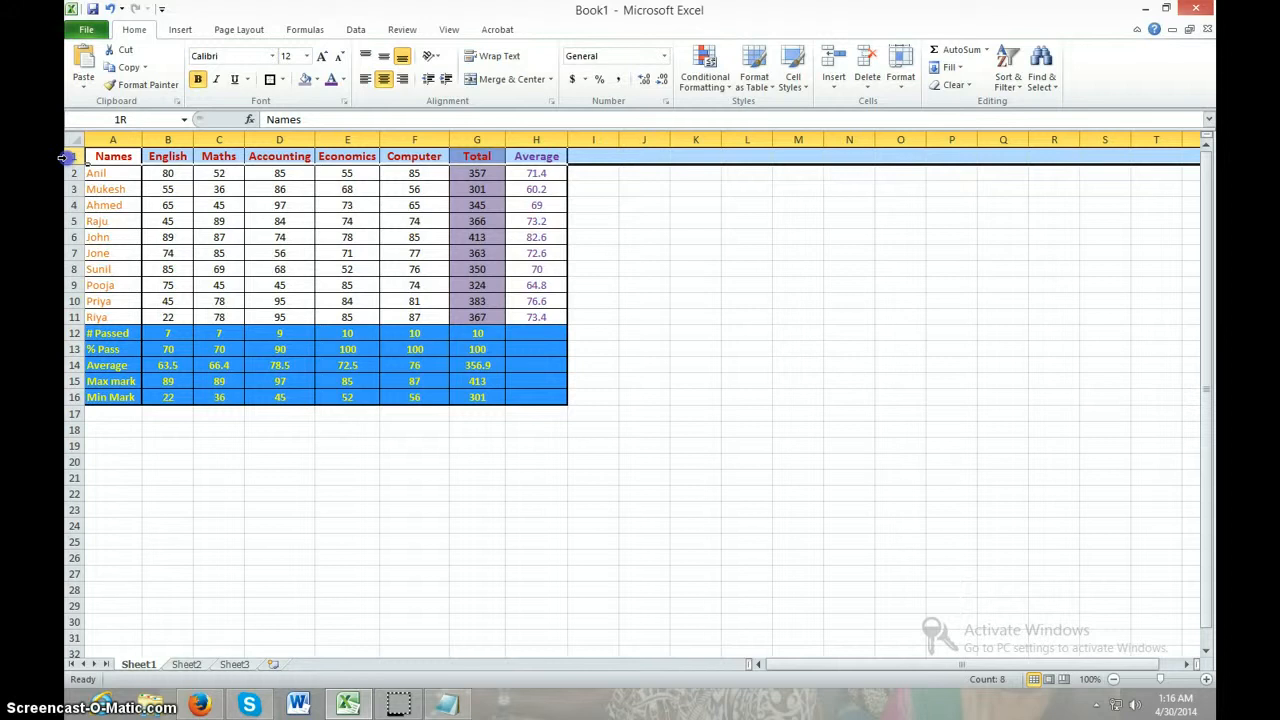
left_click_drag(62, 157, 78, 417)
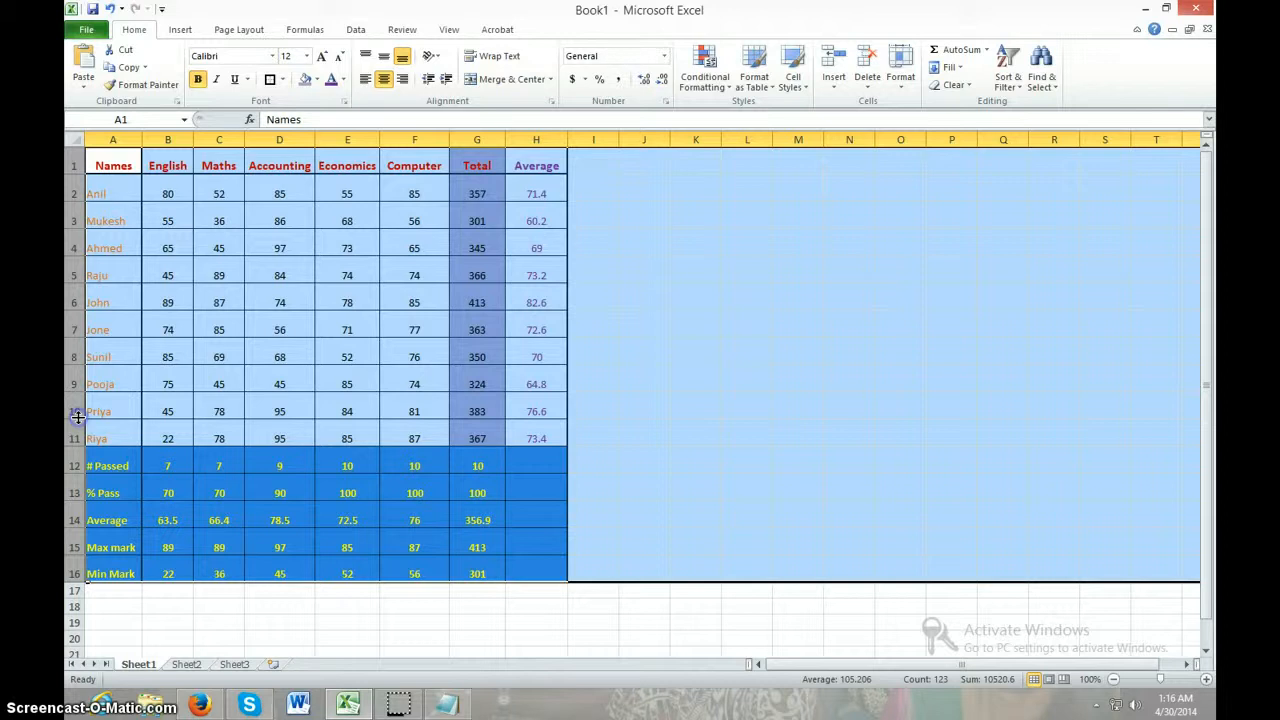
left_click(696, 409)
Centre the text vertically with Middle Align in cells A2 to H16 and in the header row A1 to H1
left_click_drag(100, 193, 513, 566)
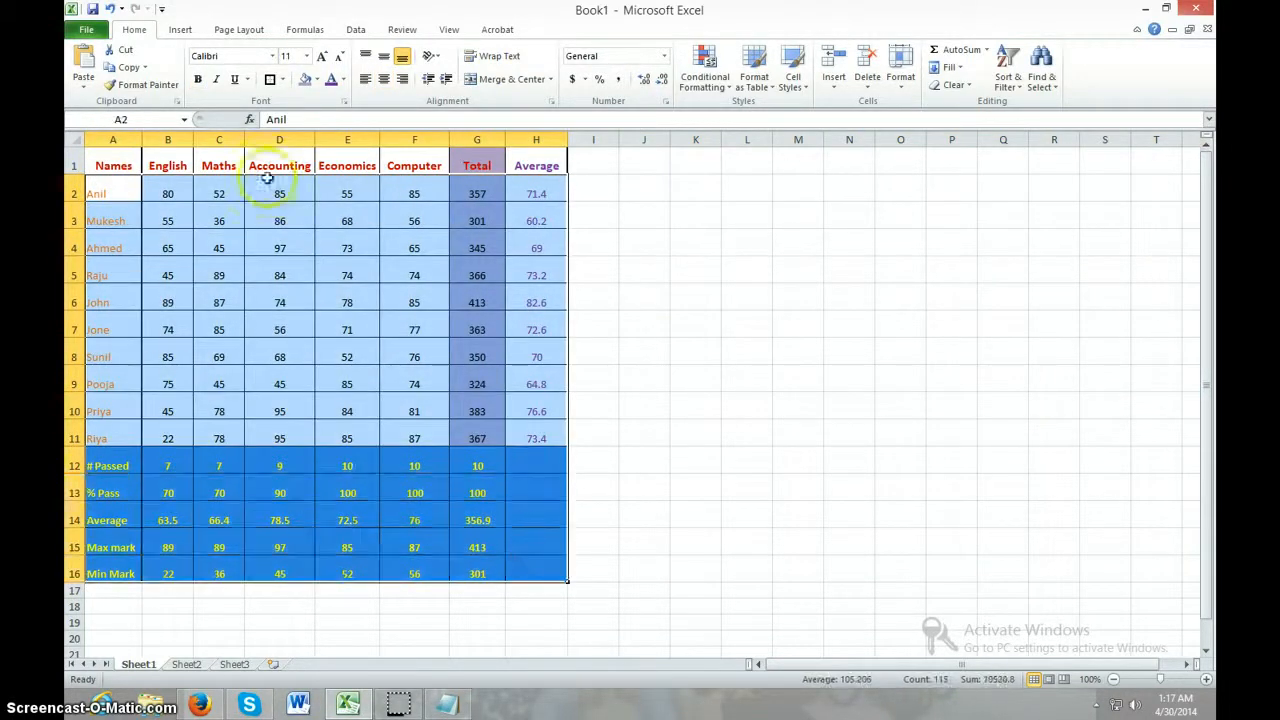
left_click(386, 58)
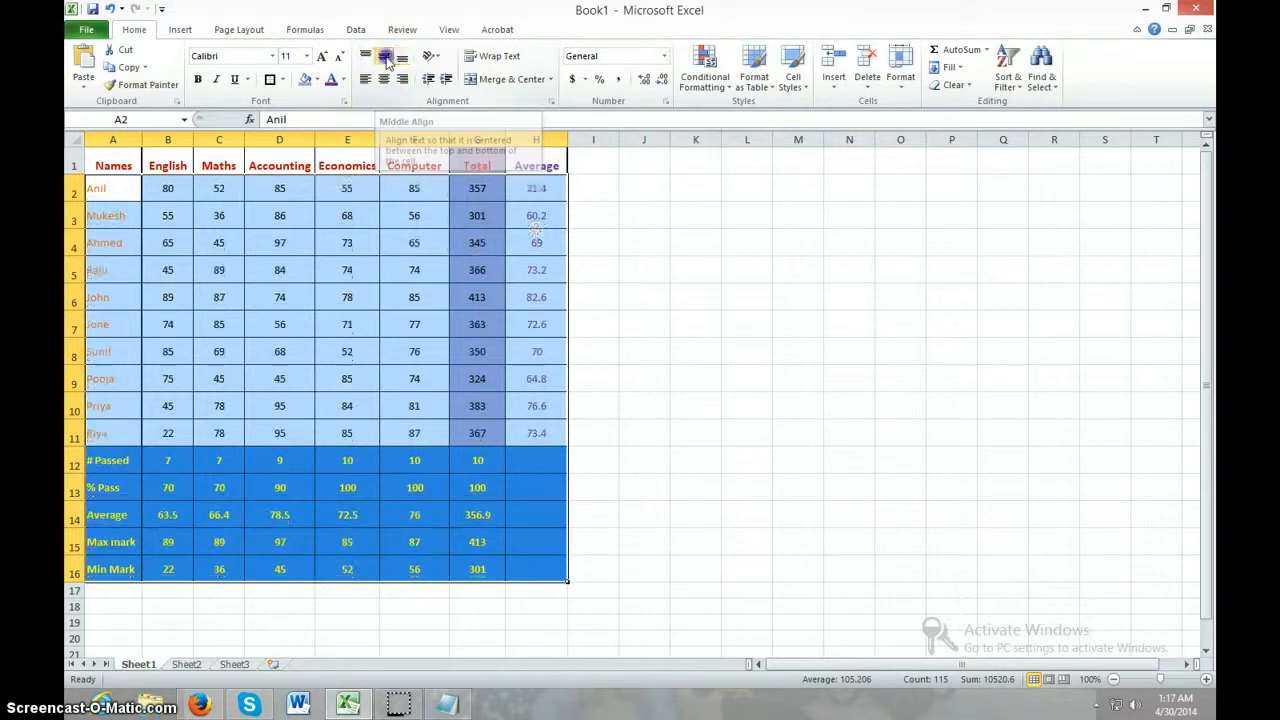
left_click(644, 323)
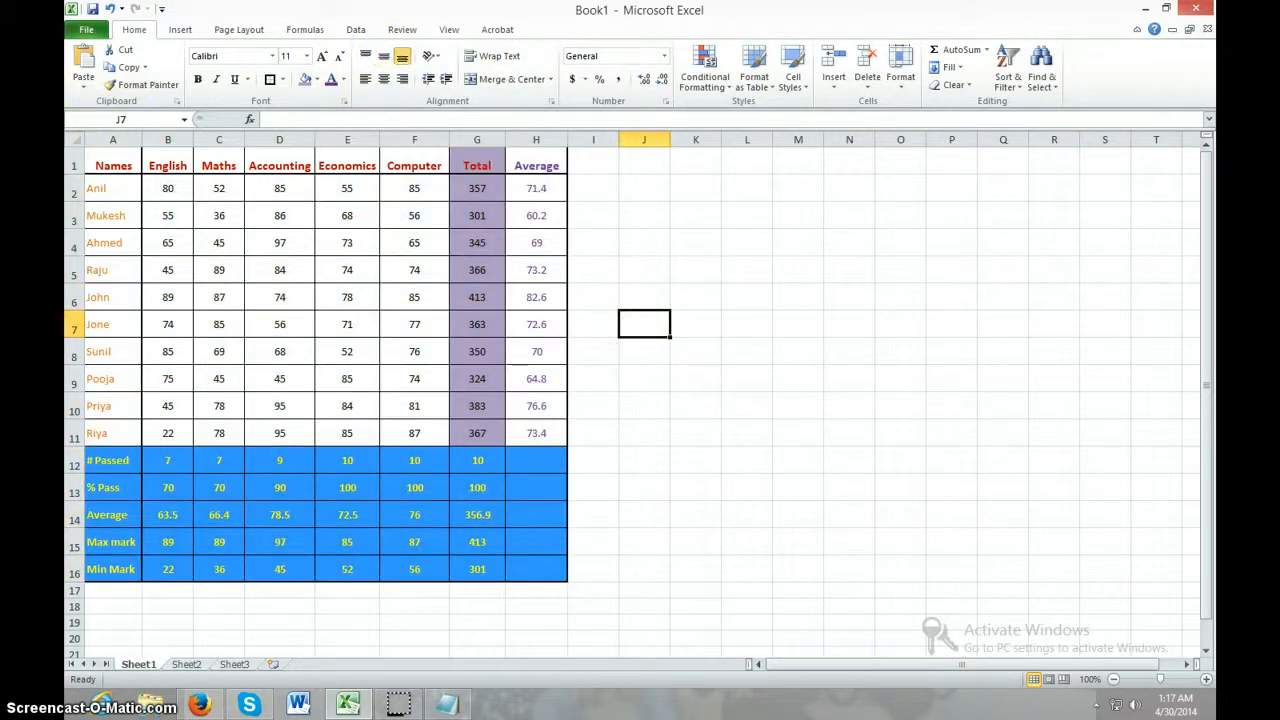
left_click_drag(124, 168, 556, 168)
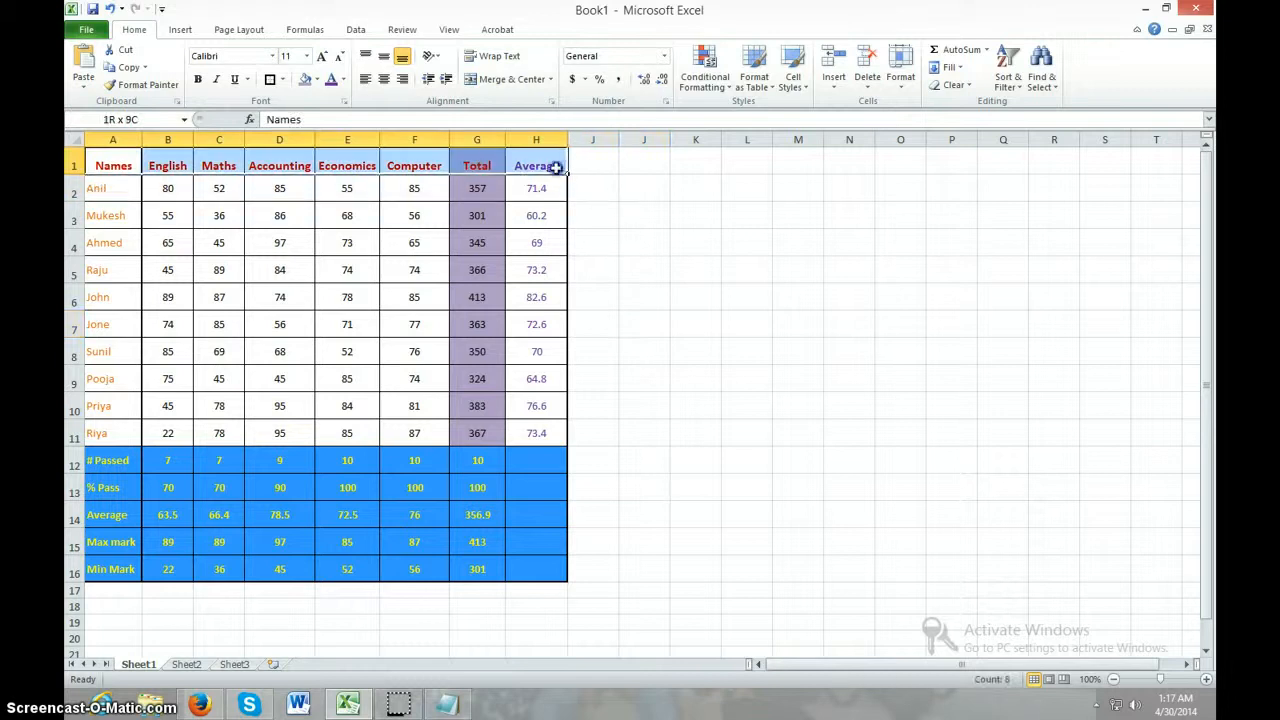
left_click(383, 57)
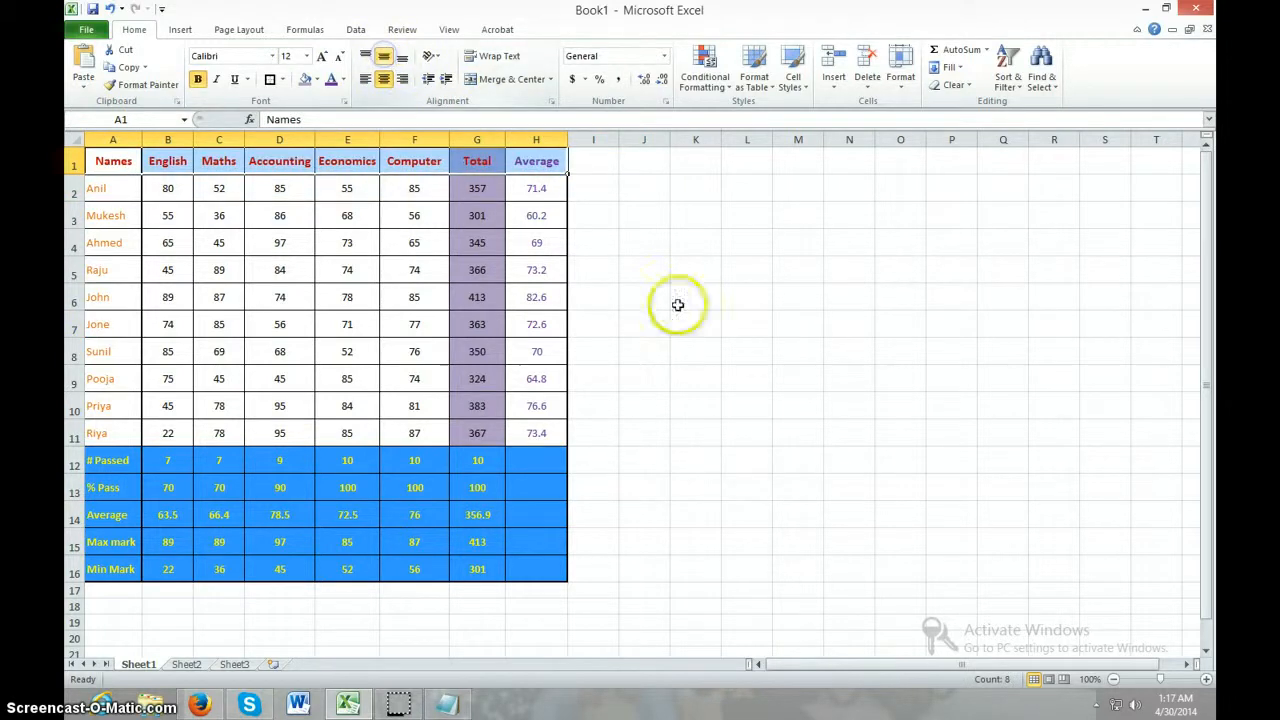